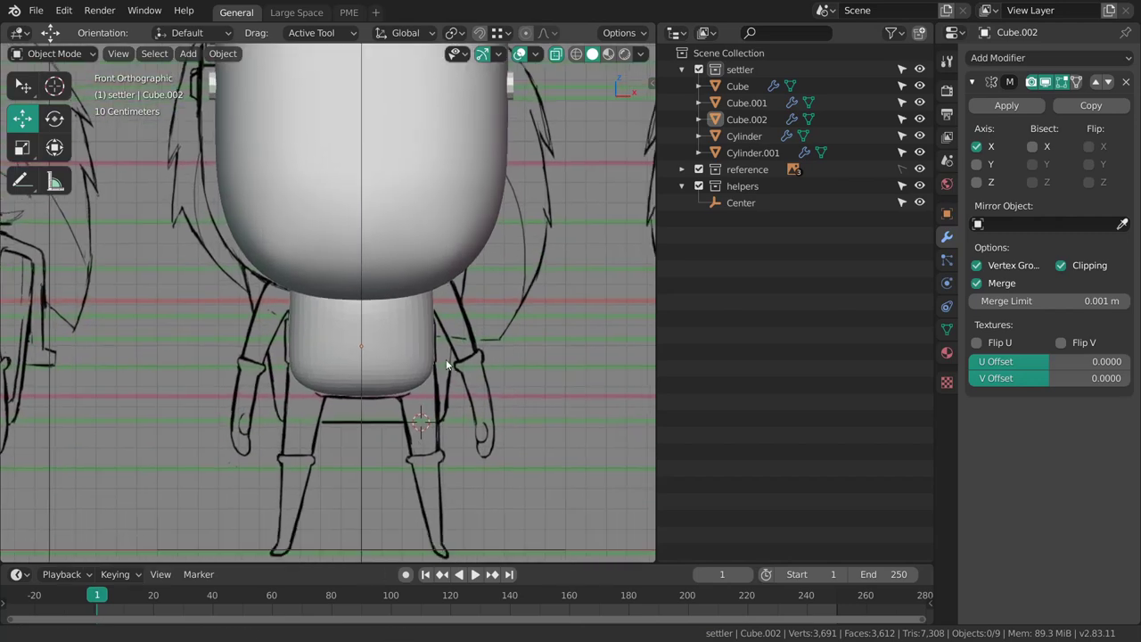
- Add a mesh cylinder to the settler collection at the 3D cursor and scale it down to roughly hip size
shift+middle_drag(487, 346, 437, 292)
click(738, 70)
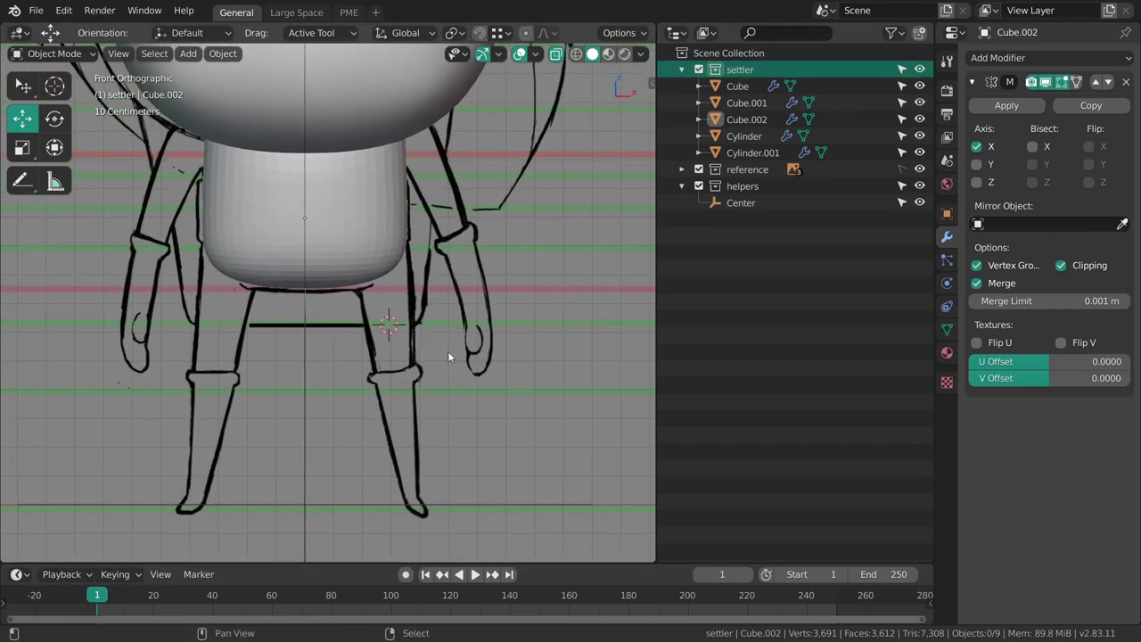
key(shift+a)
mouse_move(443, 306)
click(548, 394)
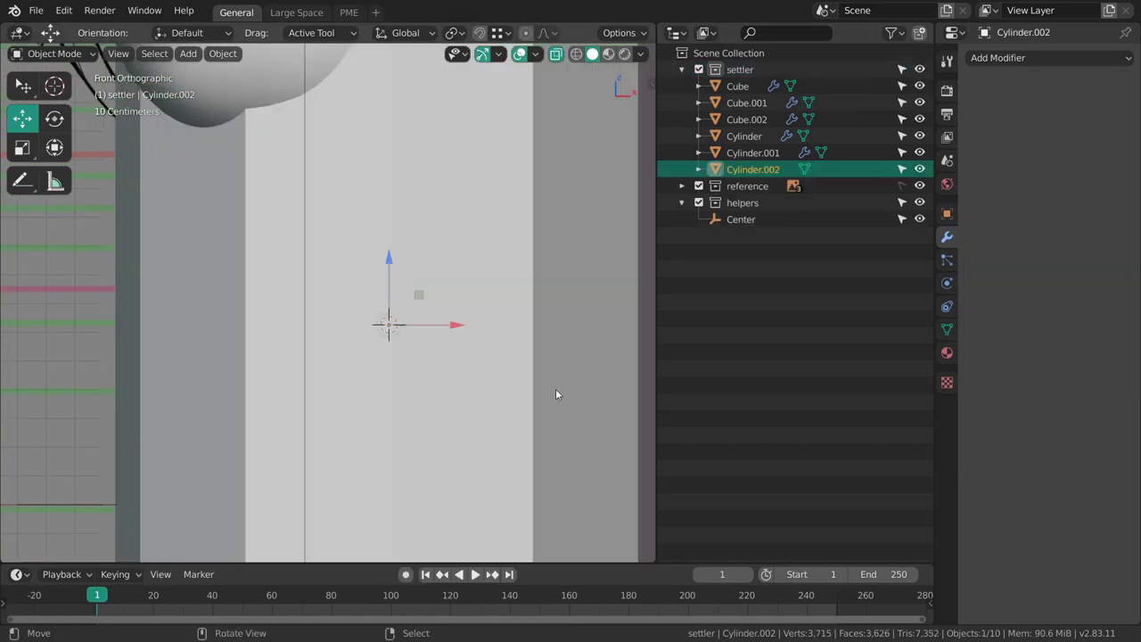
key(s)
click(437, 341)
key(s)
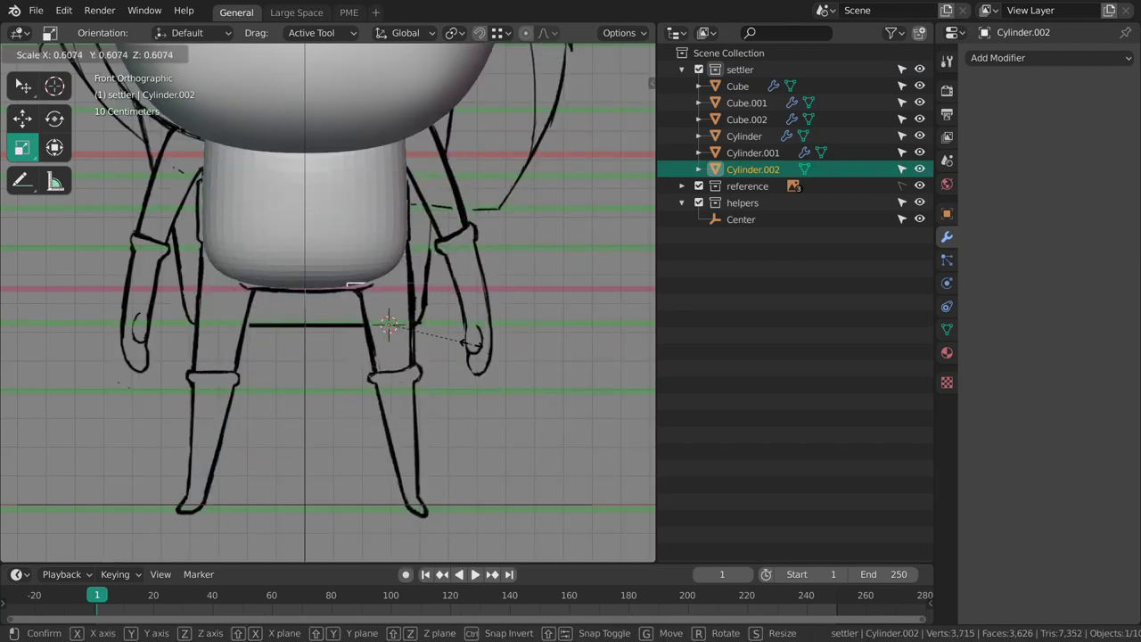
click(477, 346)
- Move the cylinder along Y onto the vertical centre line in the side view and snap the 3D cursor to it
middle_drag(497, 336, 373, 348)
key(KP_3)
key(g)
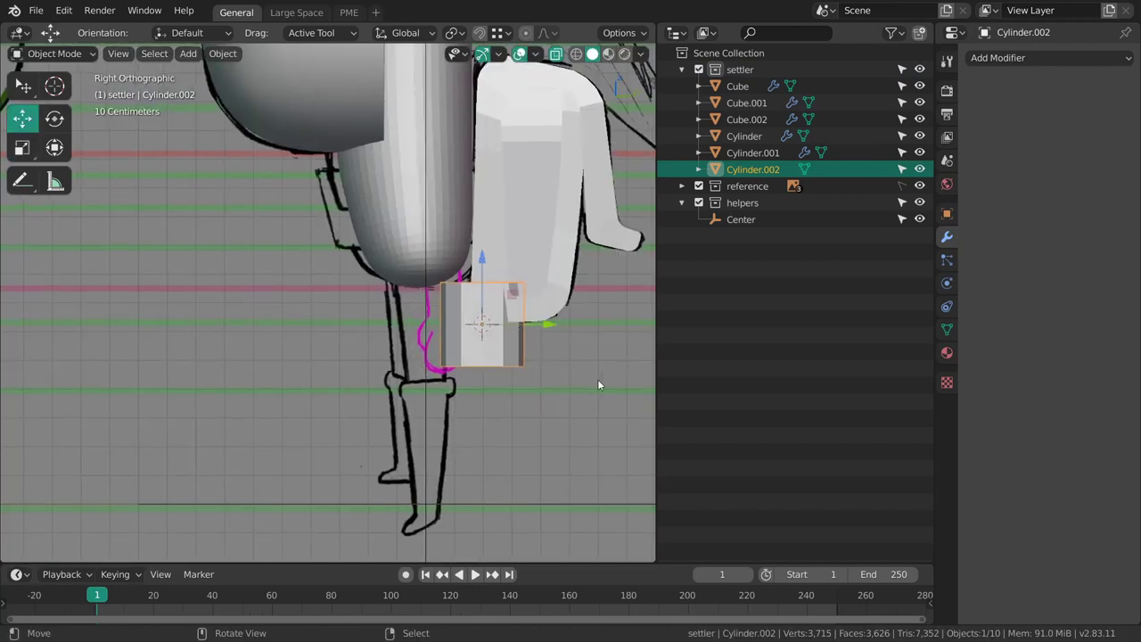
drag(549, 326, 488, 326)
key(shift+s)
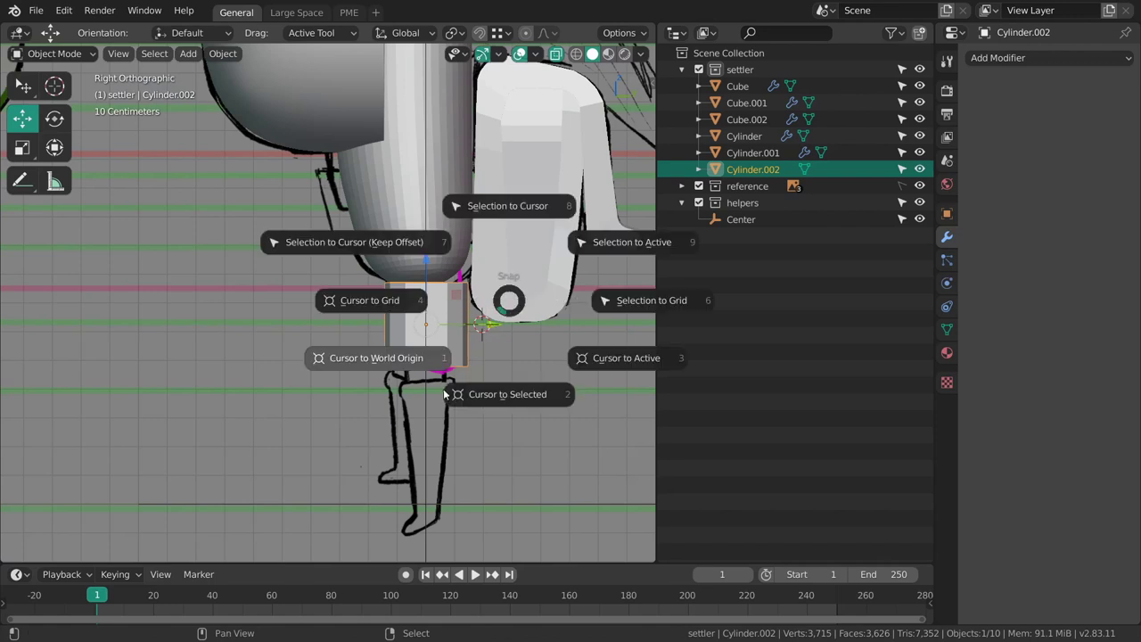
click(498, 407)
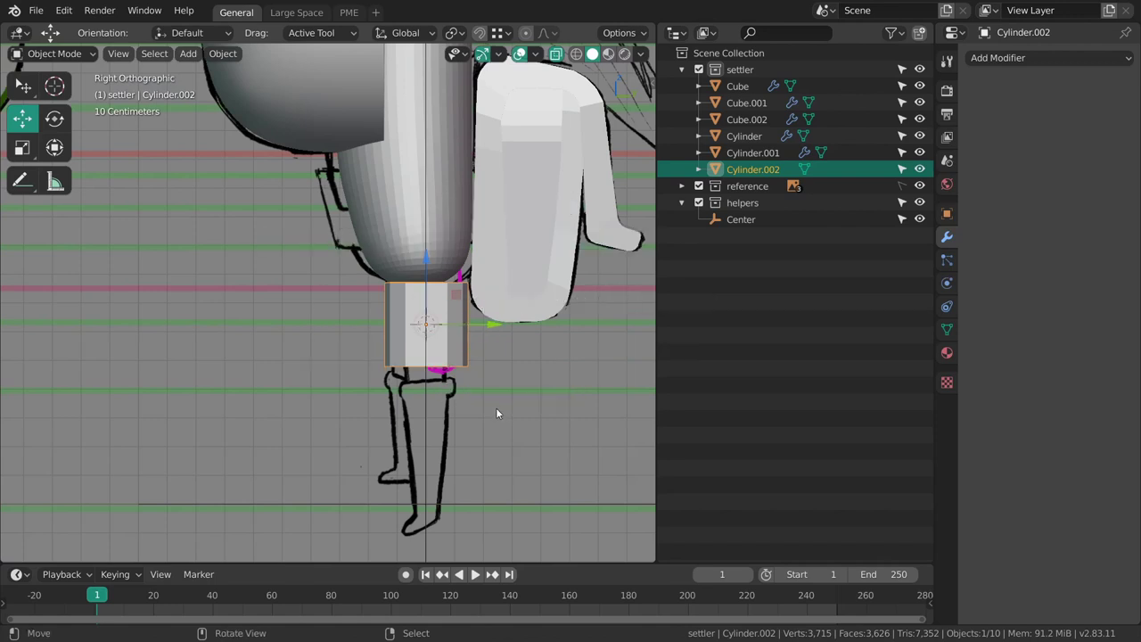
- Scale the cylinder to the width of the reference leg in the front view and stretch it vertically
shift+middle_drag(478, 372, 435, 325)
key(KP_1)
key(s)
drag(523, 345, 473, 325)
drag(388, 223, 400, 118)
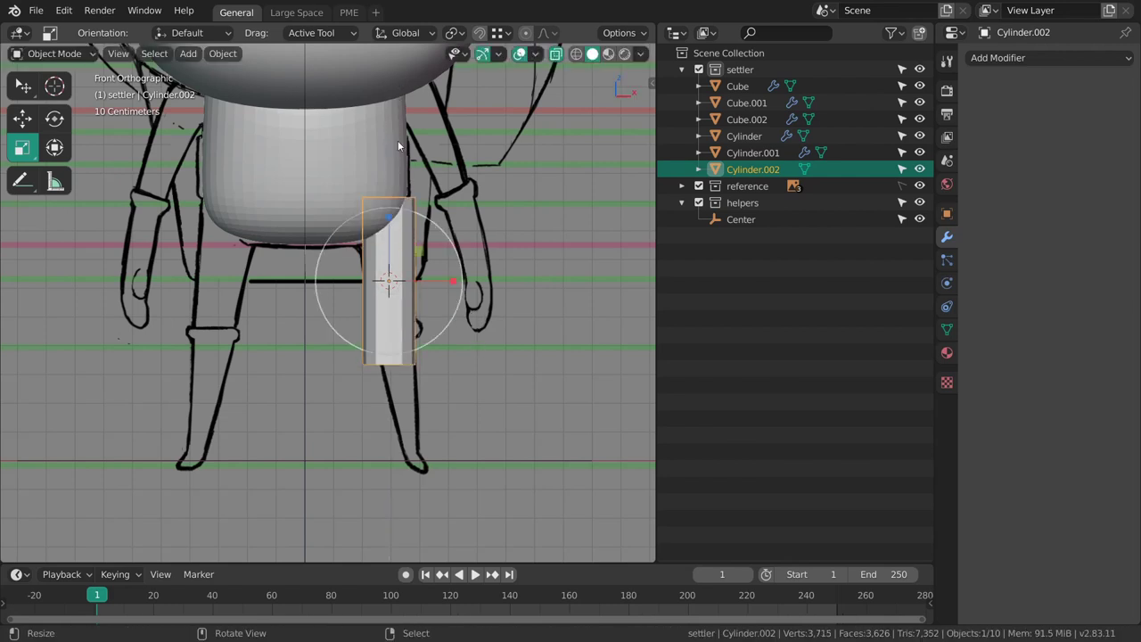
drag(391, 225, 387, 172)
key(ctrl+z)
- Rotate, move and scale the cylinder so it follows the slanted reference leg from hip to ankle
key(r)
mouse_move(538, 365)
mouse_down()
mouse_move(530, 326)
mouse_move(543, 384)
mouse_move(553, 378)
mouse_move(533, 371)
mouse_move(544, 369)
mouse_up()
key(g)
key(s)
key(r)
key(g)
key(r)
drag(547, 370, 546, 371)
click(547, 365)
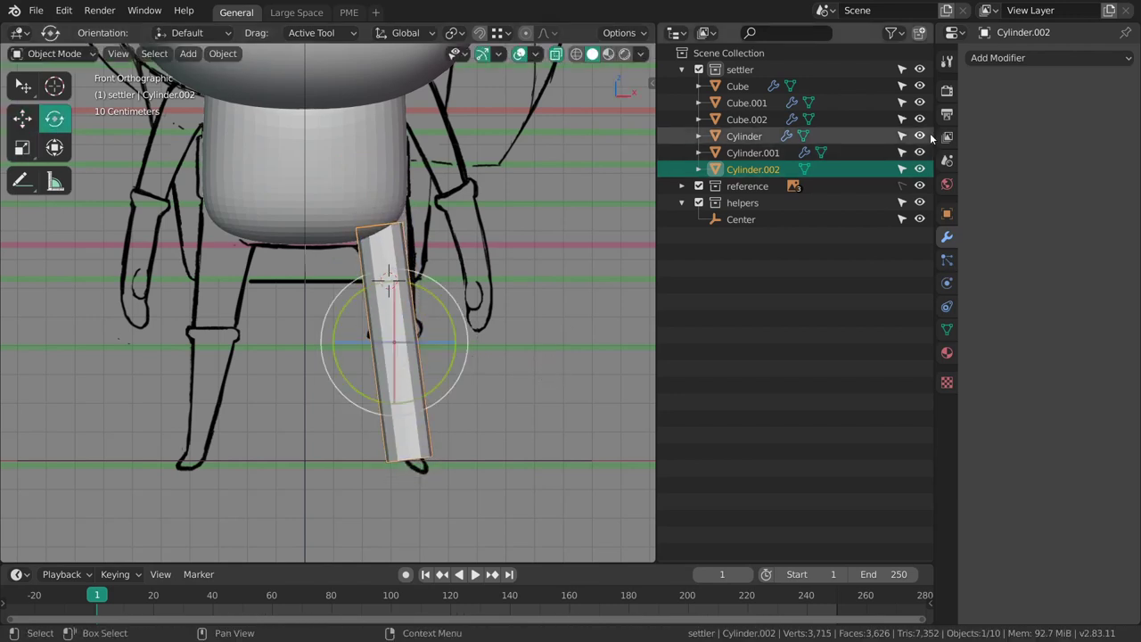
- Add a Mirror modifier on the X axis to the leg, using Center as the mirror object
click(982, 59)
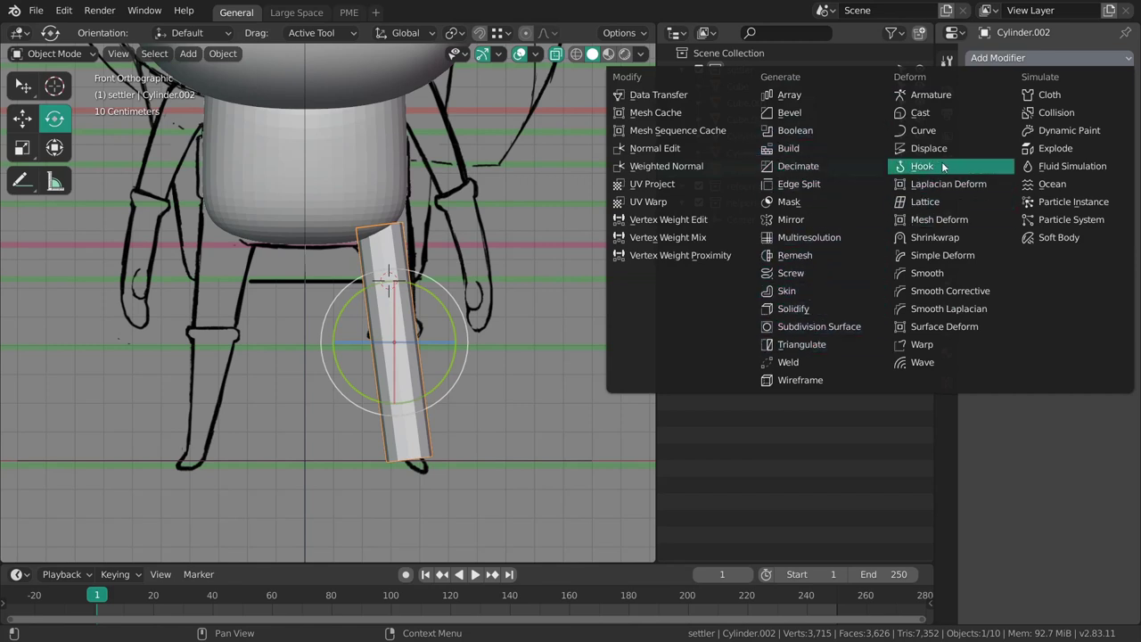
click(794, 220)
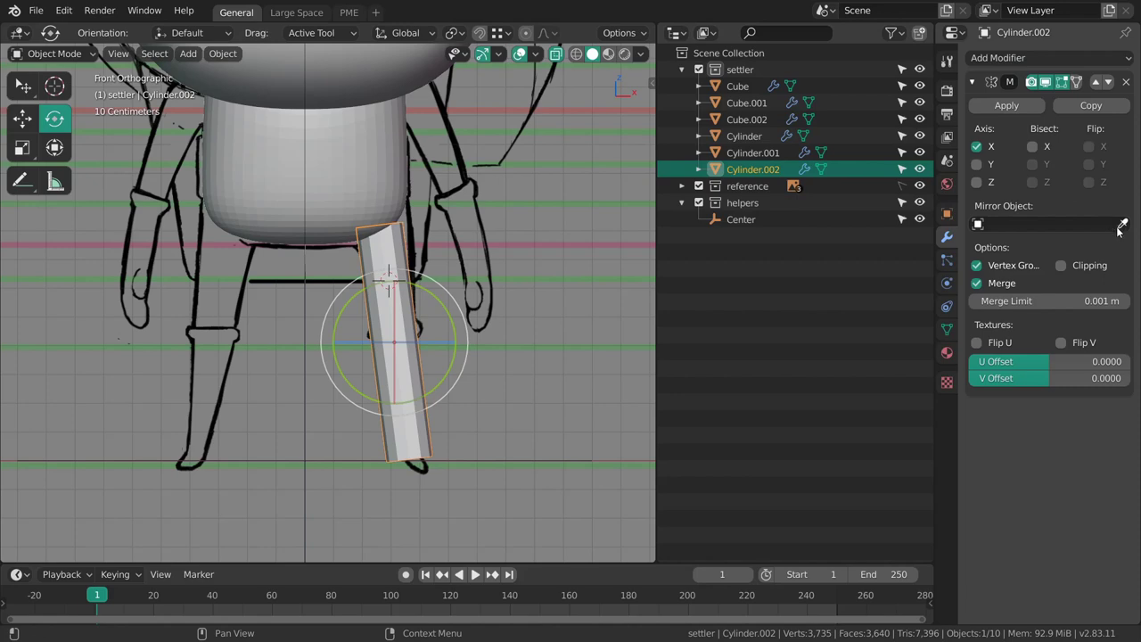
click(1034, 224)
text(ce)
click(1020, 248)
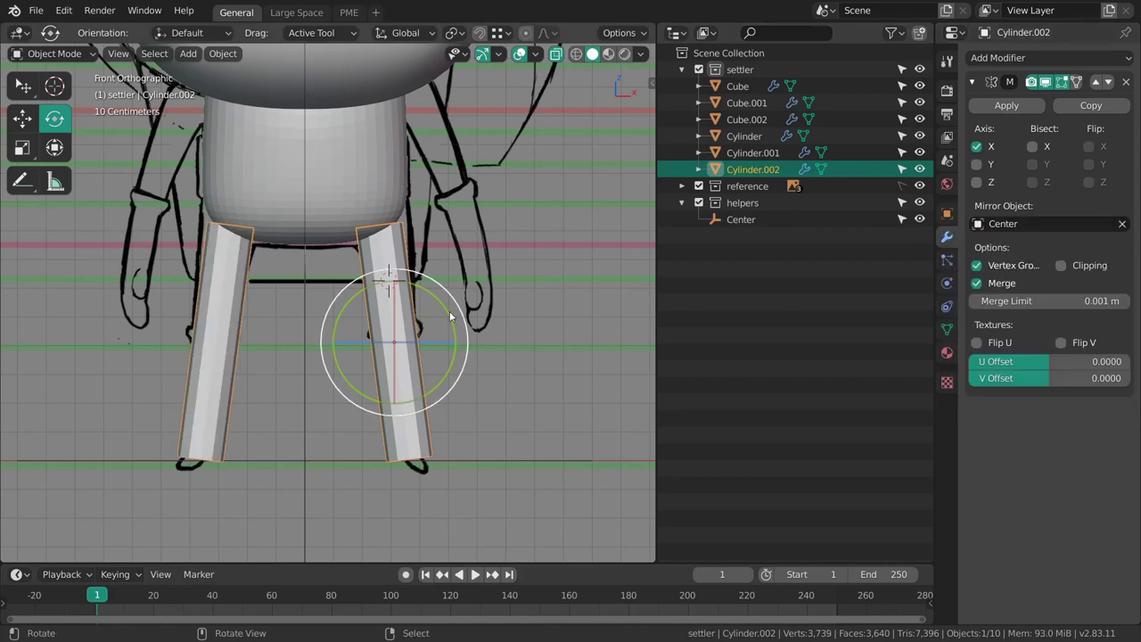
- Taper the leg in Edit Mode by scaling down its bottom edge loop and moving it onto the reference ankle
shift+middle_drag(447, 303, 463, 287)
scroll(446, 289, up, 2)
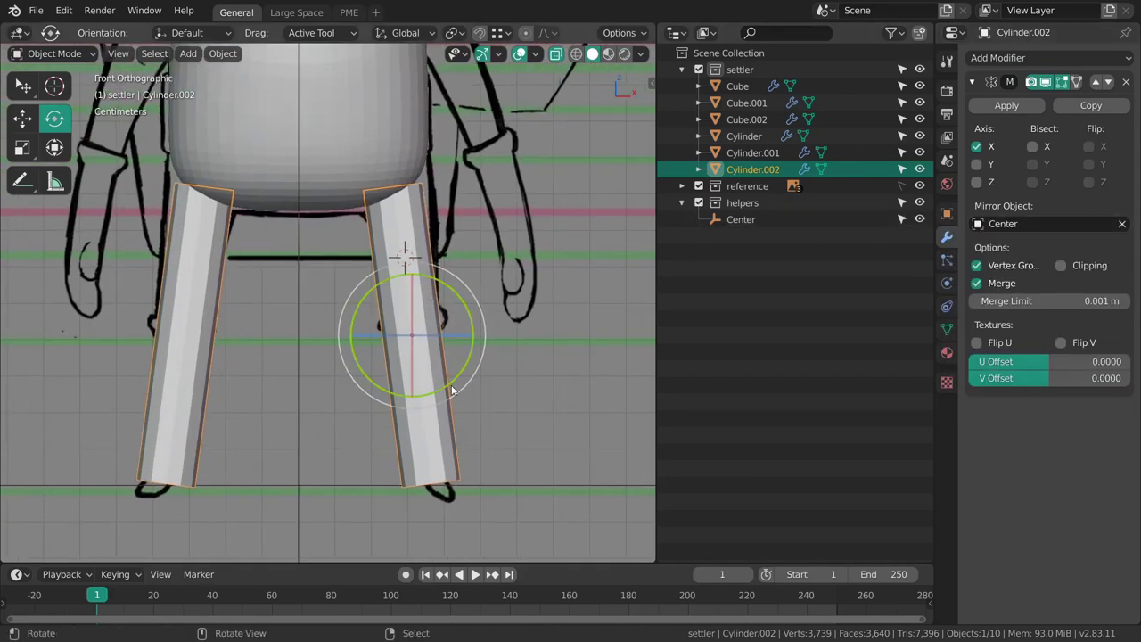
key(ctrl+Tab)
click(509, 381)
shift+middle_drag(454, 404, 439, 378)
scroll(439, 378, up, 1)
alt+right_click(439, 408)
key(s)
drag(557, 455, 442, 404)
key(g)
shift+middle_drag(457, 290, 464, 402)
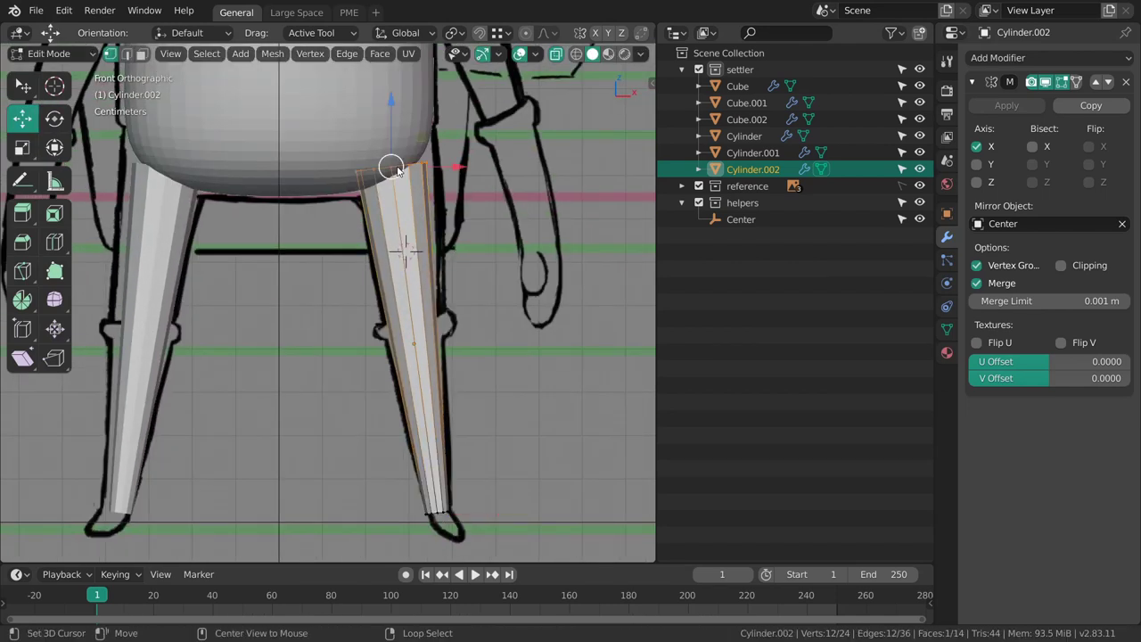
- Shear the leg's top edge loop so it slopes up toward the outer side of the body
shift+middle_drag(496, 196, 511, 317)
key(ctrl+alt+shift+s)
alt+shift+middle_drag(578, 341, 581, 364)
shift+middle_drag(503, 332, 483, 307)
drag(466, 306, 470, 157)
- Move the sheared top loop to fit the leg against the body's underside and the reference thigh
key(shift+space)
key(g)
drag(390, 270, 388, 262)
drag(463, 325, 477, 328)
key(shift+space)
key(g)
drag(477, 329, 481, 327)
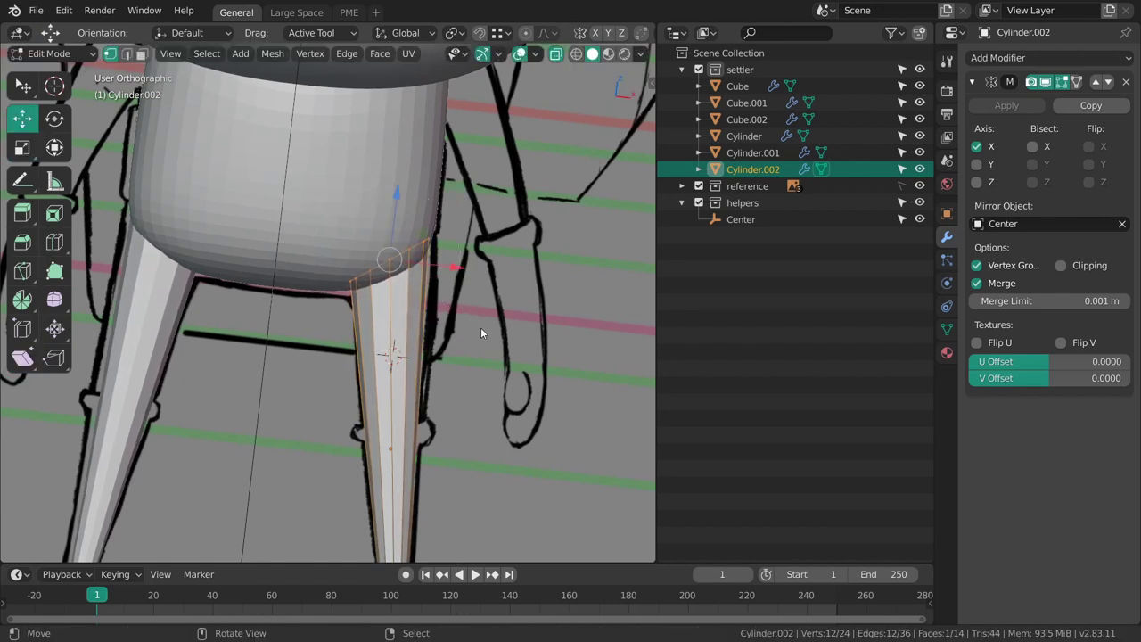
alt+middle_drag(477, 357, 513, 457)
key(grave)
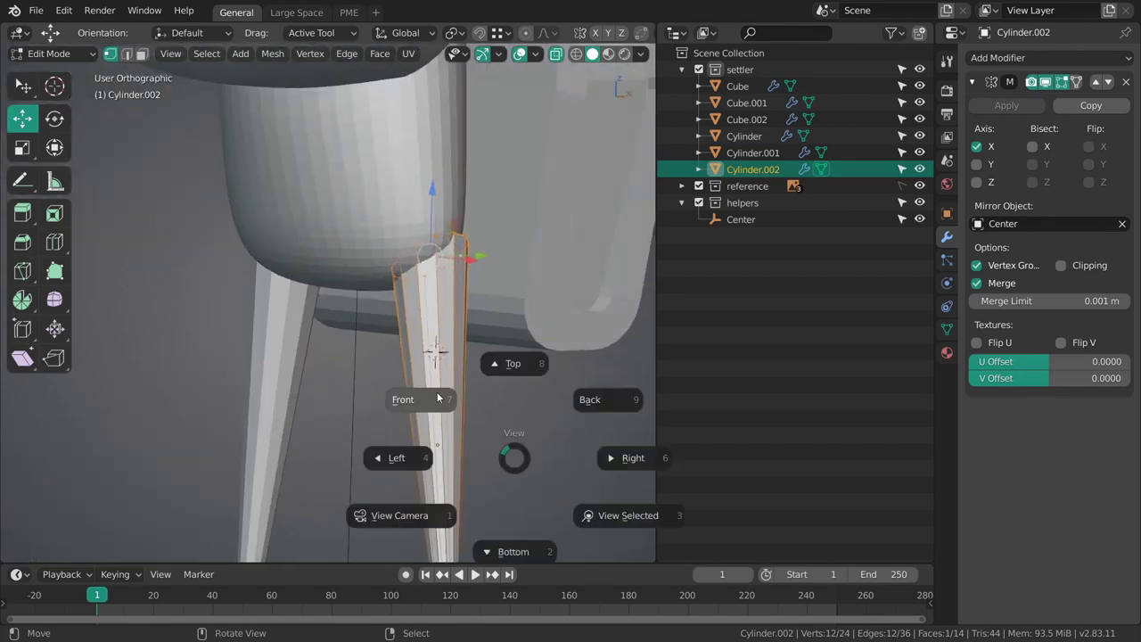
click(458, 414)
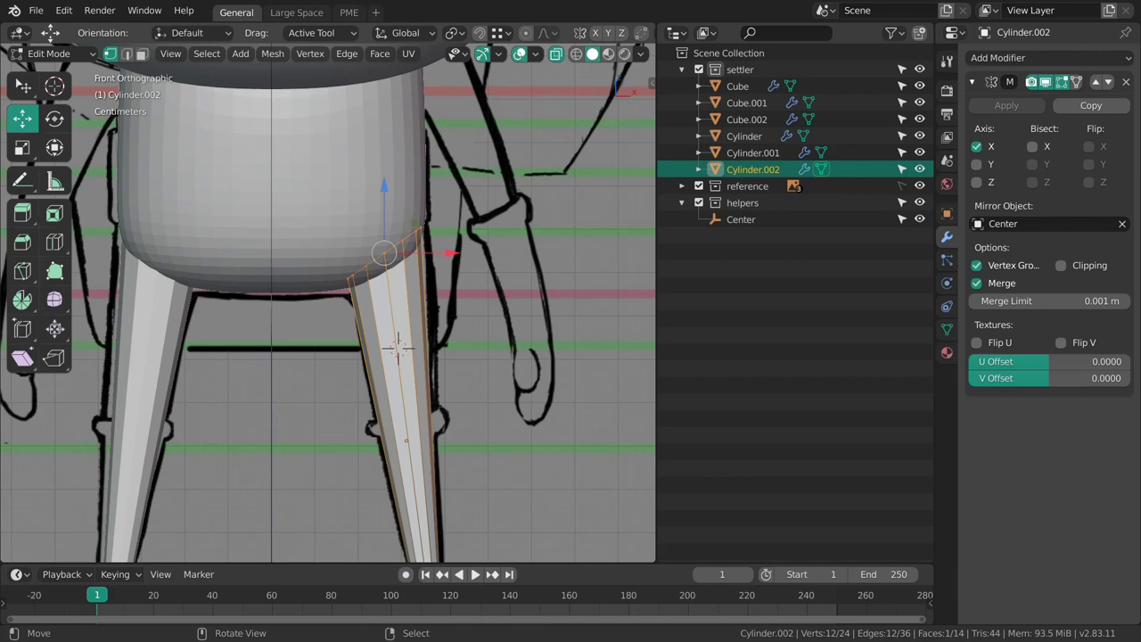
- Switch to wireframe display and cut one edge loop around the leg at the upper edge of the knee band
shift+middle_drag(451, 377, 435, 314)
mouse_move(436, 353)
ctrl+middle_down()
mouse_move(437, 296)
mouse_move(423, 313)
ctrl+middle_up()
key(shift+z)
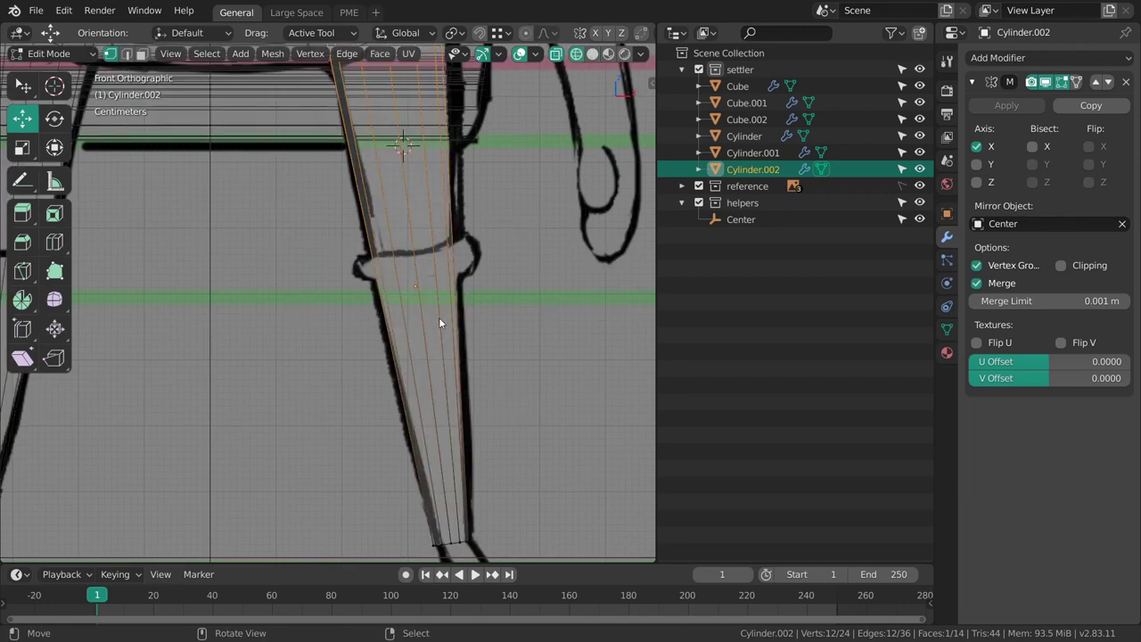
key(ctrl+r)
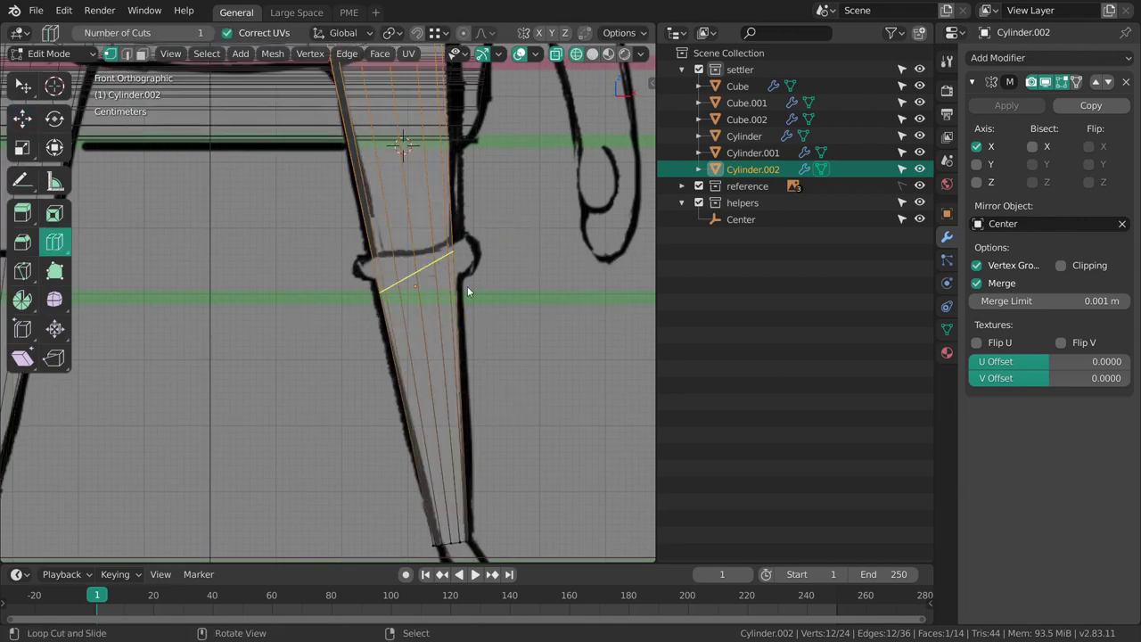
drag(461, 307, 462, 285)
- Shear the new knee loop to a gentler slant that follows the reference knee line
middle_drag(549, 310, 466, 296)
key(ctrl+shift+alt+s)
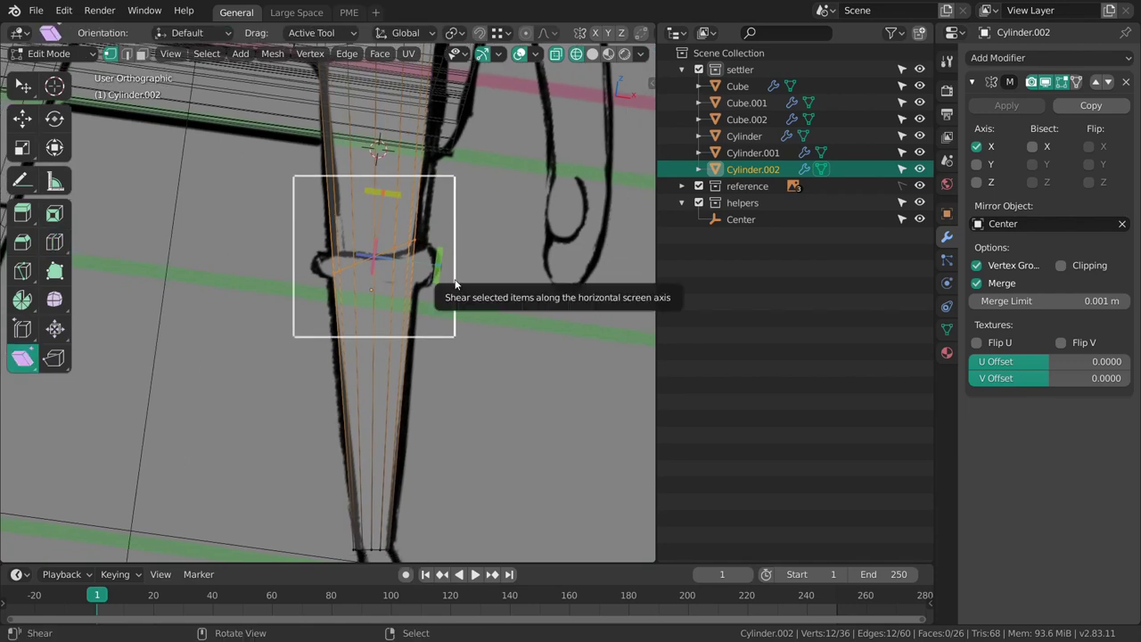
drag(454, 284, 456, 296)
drag(442, 374, 442, 381)
mouse_move(453, 347)
middle_down()
mouse_move(498, 329)
mouse_move(414, 352)
mouse_move(439, 364)
middle_up()
- Cut a second edge loop at the knee band's lower edge and select the face ring between the two loops
key(grave)
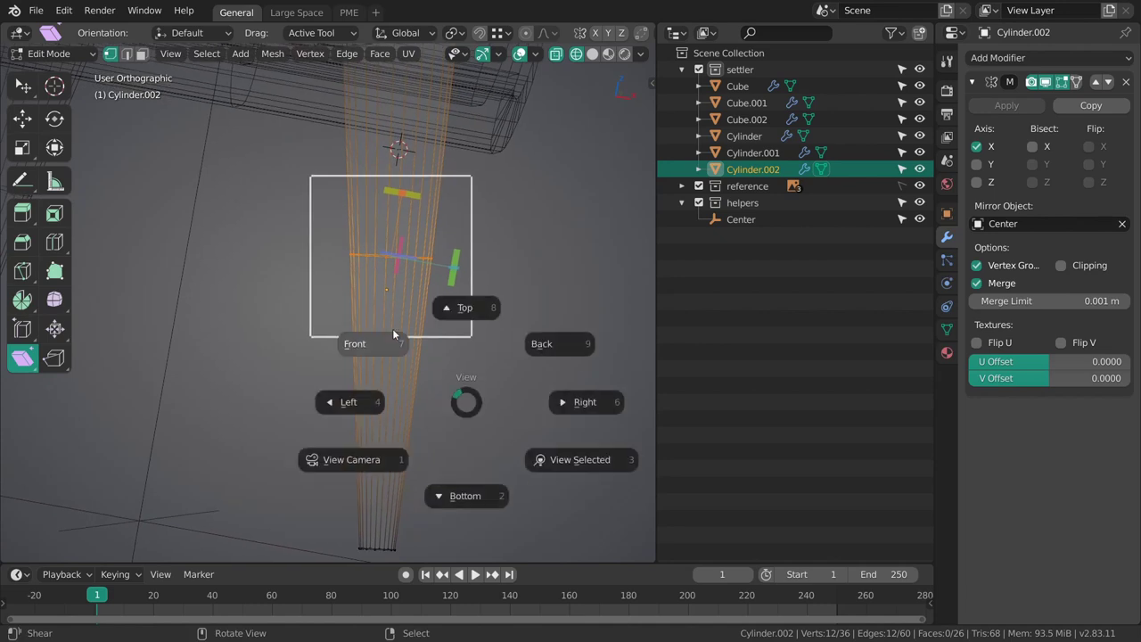
click(413, 354)
shift+middle_drag(467, 327, 499, 350)
key(ctrl+r)
drag(455, 403, 456, 384)
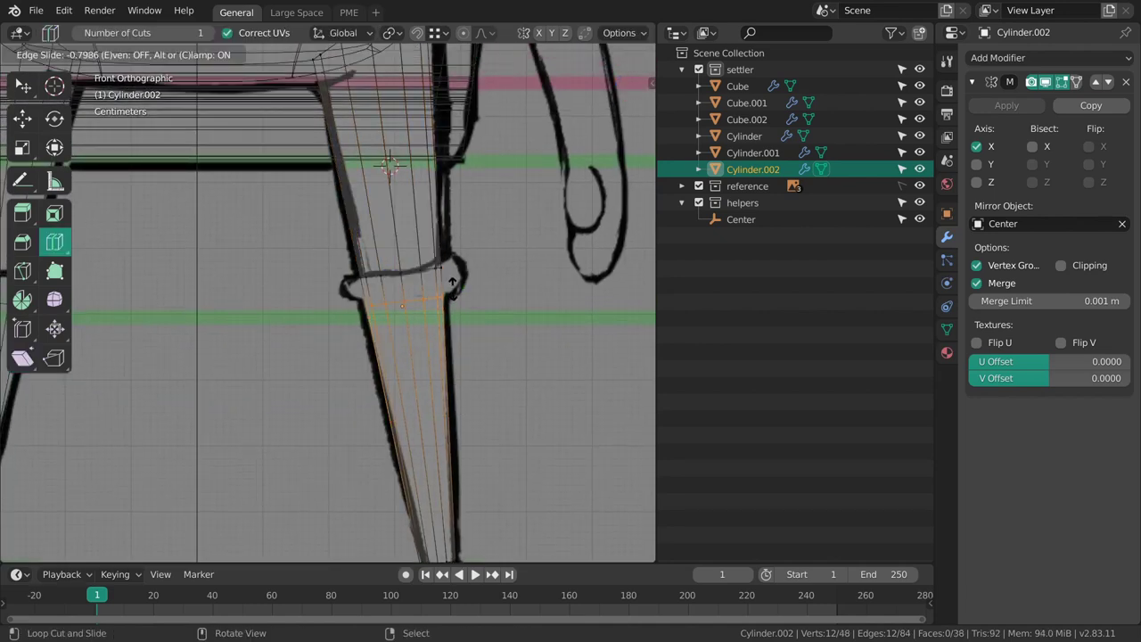
drag(453, 289, 453, 287)
key(3)
alt+right_click(443, 283)
key(alt+e)
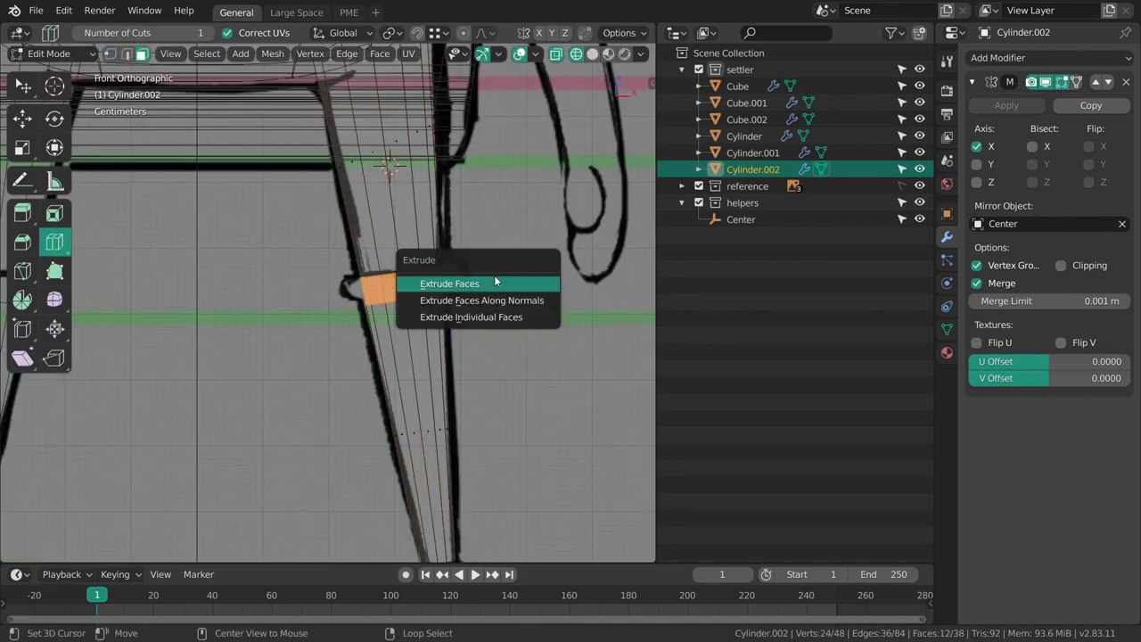
click(511, 300)
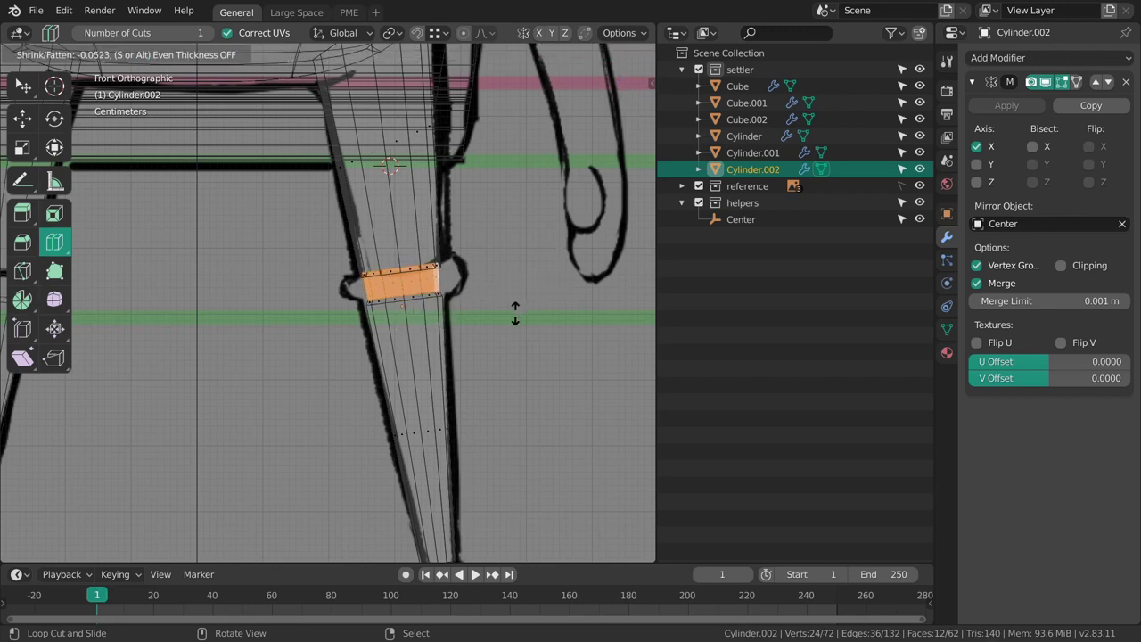
right_click(493, 271)
key(ctrl+z)
- Extrude the knee face ring outward along its normals by about 0.035 to form the raised band
shift+middle_drag(477, 274, 484, 295)
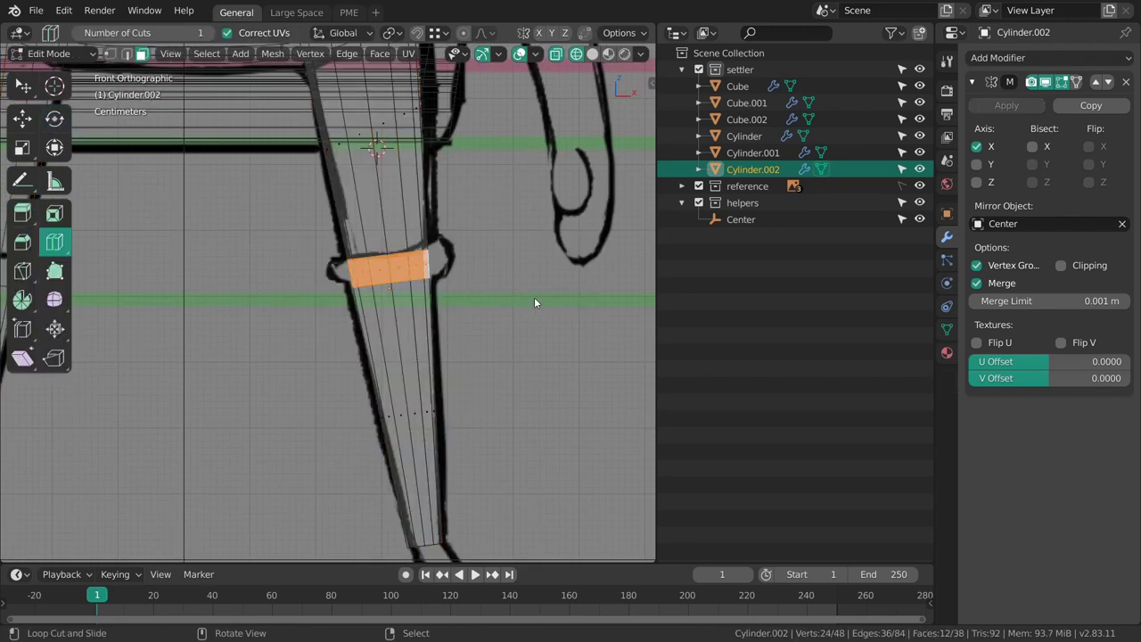
scroll(487, 299, up, 2)
key(alt+e)
click(490, 300)
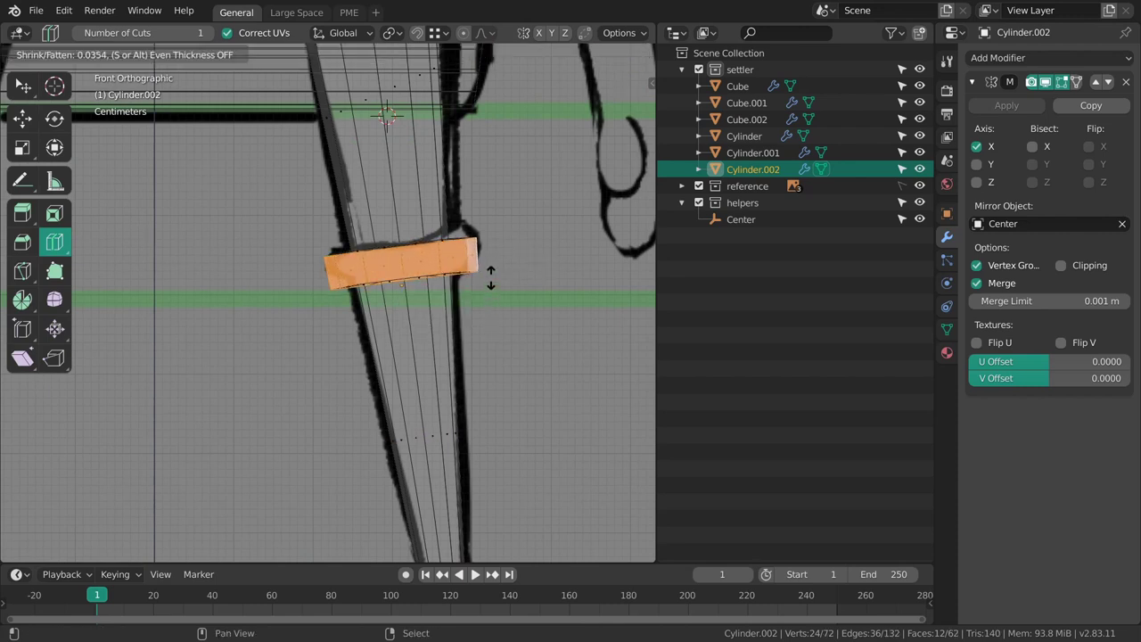
click(493, 282)
mouse_move(497, 276)
shift+middle_down()
mouse_move(515, 329)
mouse_move(484, 285)
shift+middle_up()
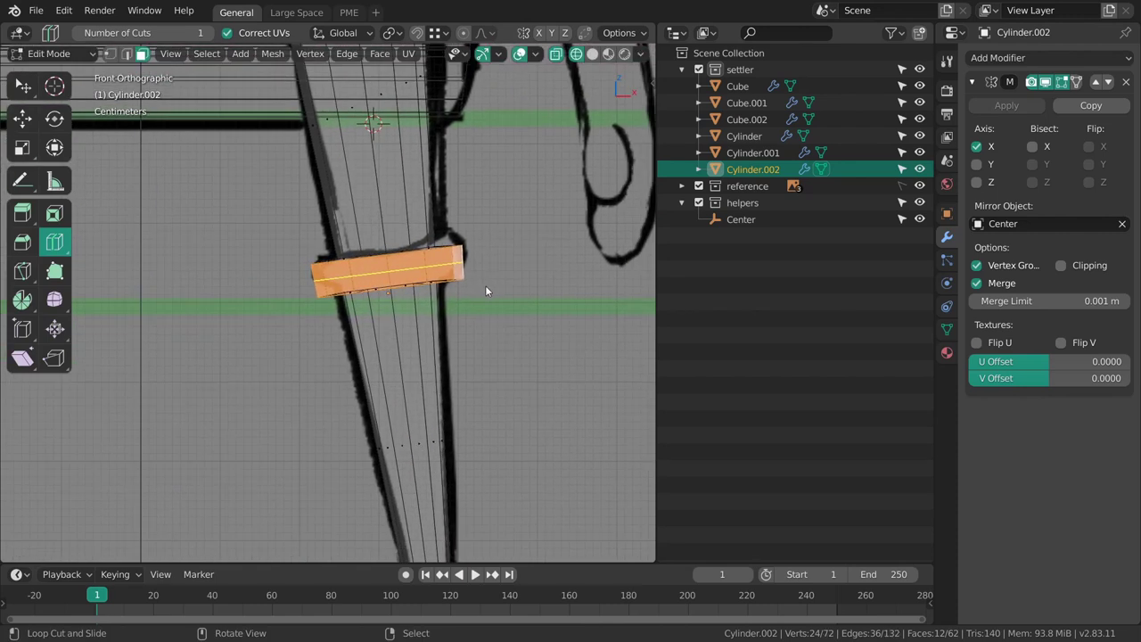
- Bevel the upper and lower outer edge loops of the knee band into a rounded rim
key(KP_3)
scroll(464, 297, down, 4)
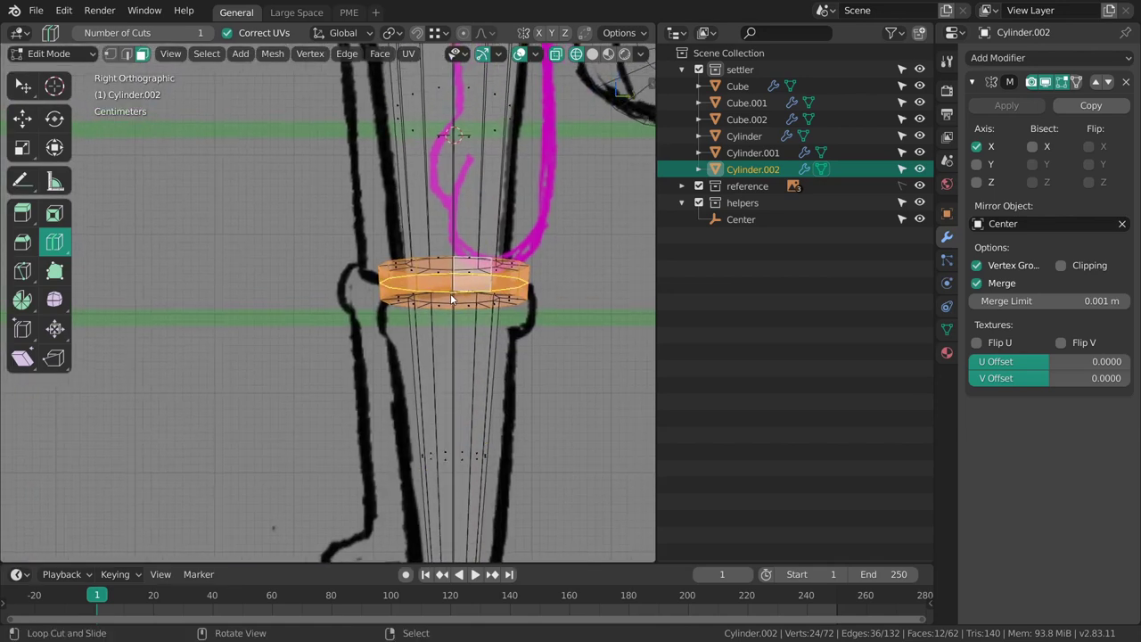
scroll(423, 289, up, 2)
middle_drag(431, 325, 501, 315)
scroll(495, 316, up, 4)
shift+middle_drag(575, 364, 445, 365)
key(2)
key(alt+a)
middle_drag(301, 261, 310, 223)
alt+right_click(300, 253)
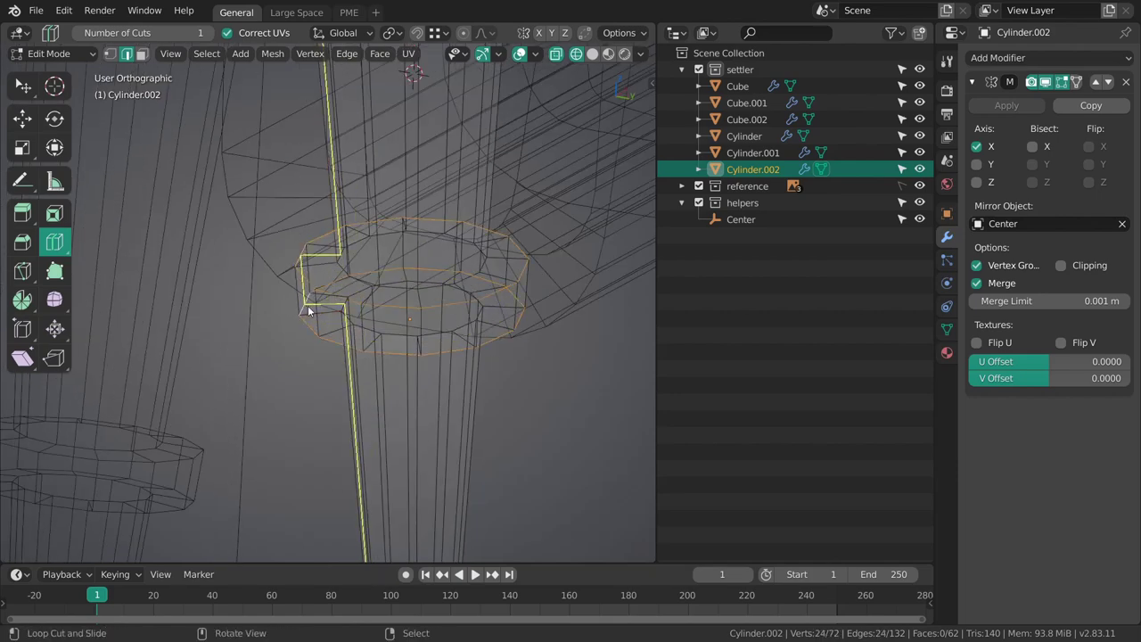
key(w)
key(ctrl+b)
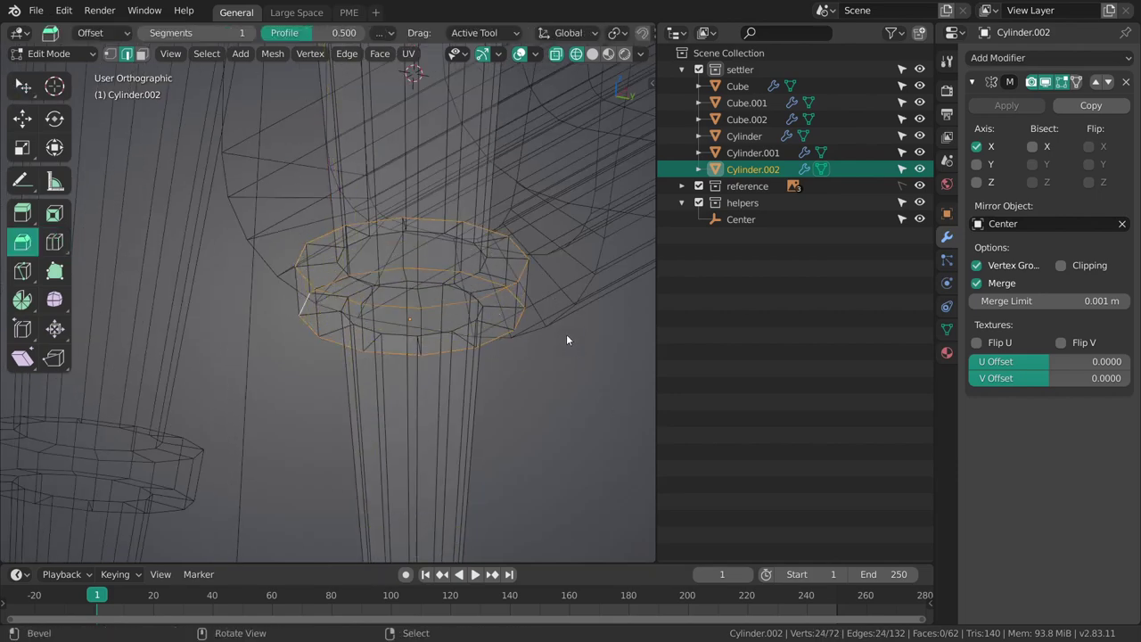
middle_drag(575, 347, 577, 379)
drag(577, 379, 635, 400)
key(s)
key(a)
- Return to Object Mode in the front view and clear the selection
middle_drag(513, 364, 585, 297)
key(alt+a)
key(ctrl+Tab)
click(526, 286)
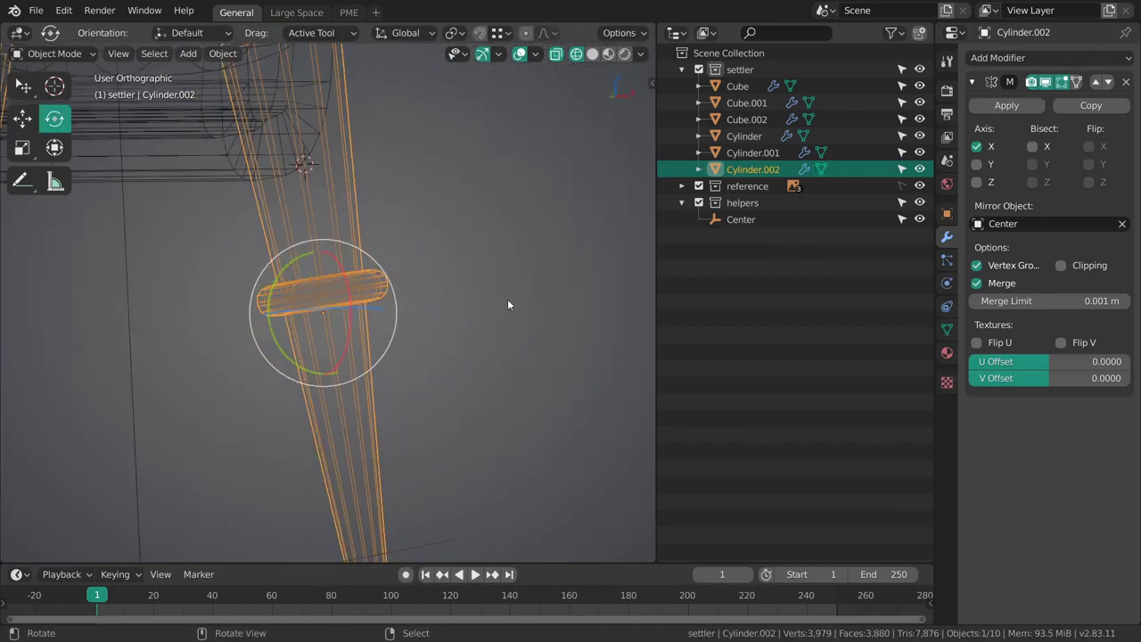
key(KP_1)
key(alt+a)
ctrl+middle_drag(495, 205, 472, 312)
shift+middle_drag(393, 374, 427, 331)
scroll(437, 294, up, 5)
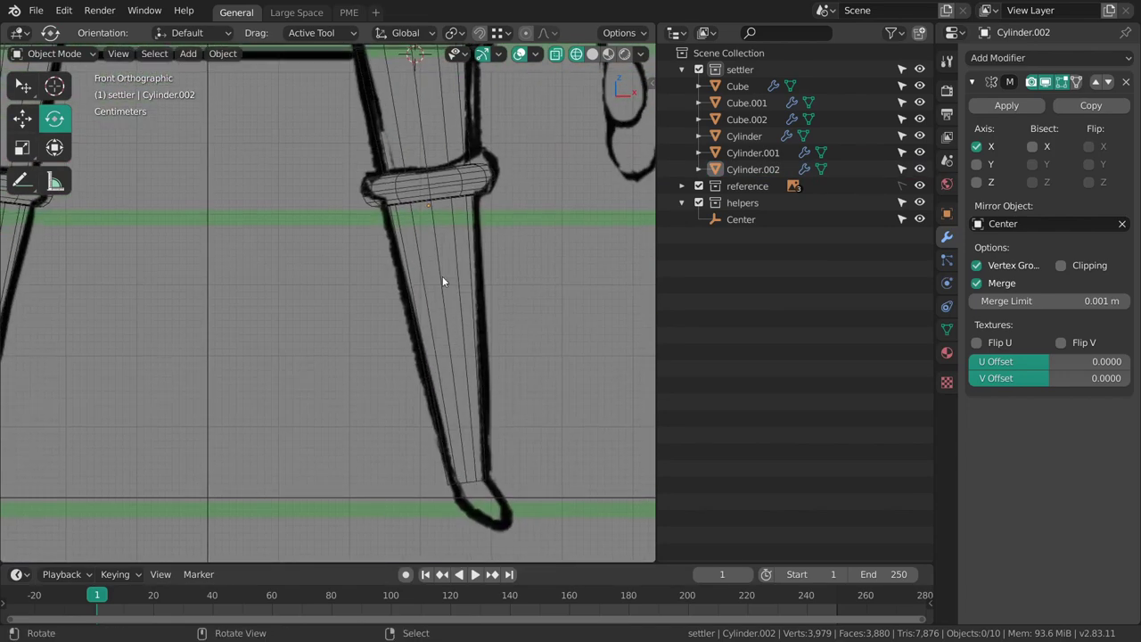
- Select the leg and reopen its mesh for editing at the ankle in the side view
shift+middle_drag(517, 384, 515, 291)
right_click(460, 414)
shift+middle_drag(498, 423, 504, 338)
key(KP_3)
shift+middle_drag(419, 340, 502, 438)
key(Tab)
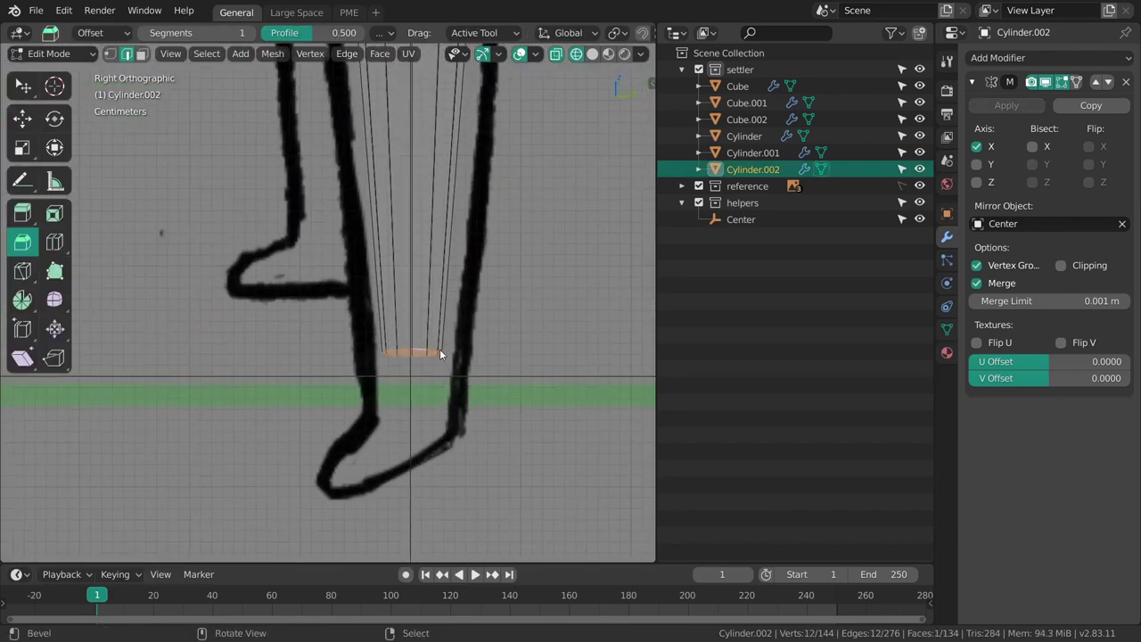
- Rotate the leg's bottom edge loop slightly in the front view to match the reference ankle
mouse_move(433, 351)
middle_down()
mouse_move(409, 376)
mouse_move(425, 380)
middle_up()
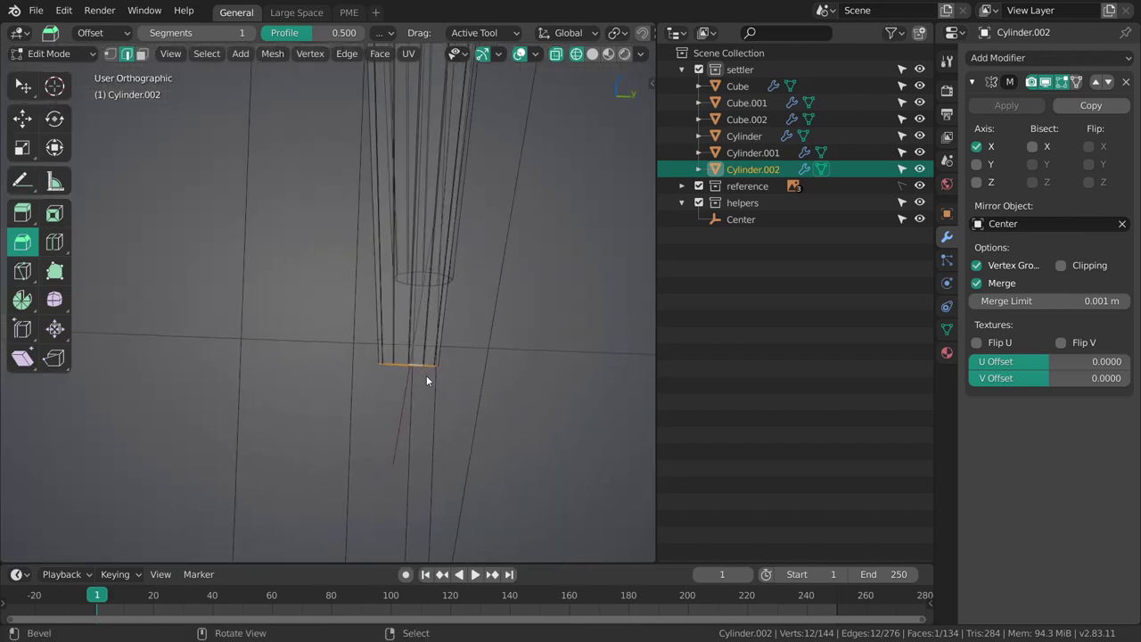
mouse_move(443, 423)
middle_down()
mouse_move(423, 351)
mouse_move(426, 369)
middle_up()
key(KP_1)
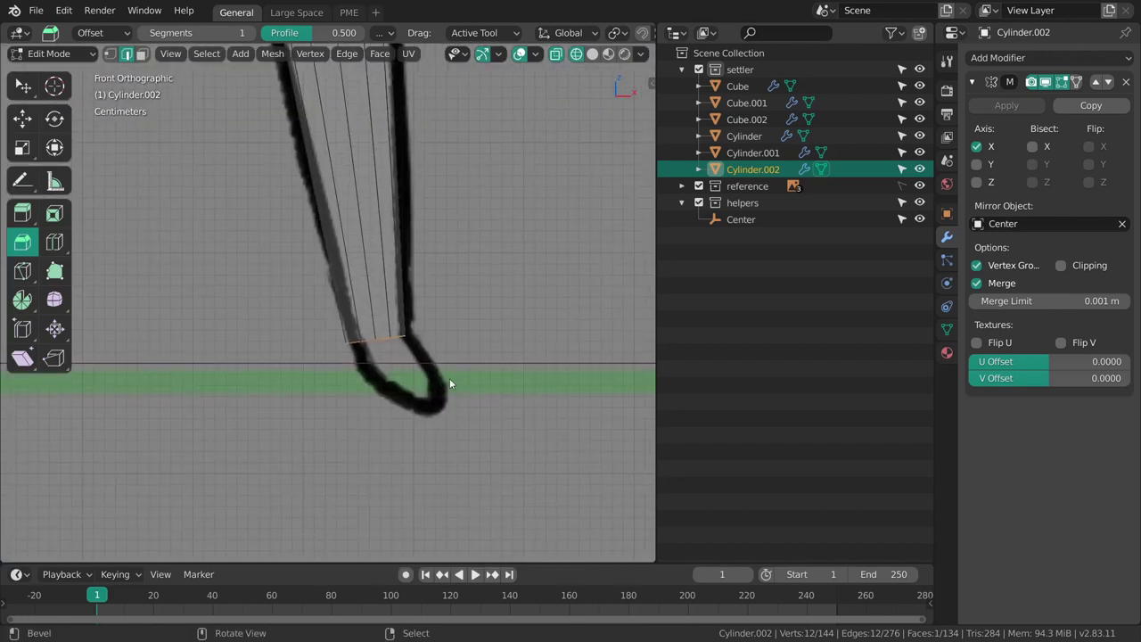
key(ctrl+alt+shift+s)
key(r)
drag(510, 320, 512, 327)
key(KP_3)
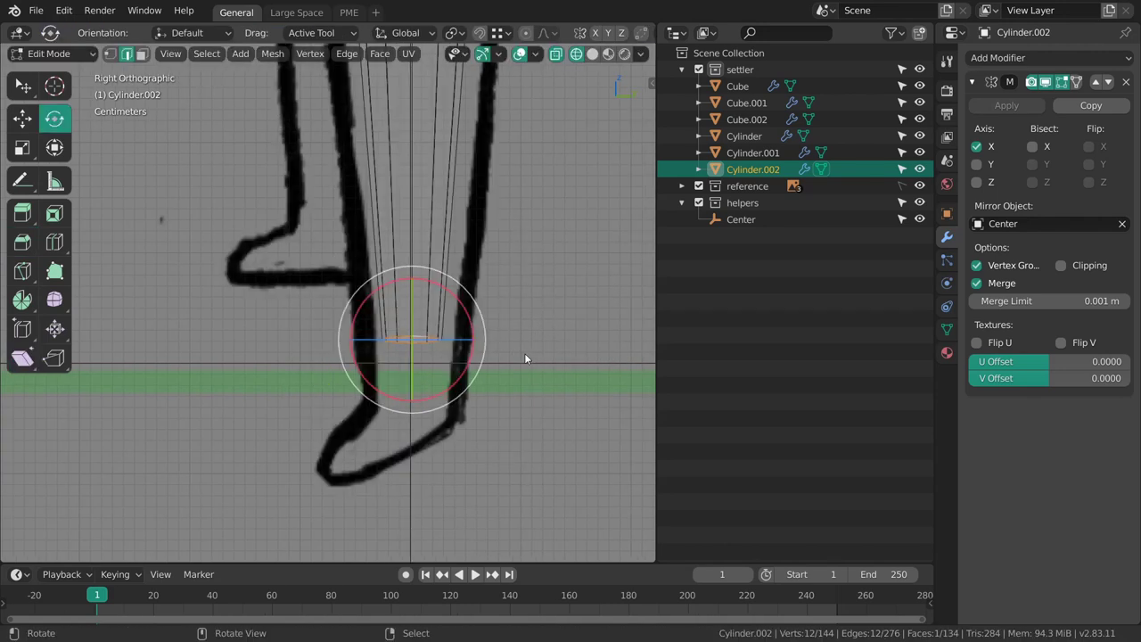
- Shear the leg's bottom edge loop in the side view into a diagonal ankle line sloping down toward the heel
key(ctrl+alt+shift+s)
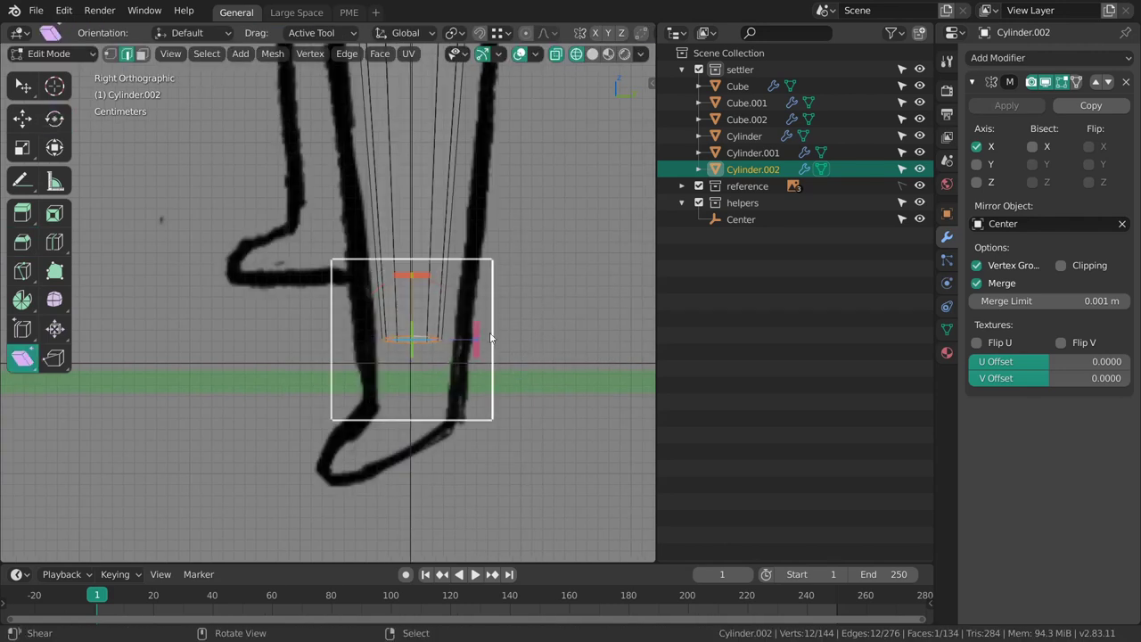
drag(489, 339, 488, 397)
drag(392, 552, 392, 551)
shift+middle_drag(415, 425, 461, 442)
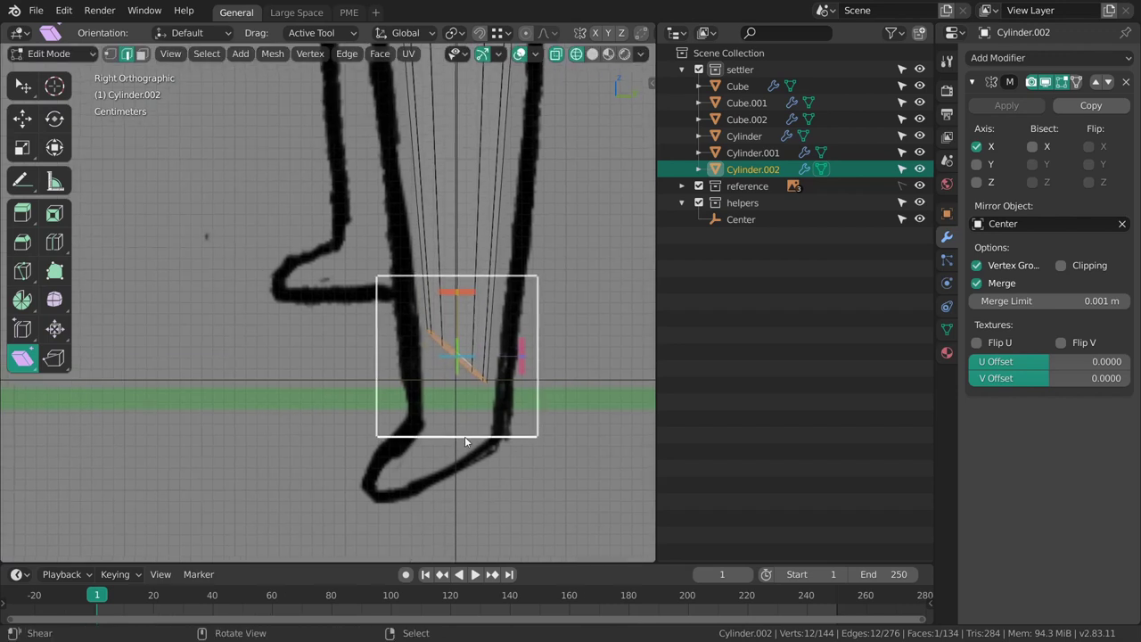
- Extrude the ankle loop forward to form the foot and flatten the toe end into a vertical plane with scale 0
key(e)
key(x)
drag(464, 374, 360, 358)
key(s)
key(0)
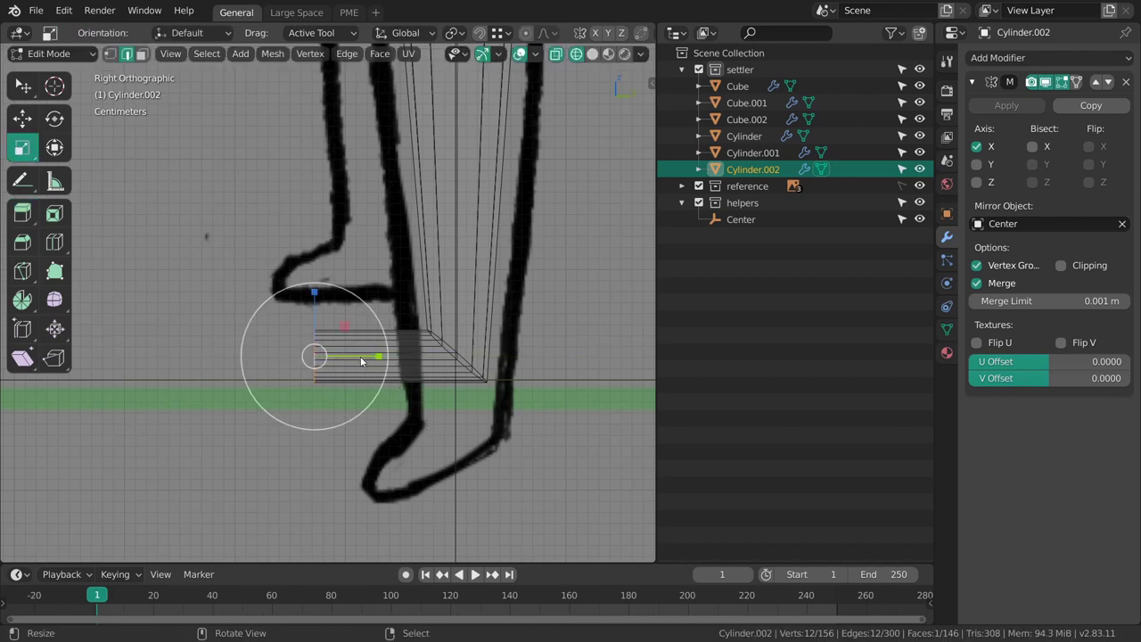
- Squash the toe end vertically in the front view, rotate it slightly and lower it toward the ground line
key(KP_1)
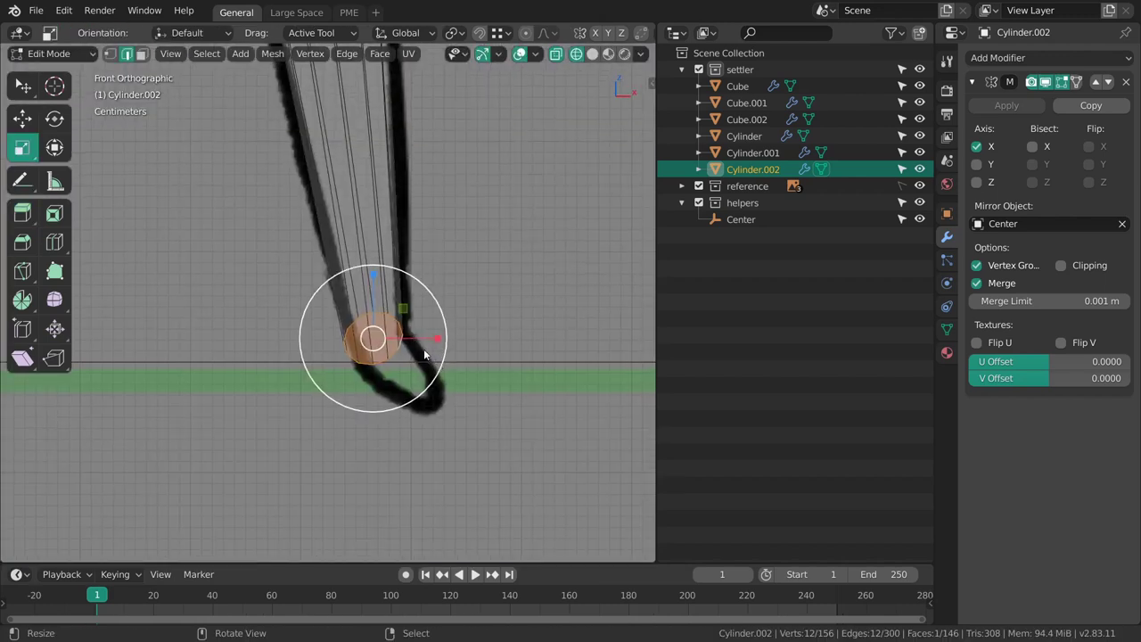
mouse_move(419, 347)
ctrl+middle_down()
mouse_move(437, 464)
mouse_move(442, 399)
mouse_move(423, 357)
ctrl+middle_up()
drag(388, 268, 387, 293)
key(r)
drag(497, 302, 497, 316)
key(g)
drag(387, 261, 389, 280)
scroll(383, 370, up, 3)
key(alt+a)
- Flatten the bottom vertices of the toe end vertically and move them down to the ground line in the front view
key(1)
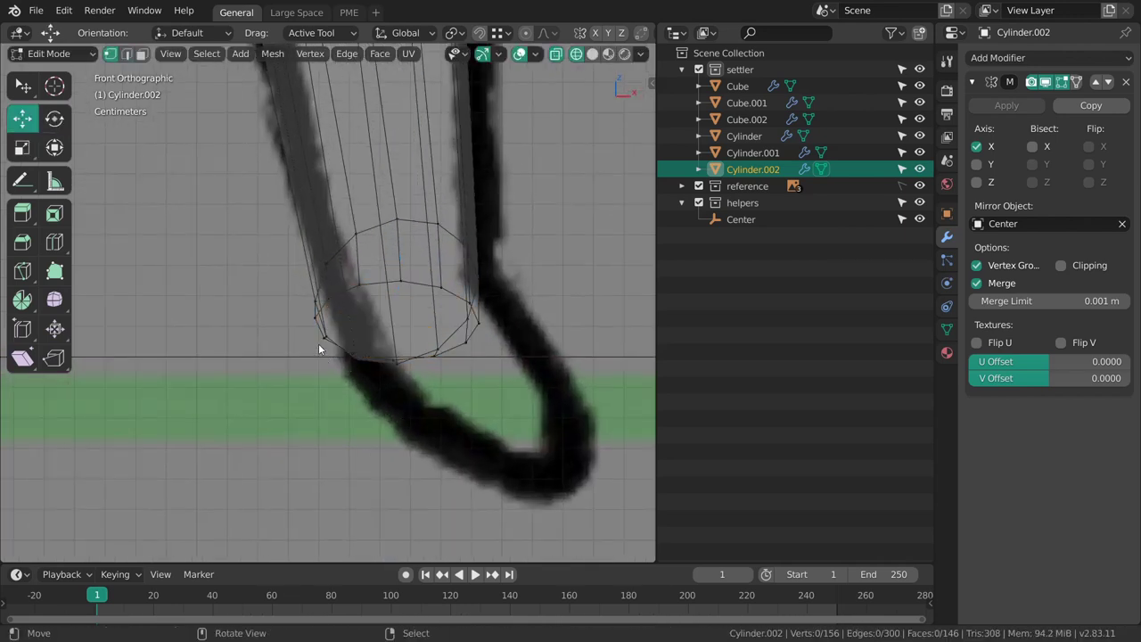
middle_drag(462, 387, 360, 348)
middle_drag(437, 378, 428, 406)
key(s)
drag(395, 283, 396, 289)
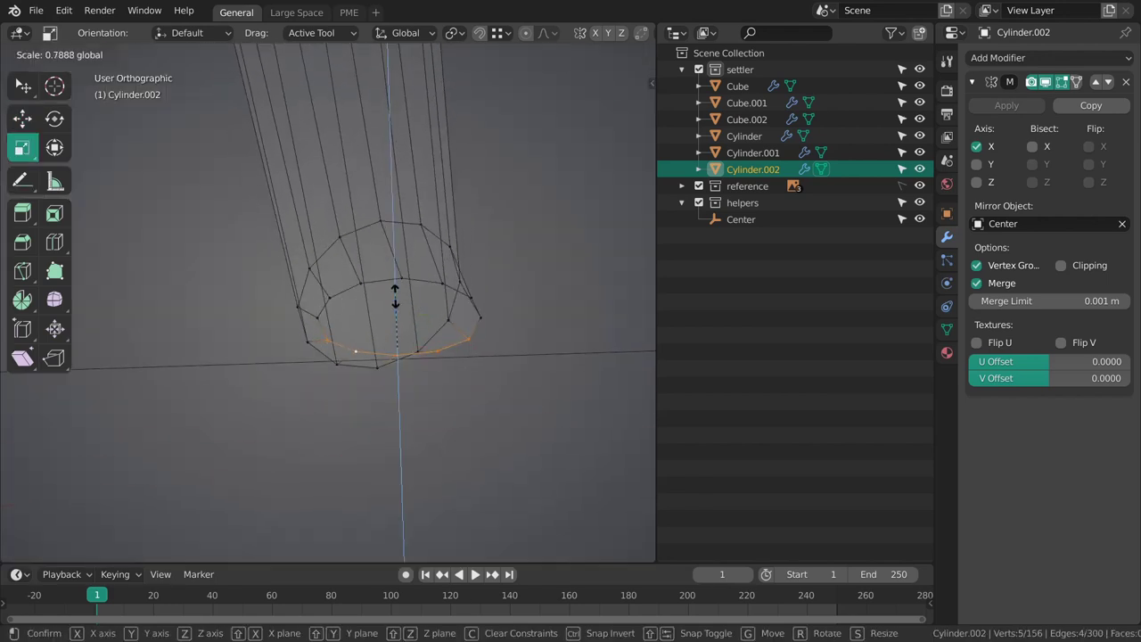
key(Return)
key(KP_1)
drag(457, 386, 536, 398)
key(g)
drag(391, 284, 389, 292)
key(alt+a)
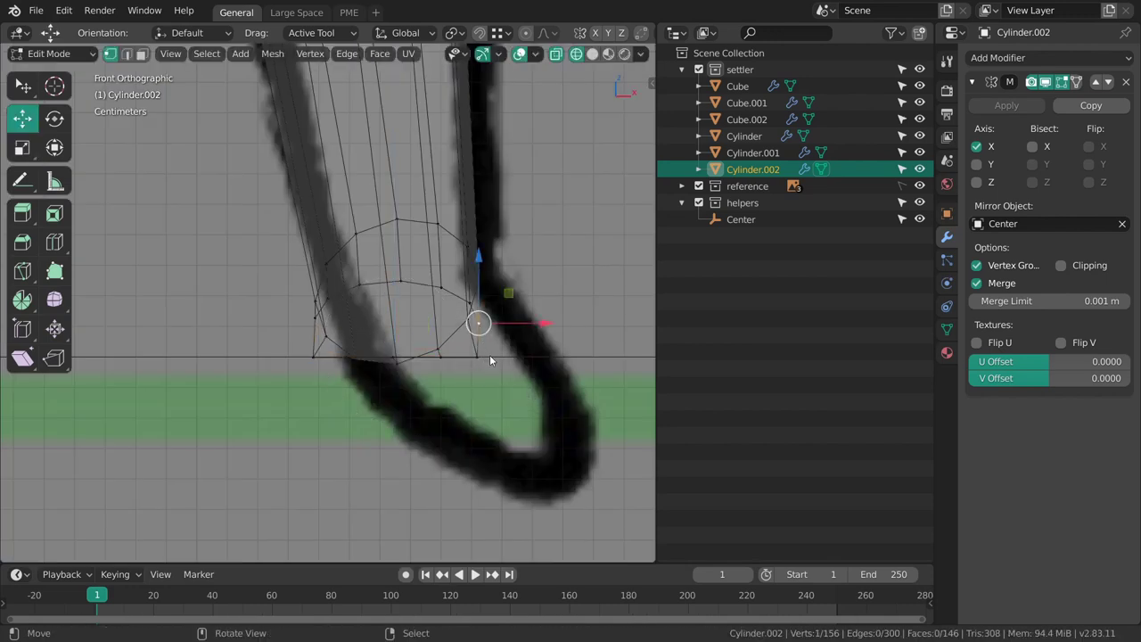
- Adjust the height of the toe end's remaining lower vertices and scale its two side vertices apart
drag(533, 412, 510, 406)
key(g)
drag(395, 300, 395, 280)
key(alt+a)
right_click(476, 328)
shift+click(330, 320)
key(s)
drag(510, 344, 520, 346)
middle_drag(520, 346, 460, 298)
key(alt+a)
- Move and rescale the diagonal ankle edge loop in the side view to refine the joint between leg and foot
key(Tab)
key(KP_3)
key(alt+a)
shift+middle_drag(462, 313, 517, 358)
ctrl+middle_drag(472, 335, 459, 388)
key(Tab)
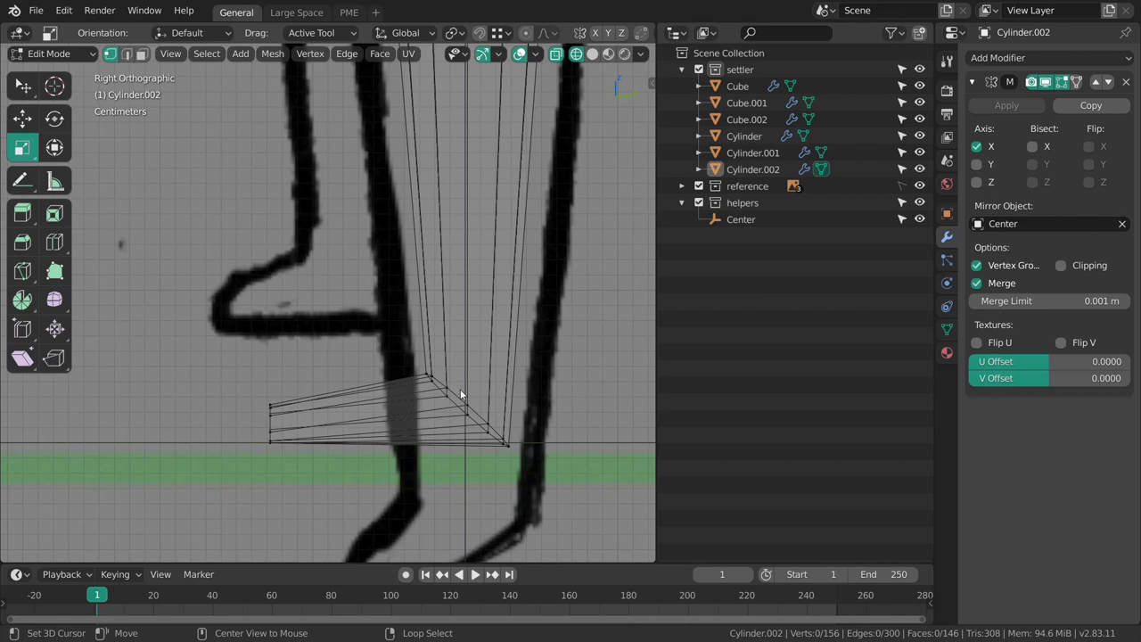
alt+right_click(457, 394)
shift+middle_drag(505, 434, 453, 382)
mouse_move(462, 287)
mouse_down()
mouse_move(469, 277)
mouse_move(467, 300)
mouse_up()
key(g)
key(Return)
key(s)
key(g)
scroll(459, 300, down, 3)
key(alt+a)
- Return to Object Mode with solid shading and add a level 2 Subdivision Surface modifier to the leg
key(Tab)
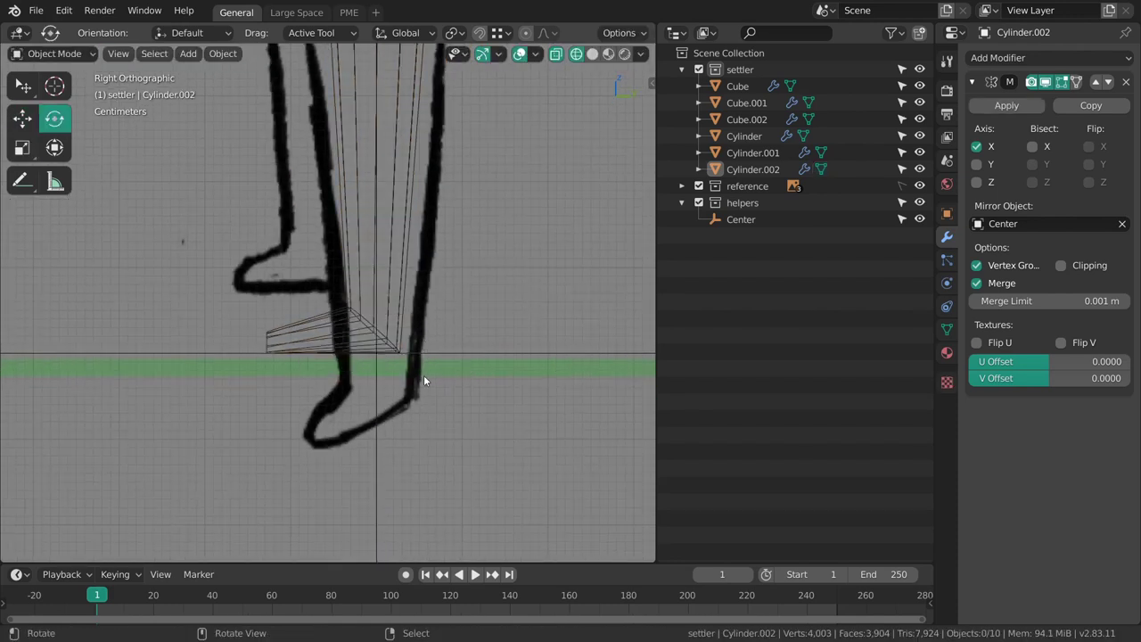
key(shift+z)
shift+middle_drag(411, 376, 446, 448)
scroll(446, 428, down, 3)
middle_drag(433, 312, 504, 329)
shift+middle_drag(352, 308, 460, 370)
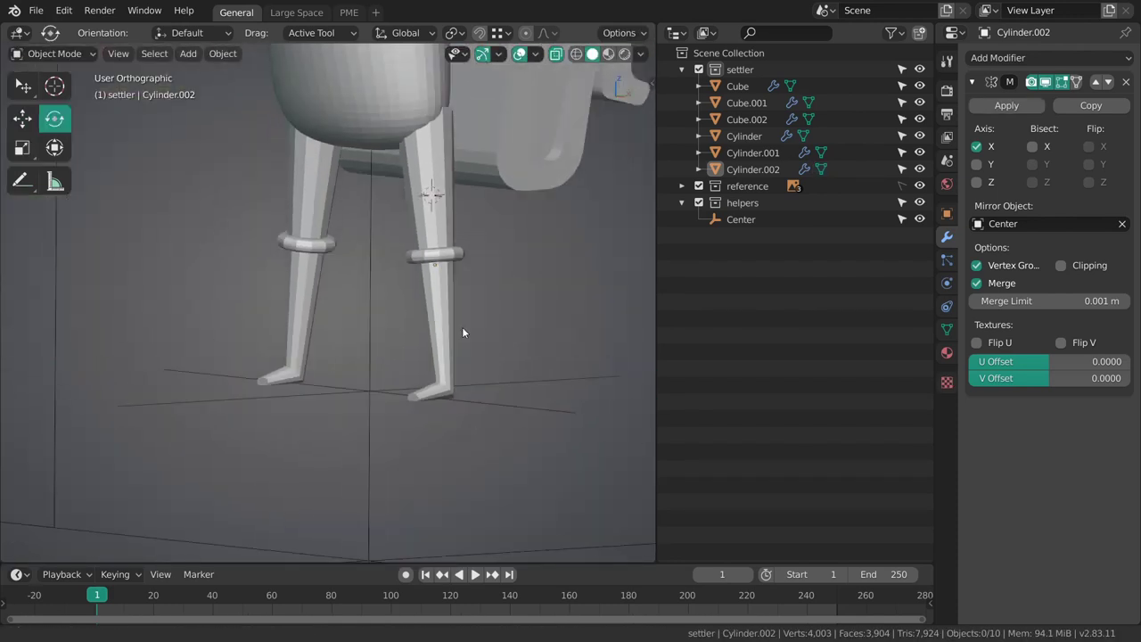
scroll(446, 361, down, 4)
right_click(398, 329)
middle_drag(399, 333, 478, 327)
key(ctrl+2)
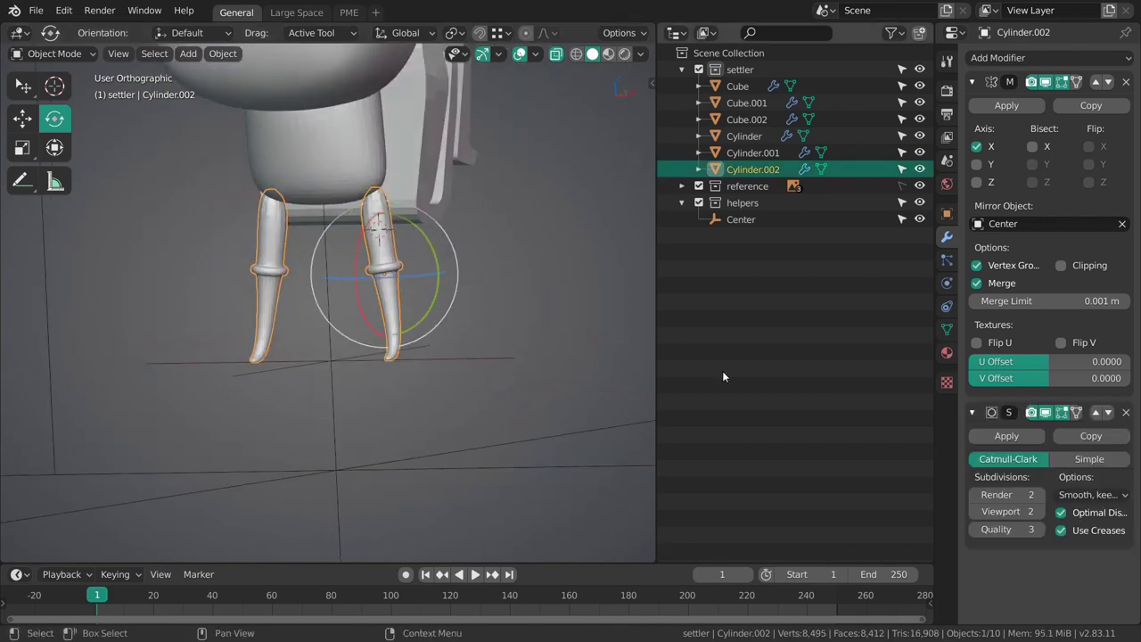
- Crease the leg's diagonal ankle edge loop to 1.000 in the side view
scroll(490, 472, up, 6)
click(490, 472)
middle_drag(490, 471, 445, 281)
click(538, 398)
key(KP_3)
key(Tab)
scroll(545, 392, up, 3)
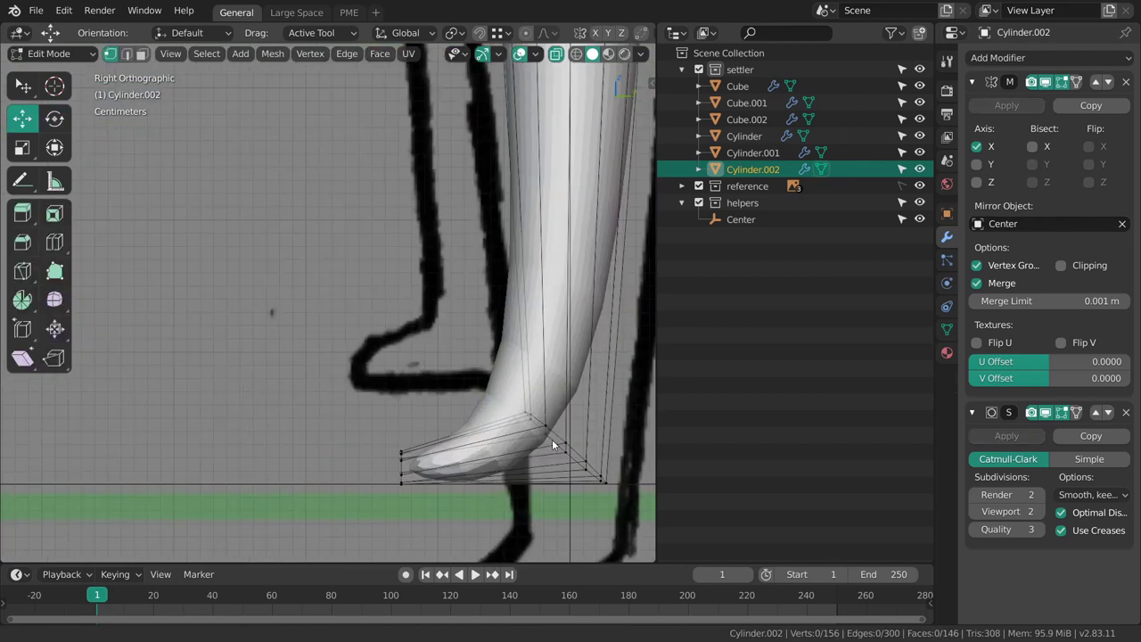
shift+middle_drag(553, 441, 446, 398)
alt+right_click(466, 412)
key(shift+e)
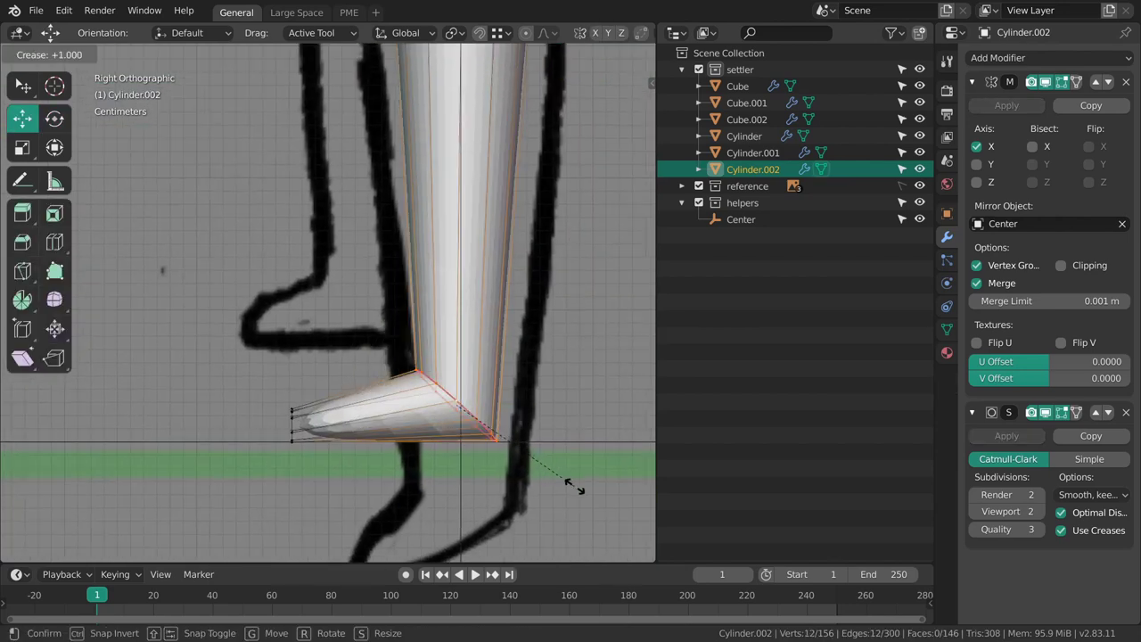
click(571, 493)
scroll(523, 340, down, 3)
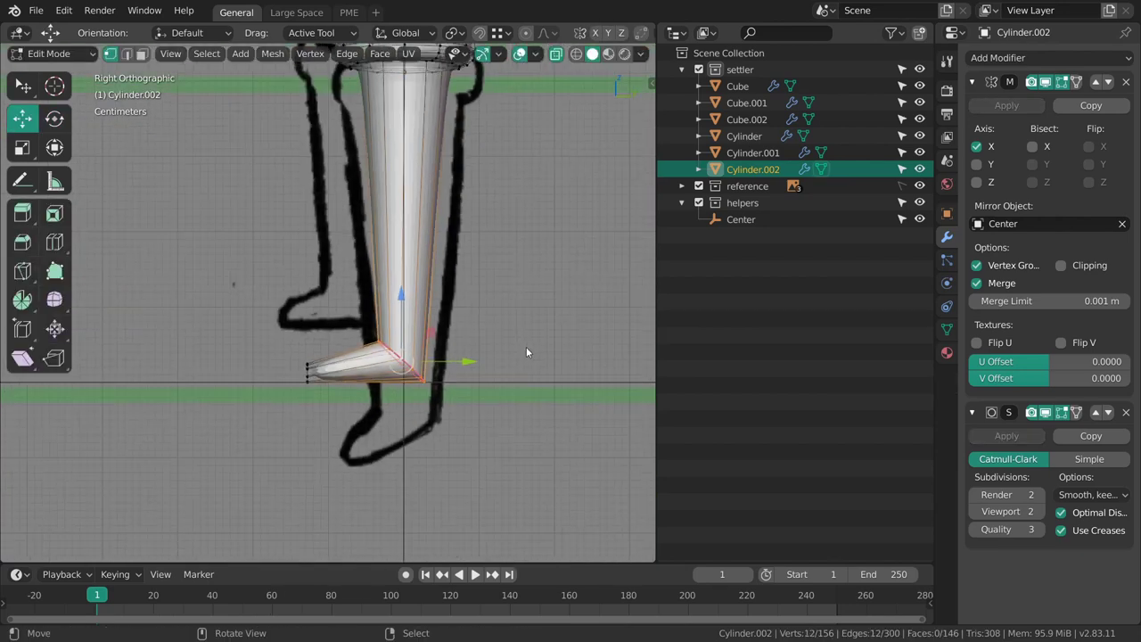
- Bevel the edge loop around the toe end with two segments and a width of about 0.008 m
key(Tab)
middle_drag(451, 362, 532, 338)
key(Tab)
scroll(428, 373, up, 6)
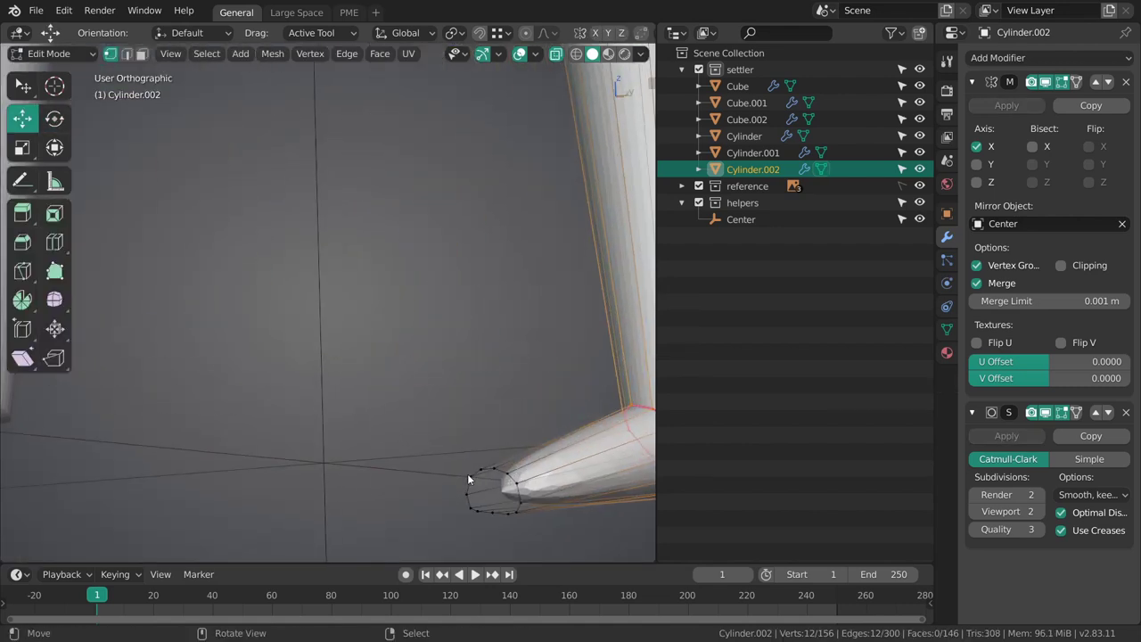
alt+right_click(509, 476)
shift+middle_drag(533, 480, 434, 363)
key(shift+e)
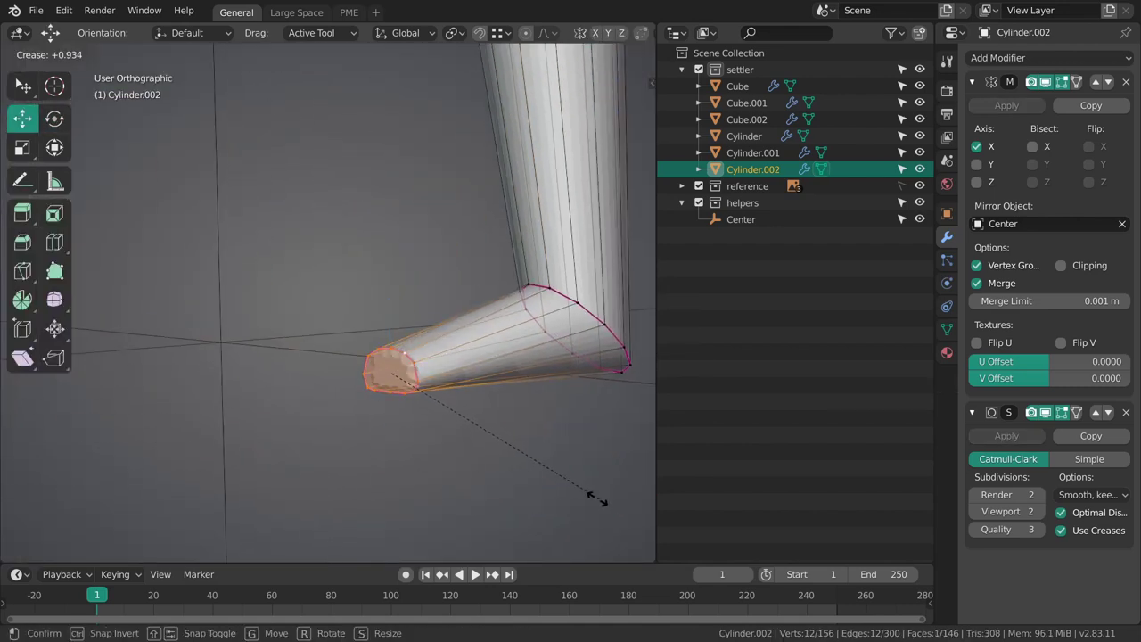
right_click(526, 433)
key(ctrl+b)
drag(496, 416, 532, 431)
scroll(516, 423, up, 1)
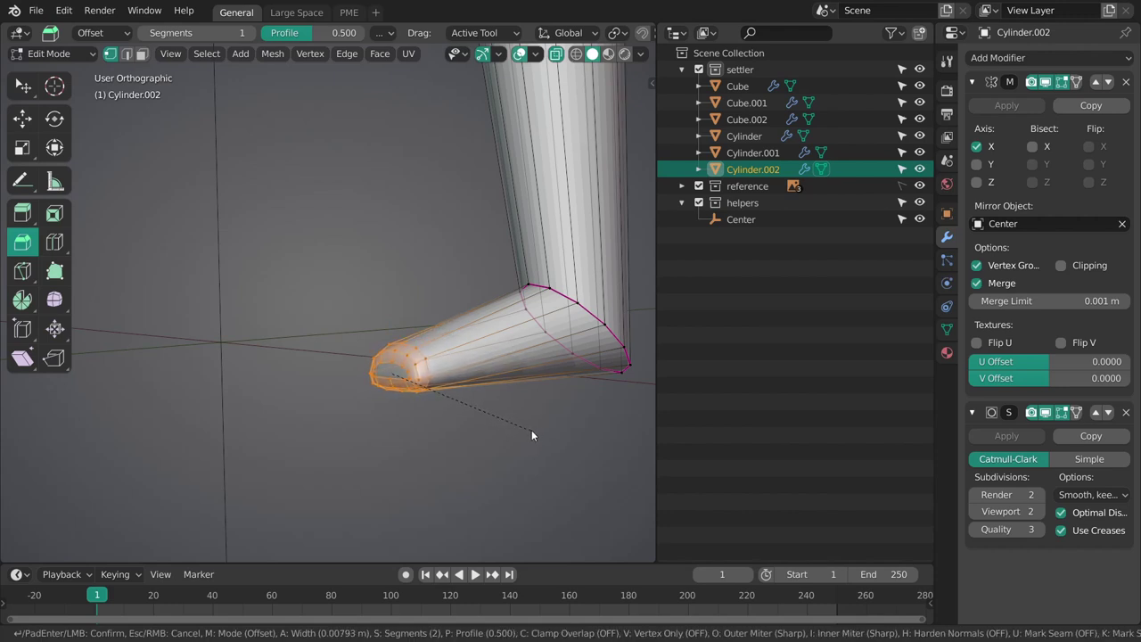
click(529, 430)
middle_drag(529, 430, 402, 322)
key(alt+a)
scroll(445, 383, down, 3)
- Apply smooth shading to the leg in Object Mode and clear the selection
key(Tab)
key(alt+a)
right_click(405, 317)
key(w)
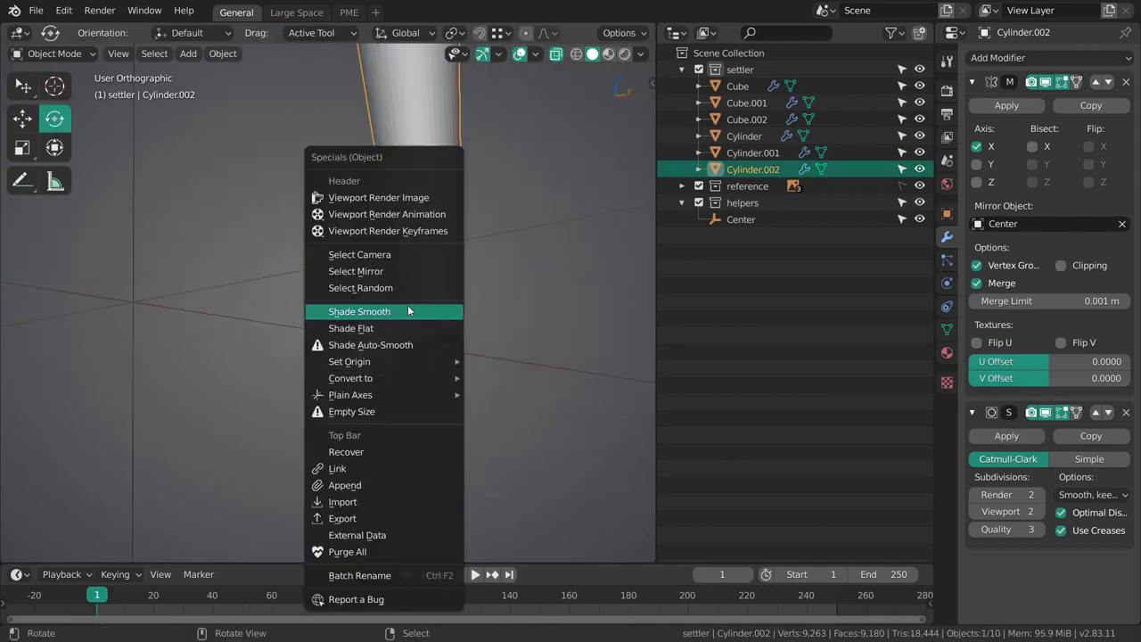
click(403, 313)
middle_drag(426, 392, 419, 294)
key(alt+a)
- Crease the two edge loops where the knee band meets the leg, then return to Object Mode
shift+middle_drag(419, 295, 464, 454)
key(grave)
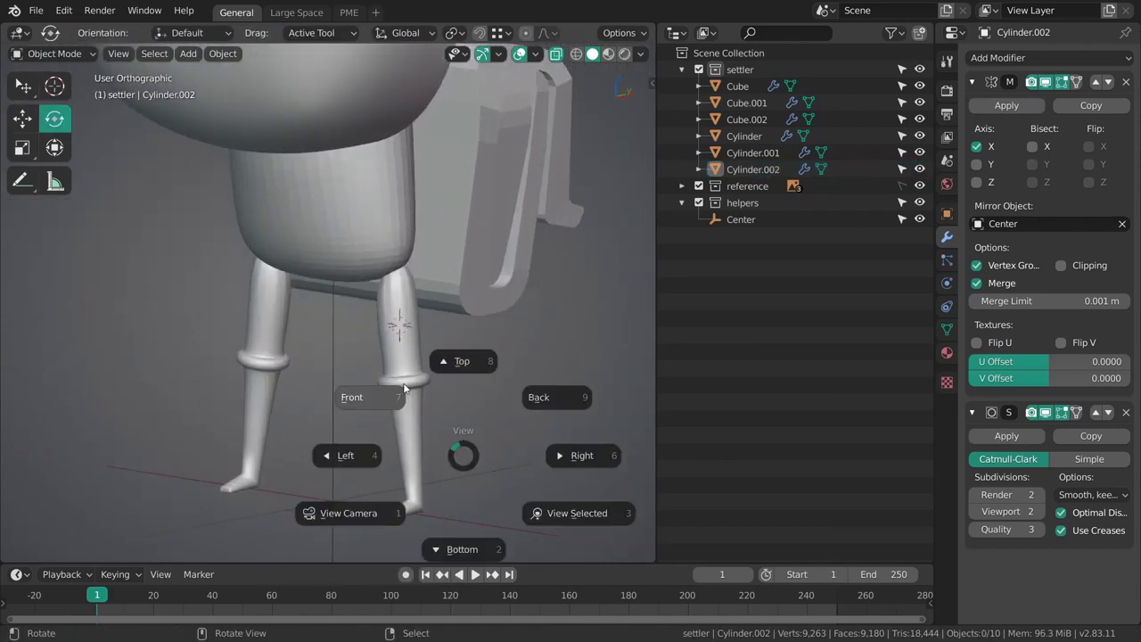
click(407, 379)
right_click(400, 379)
ctrl+middle_drag(400, 379, 405, 476)
key(Tab)
mouse_move(482, 428)
shift+middle_down()
mouse_move(423, 288)
mouse_move(466, 504)
mouse_move(422, 401)
mouse_move(444, 303)
shift+middle_up()
key(alt+z)
shift+middle_drag(444, 303, 521, 404)
middle_drag(552, 457, 492, 357)
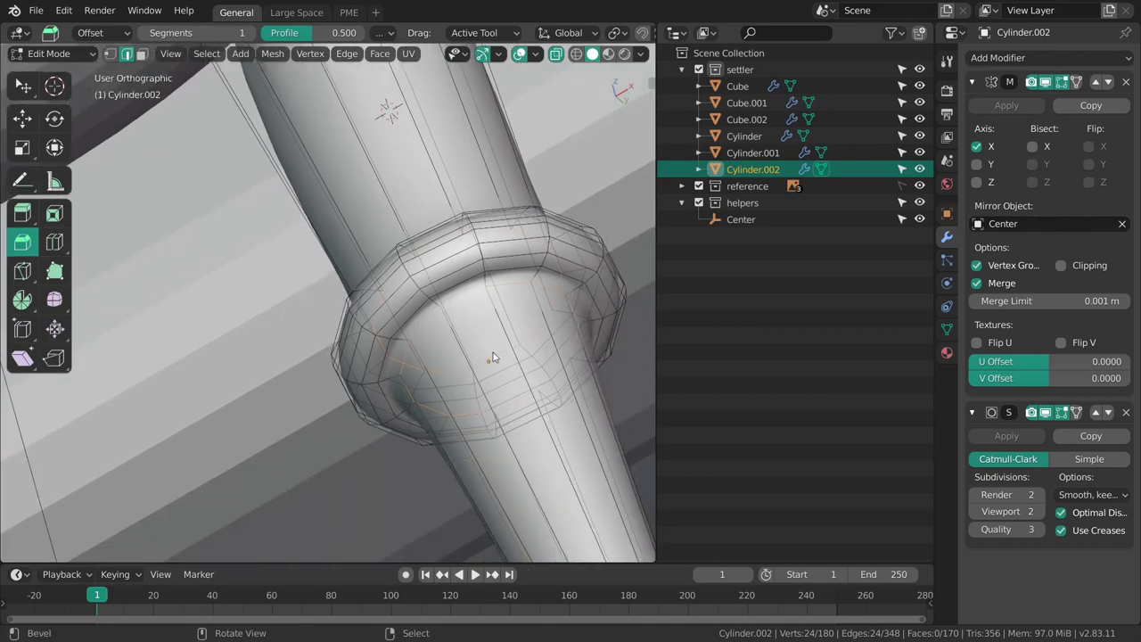
key(shift+e)
click(576, 461)
middle_drag(497, 347, 449, 247)
key(Tab)
key(alt+a)
- Crease the thigh's top edge loop to 1 where it enters the body
shift+middle_drag(378, 189, 432, 366)
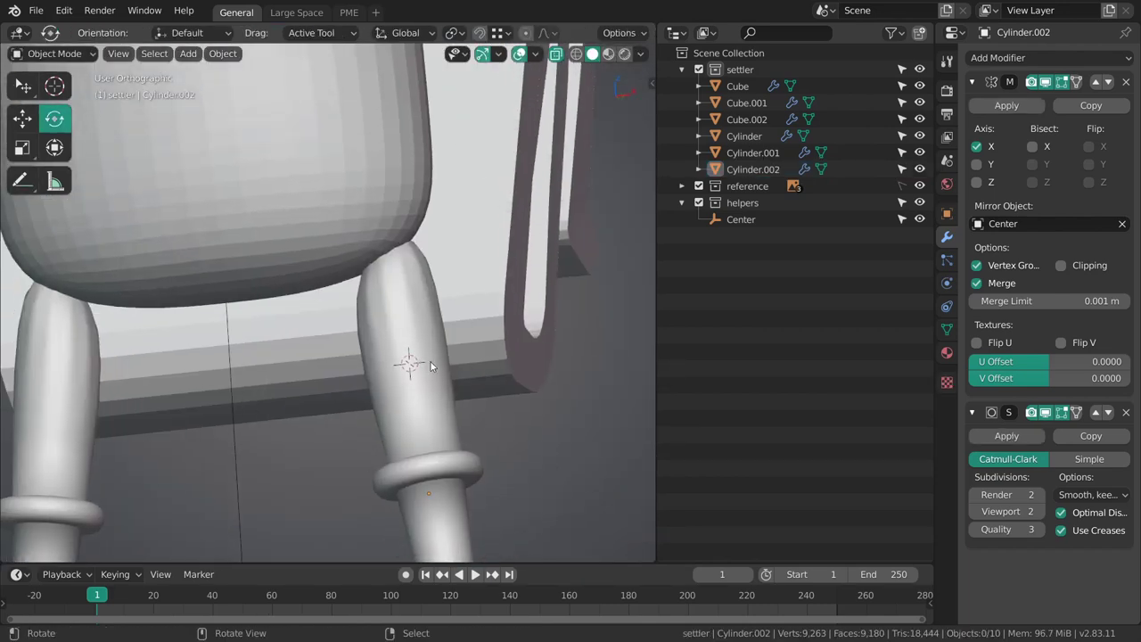
right_click(434, 368)
key(Tab)
shift+middle_drag(386, 210, 428, 299)
key(shift+e)
text(1)
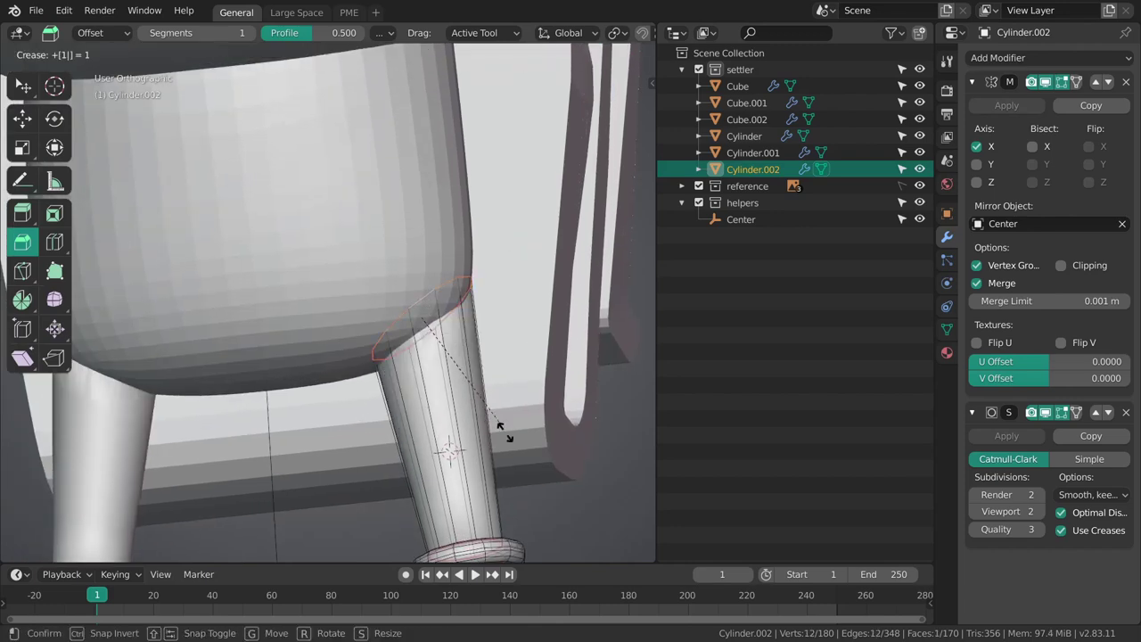
click(492, 408)
key(Tab)
- Delete the cap face at the top of the thigh inside the body
shift+middle_drag(442, 486, 460, 380)
key(Tab)
middle_drag(432, 330, 483, 388)
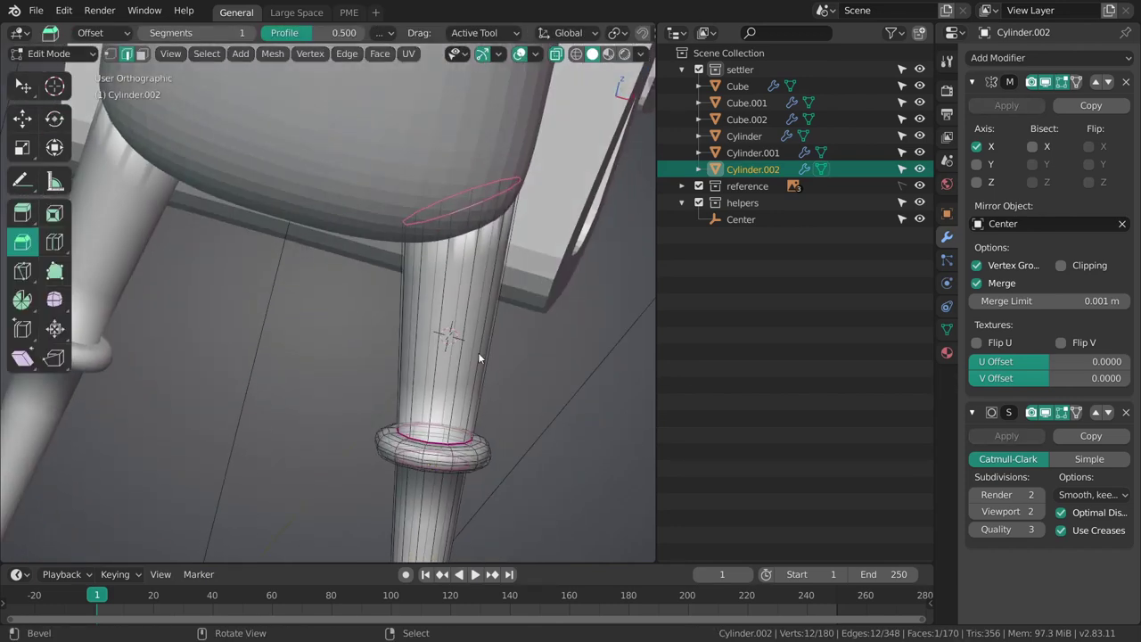
key(x)
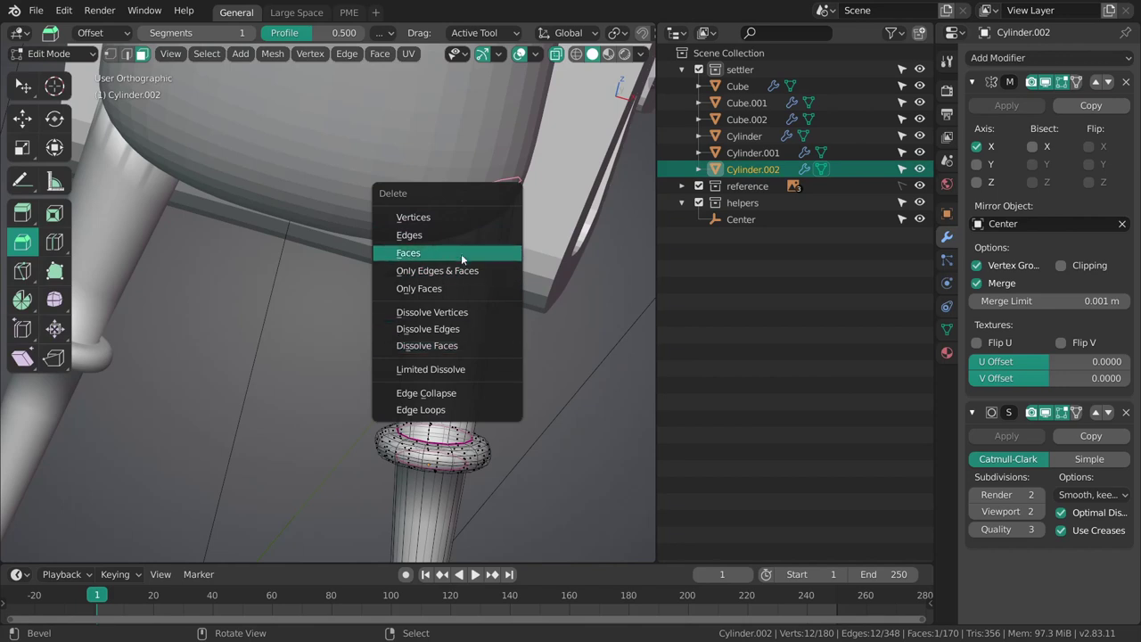
click(464, 255)
- Remove the crease from the thigh's open top edge loop with a value of -1
key(KP_1)
shift+middle_drag(432, 189, 445, 258)
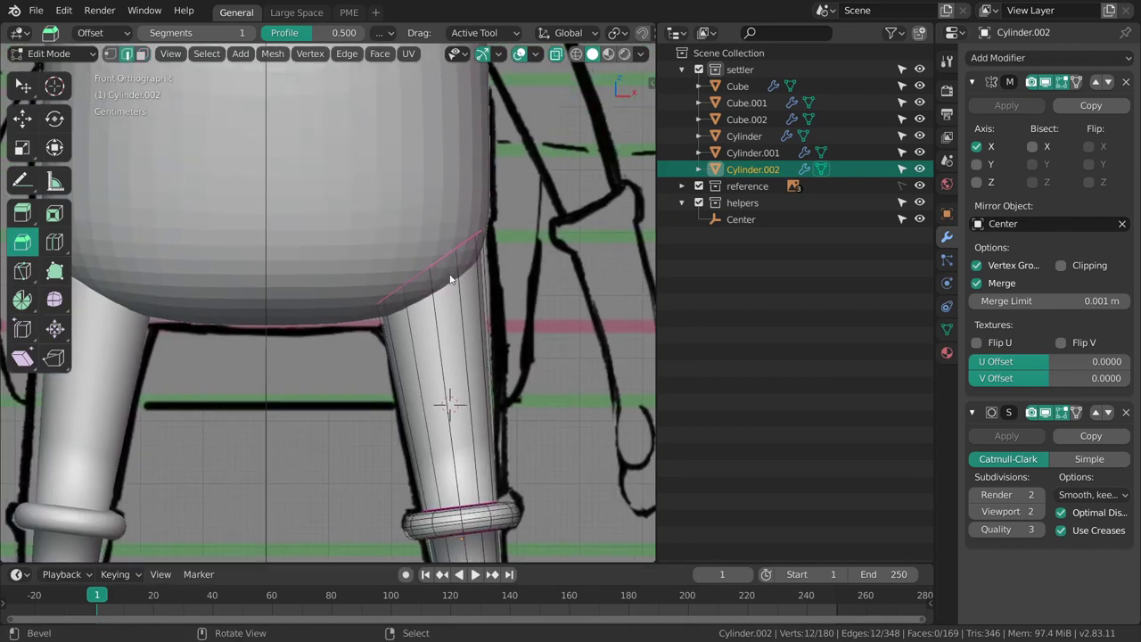
key(shift+e)
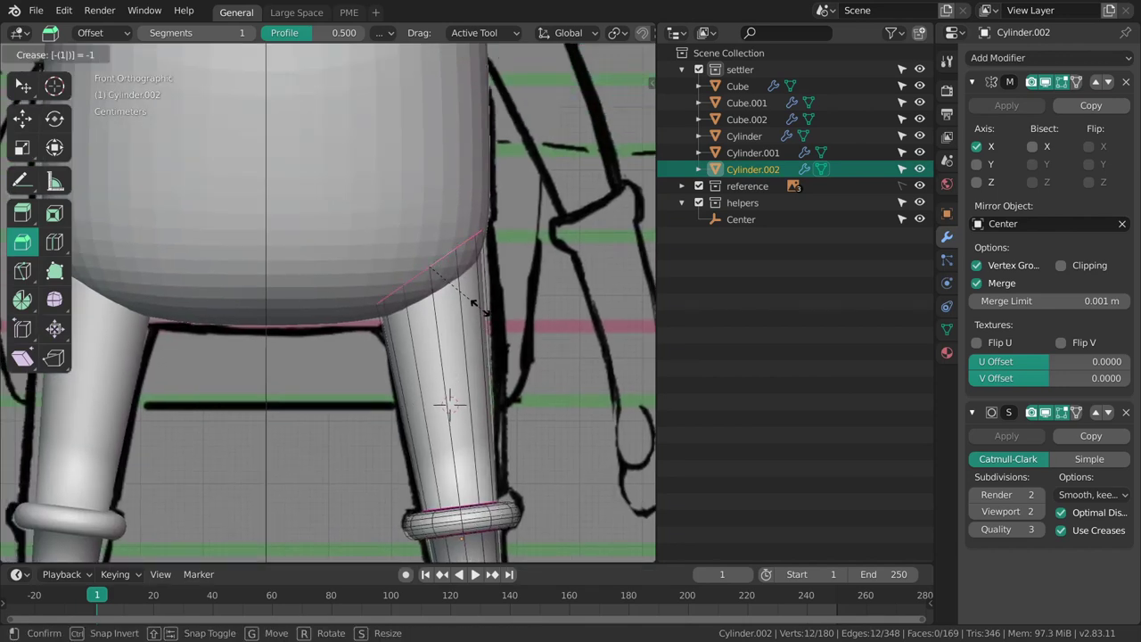
key(Return)
- Scale and reposition the thigh's open top loop in the front view using wireframe shading
shift+middle_drag(491, 315, 497, 291)
key(s)
drag(543, 319, 551, 330)
key(shift+z)
shift+middle_drag(537, 337, 517, 324)
key(g)
drag(536, 307, 525, 285)
- Extrude the thigh's top loop further into the body and scale the new loop outward into a flare
key(s)
key(e)
key(s)
drag(533, 297, 564, 311)
key(g)
key(s)
click(609, 332)
- Restore solid shading and shift the flared top loop, adjusting its front-to-back position within the body in the side view
key(shift+z)
mouse_move(500, 302)
shift+middle_down()
mouse_move(497, 348)
mouse_move(397, 344)
shift+middle_up()
middle_drag(615, 352, 533, 305)
drag(535, 292, 507, 290)
key(KP_3)
shift+middle_drag(513, 340, 513, 267)
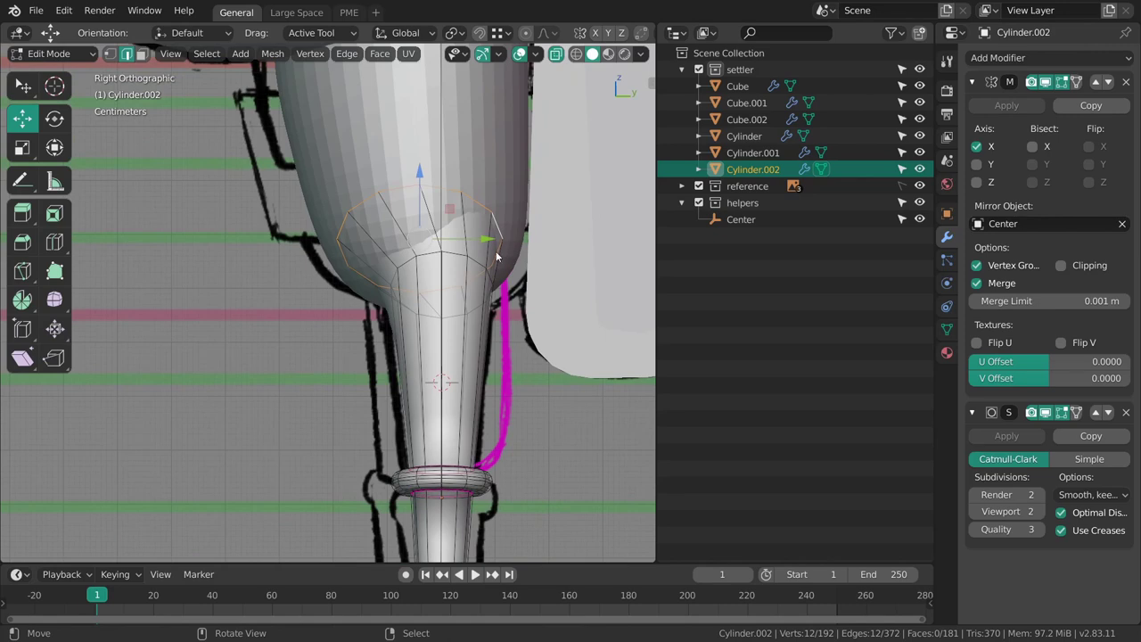
drag(488, 240, 499, 241)
shift+middle_drag(493, 465, 493, 272)
drag(458, 198, 470, 198)
- Select the entire leg mesh and move it forward along the Y axis under the body in the side view
key(a)
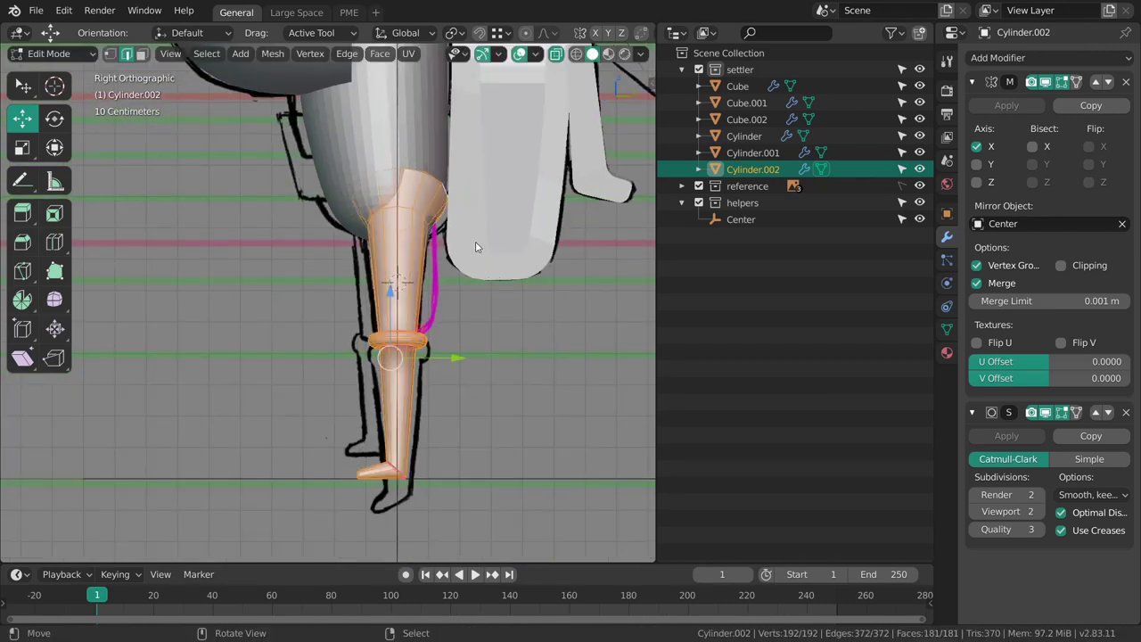
drag(459, 358, 444, 354)
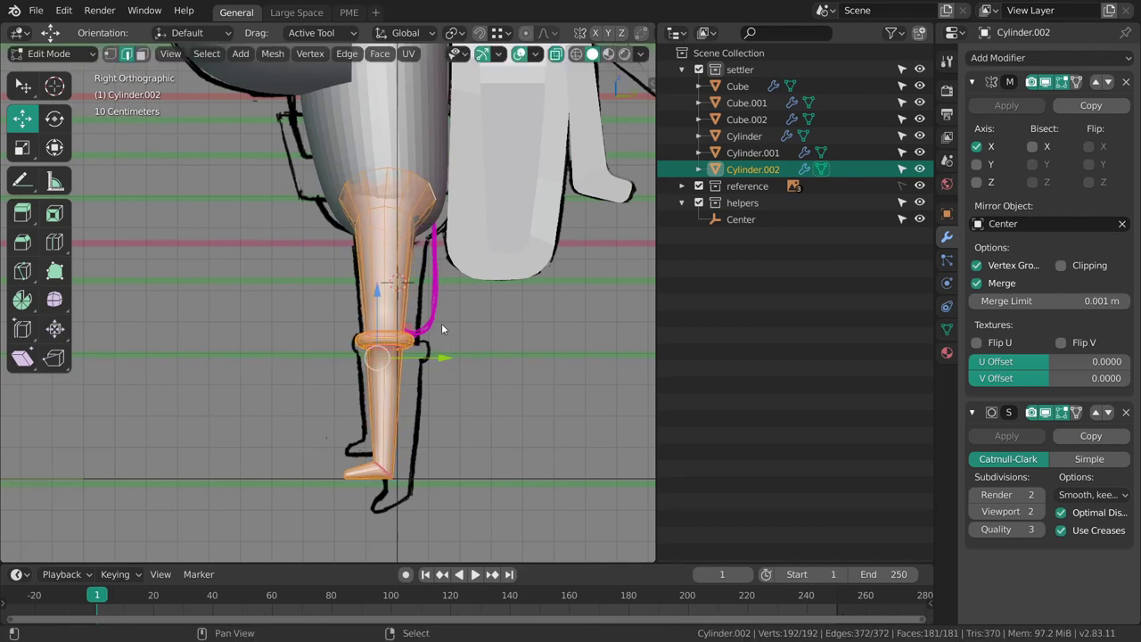
shift+middle_drag(444, 343, 476, 448)
ctrl+middle_drag(477, 448, 449, 401)
drag(449, 469, 451, 468)
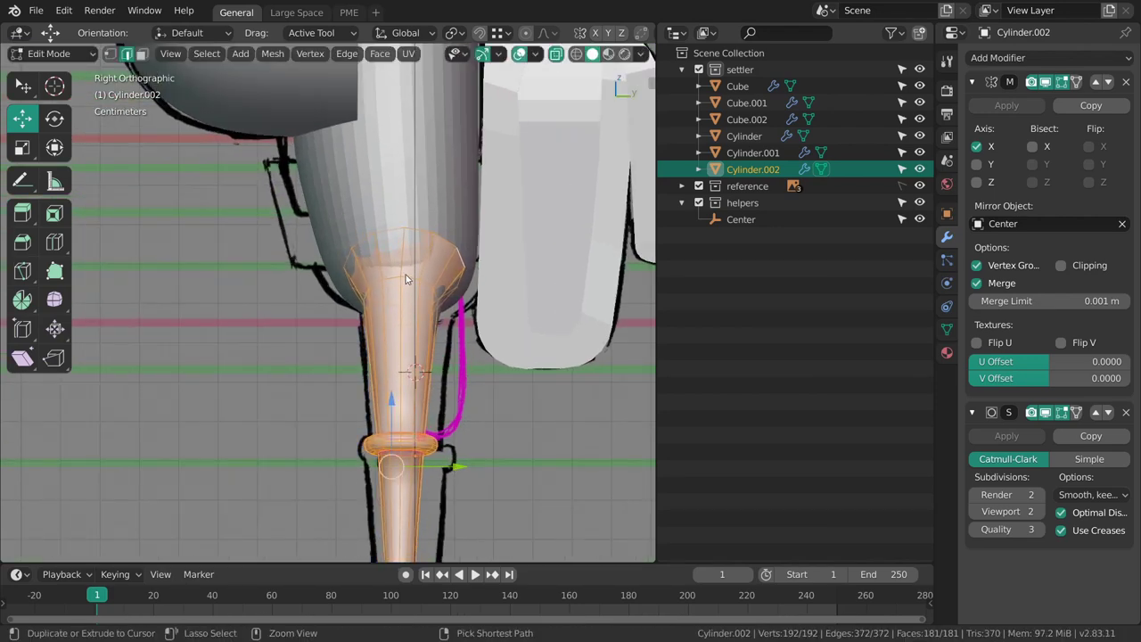
- Select the thigh's flared top loop and nudge it along the Y axis in the side view
ctrl+middle_drag(407, 280, 460, 211)
alt+right_click(460, 211)
drag(502, 253, 500, 253)
shift+middle_drag(506, 361, 494, 283)
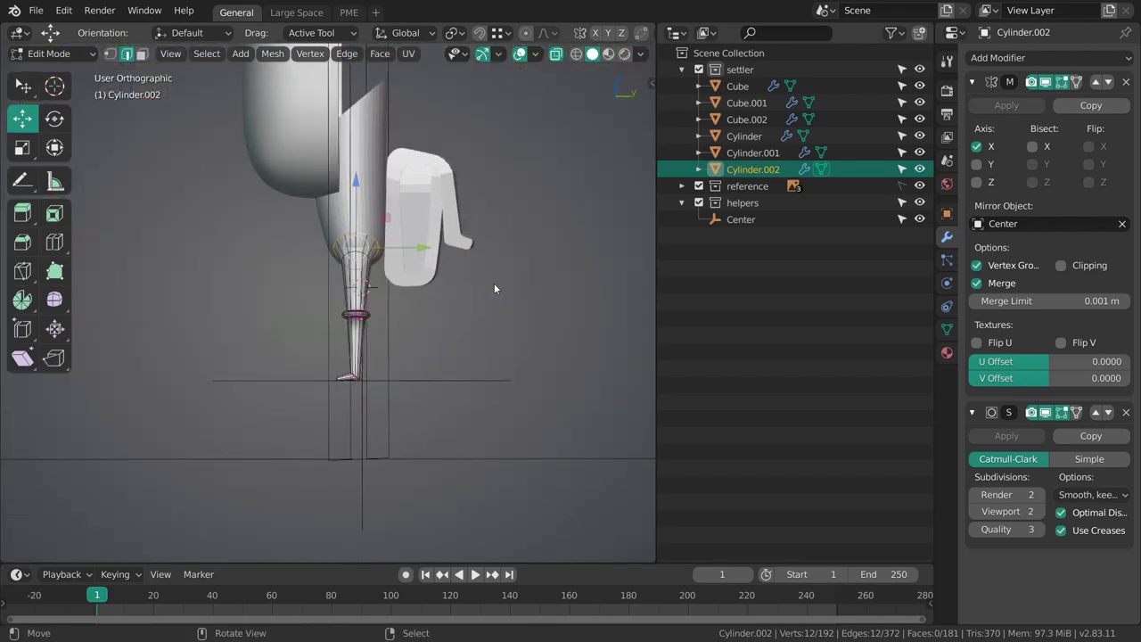
key(KP_3)
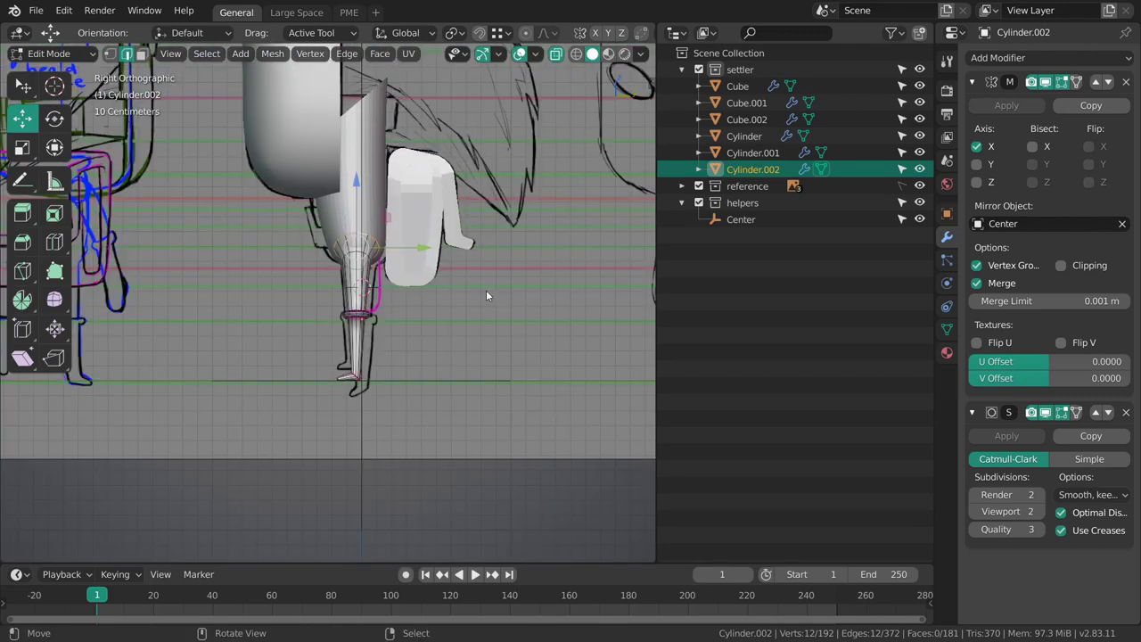
- Select the whole linked leg mesh and shift it slightly along the Y axis to fit the side reference
shift+middle_drag(471, 269, 476, 294)
ctrl+middle_drag(479, 367, 469, 261)
ctrl+middle_drag(471, 328, 471, 280)
key(ctrl+l)
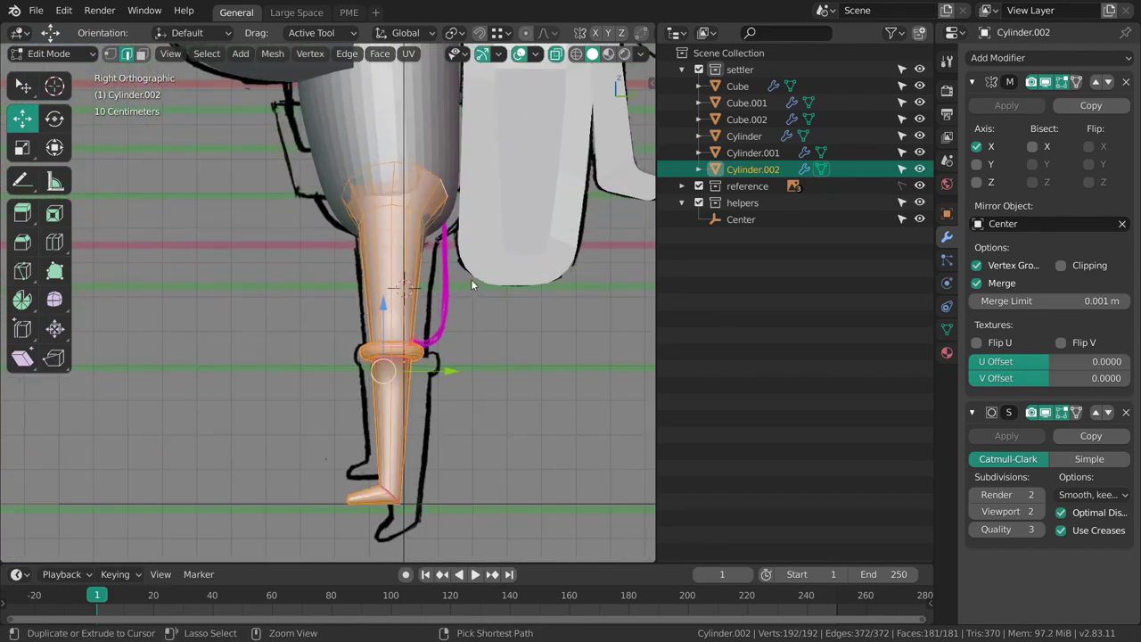
key(ctrl+z)
drag(460, 368, 453, 368)
- Reselect the thigh's flared top loop and reposition it inside the body, checking it from an angled view
shift+middle_drag(467, 324, 476, 423)
alt+right_click(449, 279)
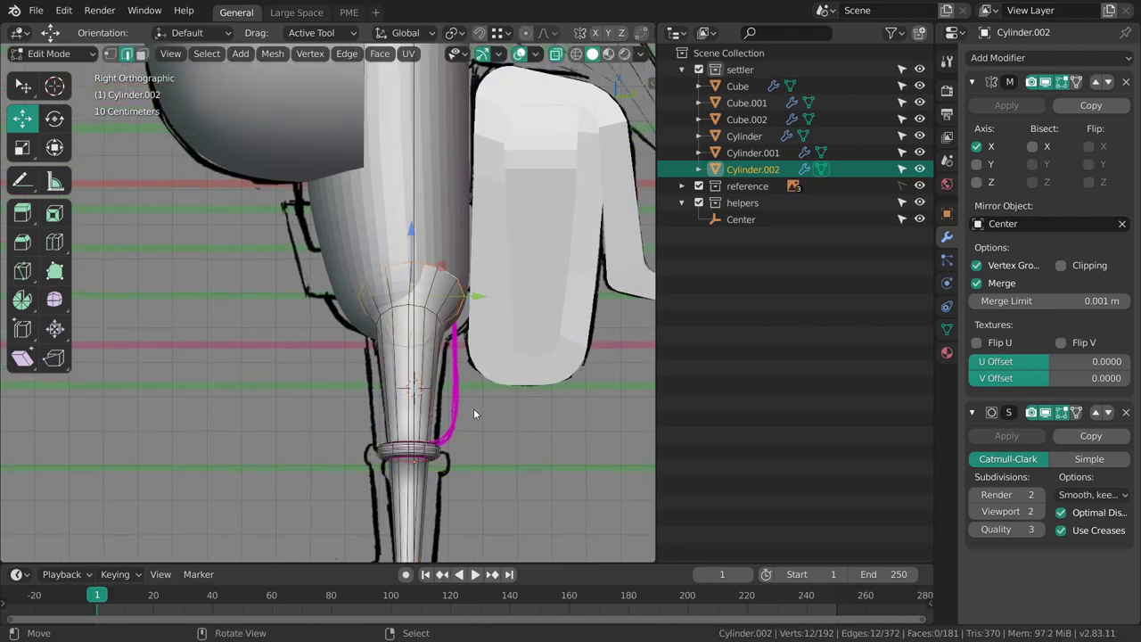
drag(472, 296, 460, 295)
middle_drag(456, 304, 604, 331)
key(g)
click(447, 312)
key(g)
click(487, 304)
- Leave mesh editing and examine how the legs meet the body and match the front reference drawing
key(Tab)
key(alt+a)
key(shift+z)
key(shift+z)
middle_drag(424, 408, 458, 374)
key(KP_1)
right_click(459, 344)
shift+middle_drag(428, 312, 482, 346)
key(alt+a)
scroll(478, 337, down, 1)
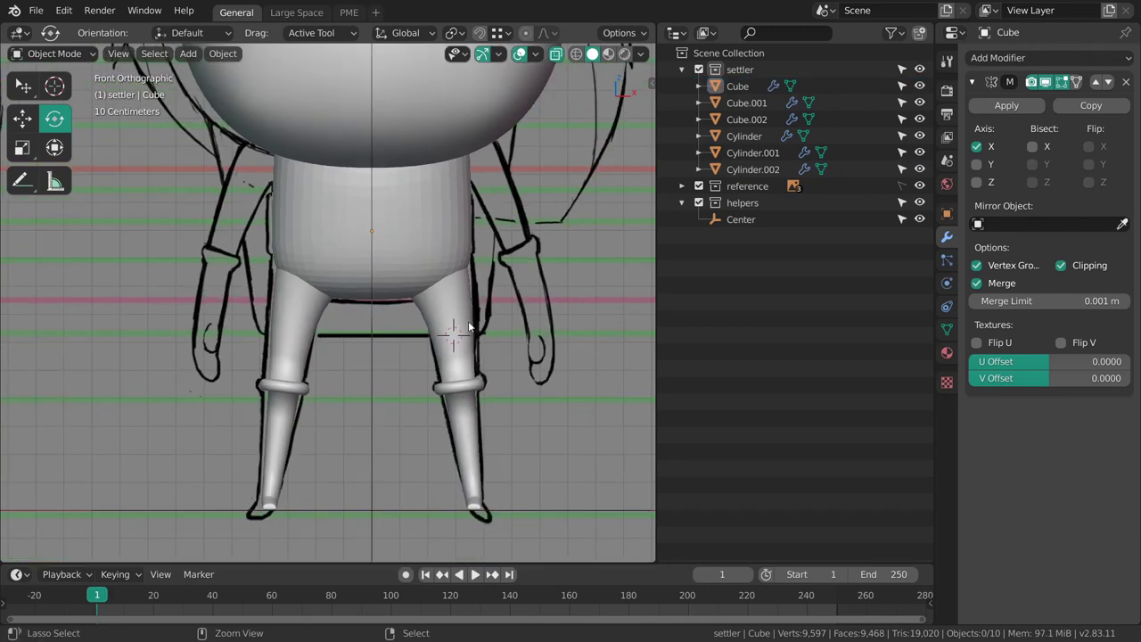
- Crease the thigh's edge loop at the junction with the body and save the file
click(472, 317)
scroll(429, 415, up, 4)
key(Tab)
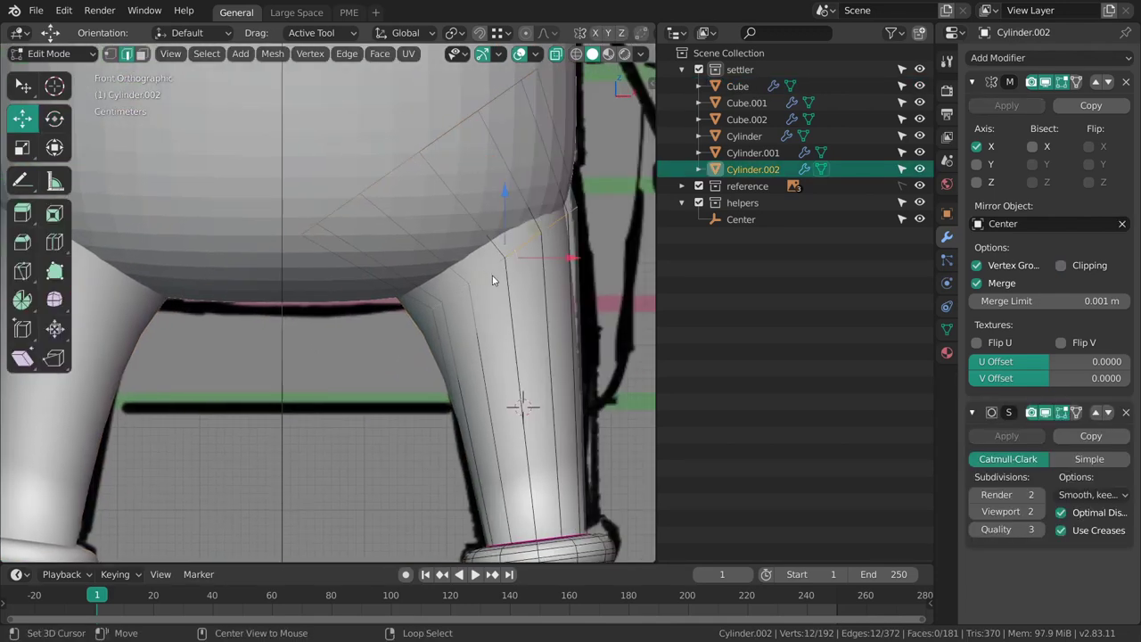
alt+click(488, 277)
key(shift+e)
click(555, 435)
key(Tab)
scroll(467, 303, down, 5)
key(ctrl+s)
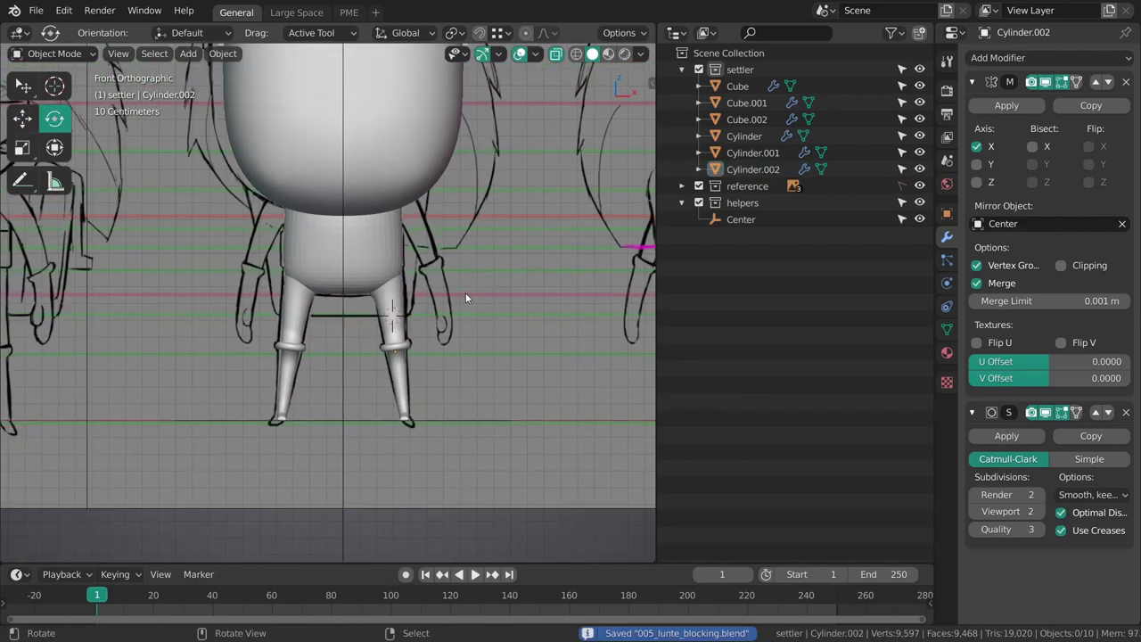
- Select the legs object and enable Auto Smooth at 30° on its mesh normals
shift+middle_drag(466, 303, 478, 346)
right_click(400, 295)
middle_drag(401, 296, 394, 299)
key(q)
click(430, 320)
ctrl+middle_drag(446, 361, 467, 471)
right_click(417, 366)
shift+middle_drag(467, 470, 502, 401)
right_click(439, 368)
shift+middle_drag(502, 401, 477, 337)
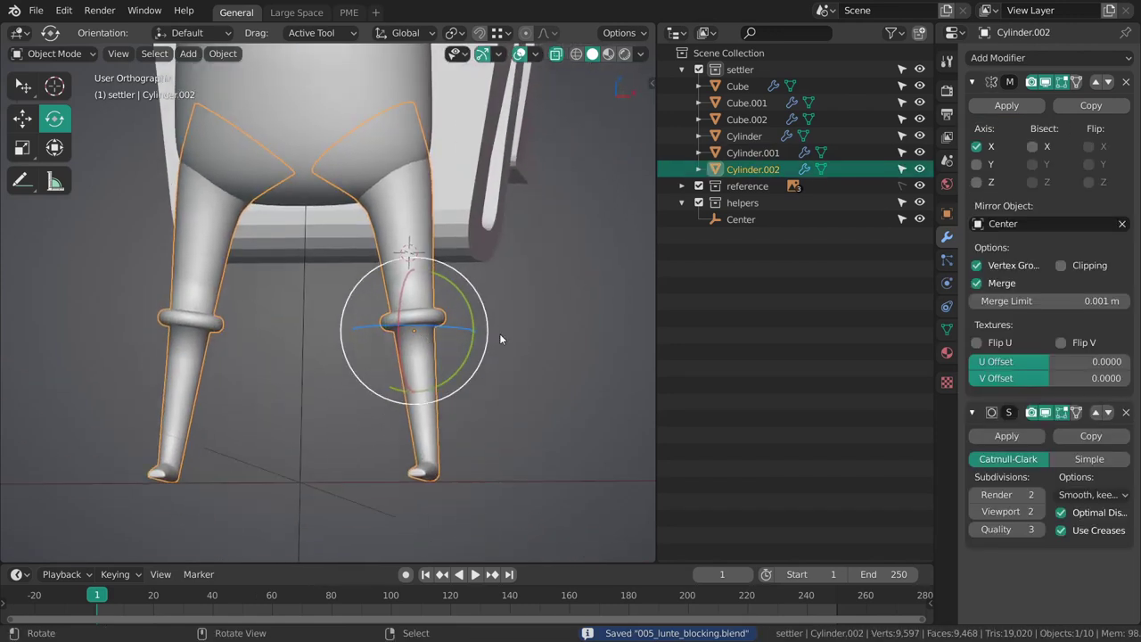
click(948, 329)
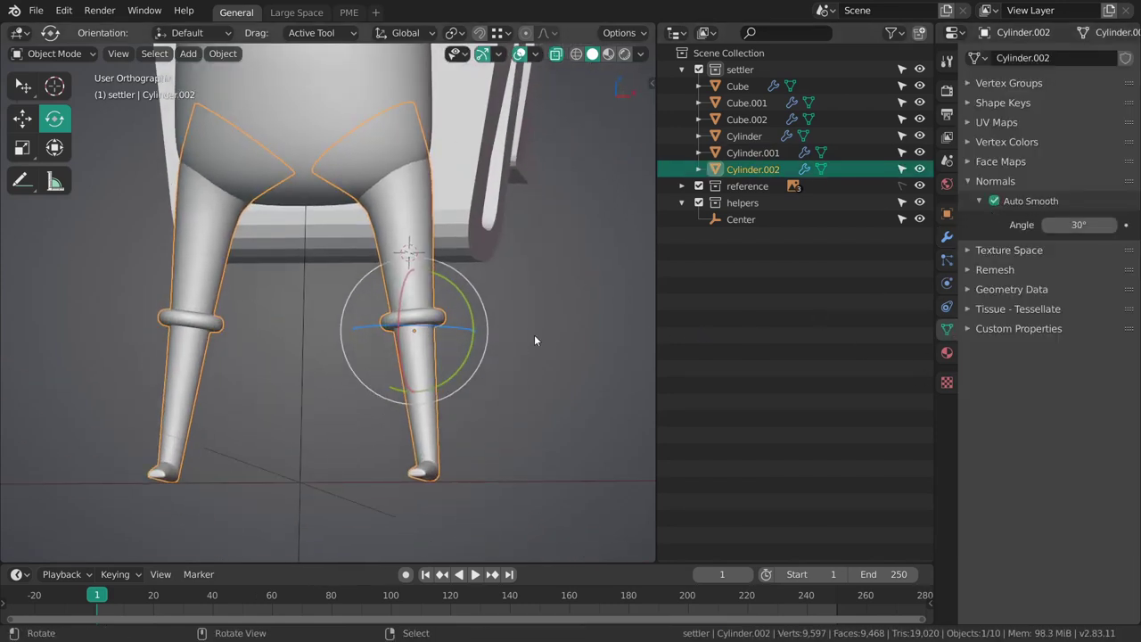
- Select the torso and enable Auto Smooth on its mesh
shift+middle_drag(397, 167, 436, 278)
key(alt+a)
right_click(413, 241)
click(993, 202)
key(alt+a)
shift+middle_drag(418, 223, 407, 344)
- Select the backpack parts together in the right side view and shade them smooth
key(grave)
click(513, 354)
shift+middle_drag(473, 330, 458, 299)
scroll(472, 312, up, 4)
right_click(535, 297)
shift+middle_drag(542, 292, 394, 329)
shift+right_click(419, 265)
key(w)
click(439, 246)
key(alt+a)
- Enable Auto Smooth on Cube and Cube.002, the two backpack parts
right_click(439, 267)
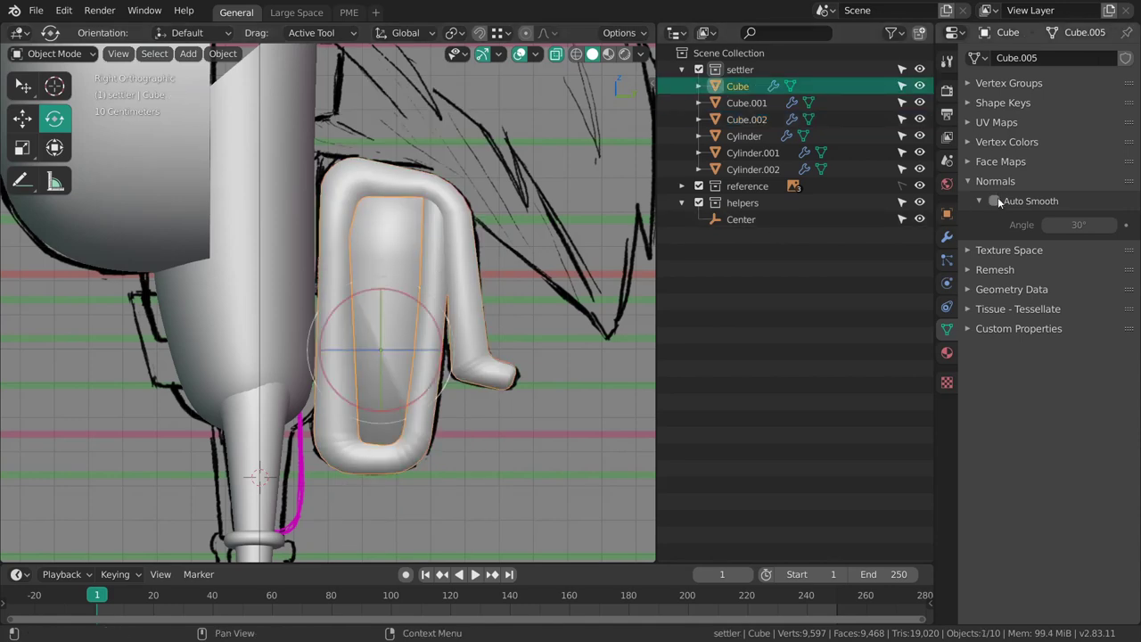
click(999, 202)
right_click(429, 294)
click(994, 202)
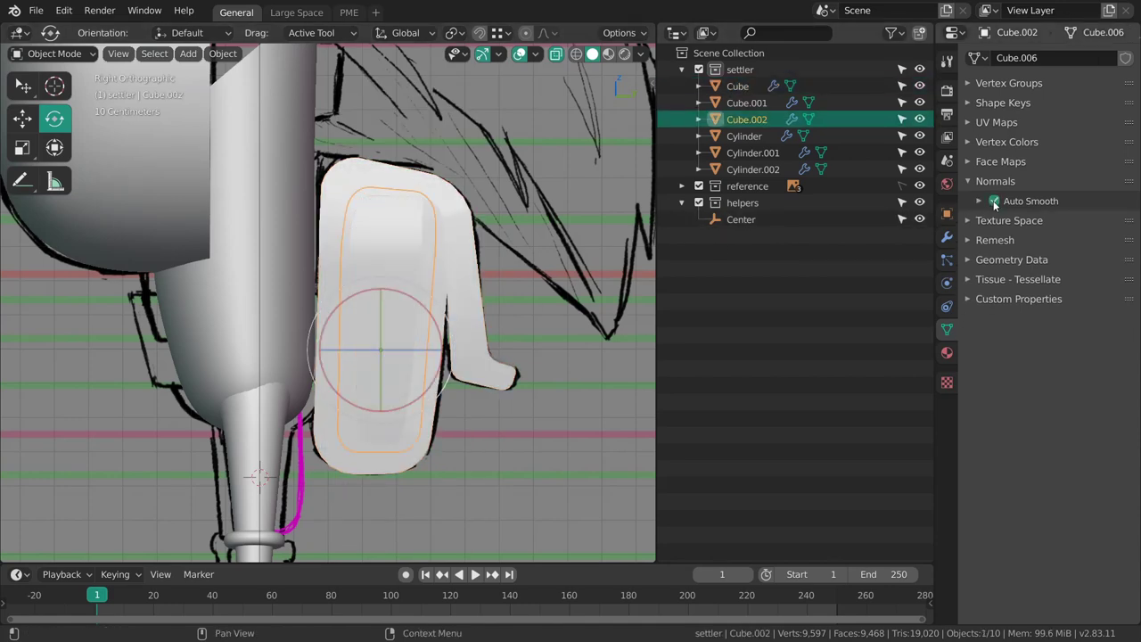
middle_drag(606, 290, 425, 355)
key(alt+a)
- Duplicate the legs object in the front view and place the copy over the arms of the reference drawing
scroll(428, 312, down, 4)
middle_drag(431, 281, 604, 333)
key(KP_1)
shift+middle_drag(440, 272, 455, 268)
scroll(441, 339, up, 4)
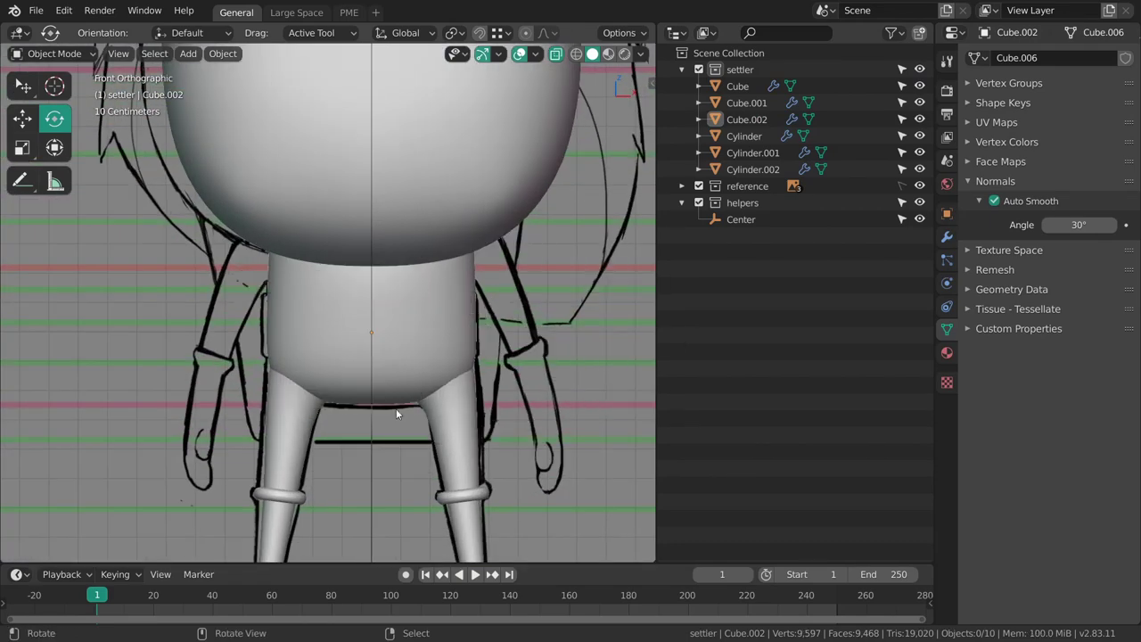
shift+middle_drag(386, 411, 402, 360)
ctrl+middle_drag(470, 352, 455, 289)
ctrl+middle_drag(455, 289, 434, 362)
right_click(413, 354)
scroll(481, 348, up, 2)
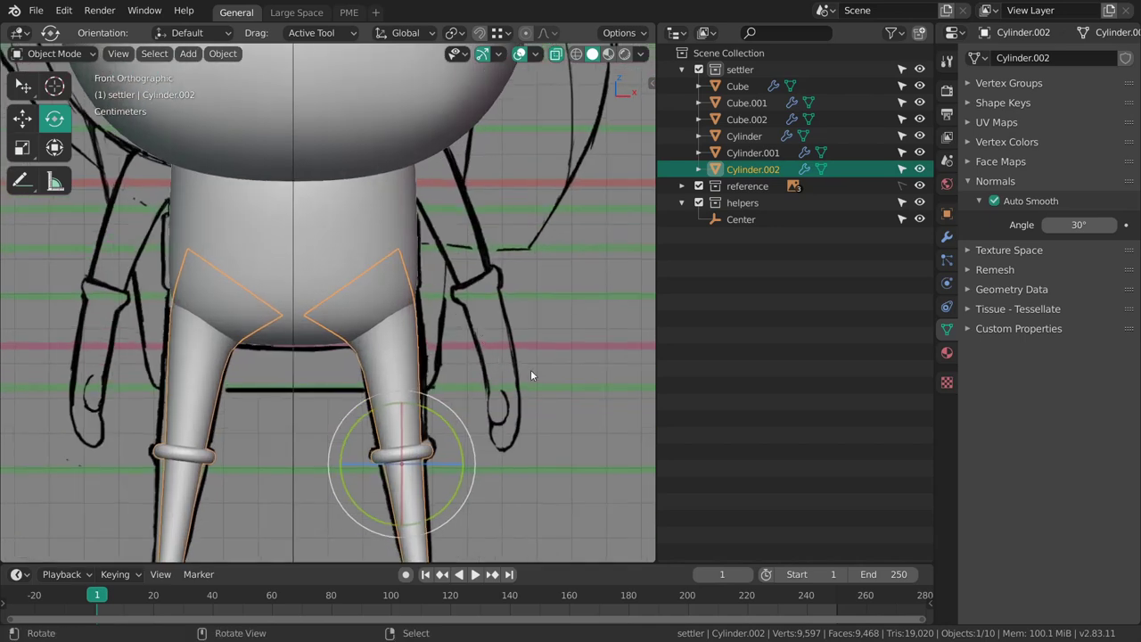
key(shift+d)
click(595, 241)
shift+middle_drag(542, 268, 523, 257)
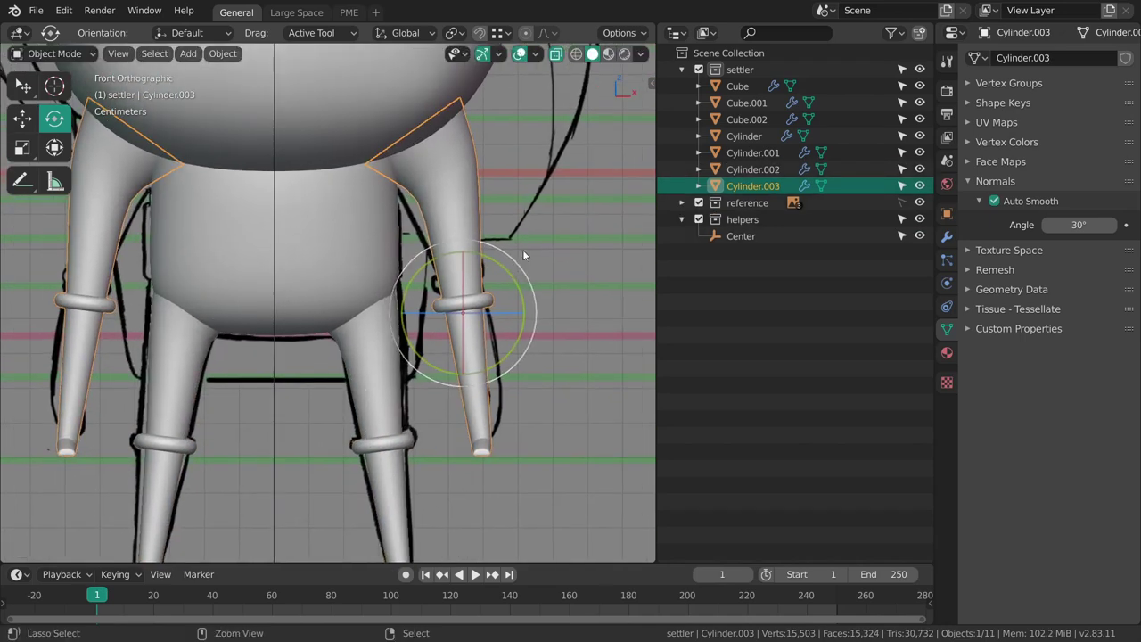
- Rotate and move the duplicated mesh in Edit Mode so it follows the slant of the reference arm
scroll(523, 257, up, 1)
key(Tab)
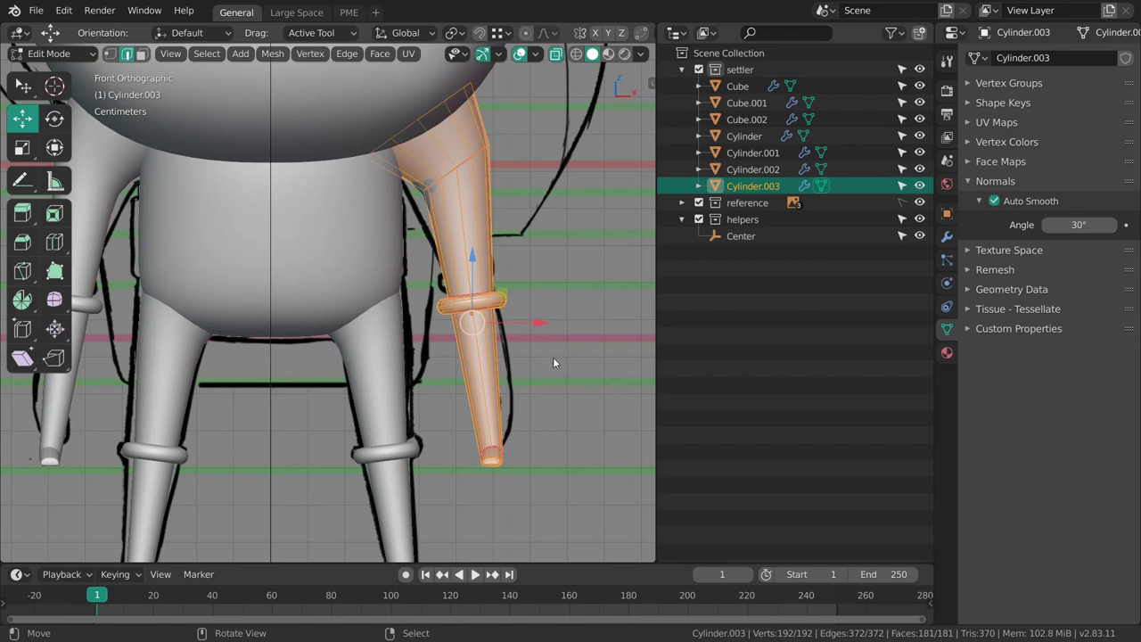
key(r)
click(598, 310)
key(g)
click(605, 295)
scroll(559, 308, down, 3)
scroll(553, 321, up, 4)
- Delete the lower leg and foot geometry below the cuff band from the arm copy
key(alt+a)
shift+middle_drag(546, 393, 517, 322)
scroll(515, 344, up, 1)
shift+middle_drag(619, 356, 554, 353)
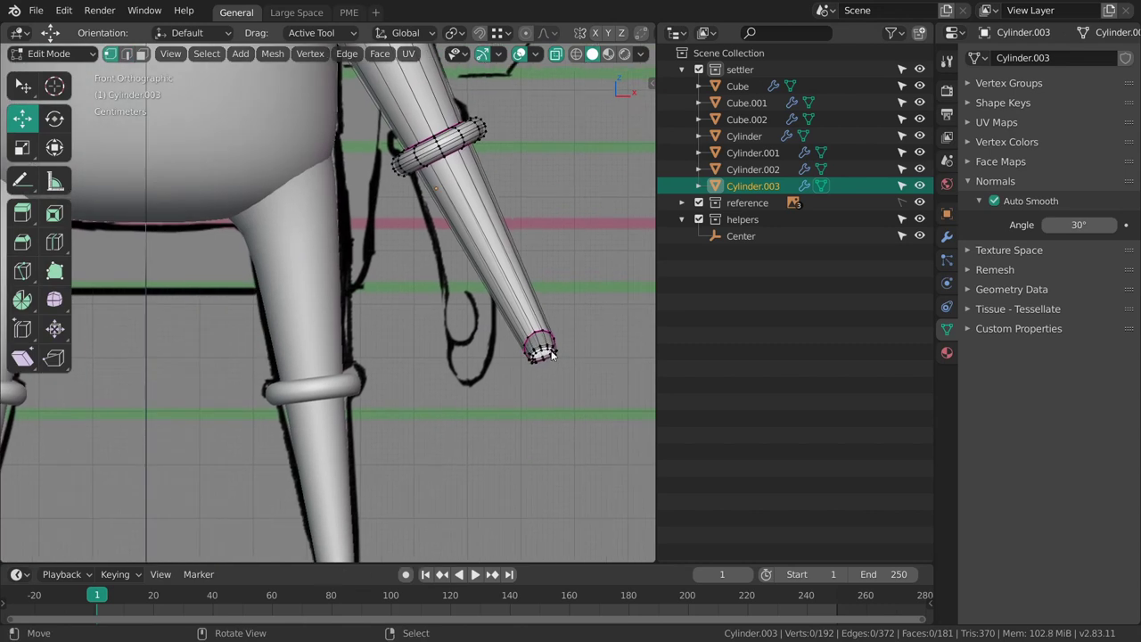
key(h)
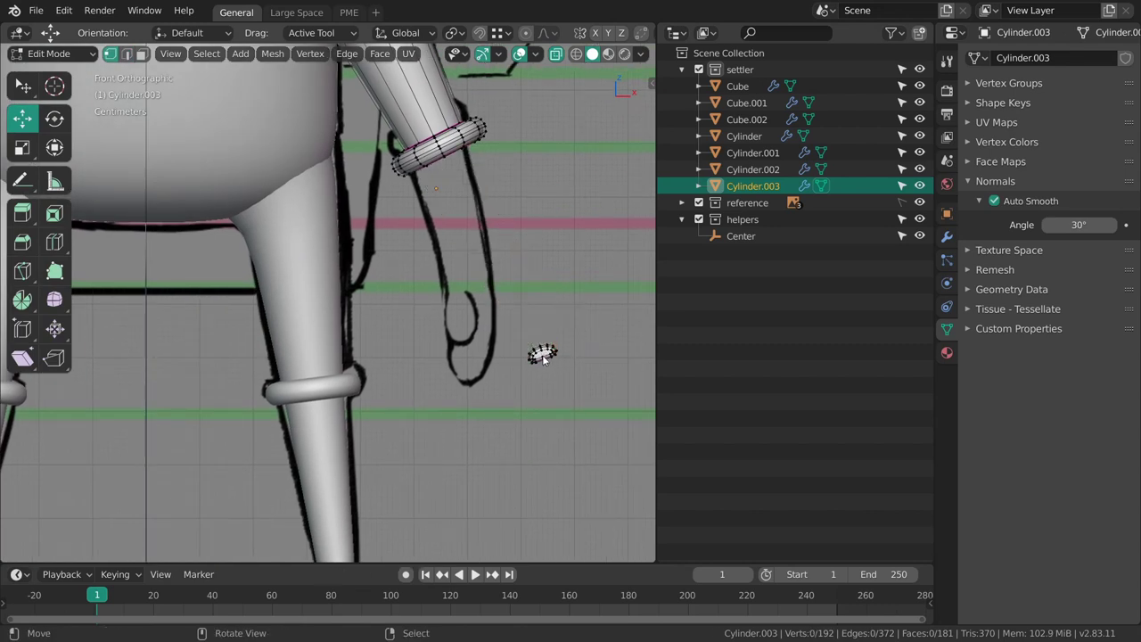
key(alt+h)
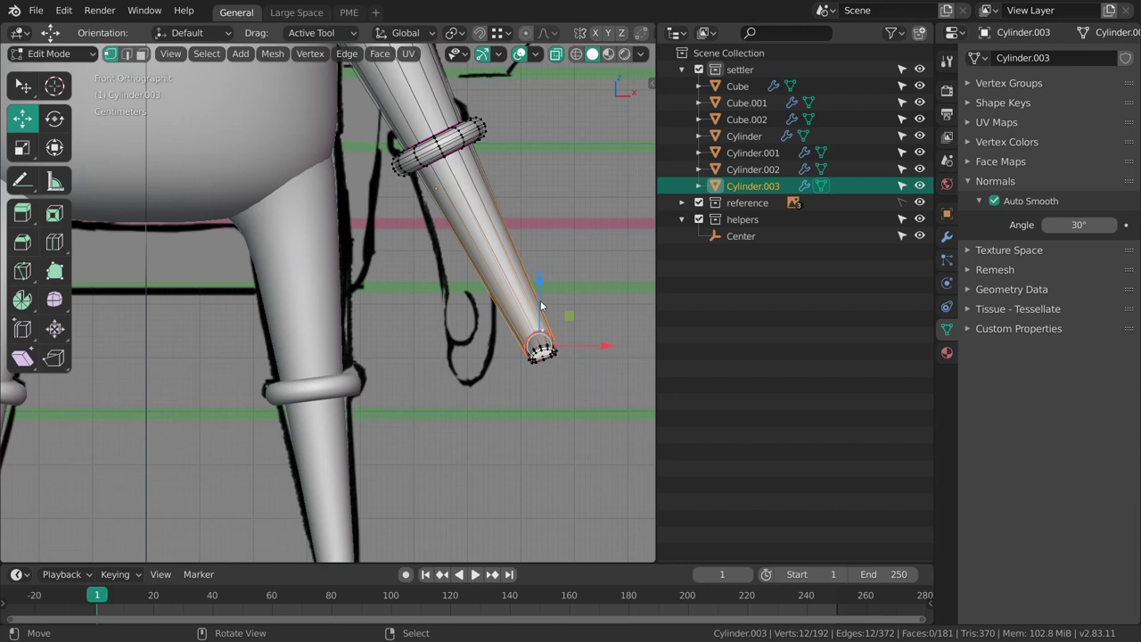
key(h)
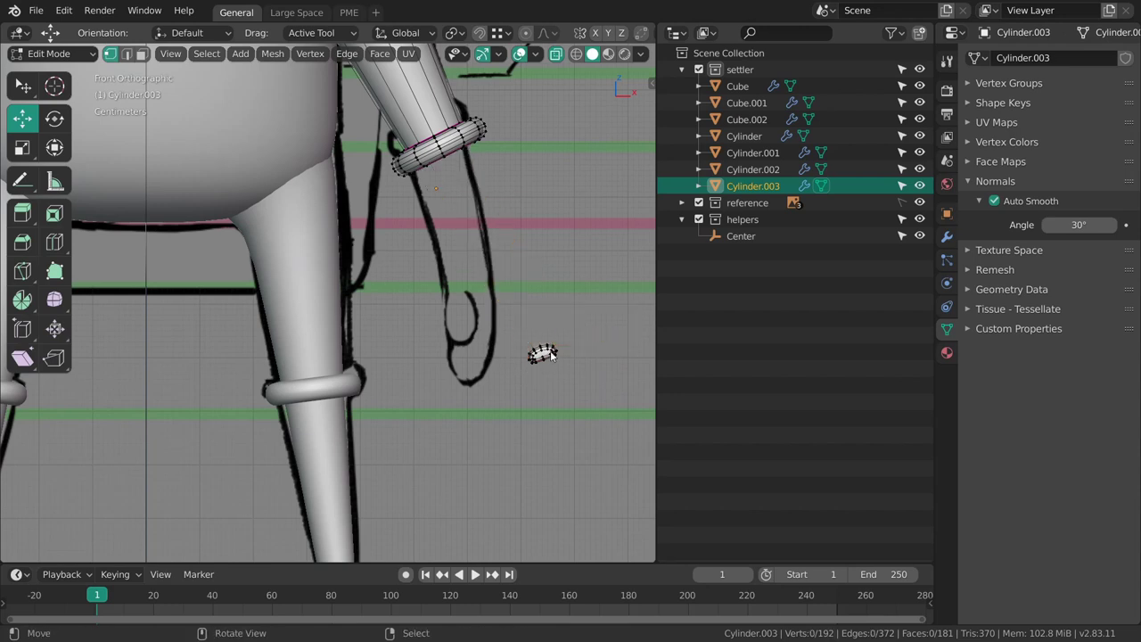
key(alt+h)
key(x)
click(524, 312)
- Switch to wireframe shading, select the cuff vertices and move them onto the sleeve cuff in the front reference
shift+middle_drag(525, 314, 529, 409)
ctrl+middle_drag(462, 379, 413, 300)
shift+middle_drag(454, 249, 451, 327)
key(z)
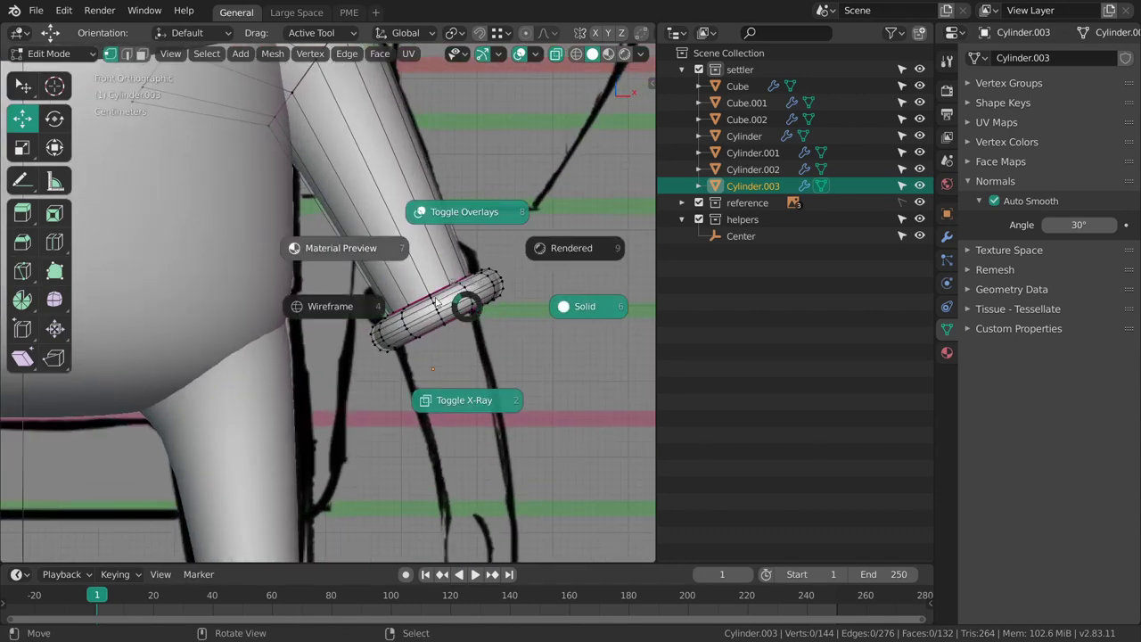
click(448, 304)
drag(486, 220, 519, 230)
drag(438, 311, 428, 283)
ctrl+middle_drag(450, 344, 496, 283)
ctrl+middle_drag(496, 284, 459, 297)
scroll(455, 303, up, 3)
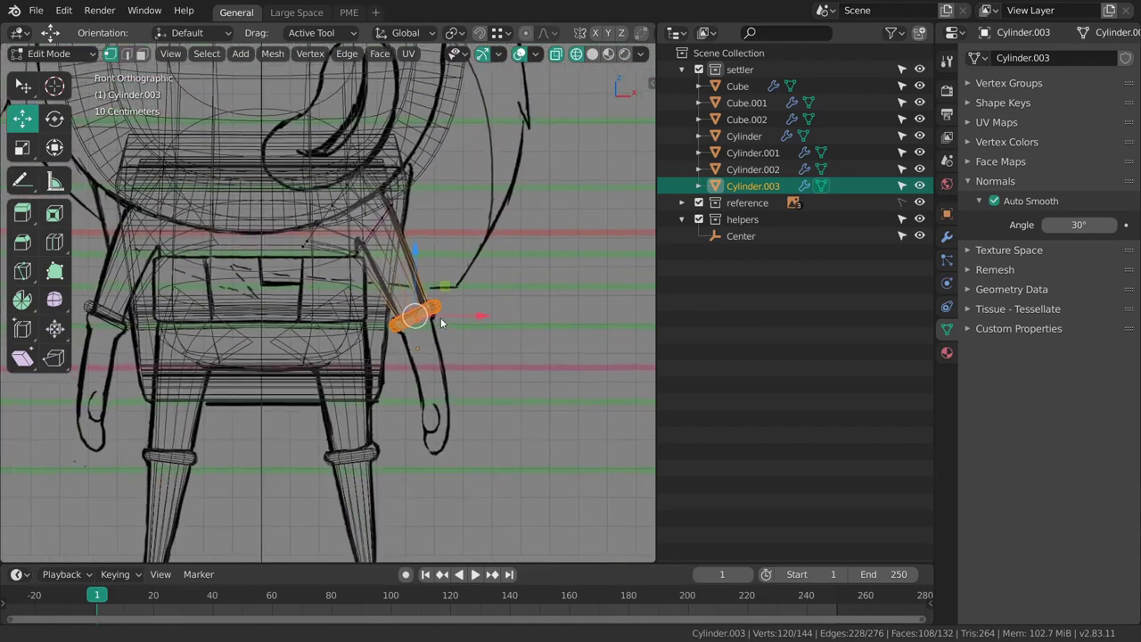
scroll(451, 303, up, 2)
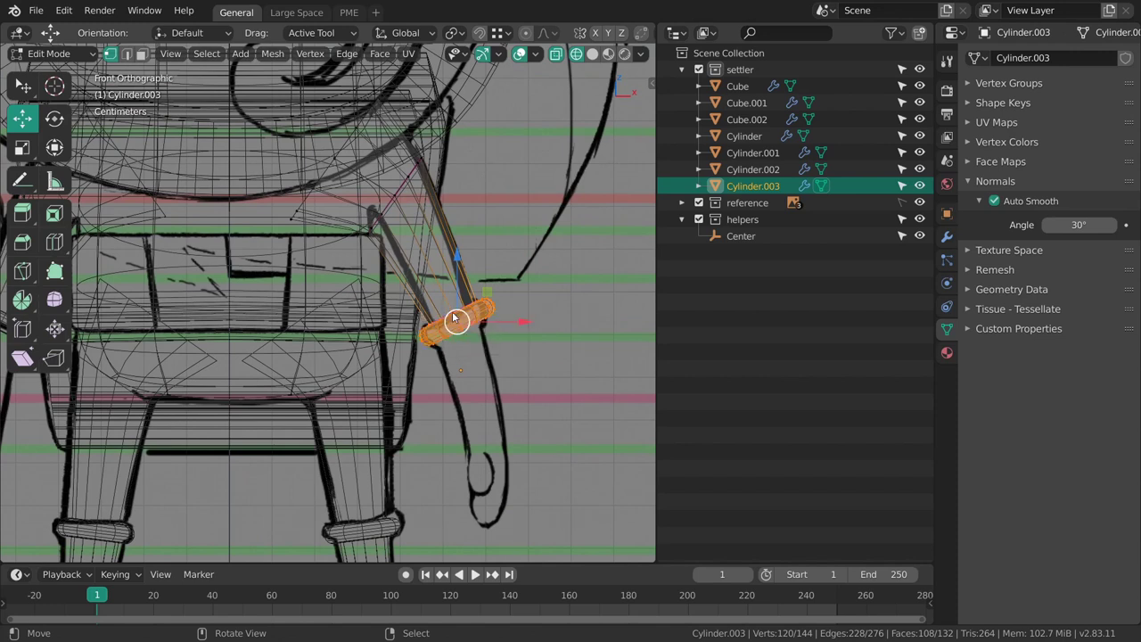
- Select the edge loop at the top of the sleeve, then scale and move it to match the shoulder outline
scroll(453, 315, up, 2)
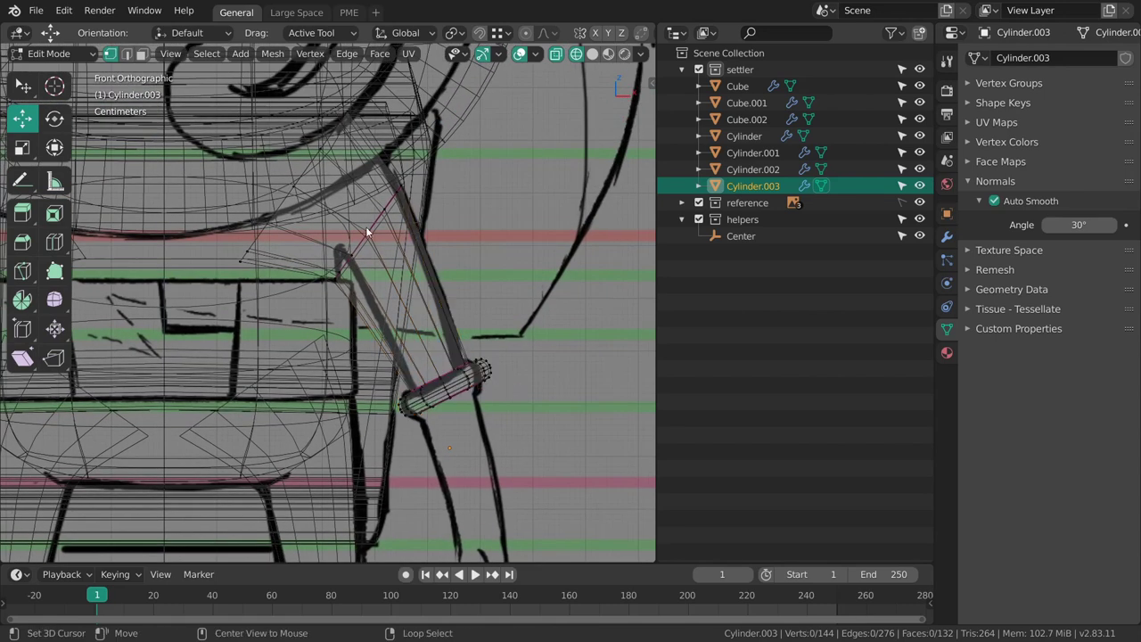
alt+right_click(376, 220)
shift+middle_drag(417, 251, 415, 322)
key(s)
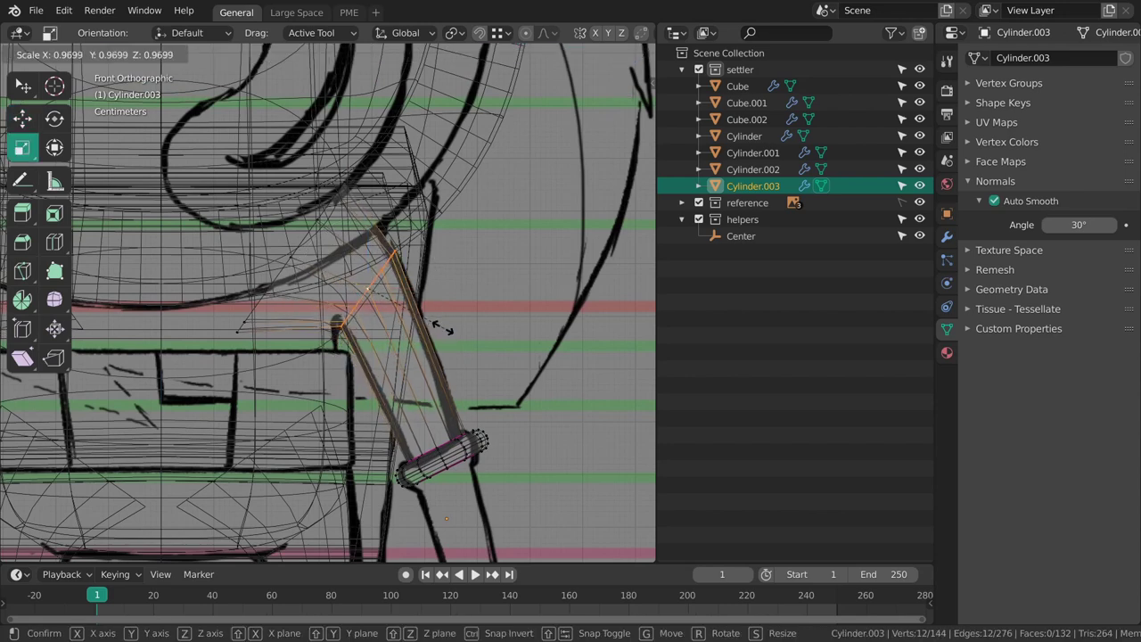
key(g)
drag(378, 294, 375, 293)
key(s)
drag(448, 334, 453, 362)
key(g)
drag(407, 306, 408, 302)
shift+middle_drag(403, 301, 446, 368)
key(alt+a)
- Select the sleeve's open end loop inside the body, then rotate and move it in the front view
key(ctrl+r)
alt+right_click(353, 310)
key(r)
drag(475, 397, 492, 339)
key(g)
drag(489, 353, 506, 362)
- Scale down the sleeve's open end loop and adjust its position in the side view
key(s)
key(KP_3)
shift+middle_drag(435, 355, 548, 330)
drag(513, 346, 471, 338)
key(g)
drag(466, 337, 468, 336)
- Rotate and shift the sleeve's open end loop in the front view and restore solid shading
key(KP_1)
shift+middle_drag(449, 294, 449, 274)
key(r)
drag(494, 341, 503, 336)
key(g)
drag(504, 336, 508, 335)
key(z)
click(580, 378)
- Examine how the sleeve's open end joins the body from several angles and from above
scroll(512, 312, down, 3)
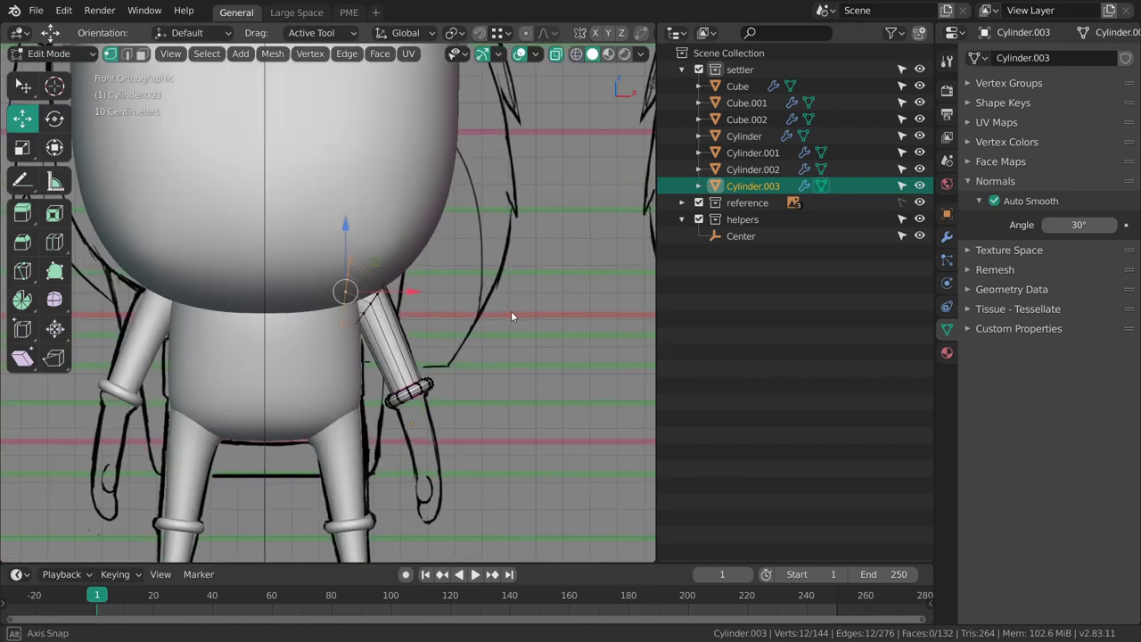
middle_drag(510, 308, 428, 299)
key(alt+a)
middle_drag(347, 337, 263, 341)
middle_drag(490, 312, 385, 374)
scroll(402, 376, up, 4)
key(KP_7)
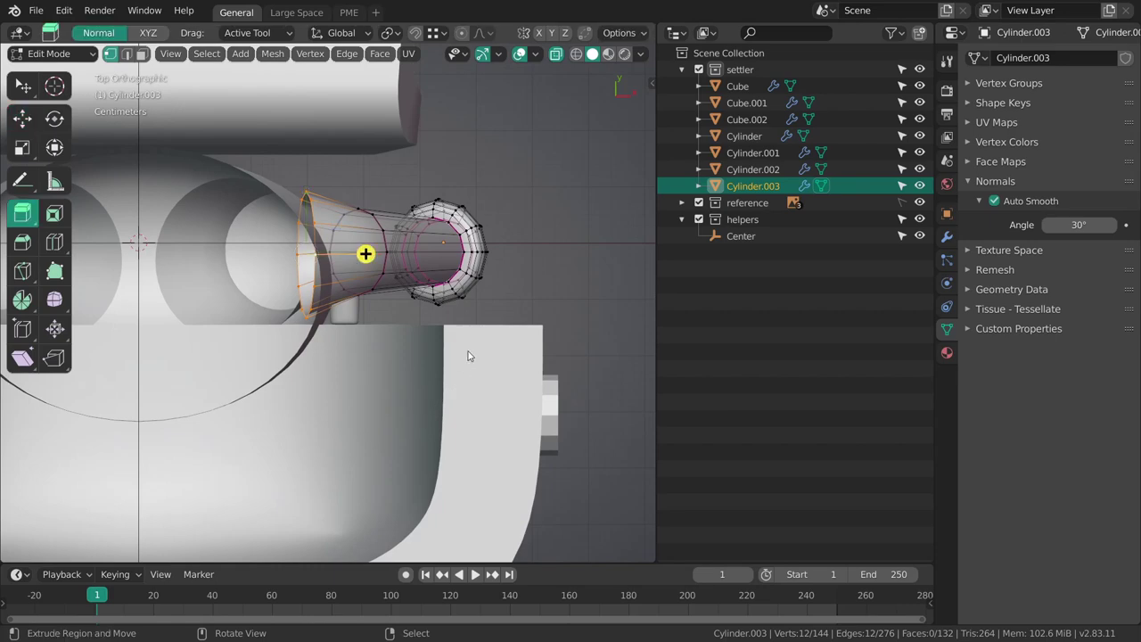
- Extrude the sleeve's open end loop inside the body and check the join from several angles
key(e)
key(Tab)
middle_drag(395, 339, 482, 508)
key(alt+a)
middle_drag(482, 508, 606, 281)
right_click(414, 295)
middle_drag(406, 305, 481, 270)
key(alt+a)
- Extrude a forearm section downward from the opening inside the cuff in the front view
right_click(408, 333)
key(grave)
click(410, 372)
key(alt+a)
key(Tab)
ctrl+middle_drag(423, 297, 426, 346)
ctrl+middle_drag(426, 346, 389, 250)
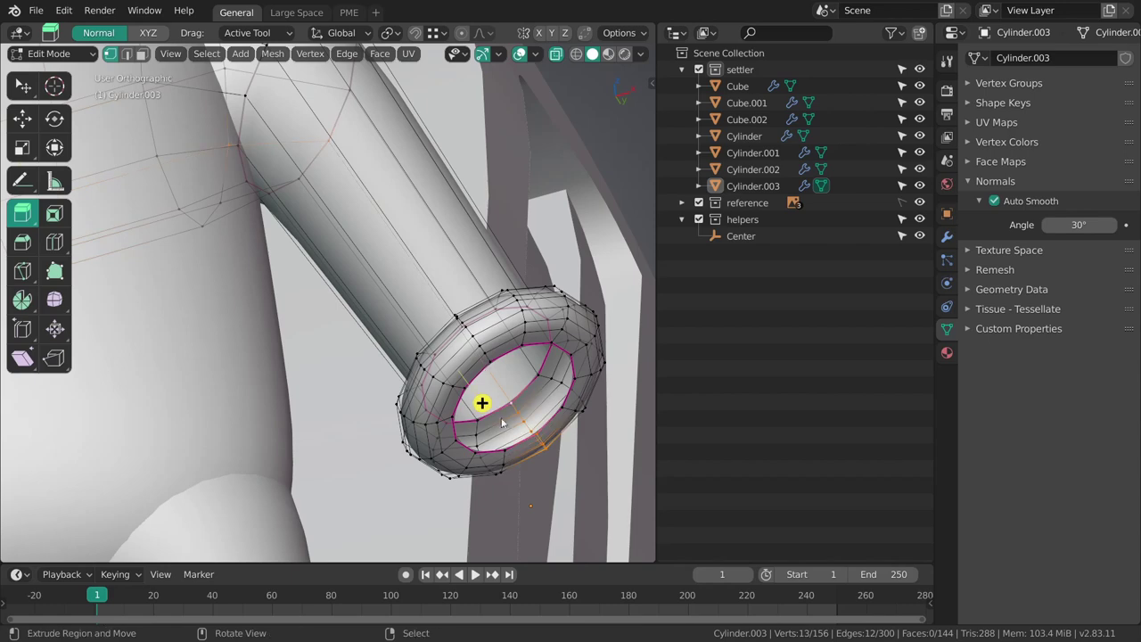
key(grave)
click(475, 428)
ctrl+middle_drag(468, 458, 473, 382)
shift+middle_drag(474, 382, 446, 318)
key(e)
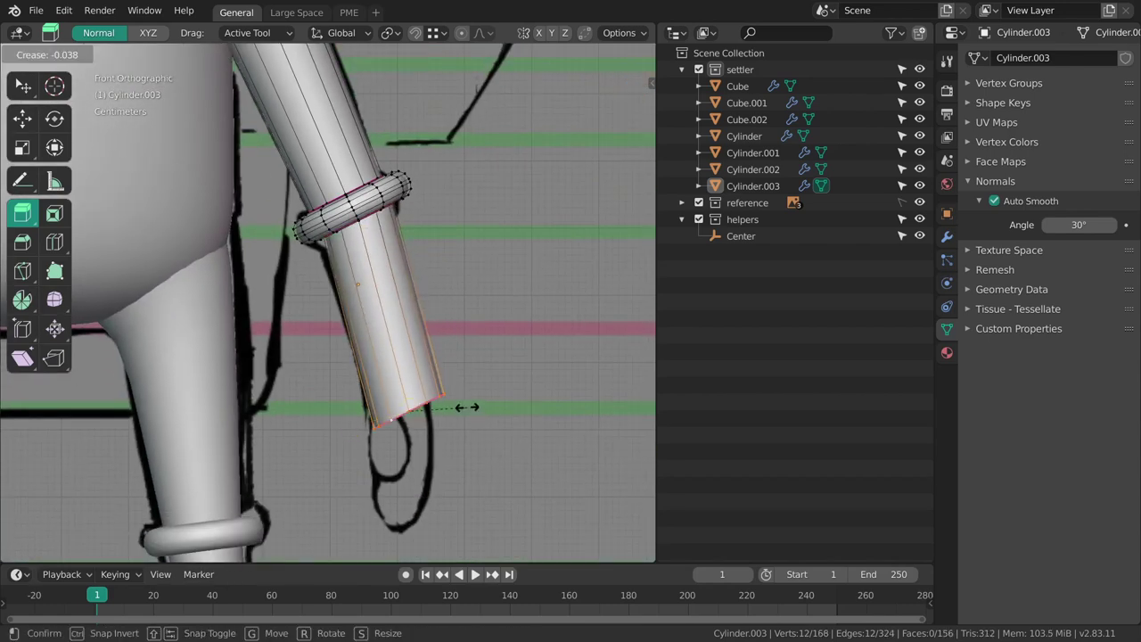
ctrl+middle_drag(467, 408, 530, 433)
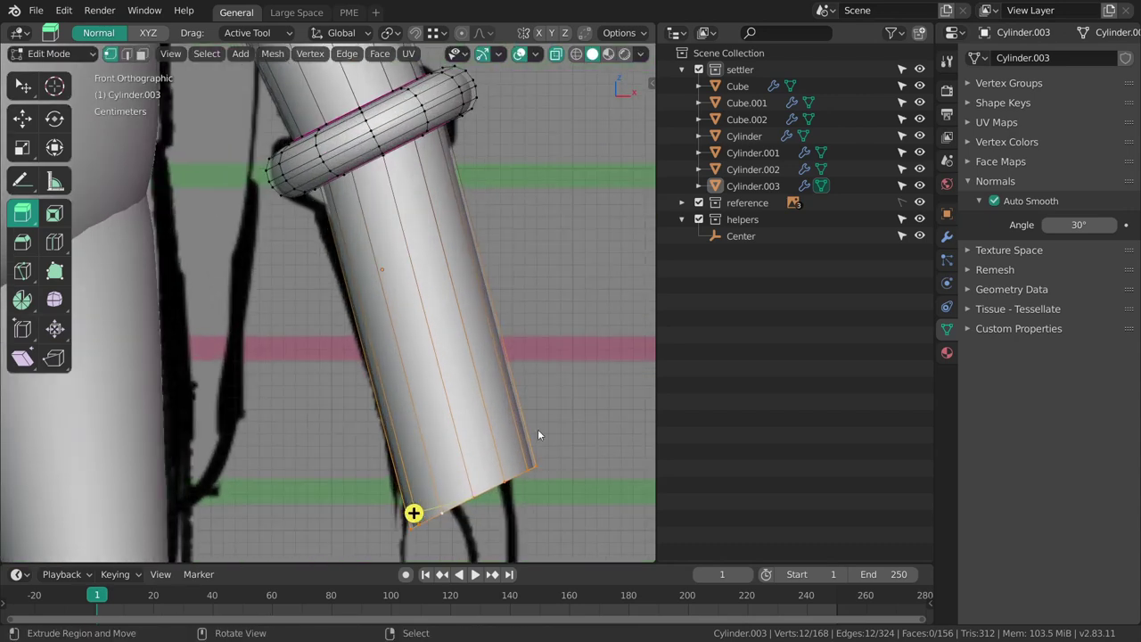
- Rotate, scale down and move the forearm's end loop to match the wrist in the front reference
key(r)
click(594, 449)
key(s)
drag(590, 451, 559, 466)
shift+middle_drag(556, 475, 519, 364)
key(g)
drag(542, 384, 527, 374)
shift+middle_drag(534, 455, 523, 406)
ctrl+middle_drag(463, 371, 458, 300)
shift+middle_drag(458, 300, 481, 299)
- Switch to wireframe shading and shift the lasso-selected cuff area to follow the front reference
key(z)
click(402, 320)
ctrl+middle_drag(402, 319, 437, 355)
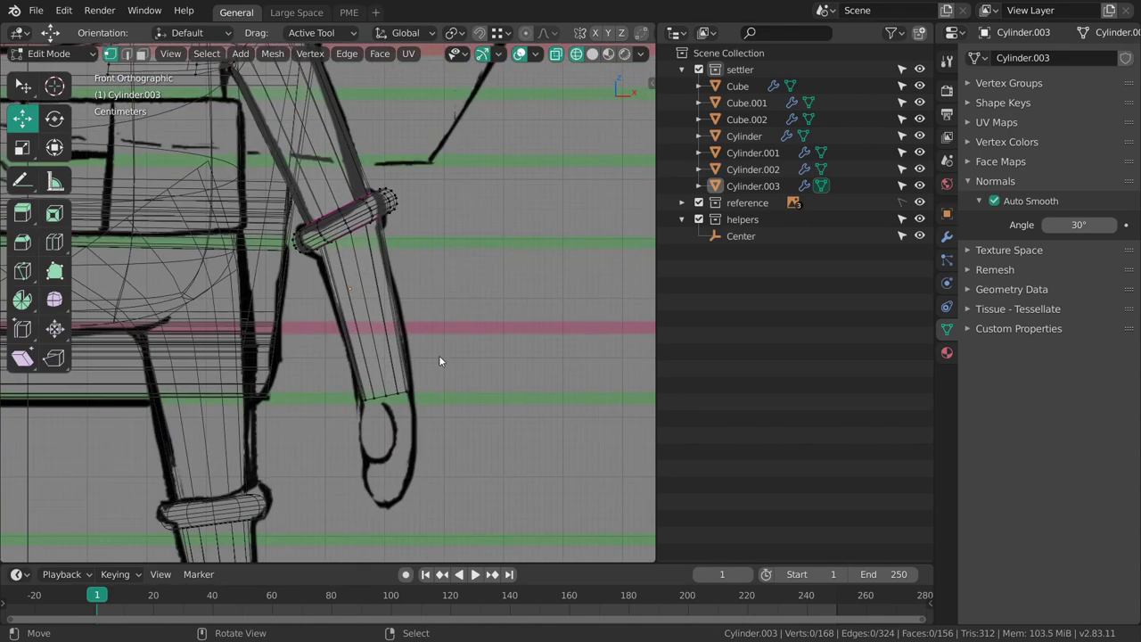
shift+middle_drag(438, 295, 474, 331)
ctrl+middle_drag(401, 265, 411, 292)
mouse_move(467, 167)
ctrl+mouse_down()
mouse_move(404, 175)
mouse_move(492, 175)
mouse_move(477, 171)
ctrl+mouse_up()
key(g)
click(538, 311)
shift+middle_drag(510, 306, 512, 312)
key(alt+a)
- Add an edge loop across the forearm and move it to follow the reference outline
key(ctrl+r)
drag(457, 371, 501, 365)
key(shift+space)
key(g)
shift+middle_drag(443, 258, 476, 404)
key(alt+a)
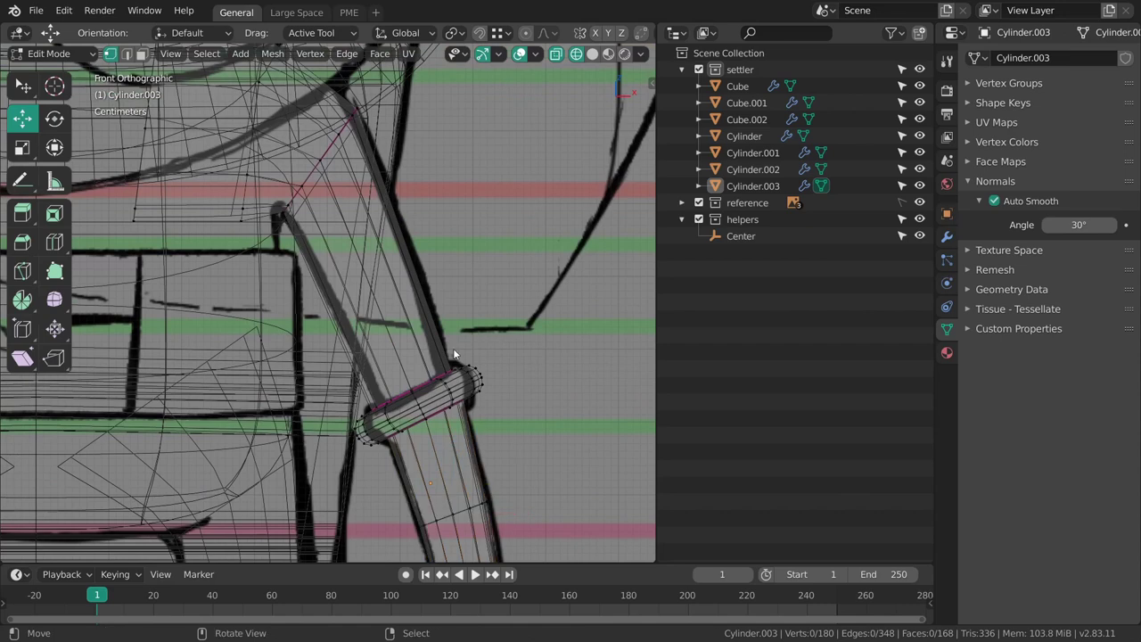
- Add an edge loop across the upper sleeve and move it to follow the reference outline
click(409, 288)
key(shift+space)
key(g)
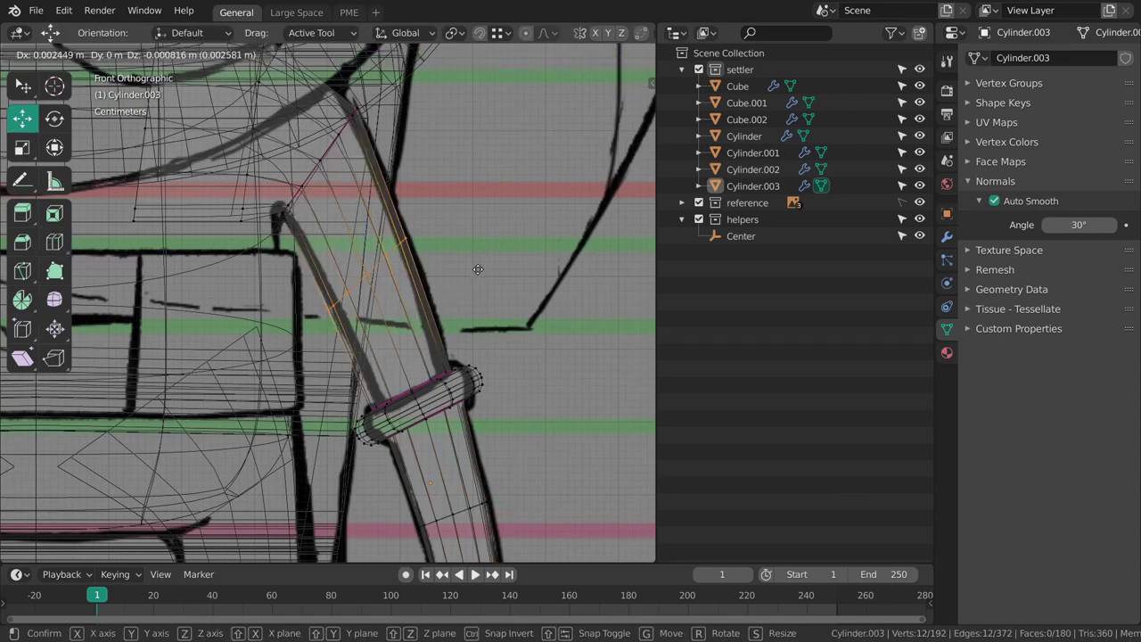
key(alt+a)
shift+middle_drag(521, 375, 530, 295)
key(Tab)
shift+middle_drag(507, 502, 456, 310)
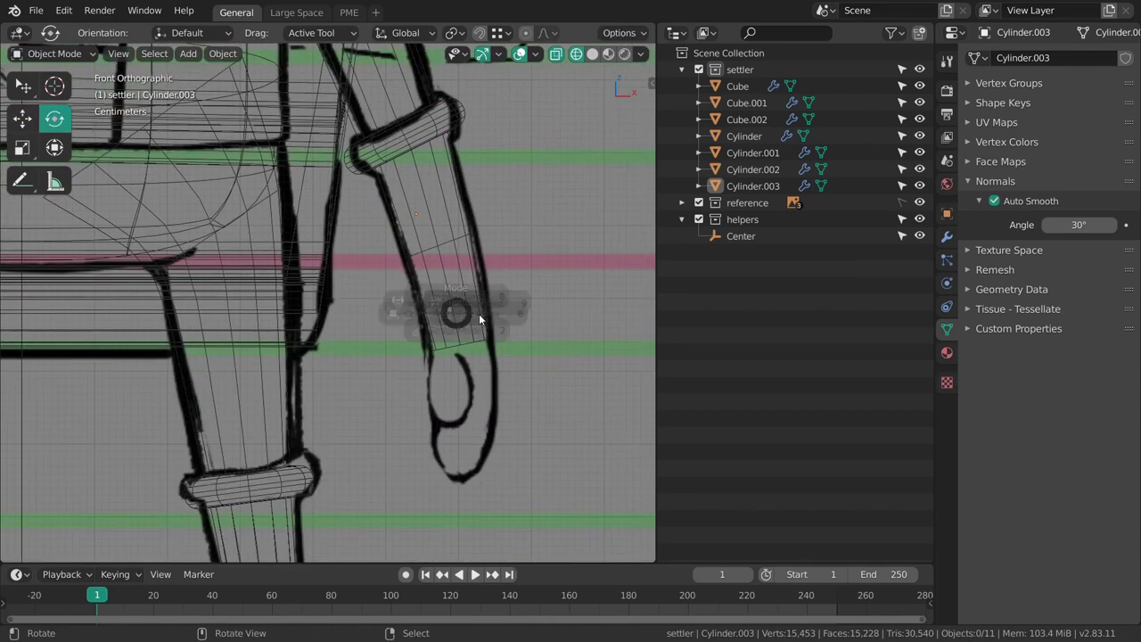
- Extrude the forearm's end loop twice down the hand outline, rotating each new loop to follow the reference
key(Tab)
shift+middle_drag(508, 373, 443, 294)
scroll(443, 294, up, 2)
key(e)
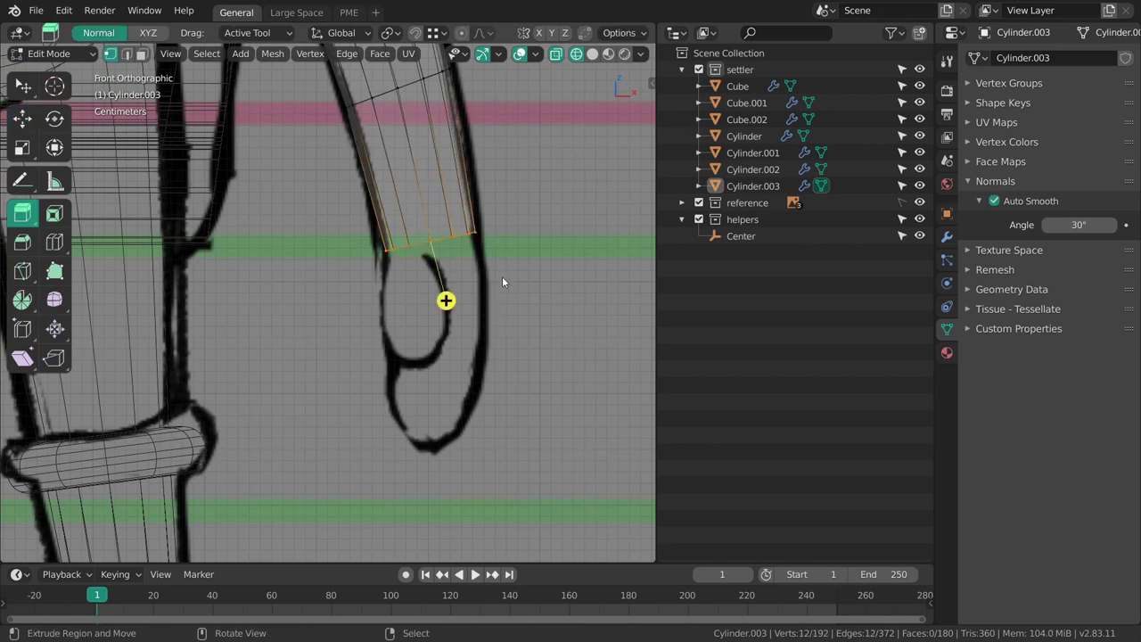
key(r)
click(539, 341)
key(e)
click(535, 423)
key(r)
click(546, 431)
- Restore solid shading and close the hand's open end with Grid Fill
middle_drag(505, 401, 482, 349)
key(ctrl+KP_7)
key(z)
click(595, 397)
mouse_move(487, 475)
shift+middle_down()
mouse_move(479, 264)
mouse_move(369, 390)
mouse_move(405, 414)
shift+middle_up()
key(grave)
click(517, 489)
middle_drag(561, 399, 407, 316)
key(ctrl+f)
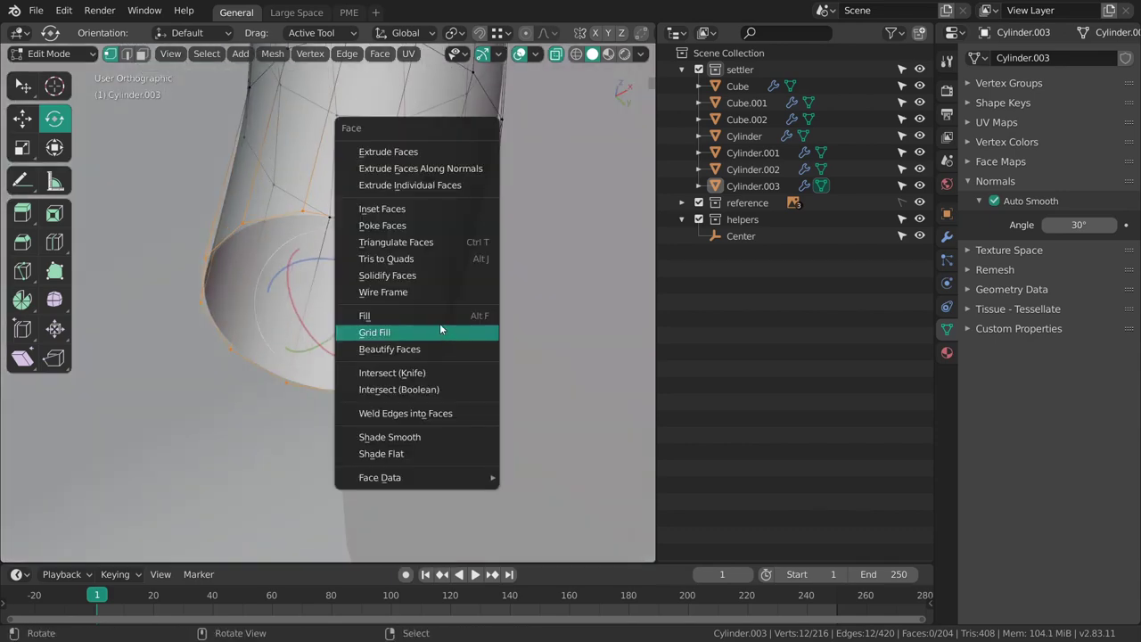
click(443, 332)
- Adjust the Grid Fill on the hand's end, keeping a span of 3 and trying different offsets
scroll(464, 308, down, 4)
middle_drag(495, 271, 362, 348)
key(n)
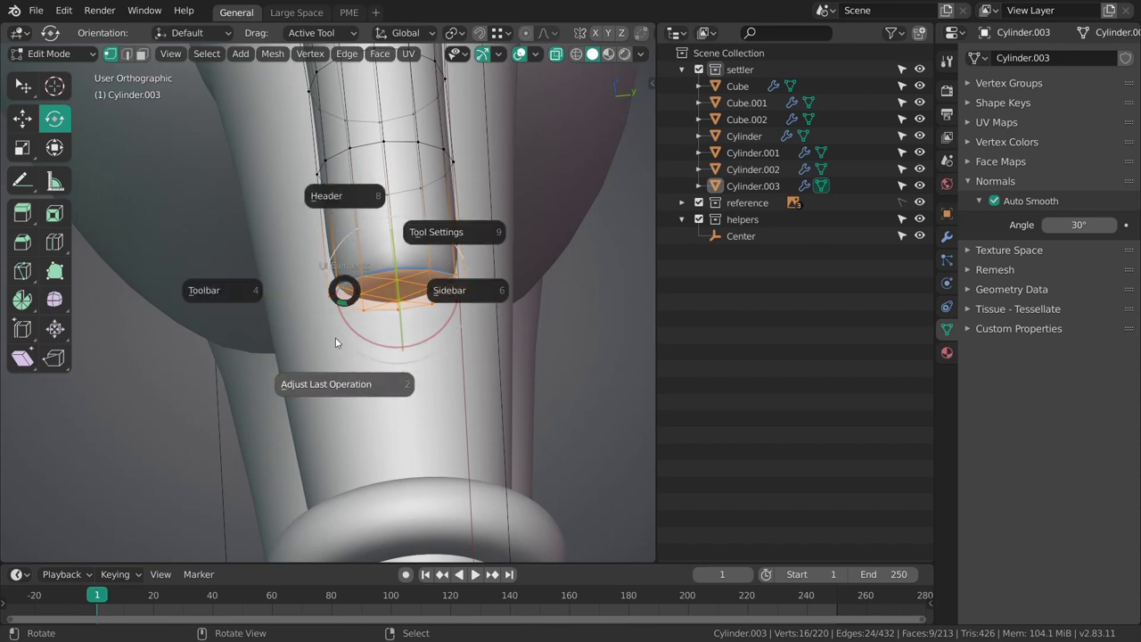
click(345, 385)
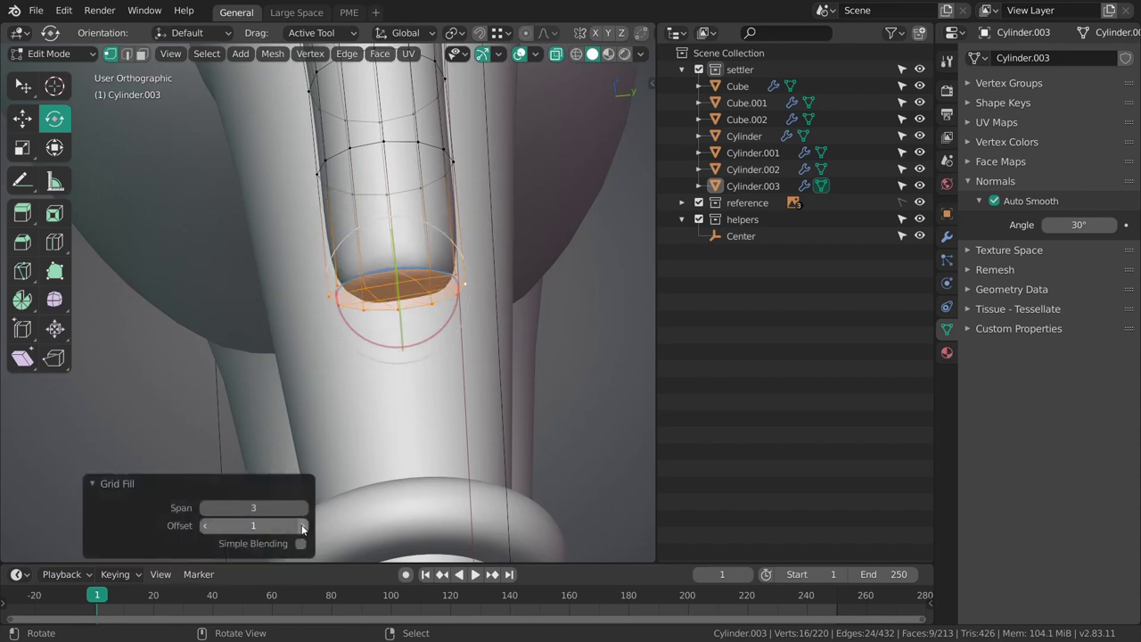
middle_drag(292, 435, 305, 407)
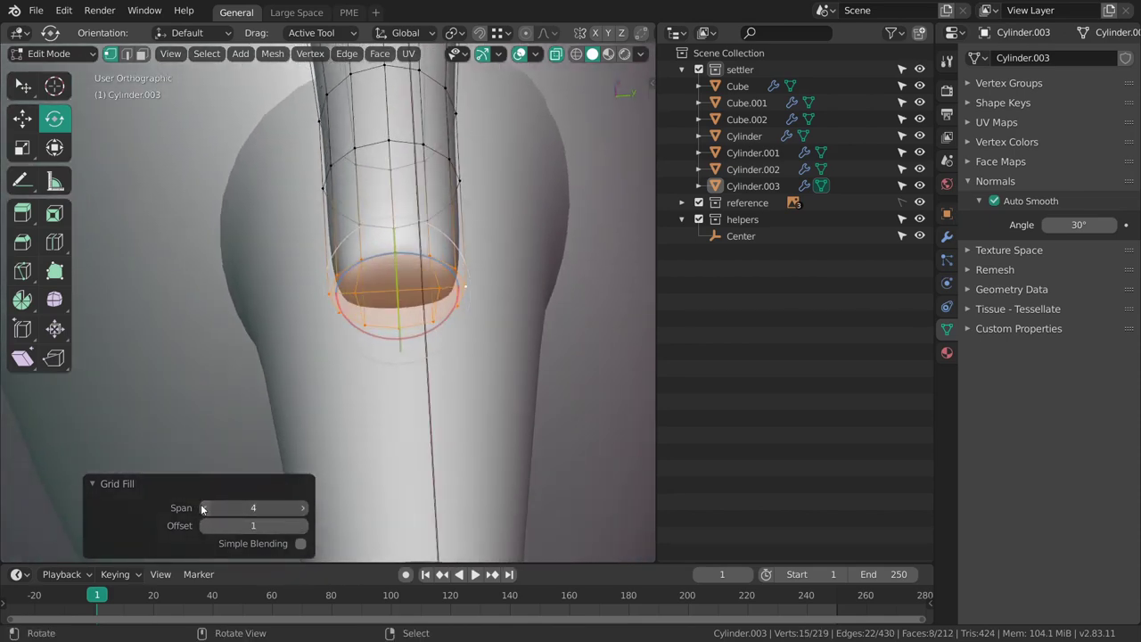
click(302, 527)
middle_drag(376, 378, 439, 320)
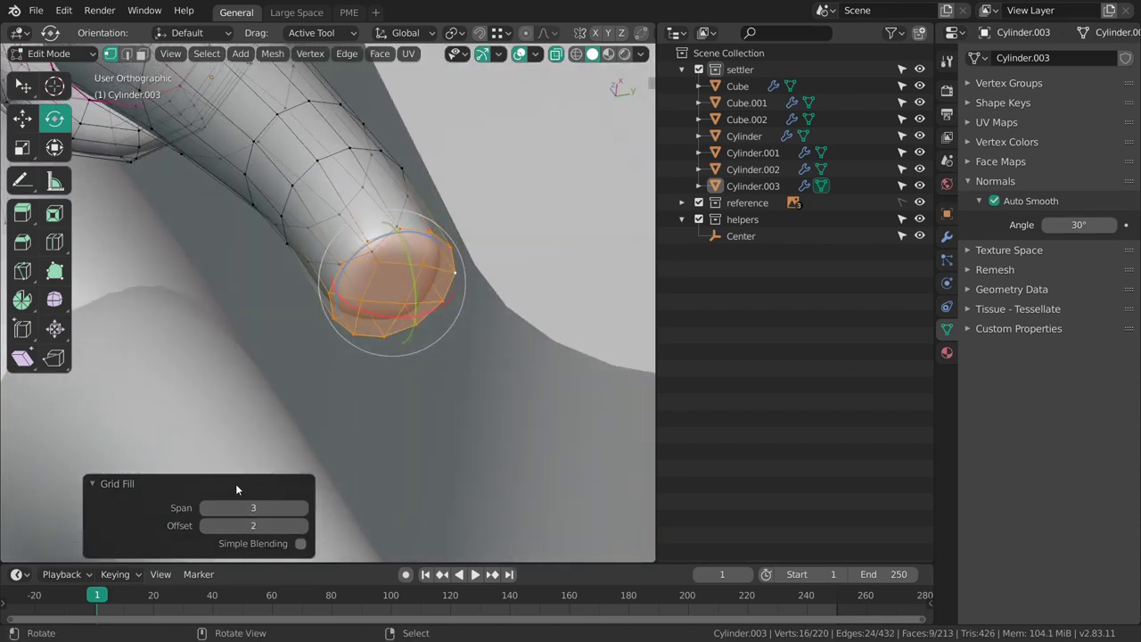
click(206, 524)
click(206, 525)
middle_drag(325, 390, 454, 295)
key(alt+a)
middle_drag(455, 294, 386, 289)
- Extrude the hand's end cap down toward the reference fingertip, scaling it down and positioning it in the front view
key(KP_1)
mouse_move(353, 379)
shift+middle_down()
mouse_move(400, 328)
mouse_move(393, 361)
shift+middle_up()
mouse_move(392, 361)
shift+middle_down()
mouse_move(373, 372)
mouse_move(331, 346)
shift+middle_up()
ctrl+middle_drag(332, 346, 387, 374)
key(b)
drag(303, 382, 466, 280)
ctrl+middle_drag(454, 292, 472, 384)
key(e)
drag(536, 308, 521, 400)
key(s)
key(g)
drag(542, 400, 542, 384)
- Smooth the fingertip cap's vertices with a factor of 0.453 and move the cap down to the reference tip
middle_drag(515, 393, 317, 337)
click(56, 296)
drag(504, 385, 557, 399)
key(KP_1)
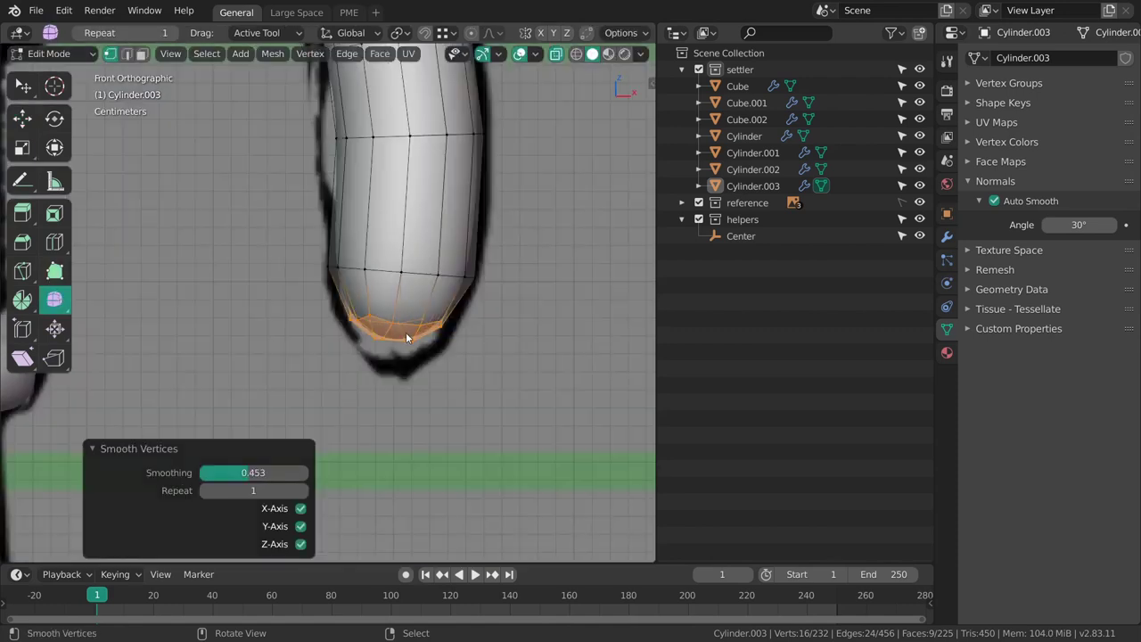
click(22, 119)
drag(491, 350, 489, 378)
key(alt+a)
ctrl+middle_drag(493, 380, 471, 300)
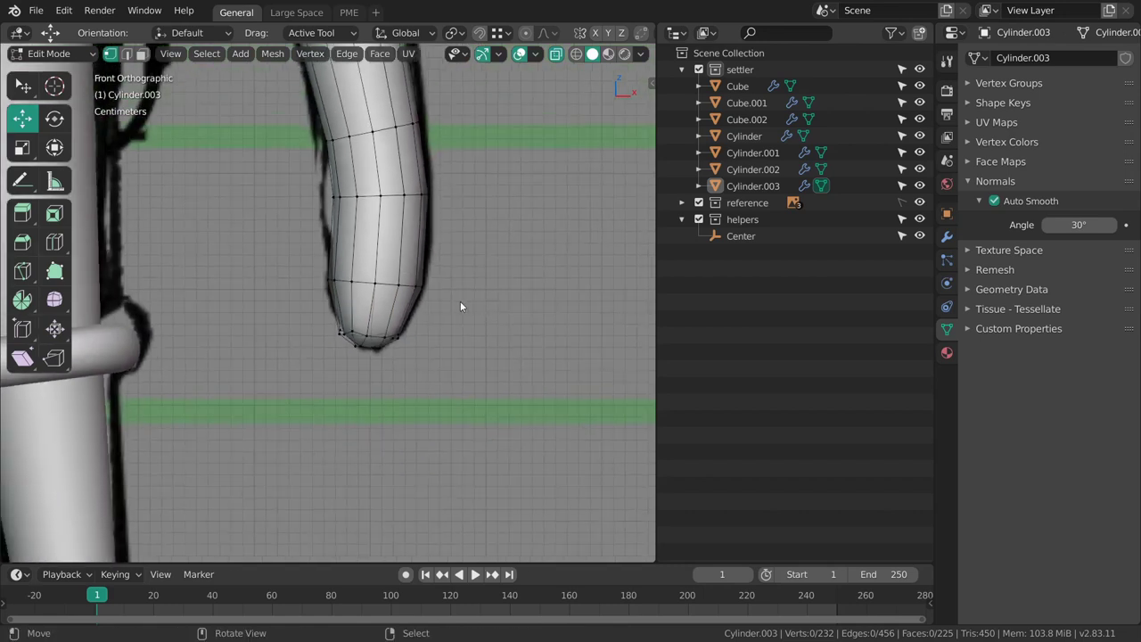
- Move the edge loops across the hand one at a time to fit the front reference outline
shift+middle_drag(385, 297, 401, 322)
drag(453, 309, 400, 304)
key(g)
shift+middle_drag(420, 261, 438, 354)
alt+right_click(430, 313)
drag(420, 315, 422, 314)
key(alt+a)
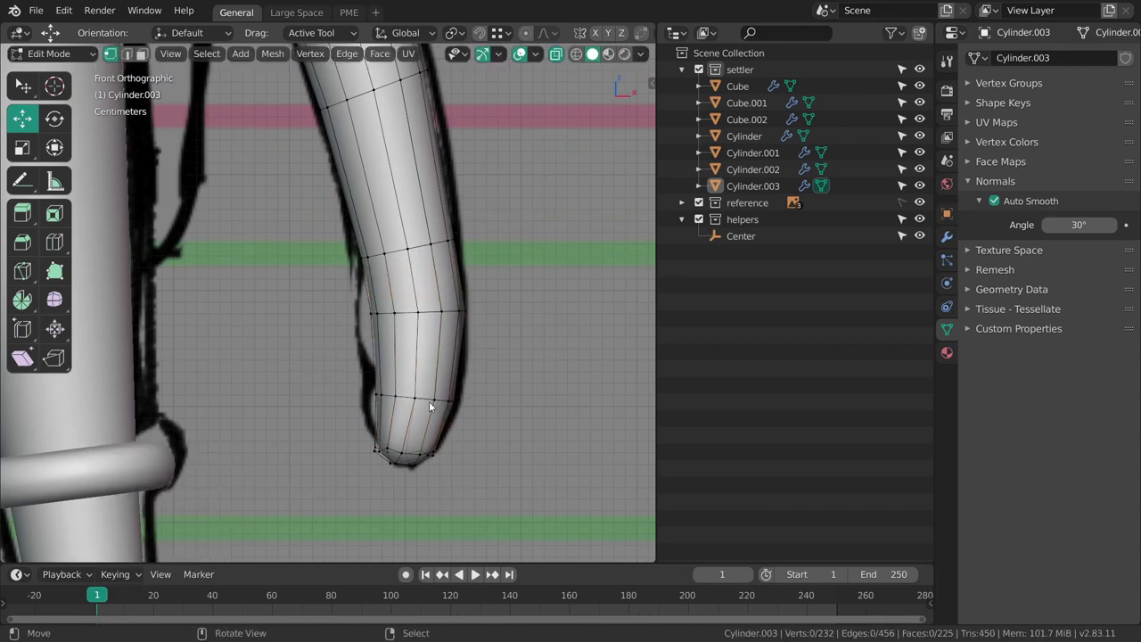
shift+middle_drag(429, 415, 437, 363)
drag(486, 346, 494, 346)
key(g)
drag(425, 346, 426, 342)
key(alt+a)
- Scale and reposition the lasso-selected lower hand, then return to Object Mode and inspect the arm
ctrl+drag(359, 373, 529, 412)
key(s)
key(g)
key(alt+a)
key(ctrl+Tab)
click(485, 395)
ctrl+middle_drag(484, 395, 274, 357)
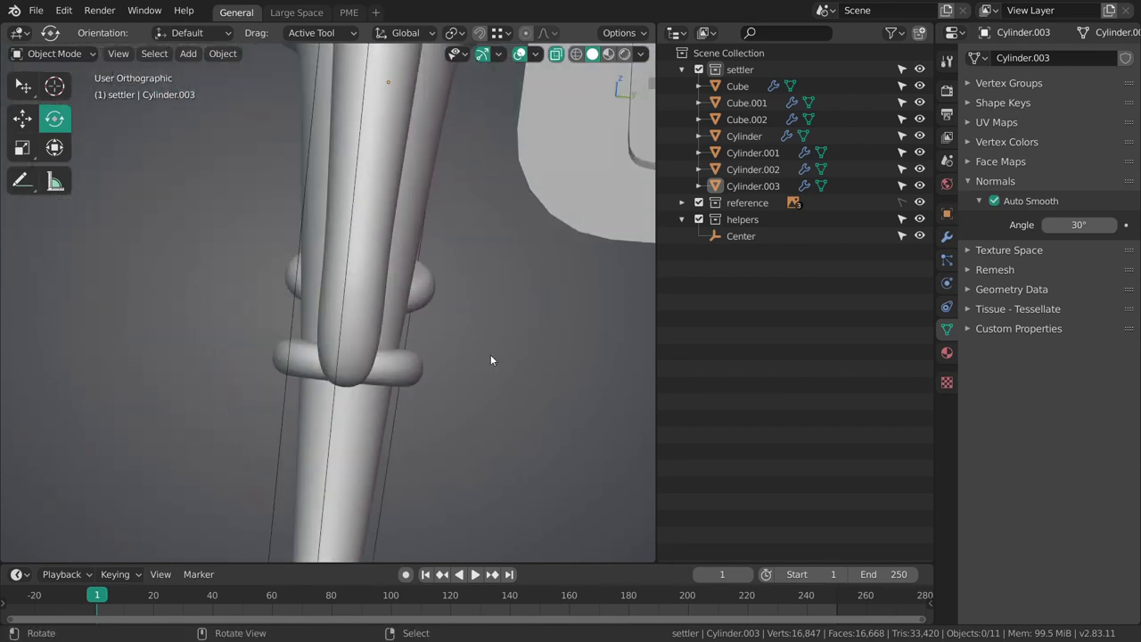
- Rotate the whole arm mesh by -3.4° in the side view and move it onto the reference arm
key(KP_3)
right_click(428, 344)
mouse_move(437, 320)
shift+middle_down()
mouse_move(493, 340)
mouse_move(473, 376)
mouse_move(454, 285)
mouse_move(453, 348)
mouse_move(449, 201)
shift+middle_up()
key(ctrl+Tab)
click(549, 377)
key(shift+z)
shift+middle_drag(450, 201, 443, 259)
key(a)
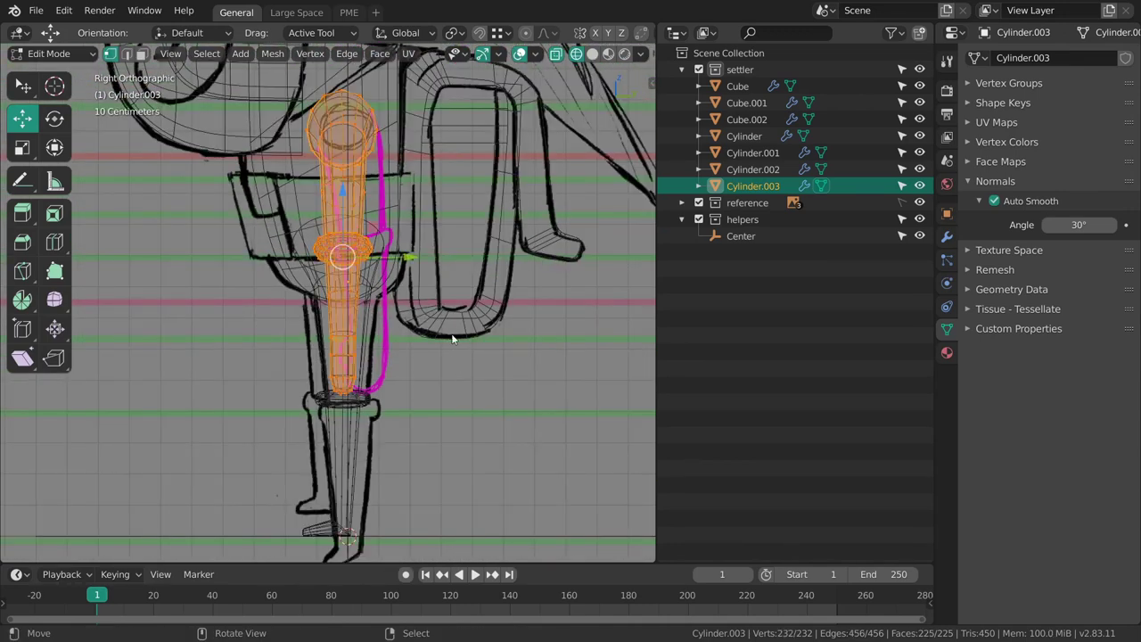
key(r)
drag(477, 319, 480, 308)
key(g)
drag(486, 310, 491, 309)
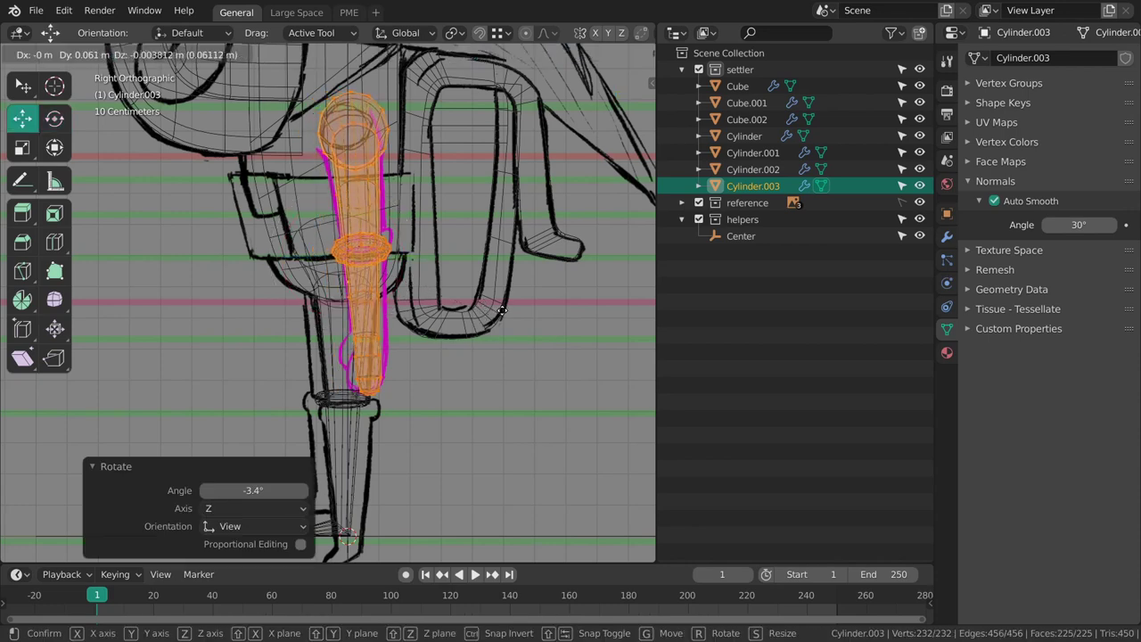
click(502, 312)
ctrl+middle_drag(487, 367, 456, 341)
key(alt+a)
- Scale up the wide edge loop at the sleeve's upper end in the side view
shift+middle_drag(439, 201, 426, 305)
shift+middle_drag(474, 338, 481, 386)
ctrl+middle_drag(478, 406, 476, 274)
key(alt+a)
alt+right_click(365, 203)
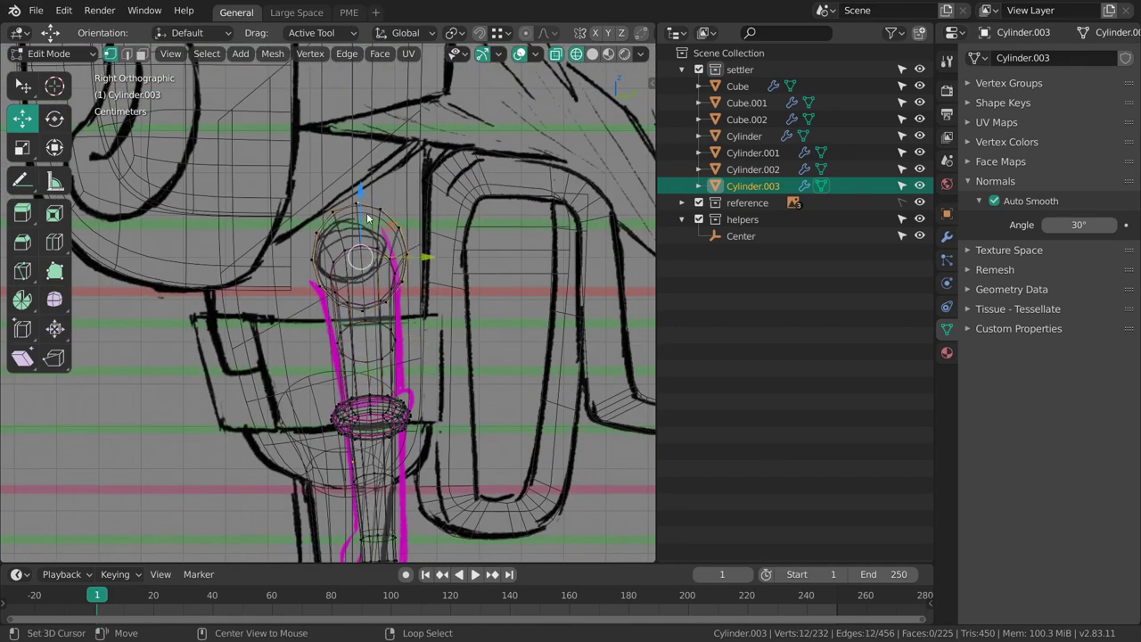
key(s)
drag(472, 335, 487, 335)
click(490, 337)
- Select the shoulder-end loop of the sleeve, scale it by 1.059 and restore solid shading
alt+right_click(386, 257)
mouse_move(386, 257)
middle_down()
mouse_move(413, 321)
mouse_move(388, 261)
middle_up()
alt+click(385, 172)
key(s)
click(480, 330)
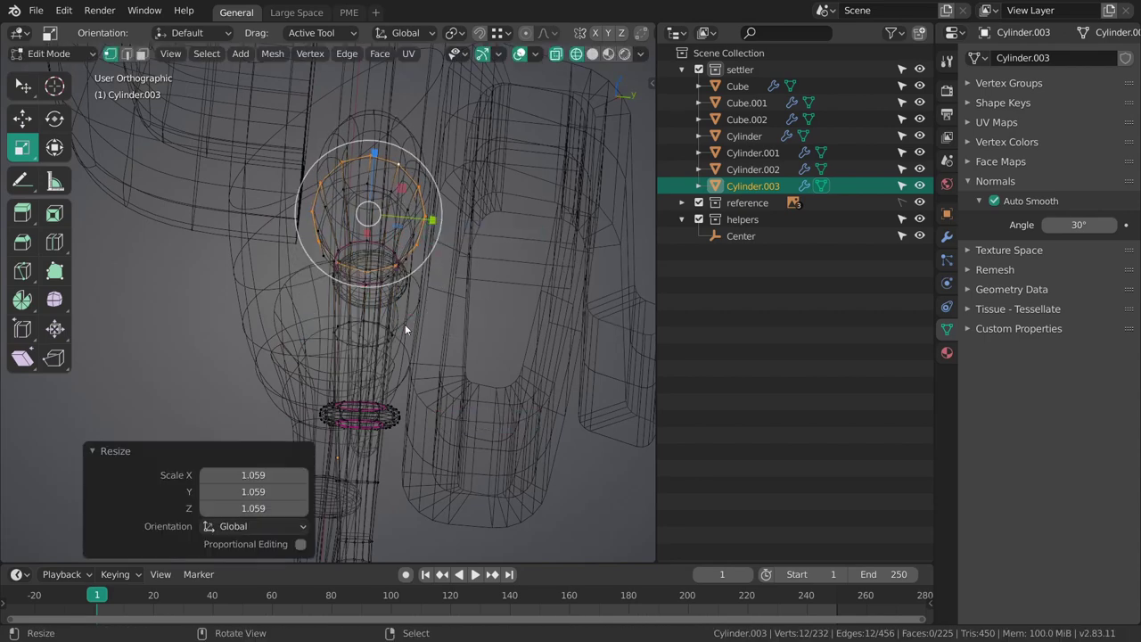
key(shift+z)
key(alt+a)
middle_drag(506, 338, 461, 340)
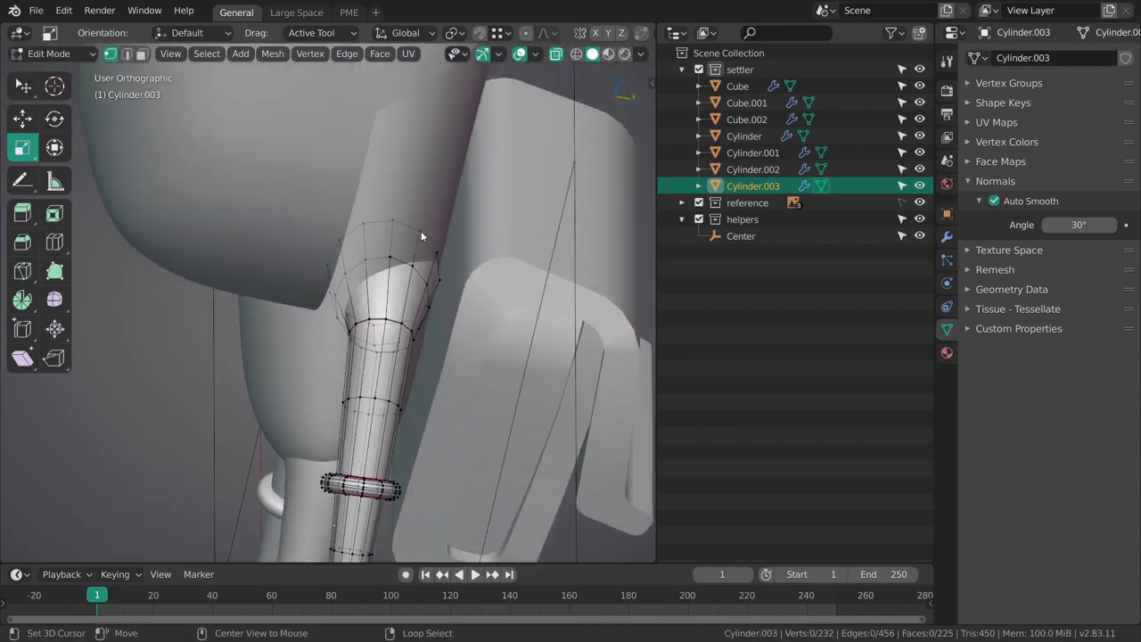
- Select the edge loops just below the sleeve's flared shoulder end in turn and scale them to refine the flare
drag(444, 290, 437, 312)
alt+right_click(412, 275)
key(alt+a)
mouse_move(438, 312)
middle_down()
mouse_move(452, 339)
mouse_move(449, 300)
middle_up()
alt+right_click(412, 330)
drag(446, 307, 441, 307)
key(alt+a)
- Show the lower arm and hand in wireframe shading in the right orthographic view
key(grave)
click(534, 407)
mouse_move(502, 410)
shift+middle_down()
mouse_move(505, 307)
mouse_move(498, 315)
shift+middle_up()
key(z)
click(412, 350)
scroll(393, 310, up, 6)
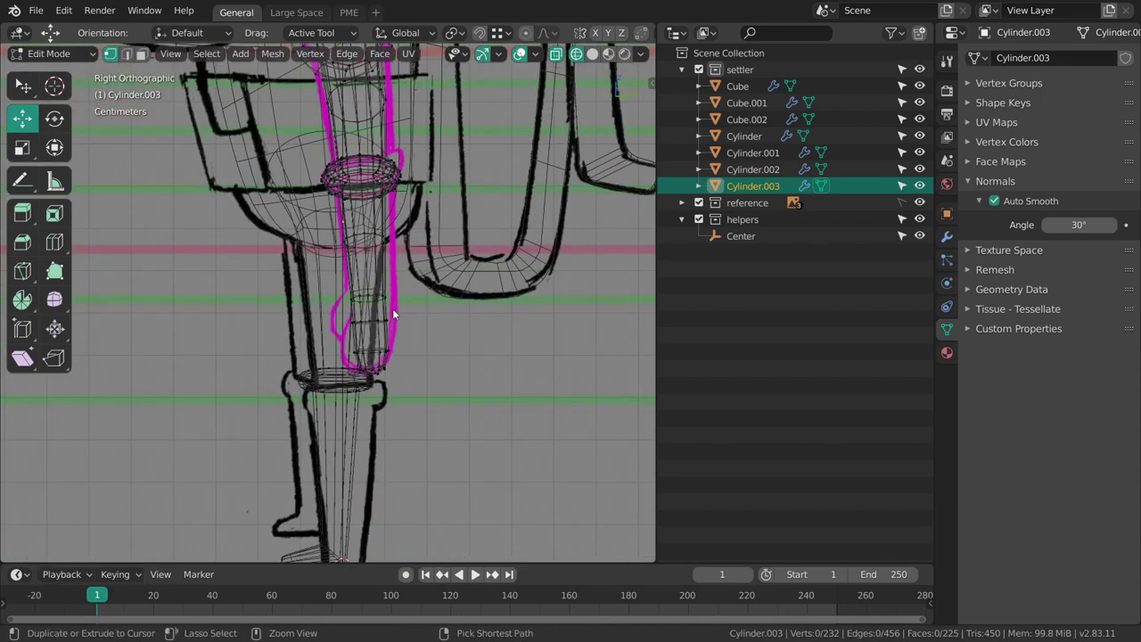
drag(503, 382, 552, 417)
key(g)
key(r)
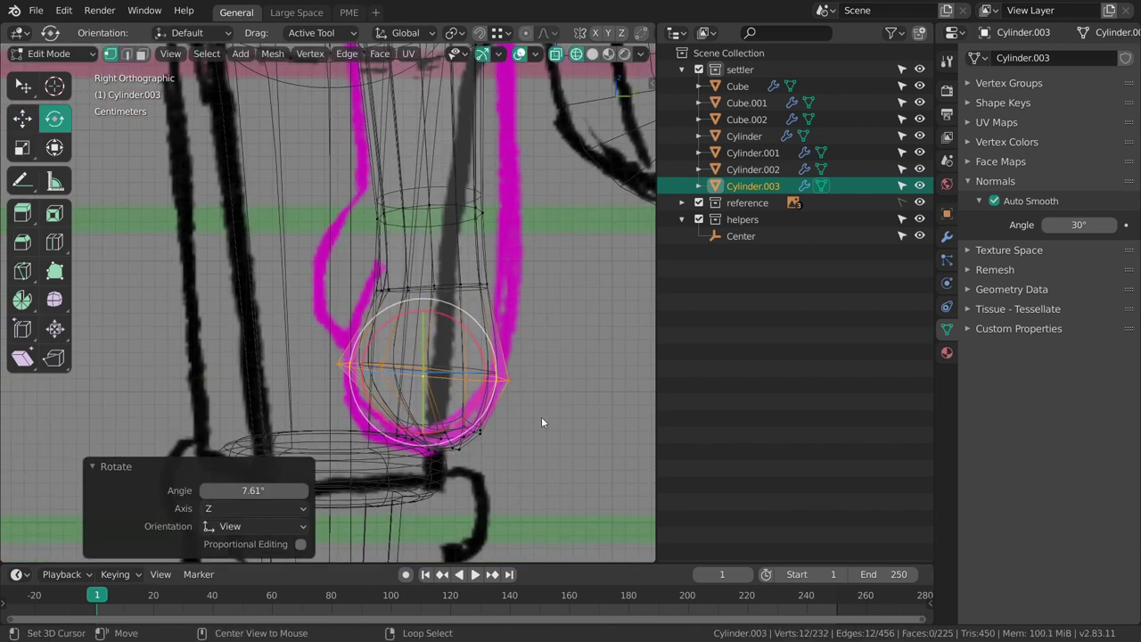
key(alt+a)
ctrl+drag(421, 400, 491, 424)
key(ctrl+z)
key(ctrl+z)
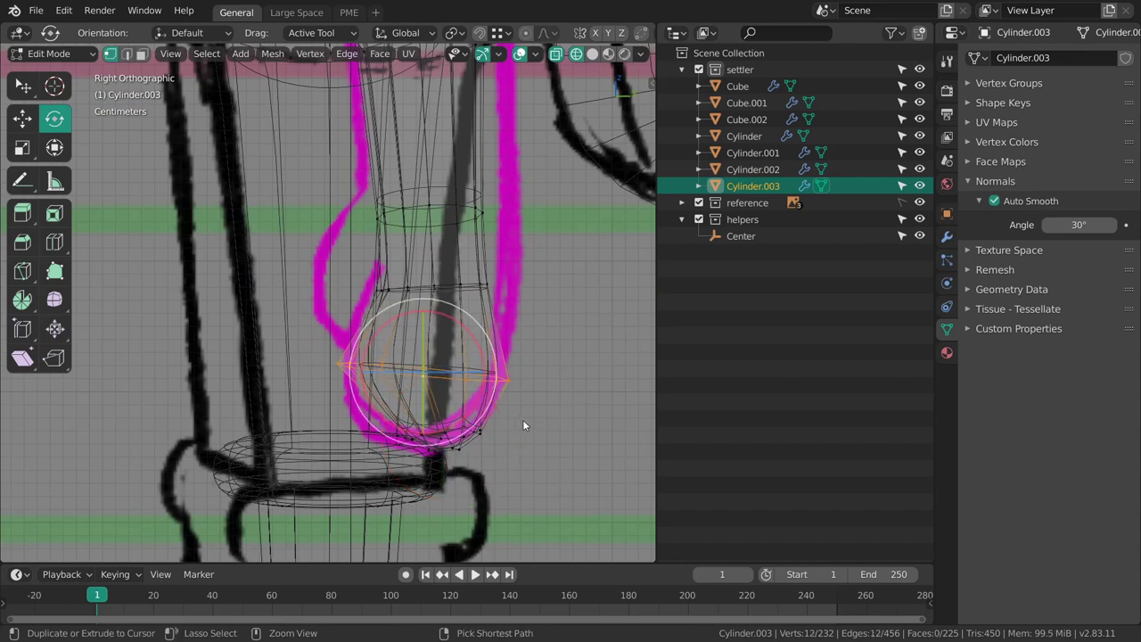
key(ctrl+z)
key(ctrl+z)
key(ctrl+z)
- Lasso-select the lower part of the hand, then scale, rotate and move it onto the reference outline, widening it by 1.055 along Y
mouse_move(545, 332)
ctrl+mouse_down()
mouse_move(504, 529)
mouse_move(522, 513)
ctrl+mouse_up()
shift+middle_drag(530, 416, 478, 374)
key(s)
drag(453, 372, 482, 373)
key(r)
drag(528, 407, 514, 422)
key(g)
drag(514, 422, 490, 416)
shift+middle_drag(482, 383, 483, 410)
key(s)
drag(429, 392, 433, 391)
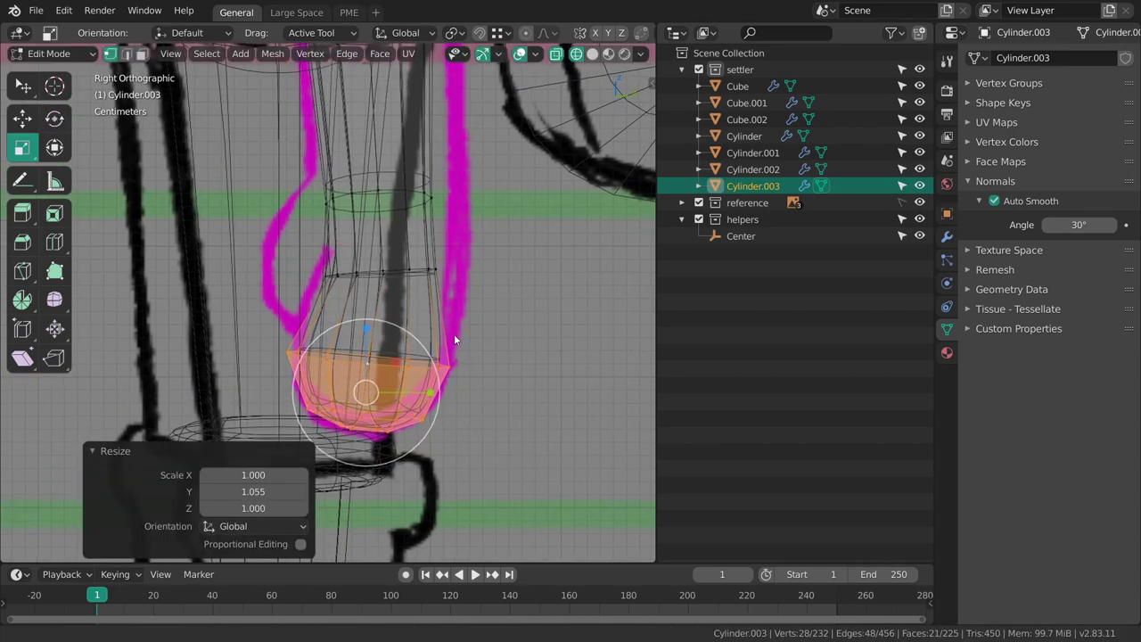
- Select the edge loop above the hand's lower part, then adjust and rotate it to follow the reference outline
shift+middle_drag(453, 342, 473, 404)
key(alt+a)
alt+click(422, 333)
drag(466, 335, 494, 335)
key(r)
drag(533, 332, 530, 323)
- Select the wrist edge loop, adjust its angle and move it about 0.003 m along Y and 0.002 m along Z
shift+middle_drag(444, 269, 443, 363)
key(alt+a)
alt+click(428, 356)
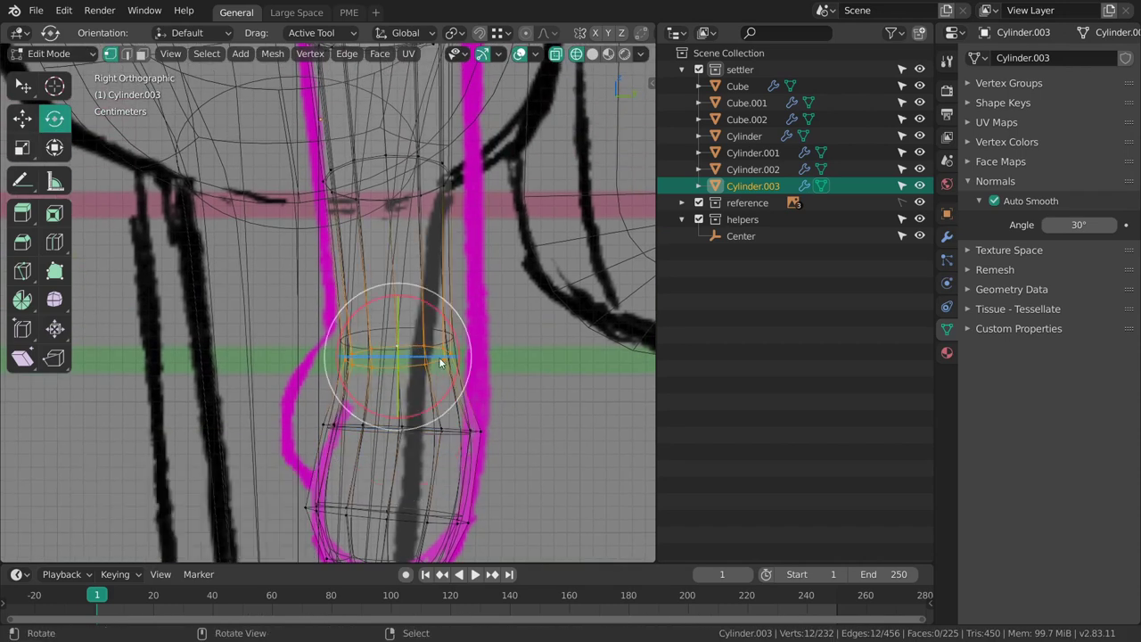
drag(460, 359, 478, 352)
key(g)
- Scale the mid-forearm edge loop and move it to fit the reference arm, restoring solid shading
shift+middle_drag(475, 292, 478, 387)
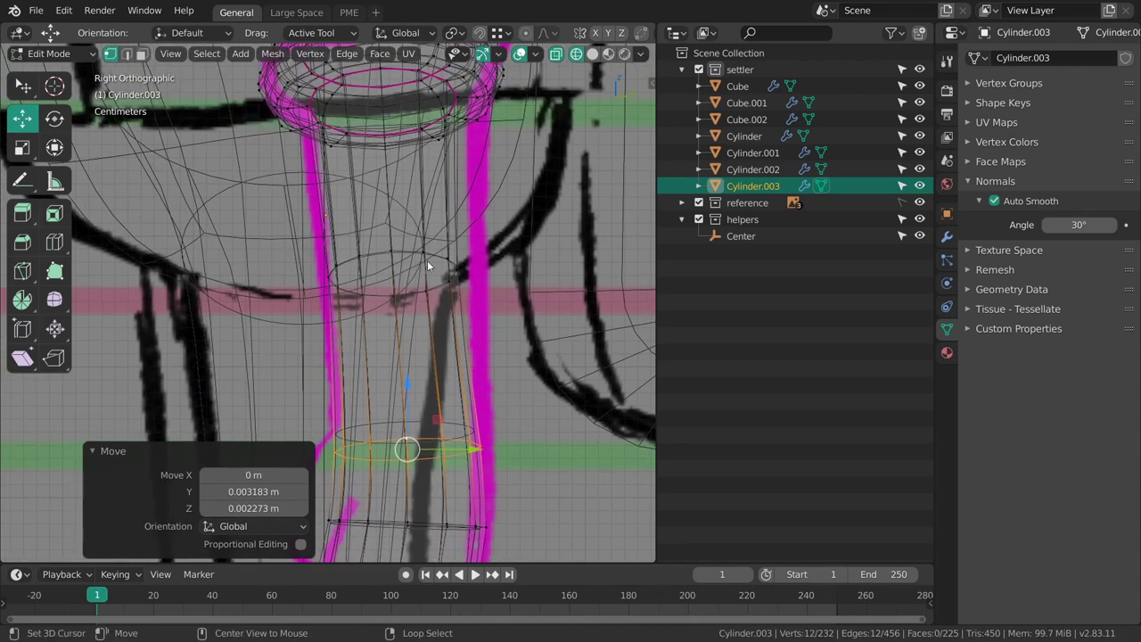
alt+click(448, 292)
ctrl+middle_drag(449, 293, 439, 326)
key(alt+a)
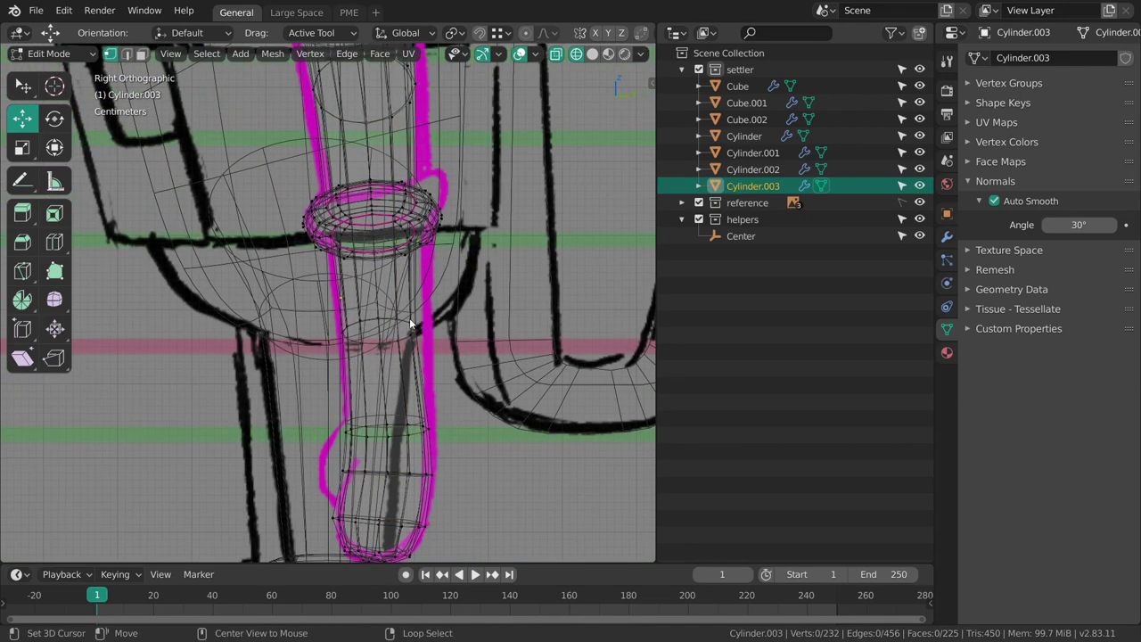
key(s)
drag(442, 331, 451, 326)
key(shift+z)
shift+middle_drag(528, 361, 530, 349)
key(g)
drag(450, 323, 454, 326)
middle_drag(453, 328, 501, 326)
- Select the forearm loop below the cuff, set the transform orientation to Normal and scale the loop along its own axes
key(alt+a)
alt+right_click(428, 295)
middle_drag(437, 301, 471, 299)
key(s)
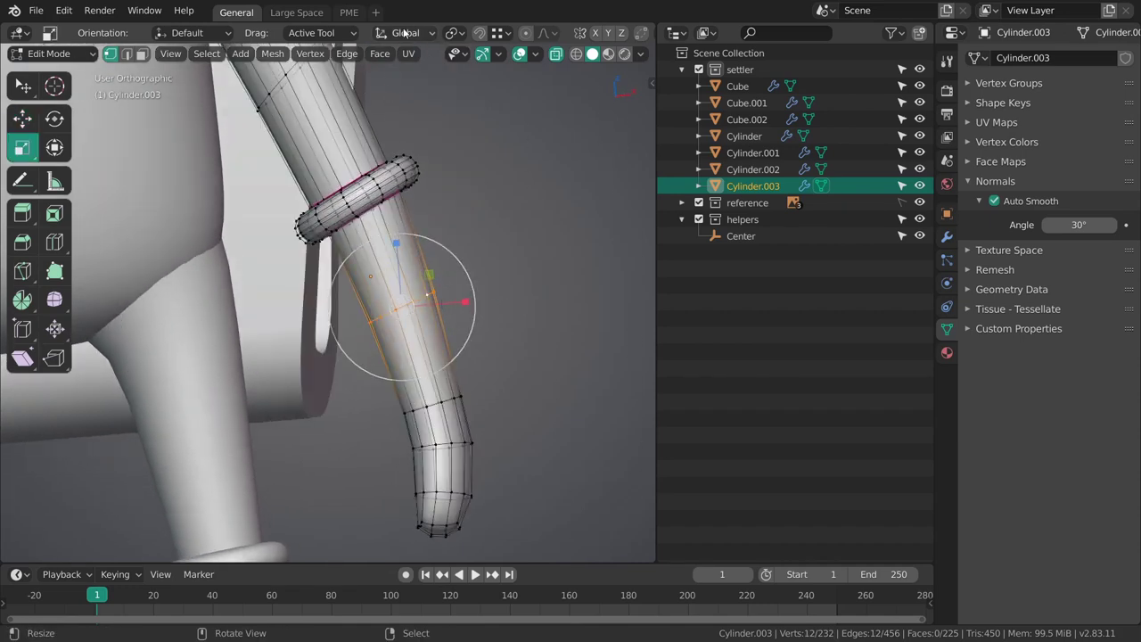
click(403, 33)
drag(343, 337, 347, 339)
middle_drag(437, 321, 314, 342)
drag(322, 335, 325, 332)
middle_drag(328, 334, 399, 392)
- Examine the wrist and hand edge loops from several angles and check the smoothed arm in Object Mode
alt+right_click(416, 428)
shift+middle_drag(438, 441, 432, 353)
middle_drag(451, 358, 489, 314)
alt+right_click(408, 383)
alt+right_click(411, 338)
key(grave)
click(414, 307)
mouse_move(463, 359)
shift+middle_down()
mouse_move(445, 330)
mouse_move(474, 317)
mouse_move(447, 358)
mouse_move(324, 334)
mouse_move(538, 327)
shift+middle_up()
scroll(459, 340, up, 1)
key(alt+a)
key(Tab)
mouse_move(429, 313)
middle_down()
mouse_move(396, 322)
mouse_move(451, 356)
mouse_move(405, 346)
middle_up()
key(Tab)
- Select the two adjacent faces on the front of the hand where the thumb starts, using face selection in the right view
key(KP_3)
key(z)
click(378, 358)
mouse_move(406, 346)
shift+middle_down()
mouse_move(413, 310)
mouse_move(476, 307)
mouse_move(480, 336)
mouse_move(497, 331)
shift+middle_up()
key(3)
right_click(498, 330)
mouse_move(484, 389)
middle_down()
mouse_move(517, 354)
mouse_move(529, 319)
mouse_move(487, 316)
middle_up()
shift+right_click(458, 323)
key(z)
key(Escape)
key(z)
click(535, 351)
key(z)
click(494, 389)
mouse_move(551, 361)
middle_down()
mouse_move(518, 346)
mouse_move(521, 358)
mouse_move(533, 349)
middle_up()
key(KP_3)
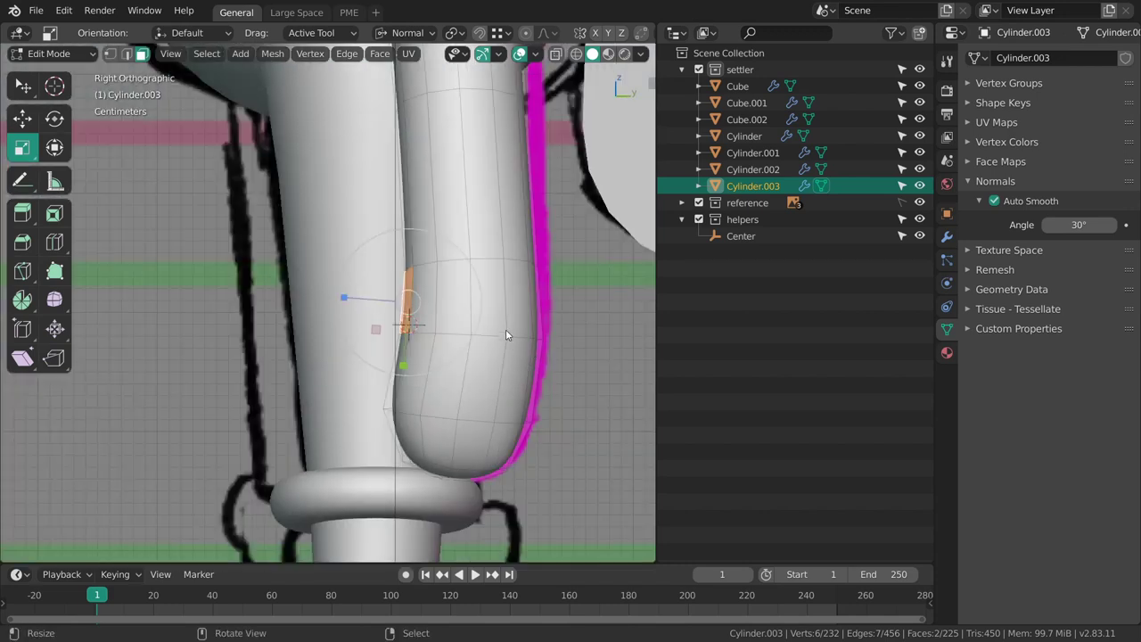
- Extrude the two selected hand faces twice into a thumb, rotating, moving and scaling the extrusions to follow the reference
key(shift+z)
key(e)
drag(502, 305, 510, 327)
key(r)
key(g)
key(e)
key(r)
key(s)
drag(463, 365, 473, 364)
- Move the thumb's end faces sideways into position in the front view
key(KP_1)
shift+middle_drag(490, 359, 484, 321)
key(g)
drag(519, 358, 491, 357)
- Select the thumb's middle edge loop and move it about -0.018 m in X, 0.004 m in Y and -0.002 m in Z
middle_drag(469, 307, 471, 338)
key(2)
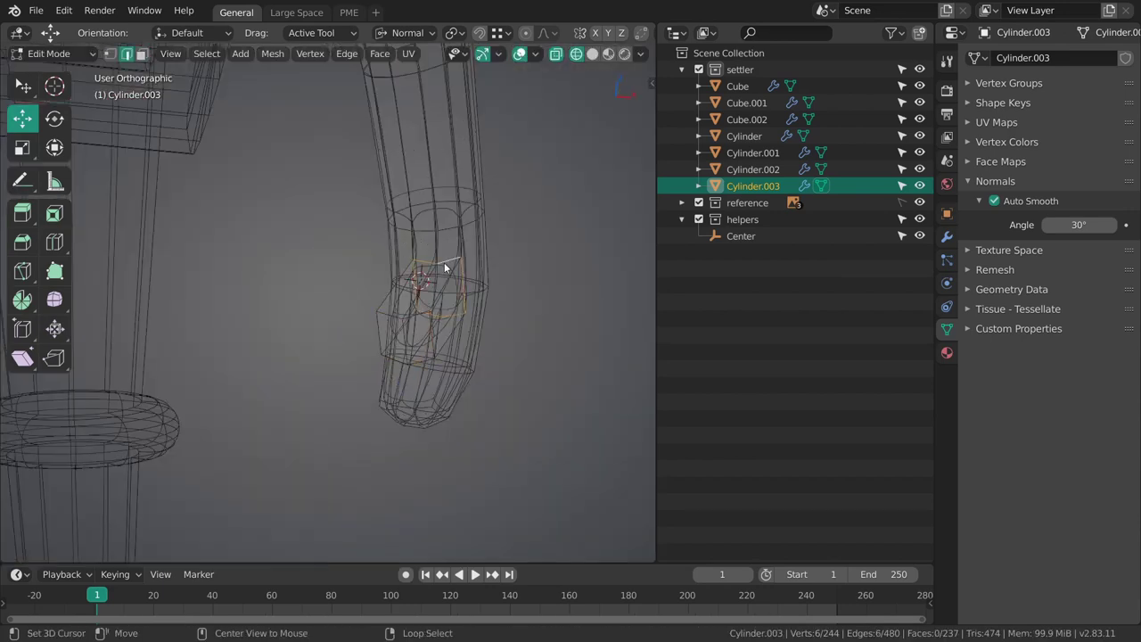
alt+right_click(446, 268)
middle_drag(451, 278, 511, 312)
key(g)
click(466, 326)
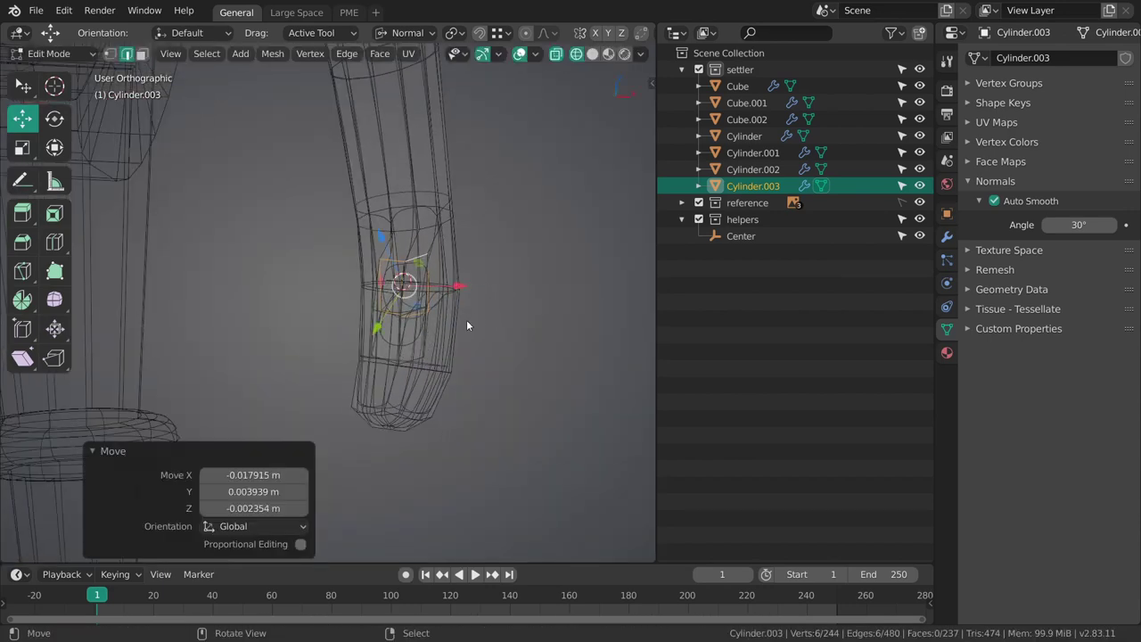
- Select the two end faces of the thumb and reposition them in solid shading
key(3)
click(410, 336)
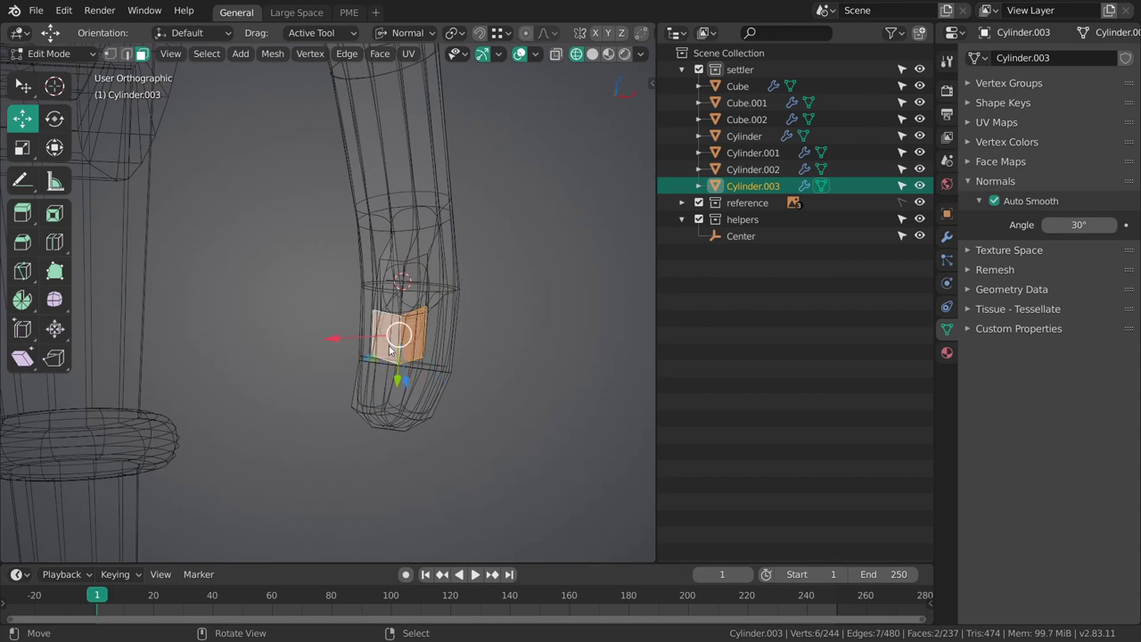
key(z)
click(461, 357)
middle_drag(449, 256, 412, 272)
key(z)
key(z)
click(496, 348)
mouse_move(515, 346)
middle_down()
mouse_move(451, 315)
mouse_move(506, 324)
mouse_move(441, 280)
mouse_move(457, 288)
mouse_move(448, 301)
middle_up()
key(g)
click(483, 331)
- Add one loop cut running around the hand and along the thumb
key(alt+a)
key(ctrl+r)
click(454, 282)
- Select the four end faces of the thumb and round them with LoopTools Circle
key(3)
right_click(386, 321)
ctrl+shift+right_click(357, 374)
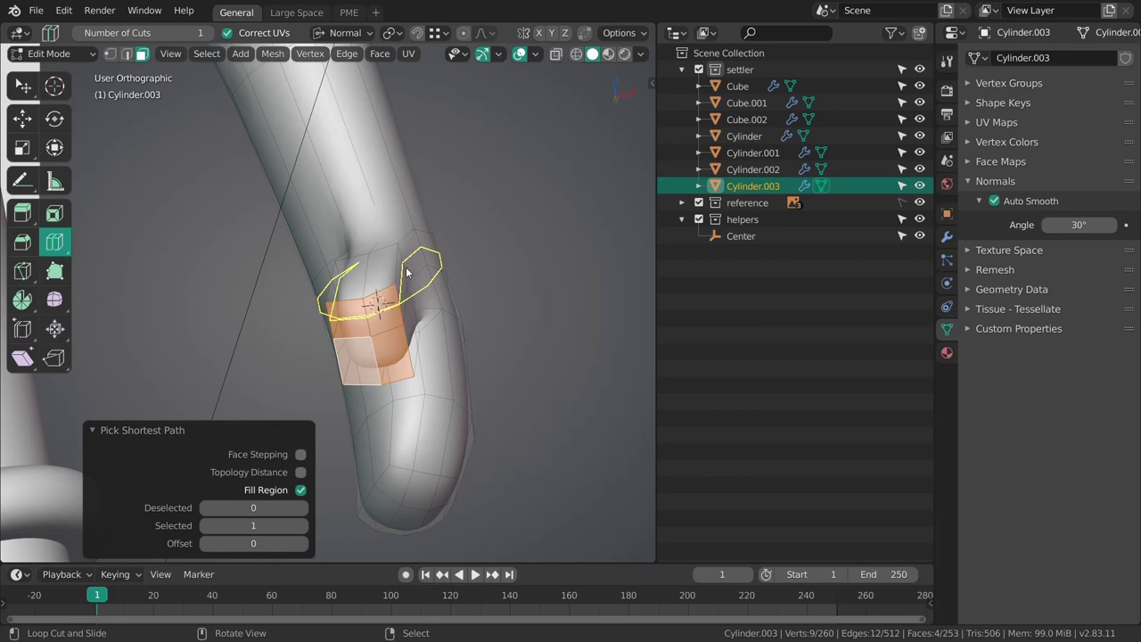
key(w)
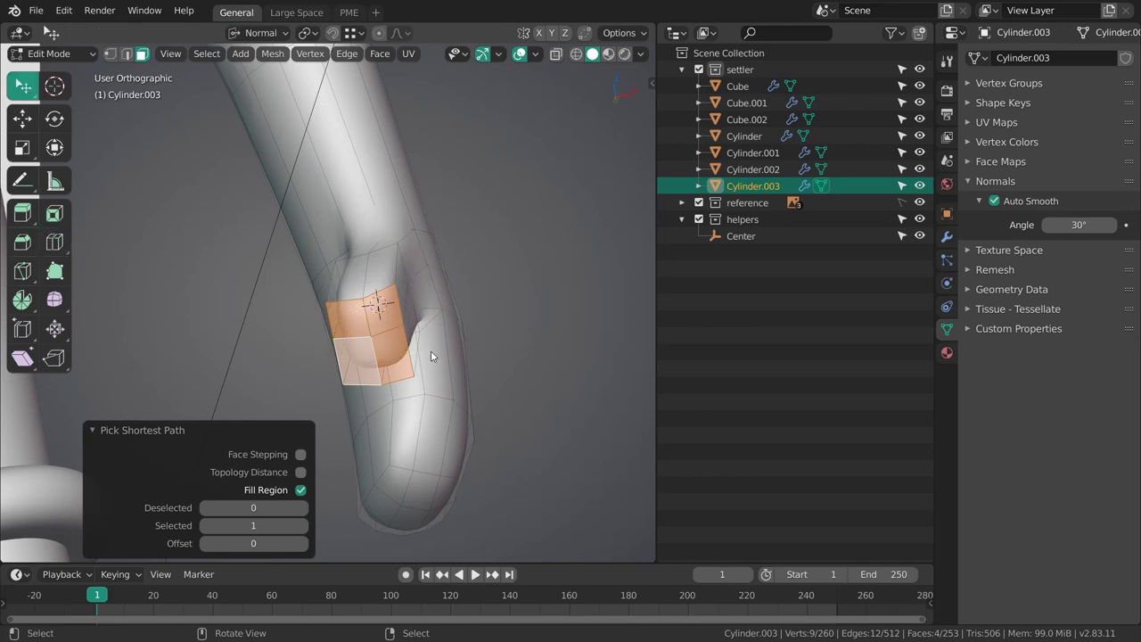
key(q)
click(415, 299)
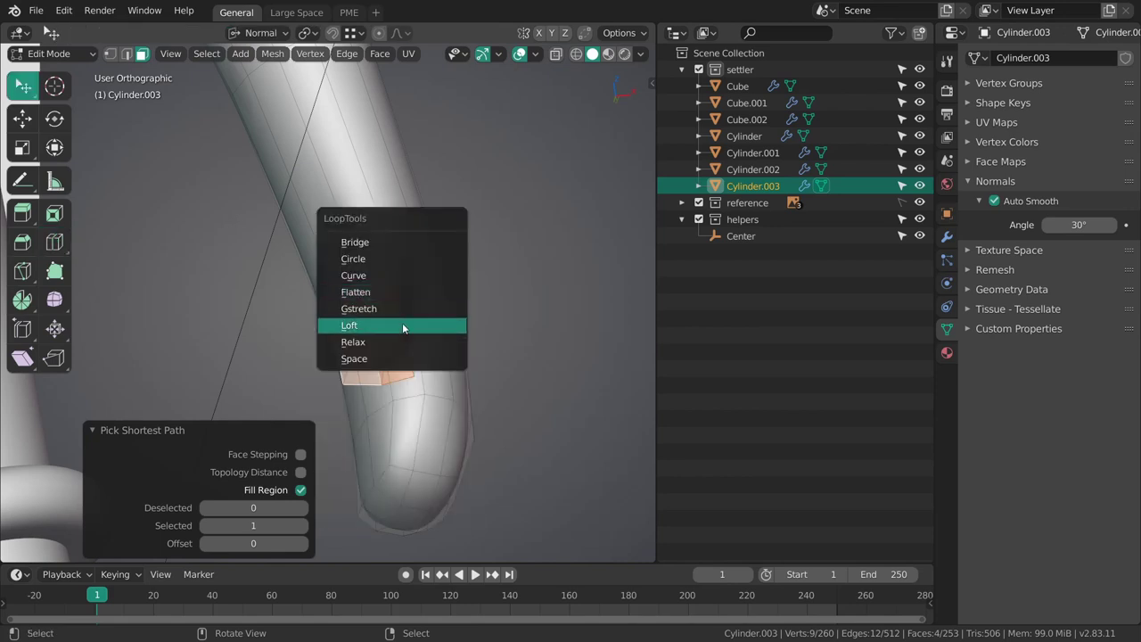
click(404, 263)
- Rotate the rounded end faces to align them with the thumb's direction
middle_drag(402, 278, 426, 327)
scroll(416, 246, up, 2)
key(r)
drag(426, 326, 411, 336)
middle_drag(411, 335, 361, 334)
- Reselect the thumb's end patch from its central vertex, extrude it into a tip, then scale and move it
key(1)
right_click(335, 338)
key(g)
drag(361, 334, 391, 331)
key(ctrl+z)
key(ctrl+KP_Add)
key(e)
key(s)
key(g)
middle_drag(391, 332, 413, 332)
key(alt+a)
- Reposition individual vertices around the new thumb tip to round its outline
right_click(383, 330)
right_click(381, 322)
drag(414, 331, 401, 302)
middle_drag(401, 302, 444, 307)
right_click(354, 301)
drag(355, 303, 359, 312)
mouse_move(359, 312)
middle_down()
mouse_move(392, 312)
mouse_move(343, 311)
middle_up()
right_click(349, 301)
drag(348, 309, 341, 300)
middle_drag(341, 300, 398, 317)
right_click(400, 251)
drag(398, 317, 395, 305)
middle_drag(395, 305, 419, 318)
right_click(430, 305)
drag(430, 308, 422, 332)
- Adjust more single vertices around the thumb from other viewing angles to even out its surface
middle_drag(469, 338, 360, 312)
drag(359, 313, 415, 348)
right_click(405, 313)
middle_drag(441, 350, 400, 323)
right_click(400, 322)
drag(404, 324, 410, 350)
right_click(398, 353)
middle_drag(411, 350, 398, 294)
right_click(394, 284)
drag(393, 284, 403, 278)
mouse_move(403, 279)
middle_down()
mouse_move(393, 295)
mouse_move(427, 332)
mouse_move(419, 401)
mouse_move(390, 338)
mouse_move(425, 366)
mouse_move(373, 400)
mouse_move(352, 374)
mouse_move(423, 332)
middle_up()
right_click(395, 297)
- Move the selected thumb vertex in wireframe shading and return to solid shading
key(z)
click(363, 371)
drag(423, 331, 445, 303)
key(z)
click(478, 328)
mouse_move(481, 337)
middle_down()
mouse_move(436, 343)
mouse_move(460, 363)
middle_up()
key(w)
mouse_move(435, 325)
mouse_down()
mouse_move(437, 342)
mouse_move(434, 314)
mouse_up()
key(ctrl+z)
key(ctrl+z)
middle_drag(434, 316, 440, 362)
drag(441, 355, 447, 347)
key(ctrl+z)
- Check the thumb in wireframe shading, then move its selected vertex in solid shading to smooth the form
mouse_move(443, 366)
middle_down()
mouse_move(451, 372)
mouse_move(433, 352)
middle_up()
key(z)
click(400, 375)
key(z)
click(478, 375)
key(g)
drag(433, 349, 439, 338)
mouse_move(439, 338)
middle_down()
mouse_move(425, 345)
mouse_move(451, 342)
middle_up()
click(442, 336)
- Nudge two vertices along the thumb's edge, the second about 0.0008 m in X, -0.0011 m in Y and -0.0001 m in Z
key(w)
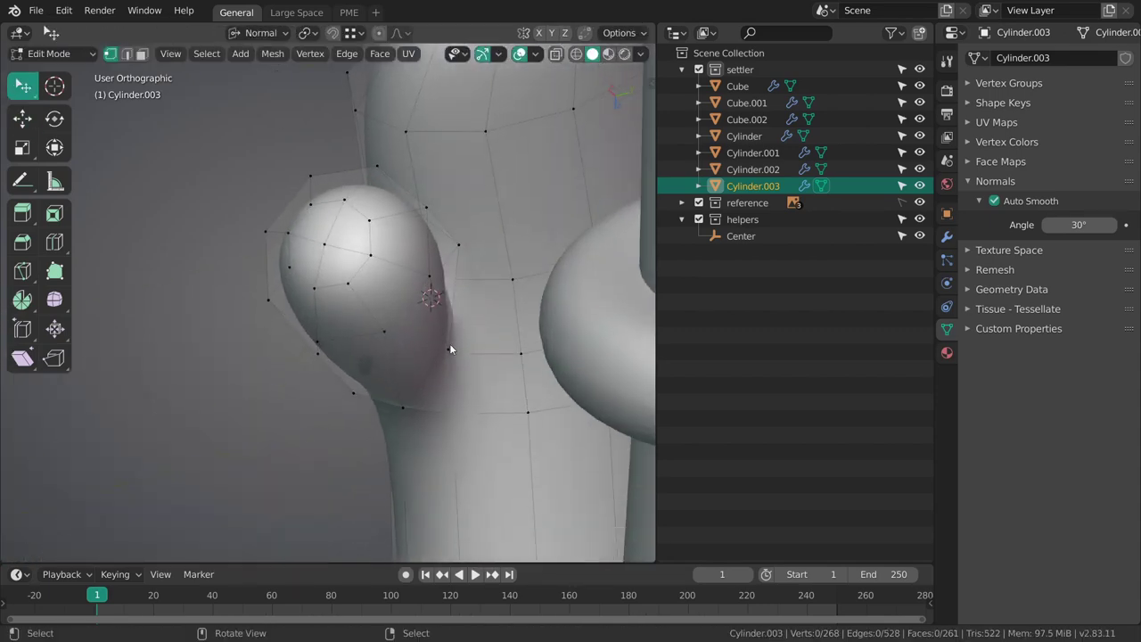
drag(452, 345, 458, 347)
drag(457, 252, 448, 256)
- Examine the forearm, hand and thumb against the front reference drawing and in perspective
middle_drag(446, 268, 435, 295)
key(KP_1)
shift+middle_drag(301, 346, 459, 361)
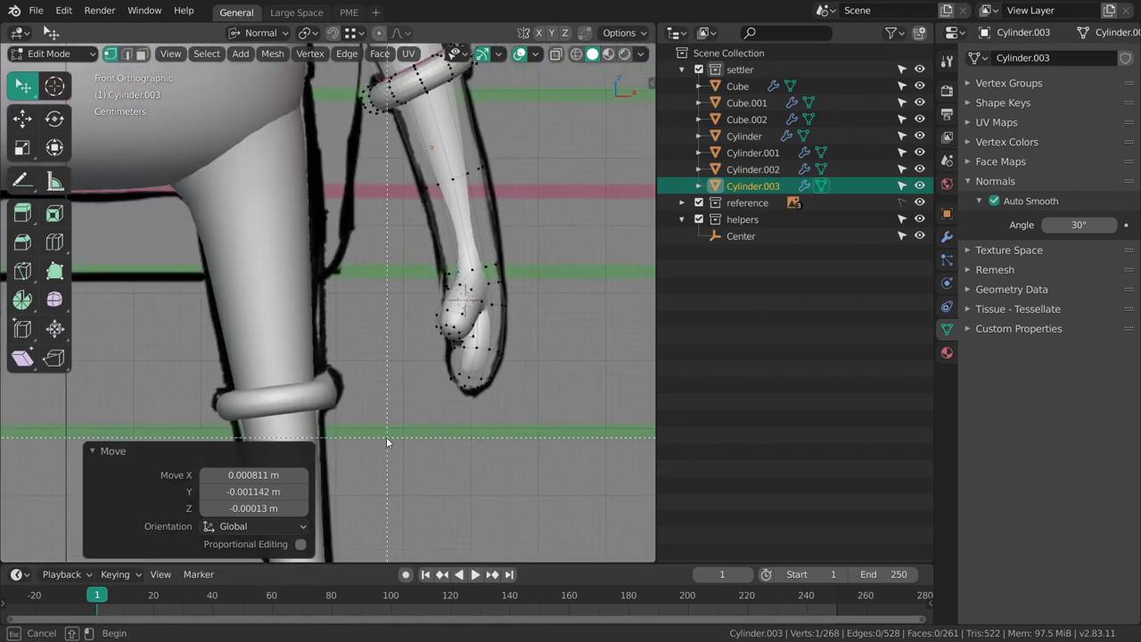
drag(560, 153, 560, 151)
shift+middle_drag(524, 304, 439, 271)
middle_drag(439, 271, 608, 342)
shift+middle_drag(428, 312, 419, 278)
ctrl+middle_drag(428, 278, 455, 191)
key(KP_5)
- Select the two vertices where the hand meets the thumb in X-ray wireframe and slide them along their edges
middle_drag(410, 276, 430, 337)
ctrl+middle_drag(429, 337, 352, 290)
shift+middle_drag(352, 290, 385, 308)
mouse_move(385, 308)
ctrl+middle_down()
mouse_move(405, 330)
mouse_move(494, 334)
mouse_move(420, 345)
ctrl+middle_up()
key(shift+z)
click(461, 279)
shift+click(465, 333)
key(g)
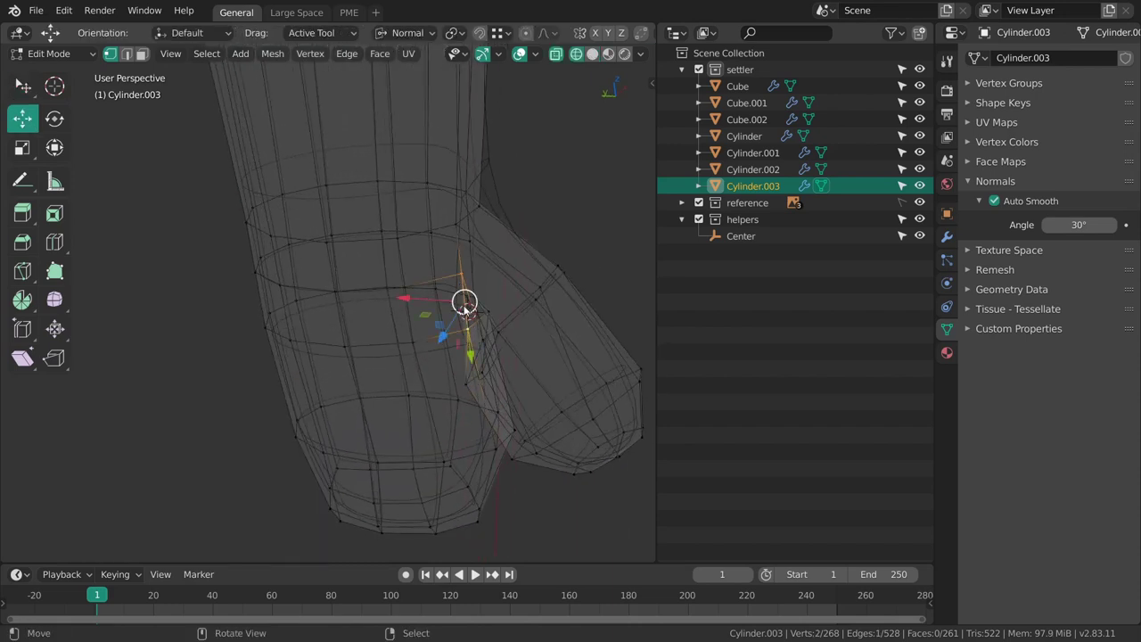
key(g)
key(g)
click(410, 315)
- Slide the vertex above the thumb's base along its edge and return to solid shading
click(456, 228)
mouse_move(456, 231)
middle_down()
mouse_move(416, 242)
mouse_move(479, 306)
middle_up()
key(g)
key(g)
click(383, 251)
key(z)
key(z)
click(499, 326)
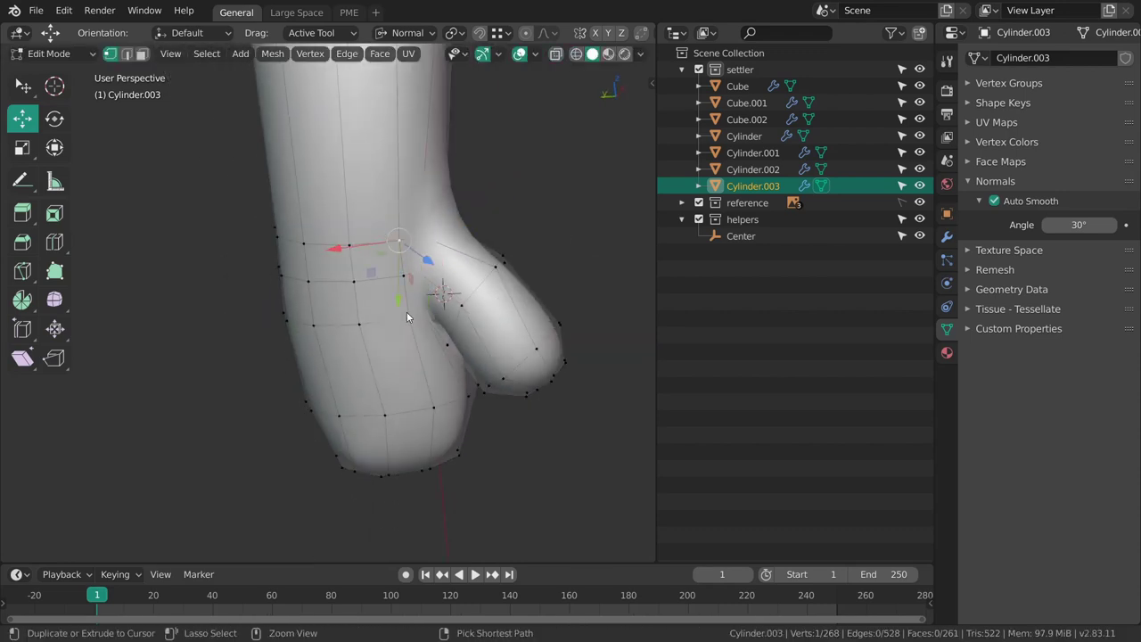
- Select the vertex column on the hand nearest the thumb and slide it away from the thumb
ctrl+click(392, 282)
key(g)
key(g)
click(393, 284)
- Select the three vertices of the next column across the hand and slide them away from the thumb
click(350, 245)
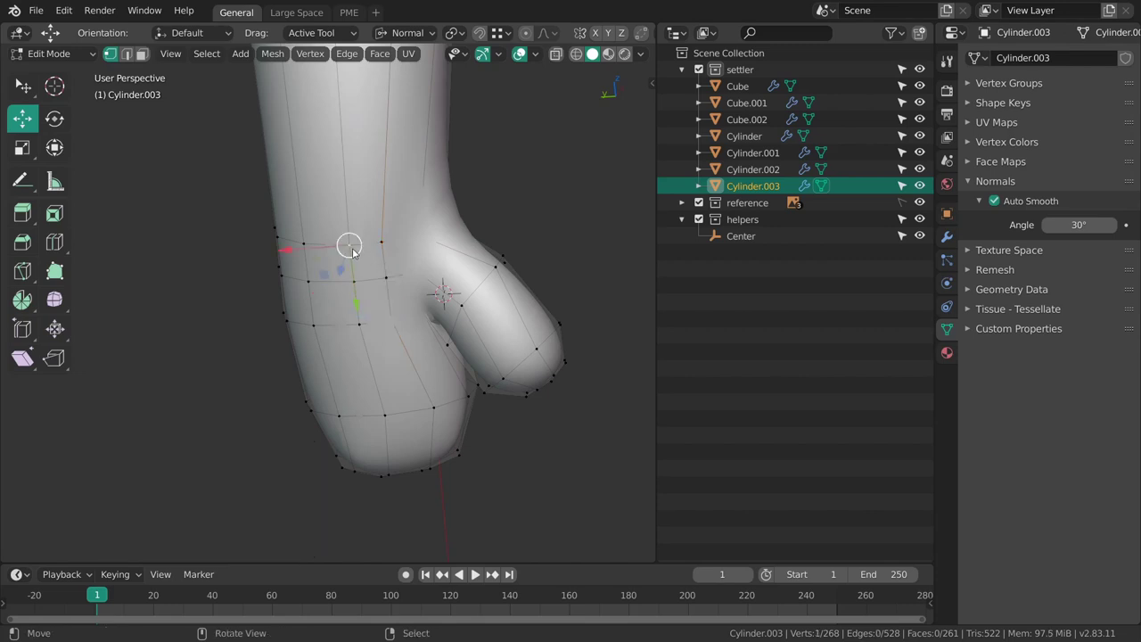
ctrl+click(357, 323)
key(g)
key(g)
click(344, 291)
- Select the vertex column on the hand next to the thumb's base and slide it along its edges
click(381, 244)
ctrl+click(392, 321)
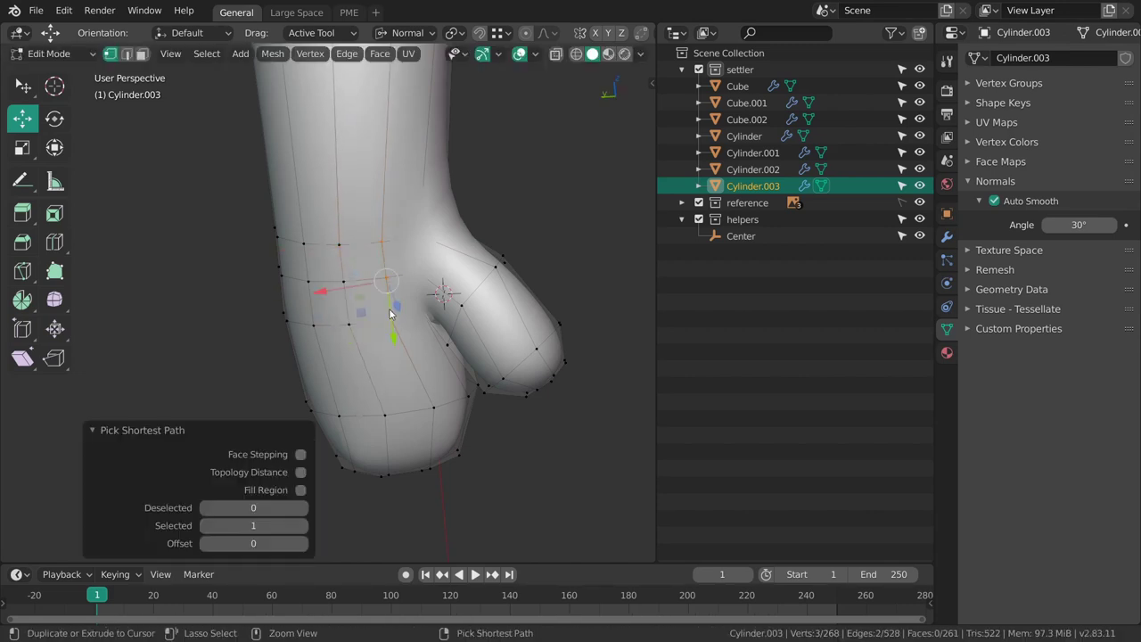
key(g)
key(g)
click(404, 277)
key(alt+a)
- Switch to the select tool and nudge individual vertices around the base of the thumb
middle_drag(398, 413, 440, 309)
key(w)
right_drag(440, 309, 428, 307)
right_drag(382, 313, 433, 305)
middle_drag(506, 291, 420, 301)
right_drag(418, 300, 404, 300)
middle_drag(403, 300, 467, 319)
right_drag(465, 304, 463, 303)
middle_drag(464, 304, 254, 401)
- Select a path of vertices between the hand and the thumb's base and move it slightly
right_click(407, 290)
middle_drag(553, 294, 395, 299)
ctrl+right_click(365, 366)
middle_drag(366, 366, 390, 372)
key(g)
drag(390, 372, 375, 373)
key(alt+a)
- Fine-tune the position of a single vertex near the thumb's base, viewed from another angle
mouse_move(379, 362)
middle_down()
mouse_move(370, 344)
mouse_move(371, 356)
middle_up()
key(w)
right_drag(369, 358, 373, 358)
middle_drag(374, 362, 336, 337)
shift+middle_drag(336, 337, 428, 360)
key(alt+a)
- Cut a new edge loop into the hand near the thumb's base and slide it along the surface
key(ctrl+r)
drag(364, 306, 368, 303)
alt+right_click(381, 272)
key(shift+space)
key(g)
key(g)
key(g)
click(397, 279)
key(alt+a)
- In X-ray wireframe, select the two vertices at the top of the thumb's base and move them to round the transition
middle_drag(399, 280, 580, 332)
middle_drag(366, 334, 515, 303)
key(shift+z)
shift+middle_drag(403, 302, 398, 327)
scroll(428, 289, up, 3)
right_click(377, 317)
ctrl+right_click(411, 304)
drag(374, 330, 384, 317)
middle_drag(385, 317, 408, 342)
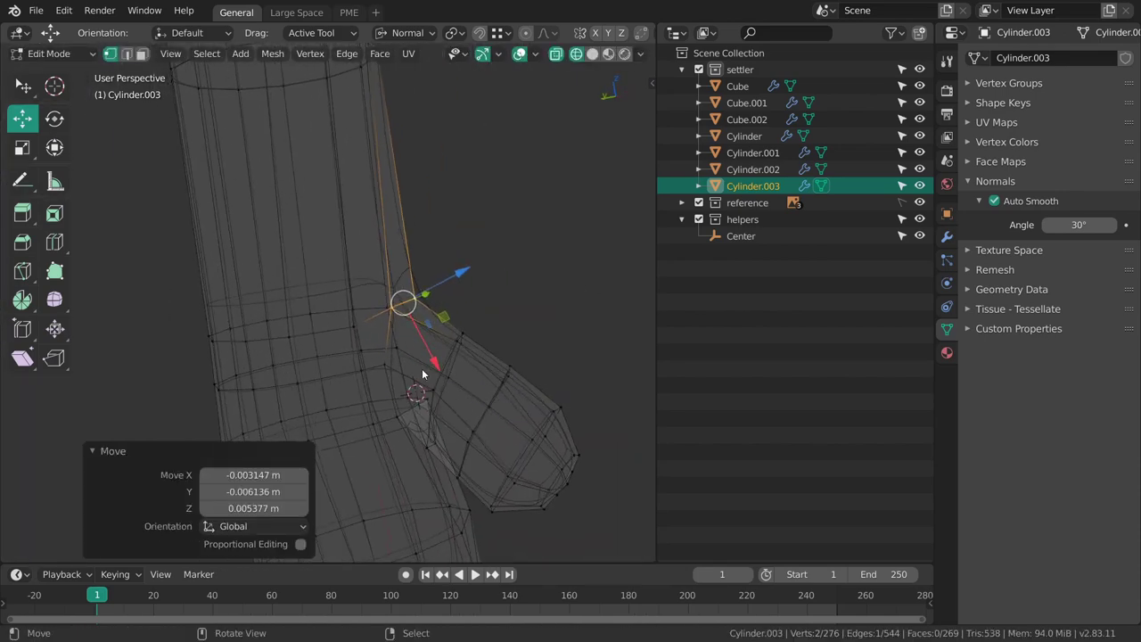
- In right orthographic view, move the vertices where the thumb leaves the wrist onto the reference outline
key(grave)
click(388, 323)
shift+middle_drag(448, 375, 531, 367)
key(grave)
click(529, 333)
ctrl+middle_drag(530, 368, 464, 214)
key(KP_5)
shift+middle_drag(439, 318, 374, 384)
shift+middle_drag(374, 383, 374, 355)
ctrl+middle_drag(374, 355, 400, 286)
key(alt+a)
shift+middle_drag(451, 258, 457, 343)
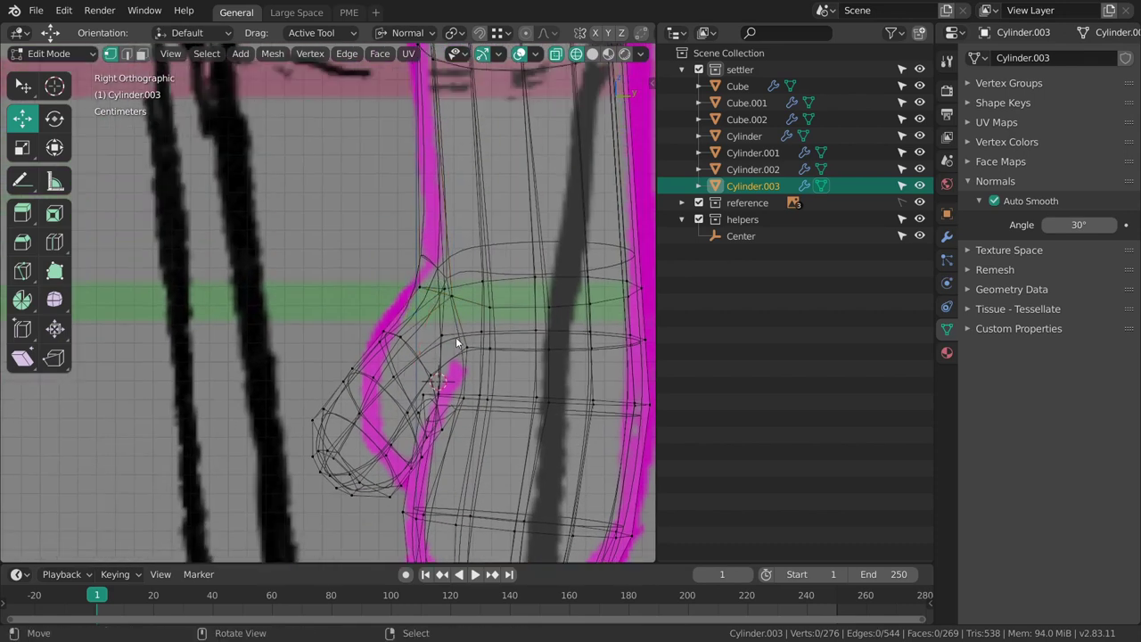
key(g)
click(448, 298)
key(alt+a)
- Move the vertices on the upper outer edge of the thumb's base onto the reference outline
key(g)
click(399, 343)
key(alt+a)
- Enter Sculpt Mode and pull the thumb toward the reference outline with the Grab brush
shift+middle_drag(384, 490, 401, 402)
key(ctrl+Tab)
click(369, 360)
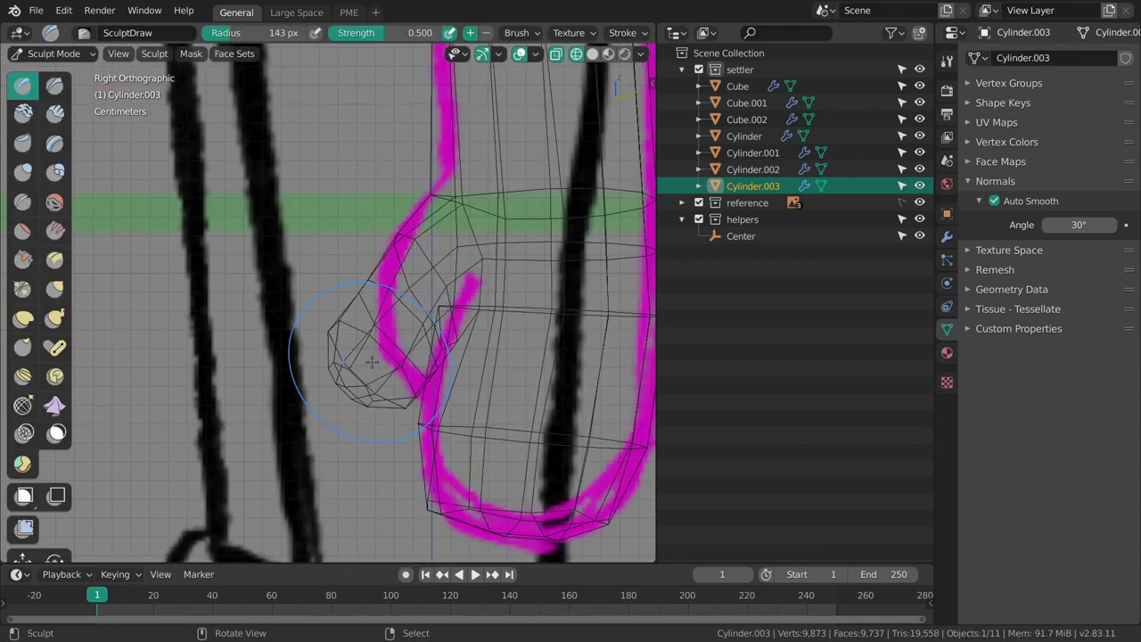
key(g)
key(f)
click(343, 362)
mouse_move(339, 358)
mouse_down()
mouse_move(359, 354)
mouse_move(366, 329)
mouse_up()
- Refine the thumb's contour against the reference with the Grab brush, varying its radius
key(f)
click(351, 360)
key(f)
click(386, 323)
key(f)
click(328, 337)
drag(377, 286, 374, 286)
key(f)
click(374, 290)
- Return to Object Mode, apply the arm object's transform and re-enter Sculpt Mode
key(ctrl+Tab)
key(ctrl+a)
click(379, 303)
key(ctrl+Tab)
click(380, 367)
- Adjust the thumb's shape with a resized Grab brush, checking it from the front and oblique angles
key(f)
click(391, 284)
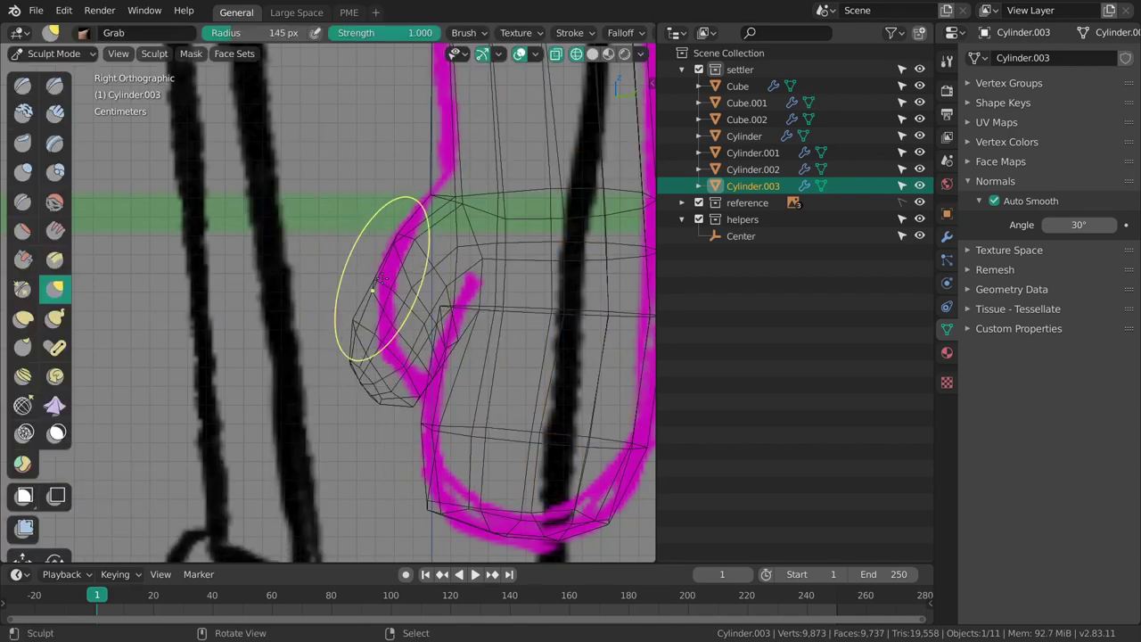
middle_drag(373, 290, 584, 301)
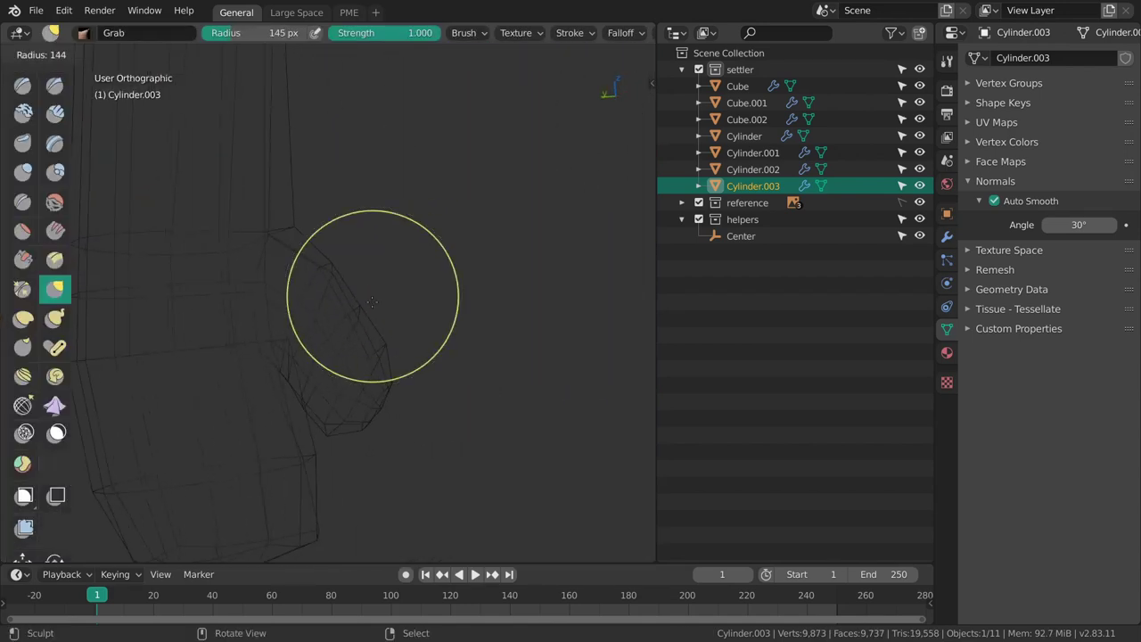
middle_drag(546, 336, 496, 328)
key(f)
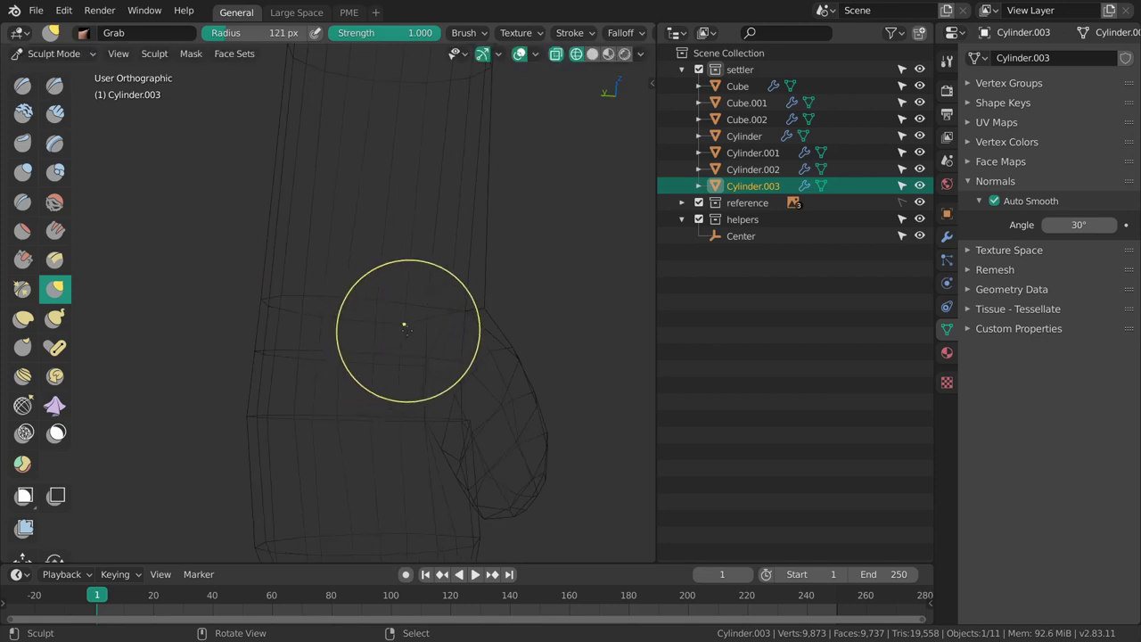
key(KP_1)
key(f)
click(410, 266)
middle_drag(419, 259, 314, 303)
mouse_move(468, 286)
middle_down()
mouse_move(518, 309)
mouse_move(446, 317)
mouse_move(477, 309)
middle_up()
- Return to Edit Mode and add two edge loops around the hand below the thumb
key(ctrl+Tab)
key(Tab)
key(ctrl+r)
drag(511, 291, 521, 286)
middle_drag(514, 300, 498, 339)
drag(507, 353, 512, 359)
key(alt+a)
- In edge select mode with solid shading, select an edge loop around the lower hand and slide it toward the fingertips
key(2)
alt+right_click(485, 326)
key(shift+z)
middle_drag(512, 329, 488, 306)
key(g)
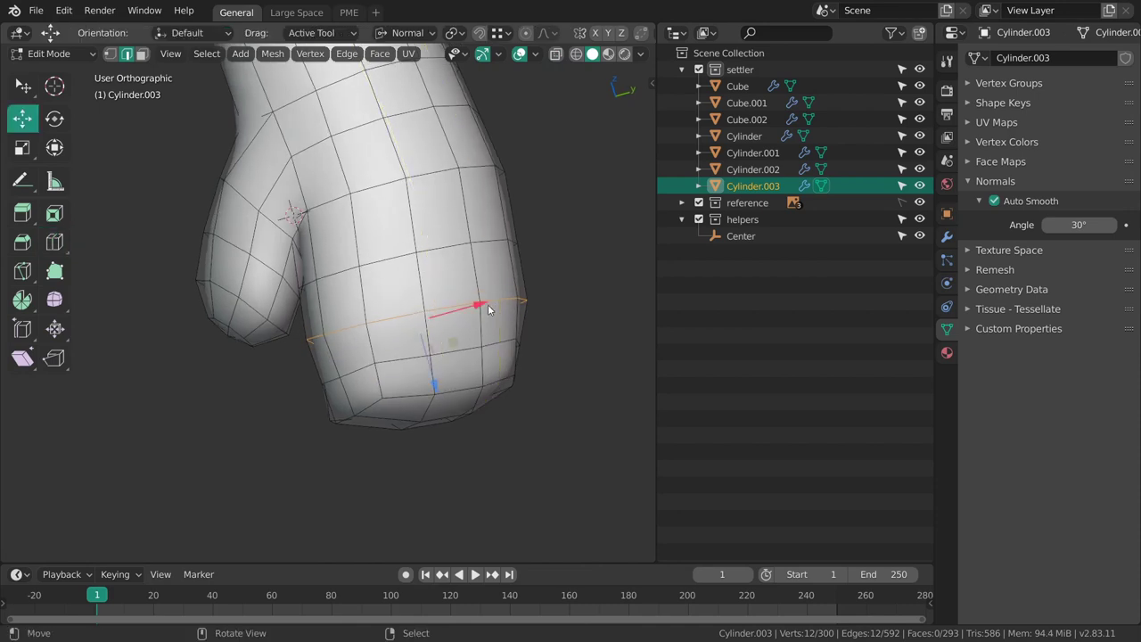
key(g)
key(g)
click(496, 339)
- Select the three edge loops around the lower hand one after another and adjust each with Shrink/Fatten to round the hand
alt+right_click(495, 343)
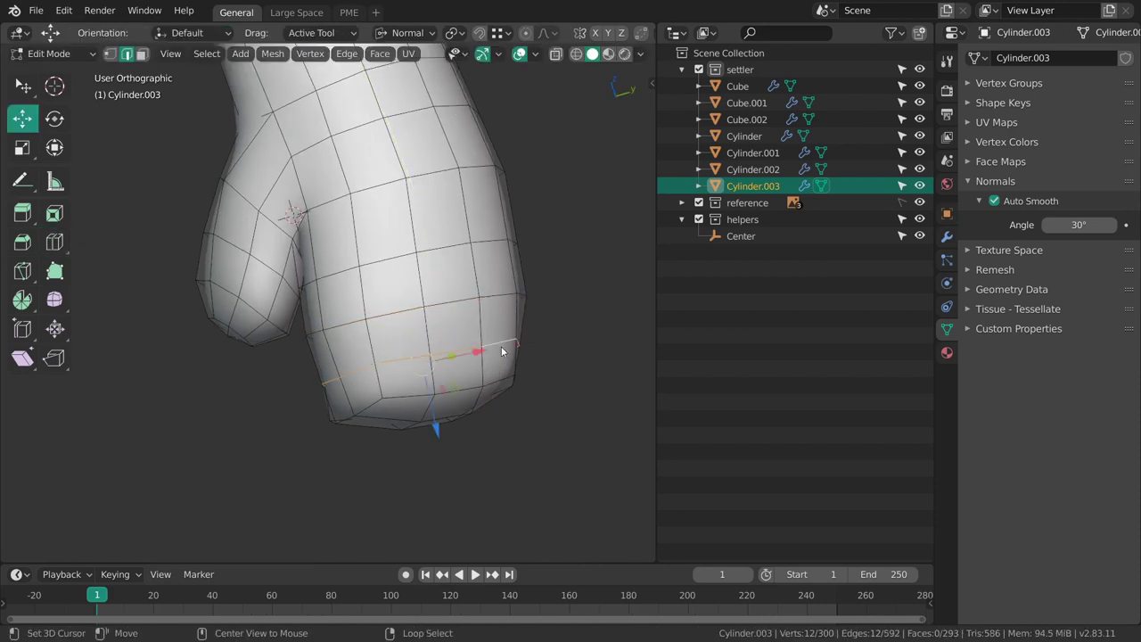
key(alt+s)
drag(569, 398, 570, 398)
click(568, 393)
alt+right_click(503, 300)
key(alt+s)
click(556, 373)
key(alt+a)
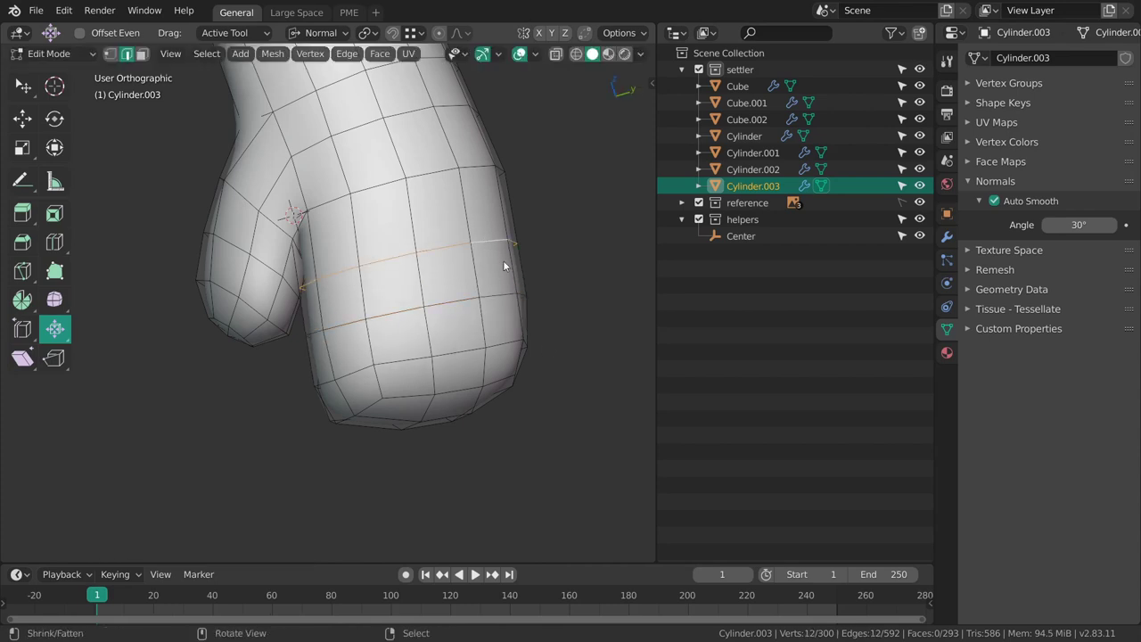
key(alt+s)
click(533, 315)
middle_drag(526, 316, 443, 250)
key(alt+a)
- In Sculpt Mode, smooth the underside of the hand with the Smooth brush at strength 0.083
key(ctrl+Tab)
click(419, 303)
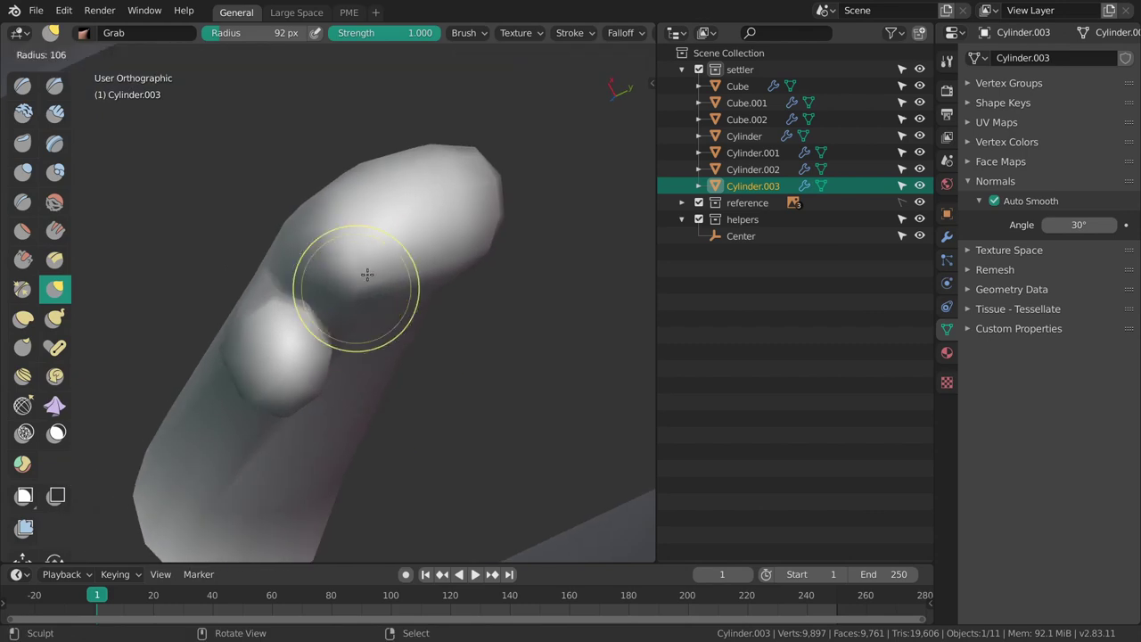
key(shift+f)
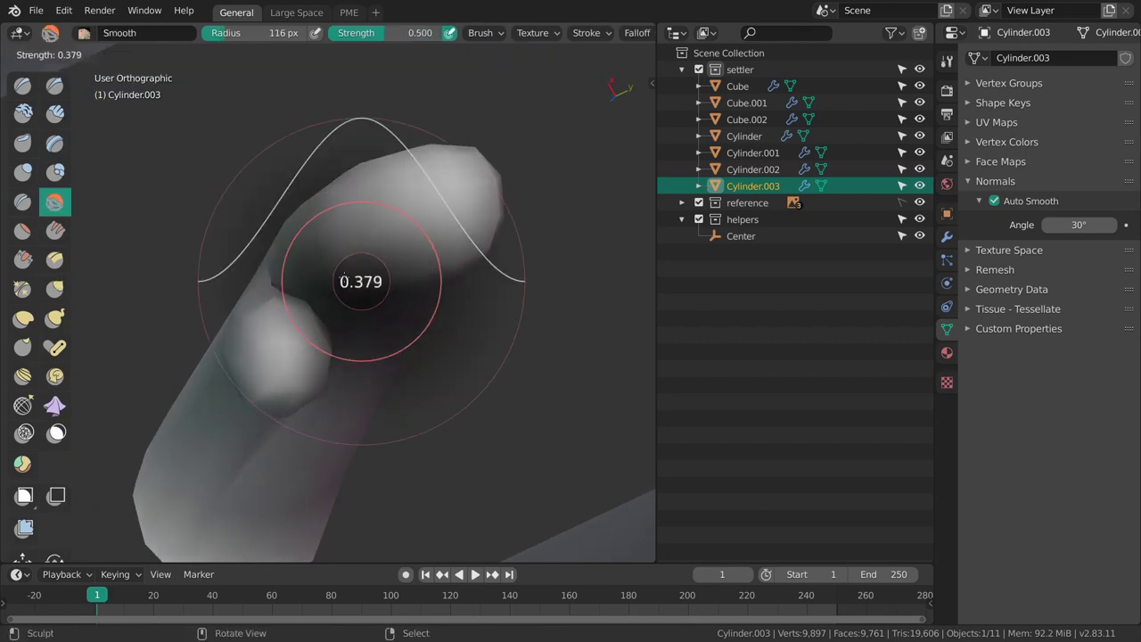
click(305, 259)
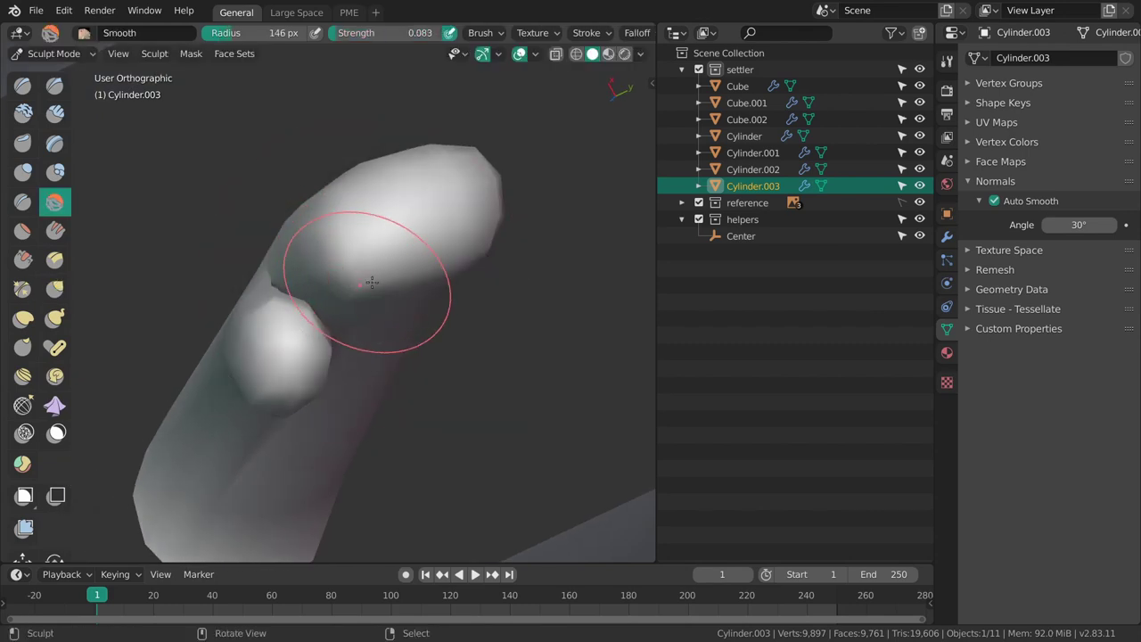
shift+middle_drag(363, 280, 388, 308)
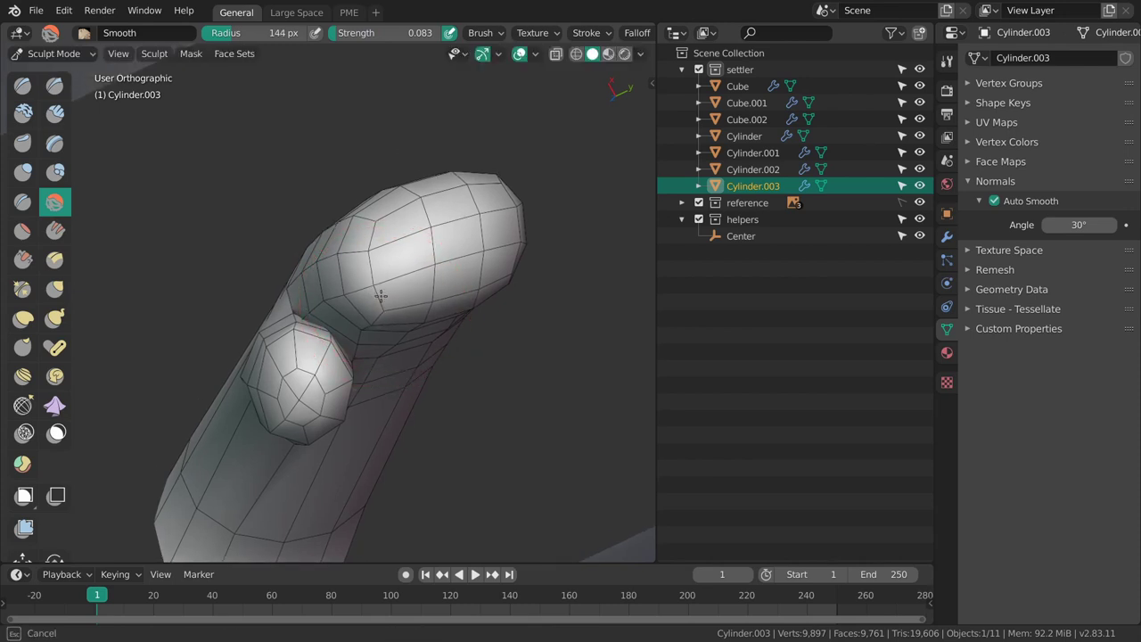
drag(410, 303, 396, 230)
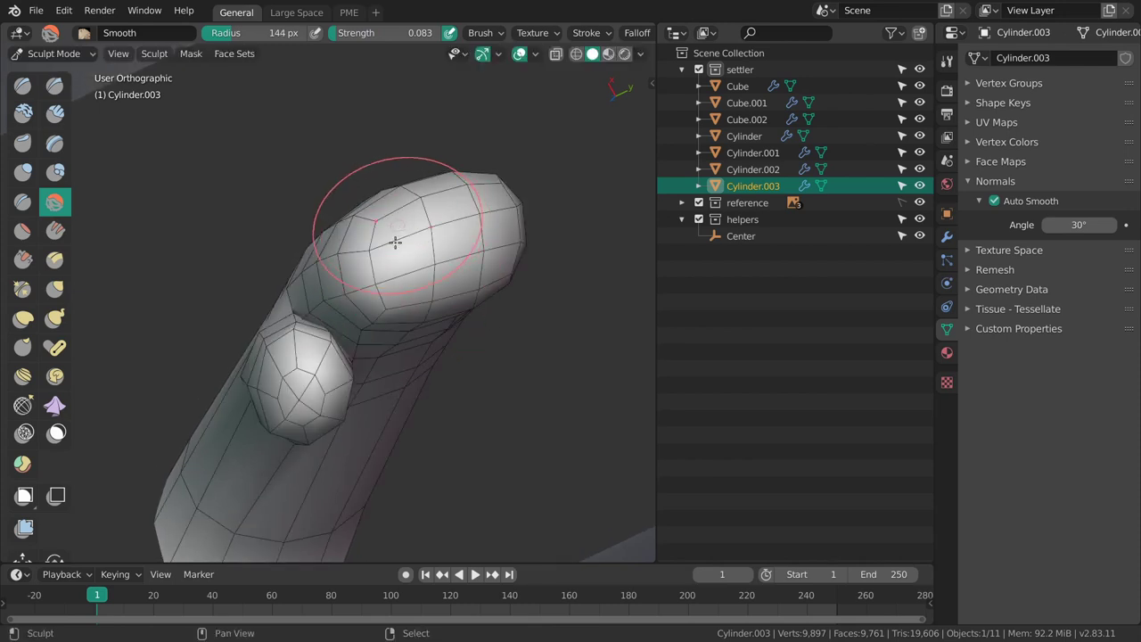
click(535, 54)
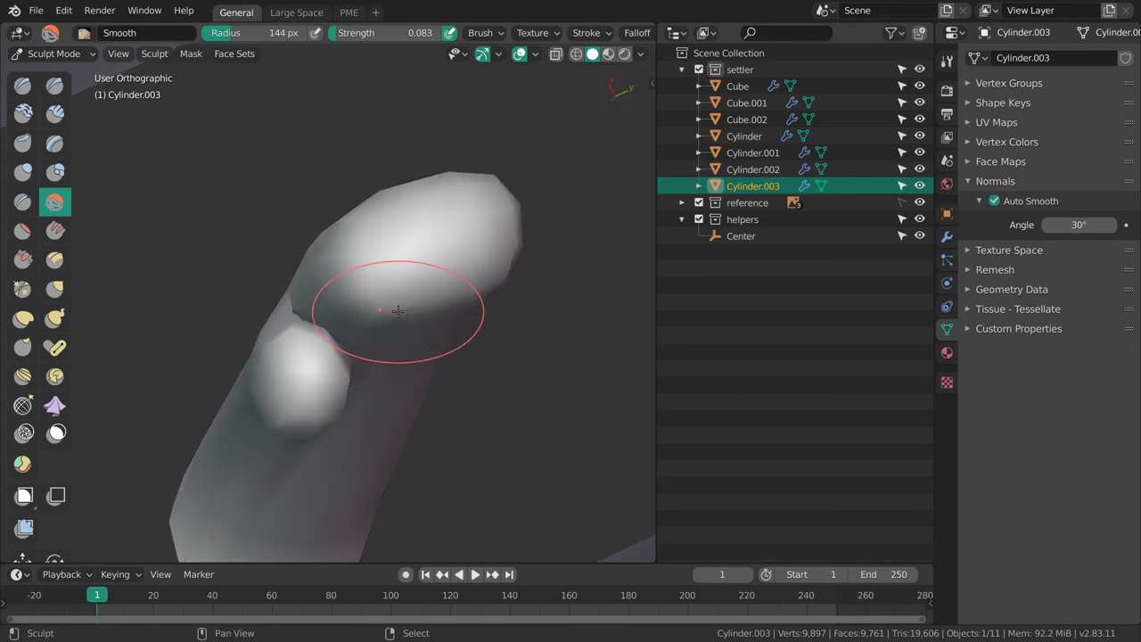
- Continue smoothing the fingertip end of the hand with the Smooth brush, starting at an 80 px radius
key(f)
click(330, 310)
mouse_move(407, 323)
middle_down()
mouse_move(369, 314)
mouse_move(358, 289)
middle_up()
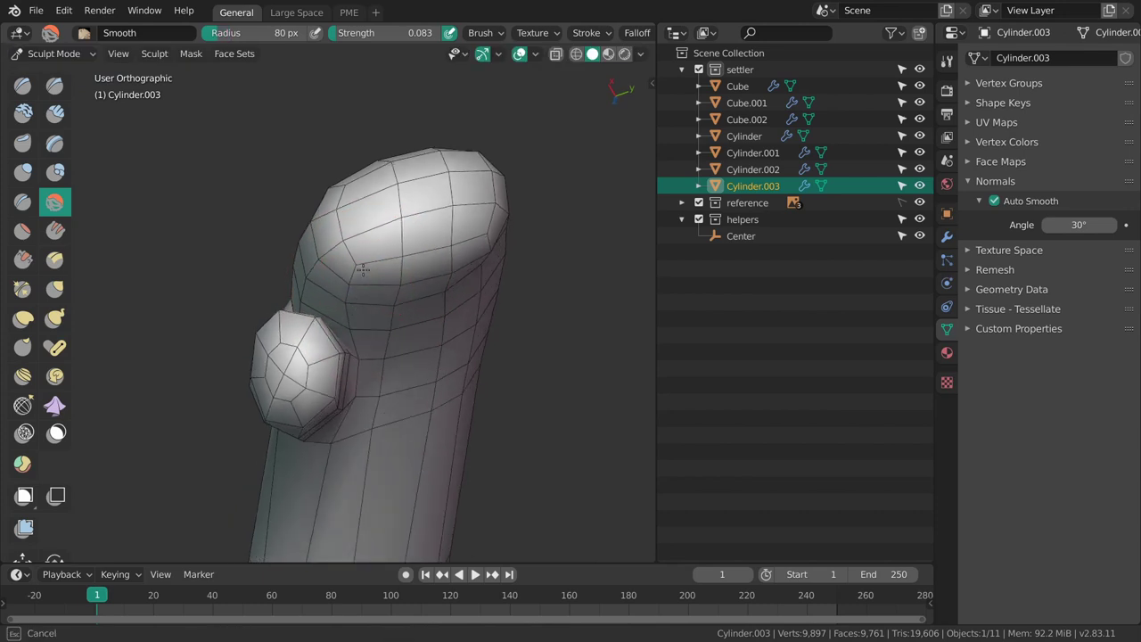
key(f)
click(520, 255)
mouse_move(517, 254)
middle_down()
mouse_move(436, 231)
mouse_move(492, 251)
mouse_move(487, 225)
mouse_move(413, 248)
mouse_move(434, 322)
middle_up()
- Reshape the hand's tip and palm side with the Grab brush, varying its radius
key(g)
key(f)
click(464, 241)
key(f)
click(472, 223)
key(f)
click(528, 227)
click(376, 254)
drag(431, 307, 427, 307)
mouse_move(427, 306)
middle_down()
mouse_move(387, 295)
mouse_move(417, 348)
mouse_move(395, 363)
mouse_move(406, 314)
middle_up()
- Set the Grab brush to a radius of 118 px and a strength of 0.374 for the palm
key(f)
click(447, 354)
key(shift+f)
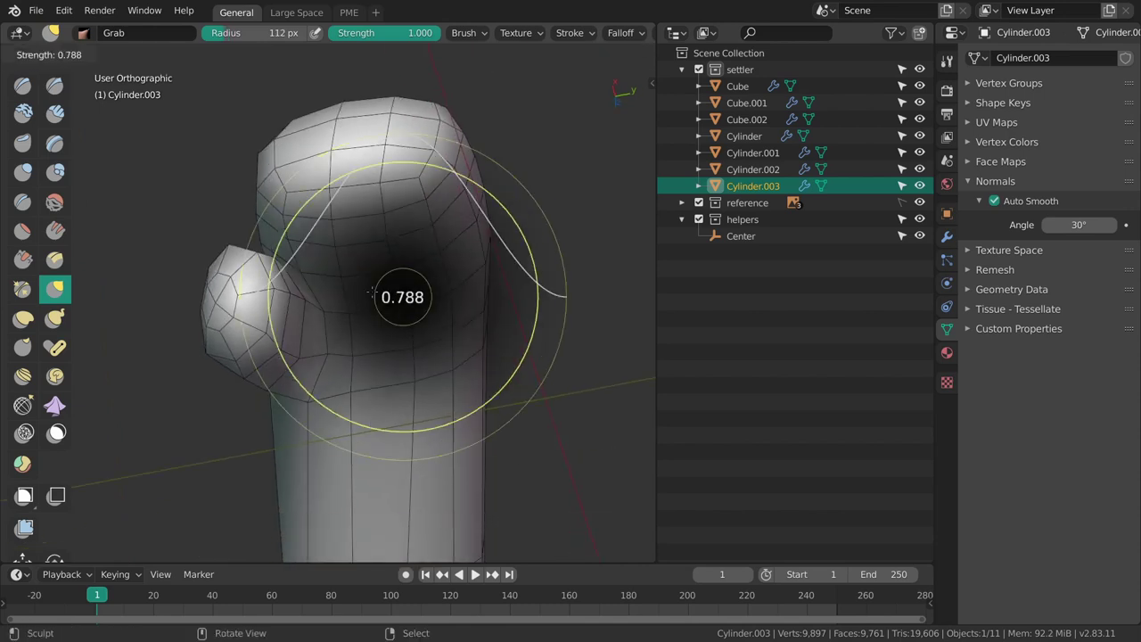
click(289, 298)
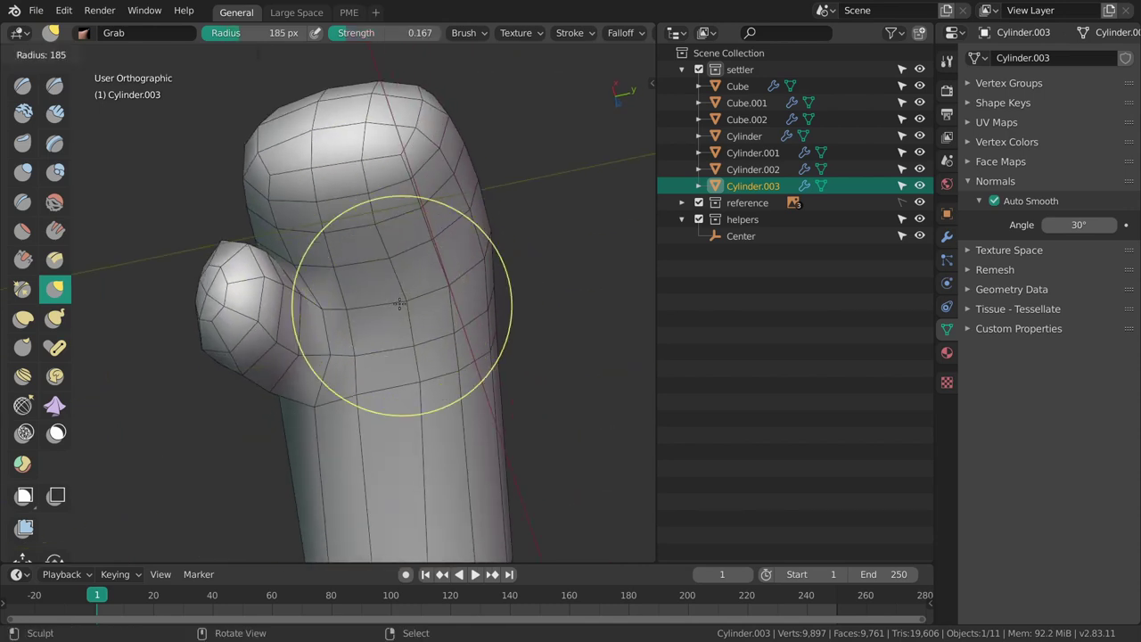
key(shift+f)
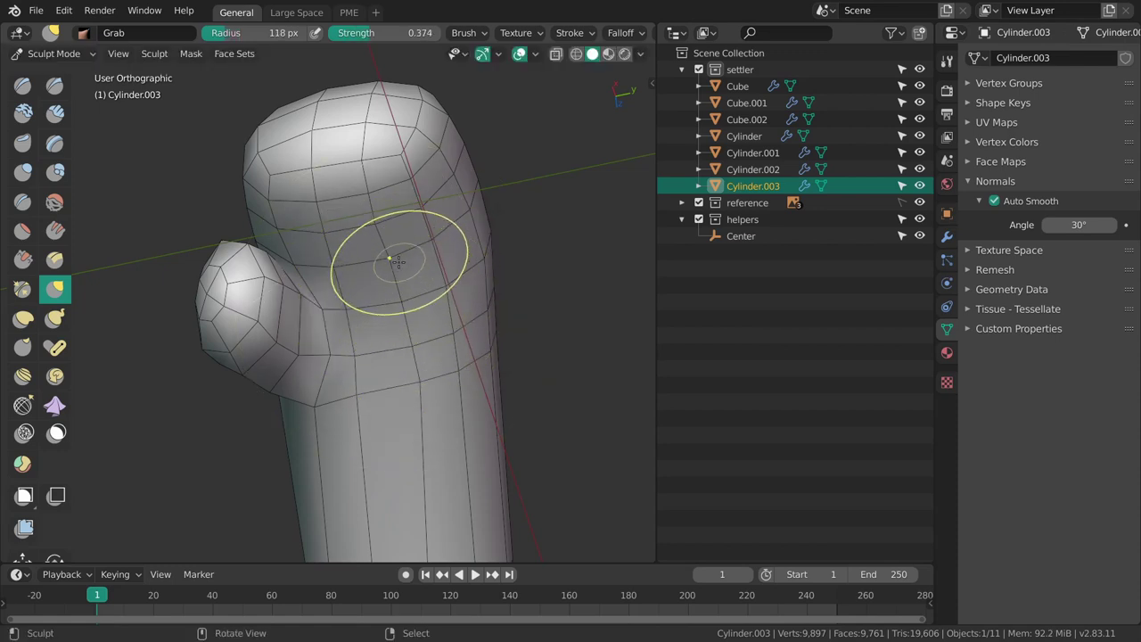
- Pull the palm side of the hand into shape with the Grab brush at a radius of 181 px
mouse_move(432, 417)
shift+middle_down()
mouse_move(414, 239)
mouse_move(410, 309)
mouse_move(435, 310)
mouse_move(373, 332)
mouse_move(397, 362)
mouse_move(416, 307)
mouse_move(299, 276)
mouse_move(362, 285)
mouse_move(370, 298)
shift+middle_up()
key(f)
click(384, 336)
key(f)
click(311, 276)
key(f)
click(368, 298)
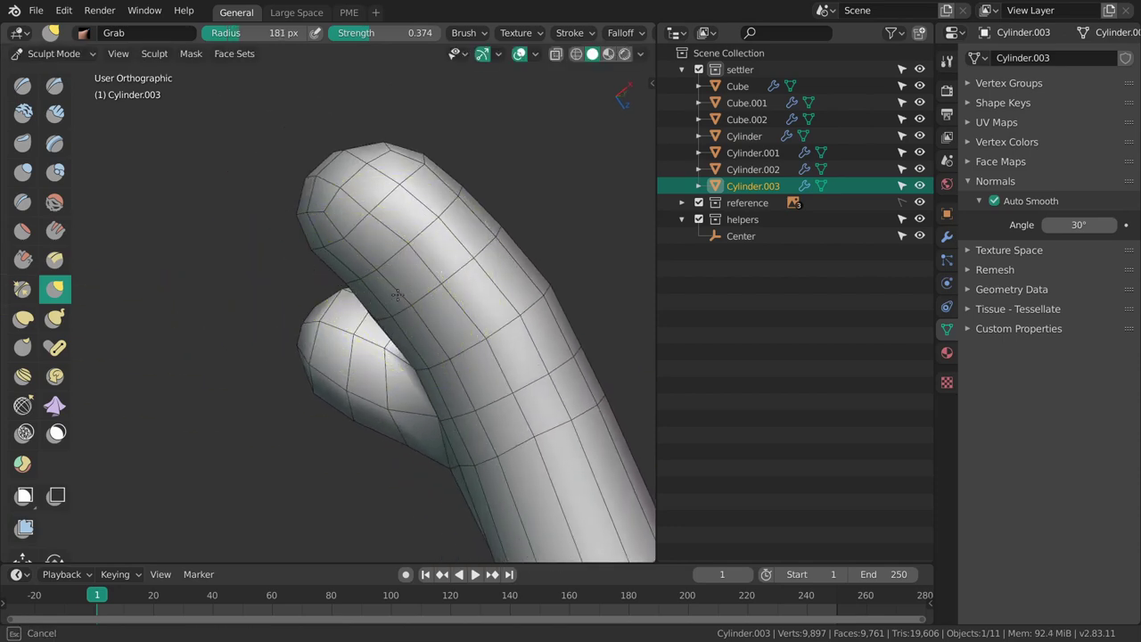
drag(395, 296, 398, 289)
- Adjust the hand's shape further with a resized Grab brush, and return to Object Mode with nothing selected
middle_drag(397, 287, 571, 234)
mouse_move(237, 284)
middle_down()
mouse_move(354, 303)
mouse_move(424, 284)
mouse_move(367, 270)
mouse_move(375, 318)
middle_up()
key(f)
click(361, 269)
drag(382, 256, 386, 257)
middle_drag(385, 256, 607, 337)
scroll(535, 325, down, 2)
mouse_move(396, 299)
middle_down()
mouse_move(407, 310)
mouse_move(352, 317)
mouse_move(434, 294)
mouse_move(414, 308)
middle_up()
key(ctrl+Tab)
click(535, 308)
key(Tab)
key(alt+a)
shift+middle_drag(370, 318, 451, 311)
- In Sculpt Mode, nudge the wrist area of the arm with the Grab brush after reducing its radius
key(ctrl+Tab)
key(f)
click(407, 317)
middle_drag(385, 292, 399, 292)
key(f)
click(425, 291)
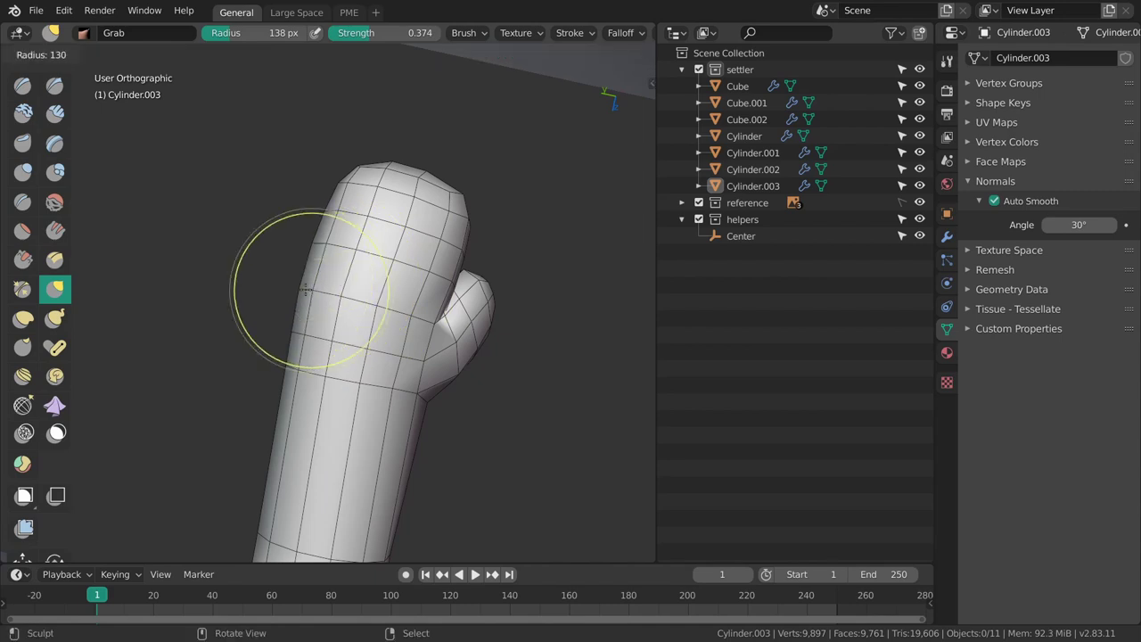
middle_drag(313, 307, 402, 341)
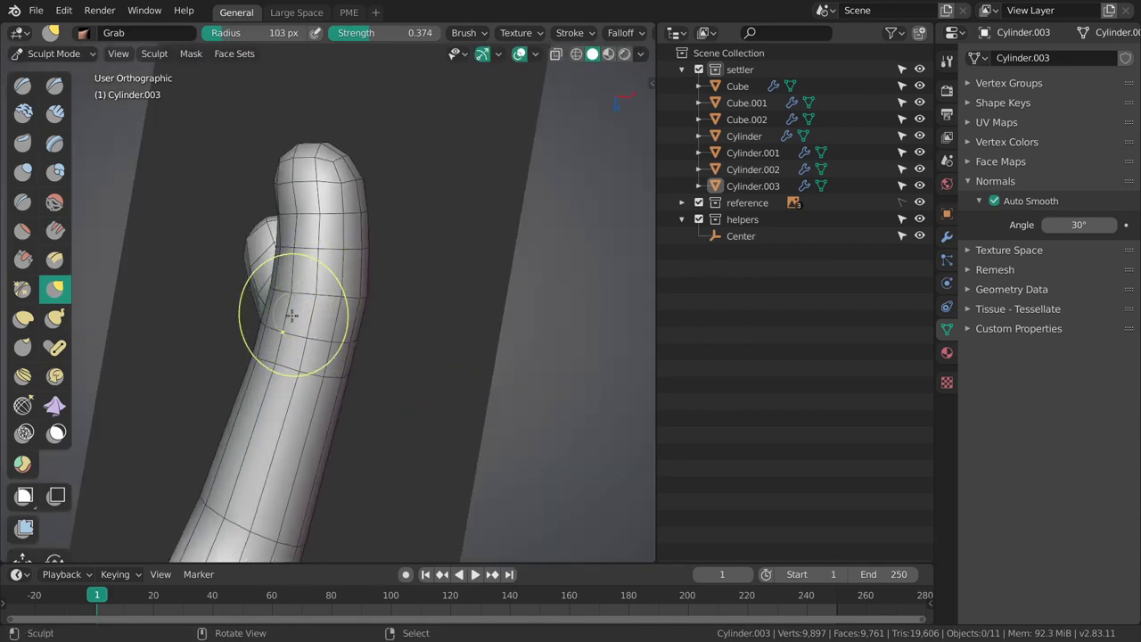
drag(279, 367, 283, 367)
middle_drag(289, 366, 484, 323)
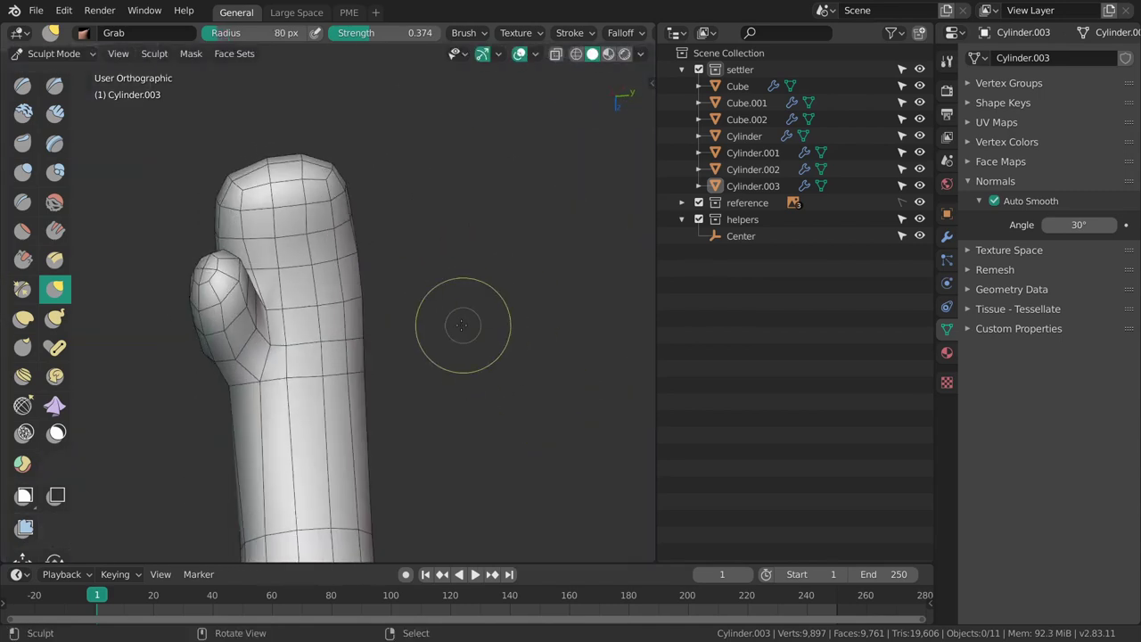
- Leave Sculpt Mode and cut a new edge loop around the arm in Edit Mode
shift+middle_drag(404, 341, 458, 301)
key(ctrl+Tab)
click(394, 302)
scroll(449, 393, down, 3)
middle_drag(446, 391, 424, 383)
scroll(384, 370, up, 3)
key(ctrl+Tab)
scroll(355, 383, up, 4)
scroll(477, 474, down, 4)
key(ctrl+r)
drag(471, 453, 476, 377)
shift+middle_drag(476, 378, 298, 403)
- Slide the new edge loop along the arm to its place and deselect it
key(shift+space)
key(g)
key(g)
key(g)
click(414, 272)
click(426, 314)
- In the front view, bevel the forearm's middle edge loop with one segment and an offset of 0.0497 m
middle_drag(540, 387, 480, 269)
shift+middle_drag(426, 307, 477, 315)
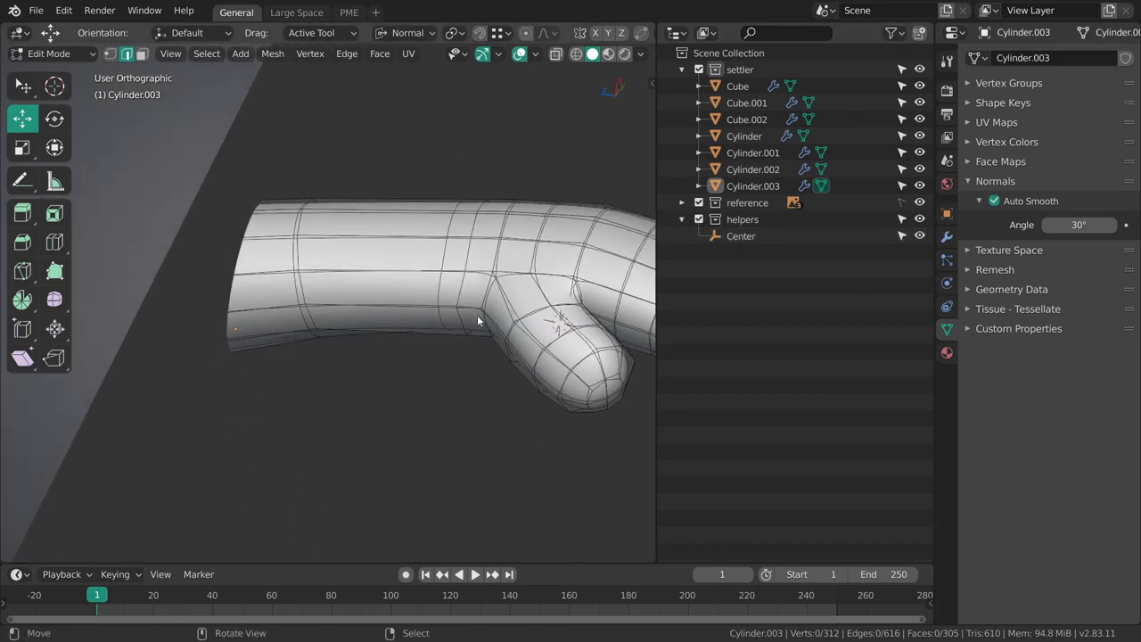
key(alt+b)
key(KP_1)
ctrl+middle_drag(416, 343, 389, 285)
key(ctrl+b)
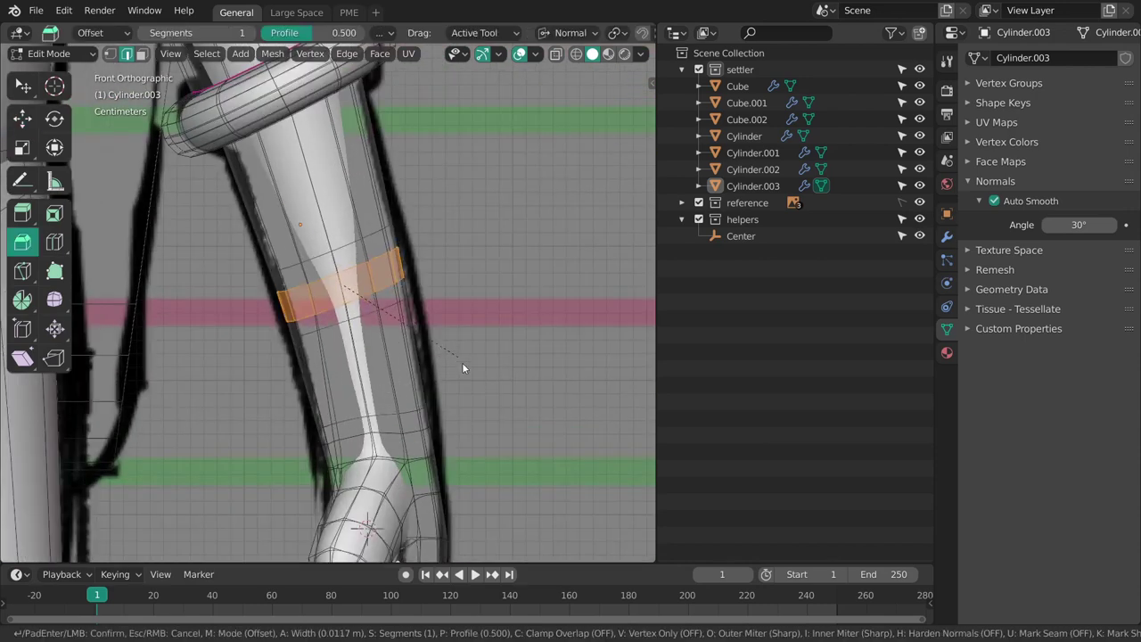
click(483, 408)
- Turn off the Edit Mode display of the arm's Subdivision Surface modifier and return to Object Mode
click(947, 239)
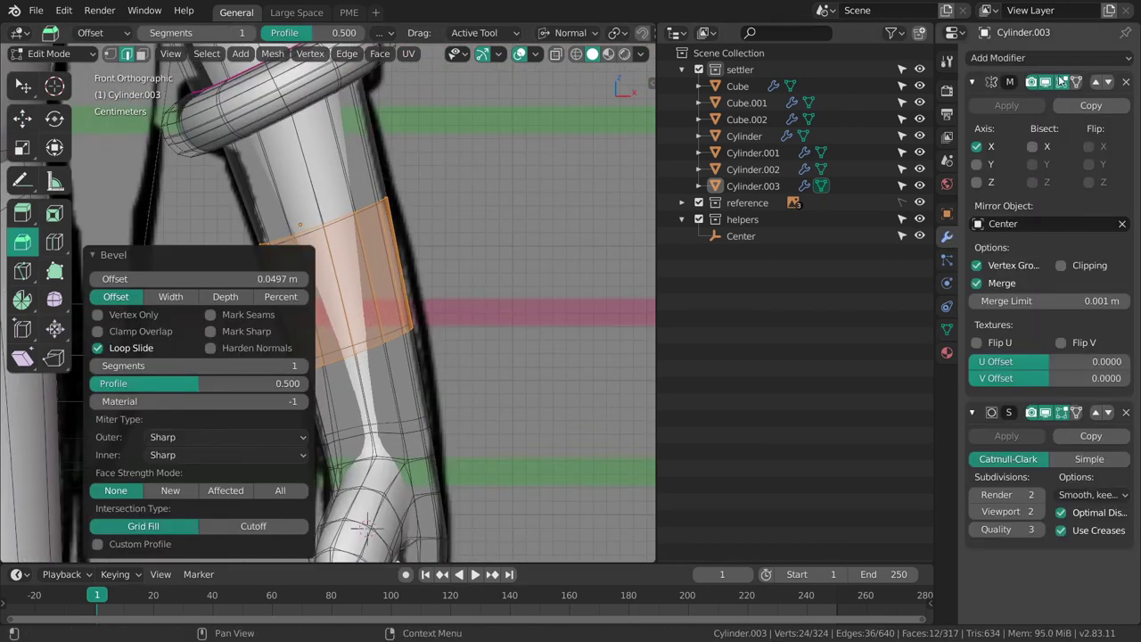
click(1062, 412)
shift+middle_drag(387, 308, 436, 319)
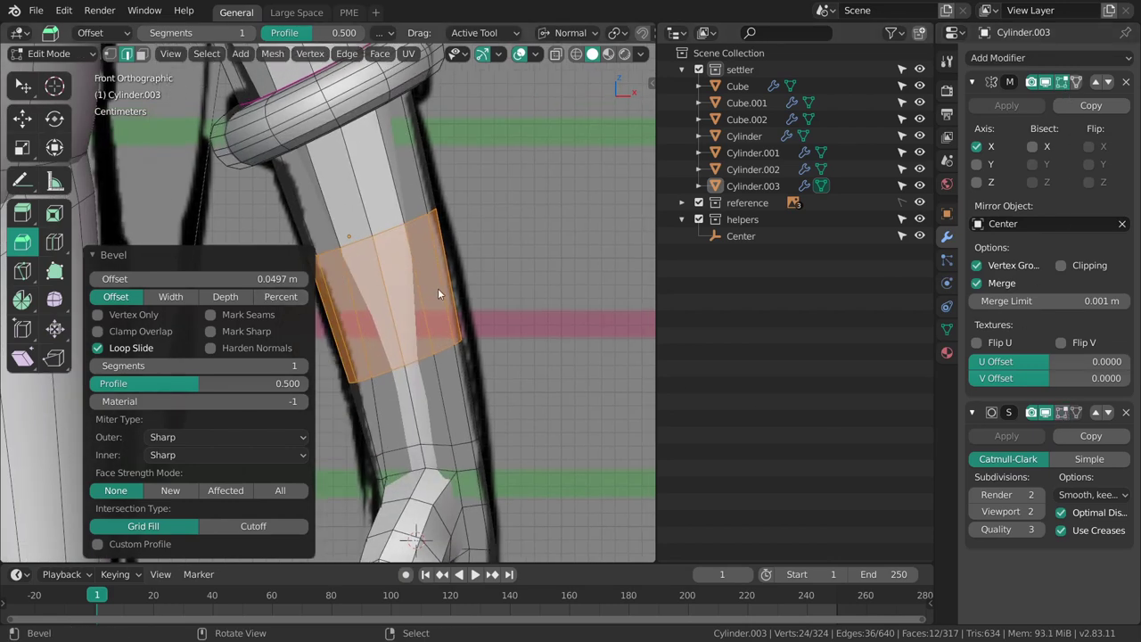
ctrl+middle_drag(456, 364, 436, 322)
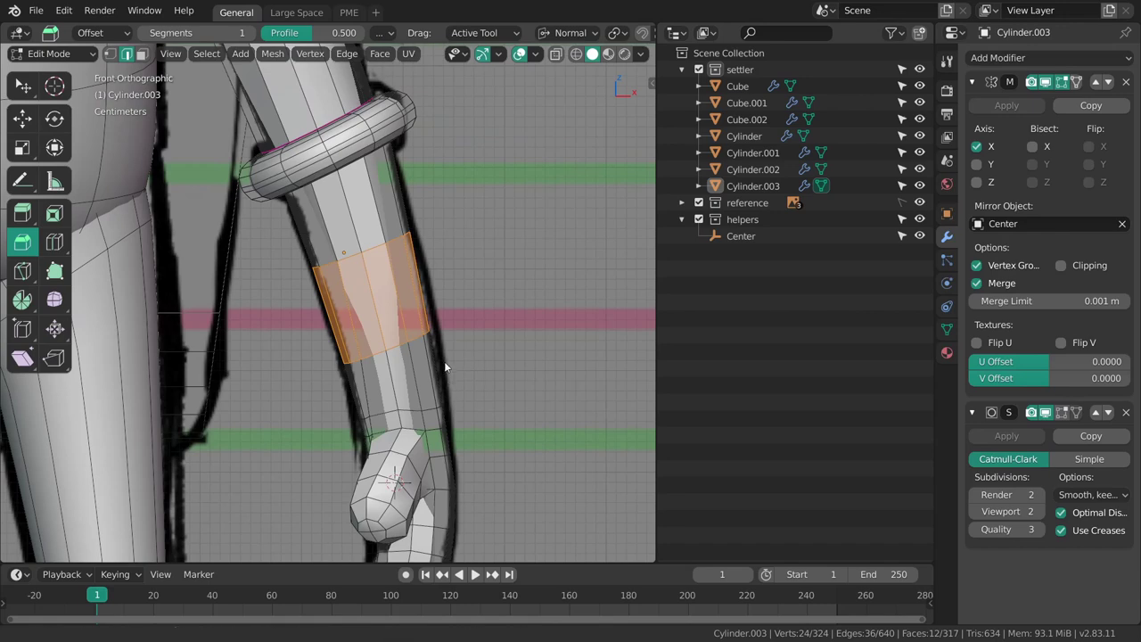
scroll(458, 319, down, 5)
key(Tab)
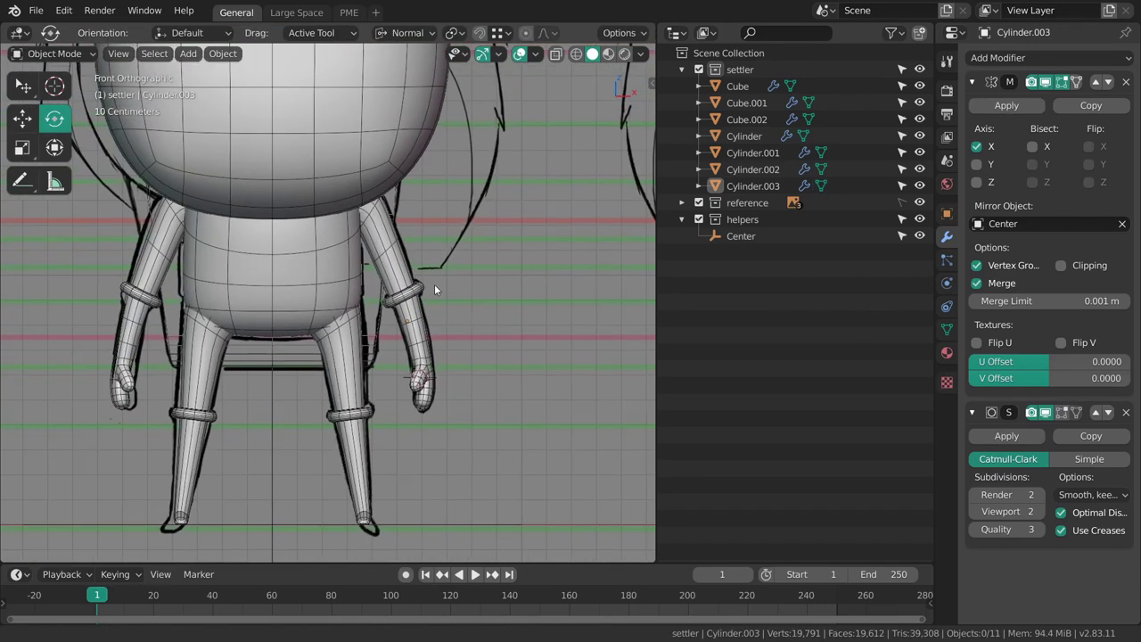
- Add another edge loop around the arm mesh, and view the character from the front in Object Mode
scroll(434, 283, up, 4)
key(Tab)
click(488, 344)
key(alt+a)
scroll(487, 304, down, 4)
key(Tab)
shift+middle_drag(409, 325, 446, 274)
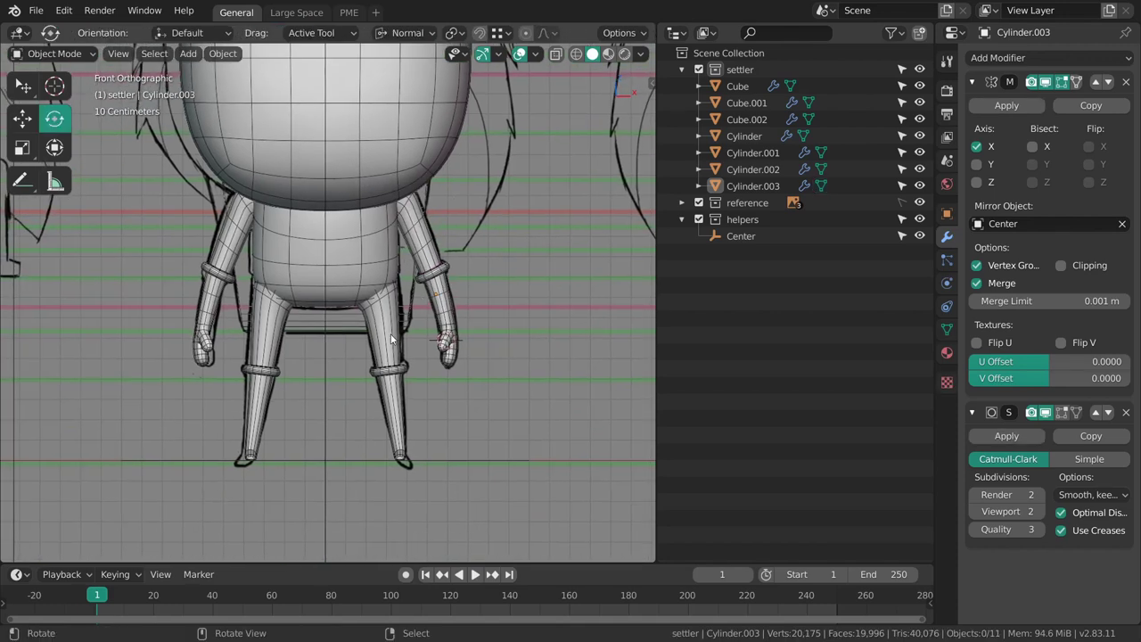
middle_drag(465, 366, 441, 331)
key(grave)
click(339, 275)
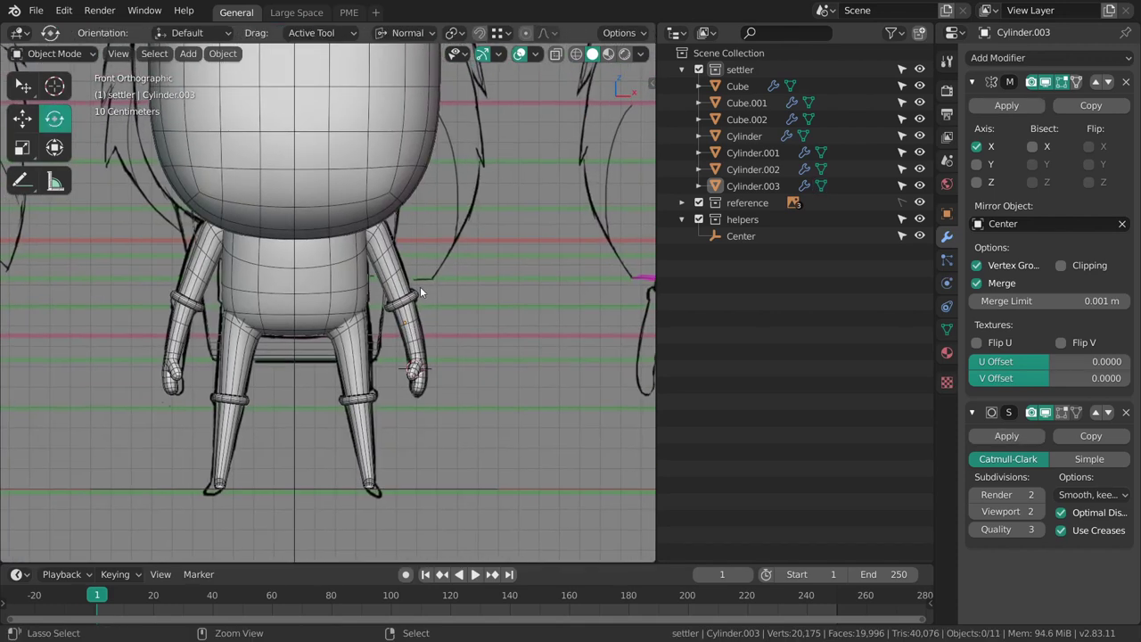
- Select an edge loop on the arm's upper sleeve, move it slightly, and return to Object Mode
scroll(470, 241, up, 5)
right_click(498, 250)
shift+middle_drag(503, 254, 326, 369)
key(Tab)
scroll(464, 263, up, 3)
alt+right_click(423, 204)
key(g)
mouse_move(471, 302)
mouse_down()
mouse_move(476, 293)
mouse_move(458, 317)
mouse_move(479, 314)
mouse_up()
ctrl+middle_drag(477, 319, 398, 351)
key(Tab)
scroll(399, 351, down, 5)
key(alt+a)
mouse_move(420, 309)
shift+middle_down()
mouse_move(496, 337)
mouse_move(317, 332)
mouse_move(319, 359)
shift+middle_up()
ctrl+middle_drag(323, 437, 320, 384)
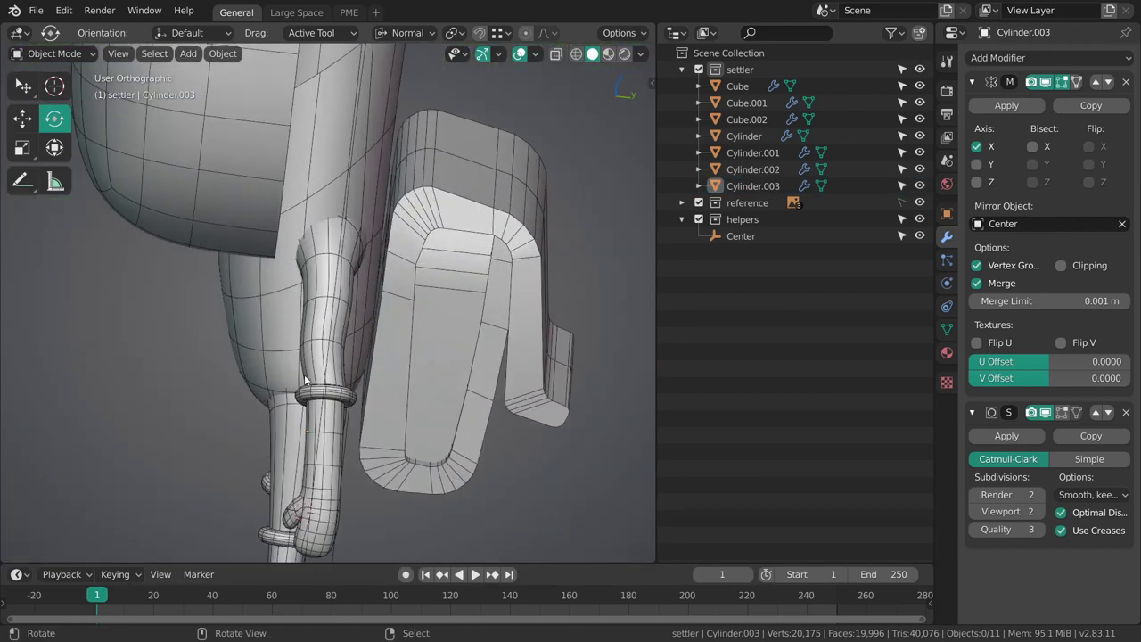
- Open the arm for editing in the right side view and set the transform orientation to Global
key(KP_3)
shift+middle_drag(403, 344, 443, 355)
right_click(366, 329)
ctrl+middle_drag(392, 410, 413, 366)
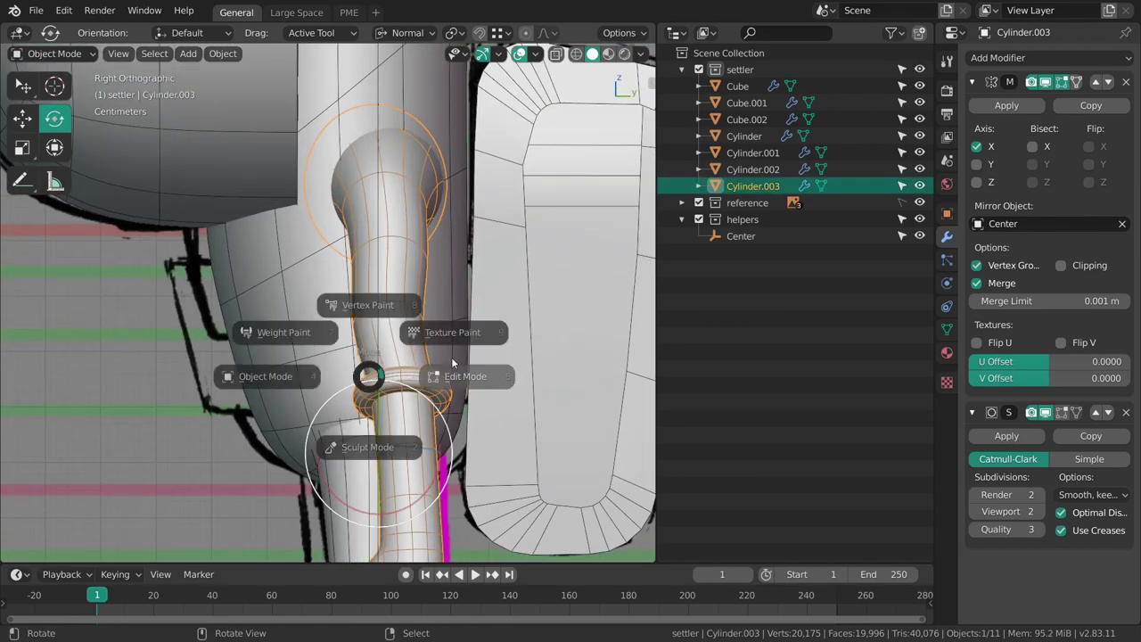
key(Tab)
shift+middle_drag(407, 313, 413, 331)
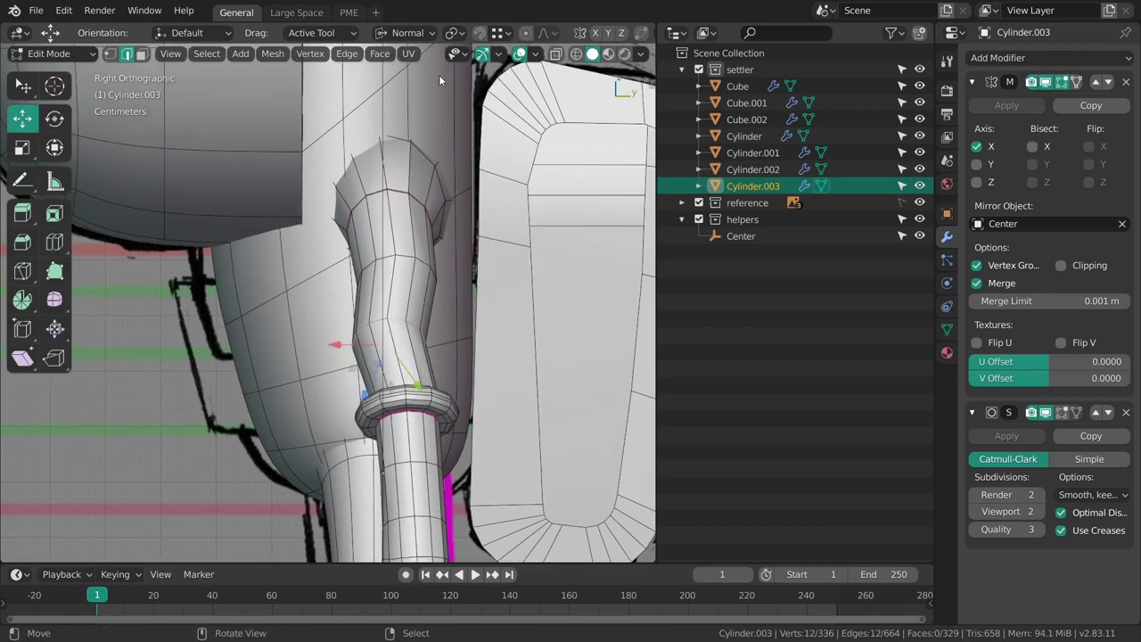
click(414, 33)
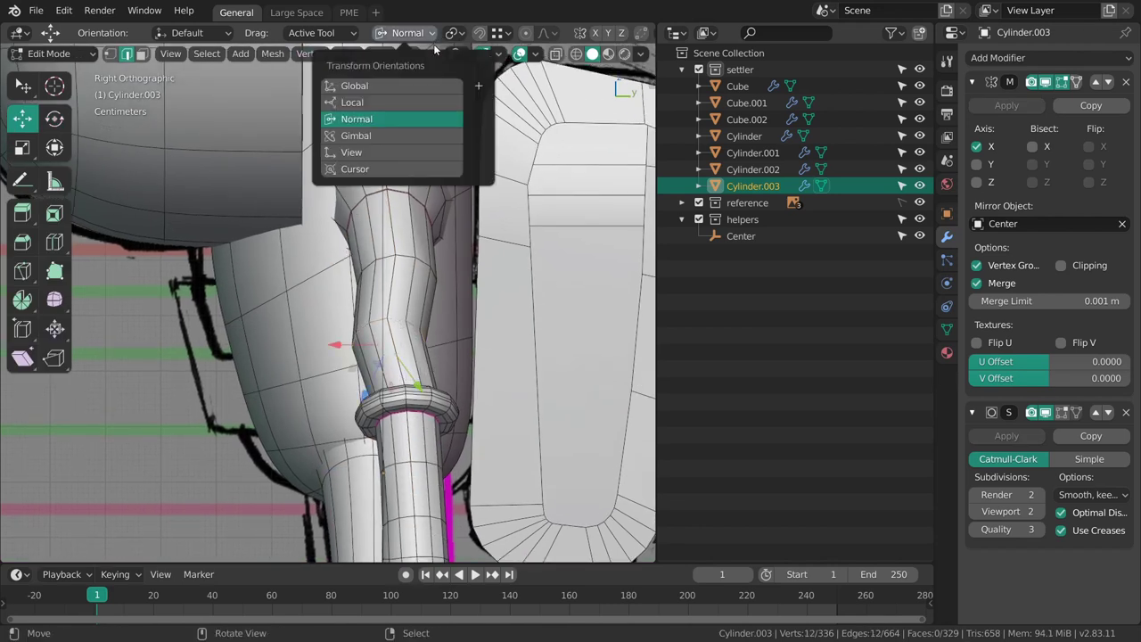
click(393, 87)
- Shift the upper arm's edge loops along the Y axis to even out the sleeve in the side view
drag(456, 345, 471, 345)
drag(463, 282, 465, 282)
drag(461, 346, 454, 341)
drag(448, 231, 452, 231)
key(alt+a)
scroll(437, 428, down, 4)
shift+middle_drag(437, 397, 425, 375)
key(Tab)
key(alt+a)
- Examine the arms and the whole character from several angles, ending in the front view
middle_drag(308, 332, 399, 306)
key(KP_1)
middle_drag(469, 335, 485, 300)
shift+middle_drag(435, 278, 513, 305)
scroll(499, 308, up, 2)
middle_drag(435, 327, 477, 325)
middle_drag(401, 313, 430, 342)
right_click(402, 297)
key(Tab)
key(Tab)
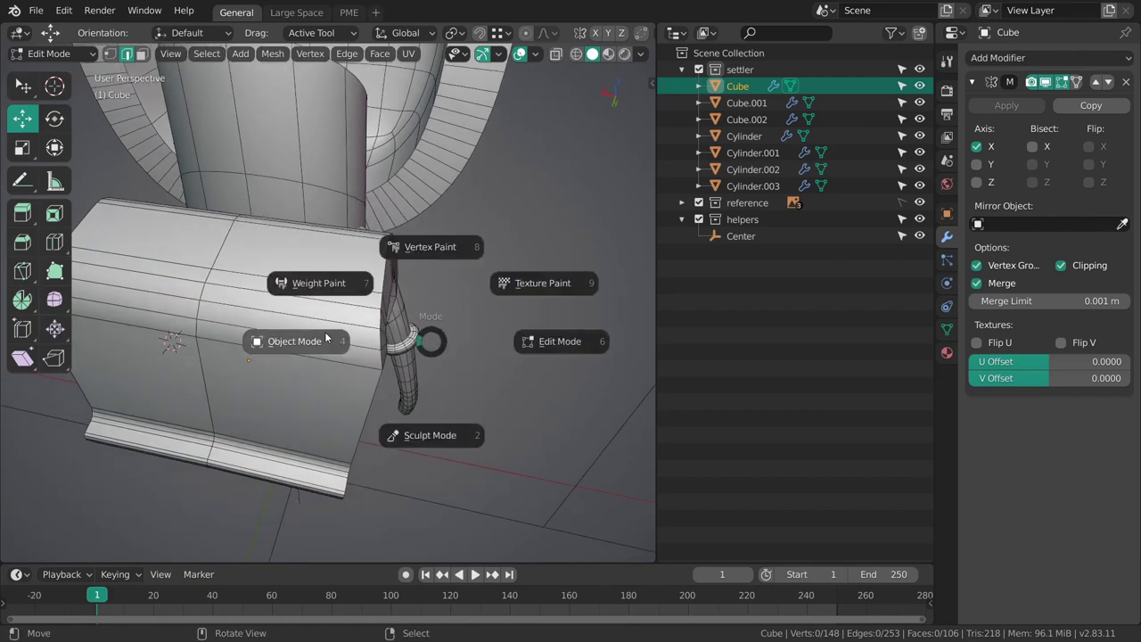
click(341, 339)
key(grave)
click(451, 377)
scroll(455, 375, down, 7)
key(alt+a)
key(grave)
click(389, 312)
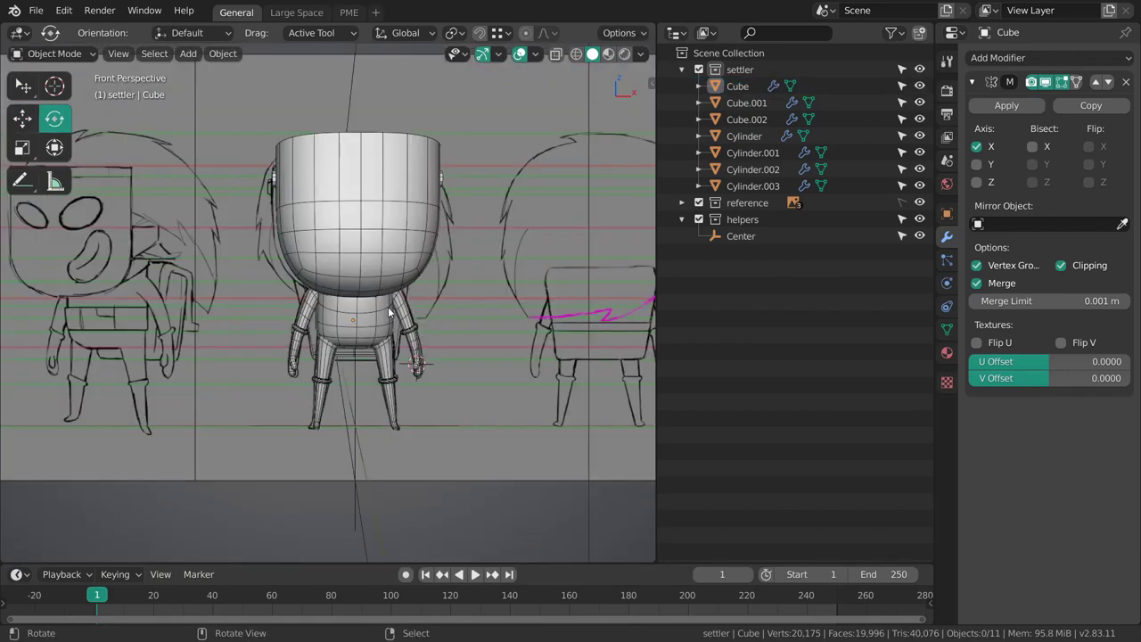
- Save the file and compare the arm with the side reference drawing in wireframe display, returning to solid display
key(ctrl+s)
scroll(411, 357, up, 4)
scroll(411, 366, down, 3)
key(grave)
click(500, 310)
shift+middle_drag(482, 308, 502, 317)
key(z)
click(389, 320)
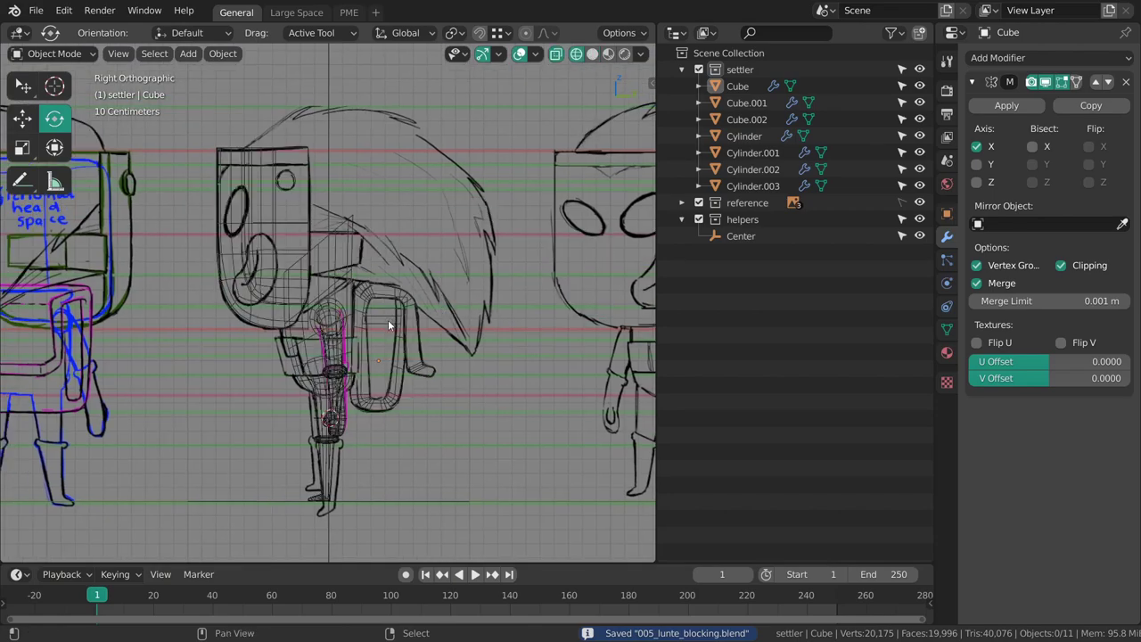
scroll(389, 324, up, 4)
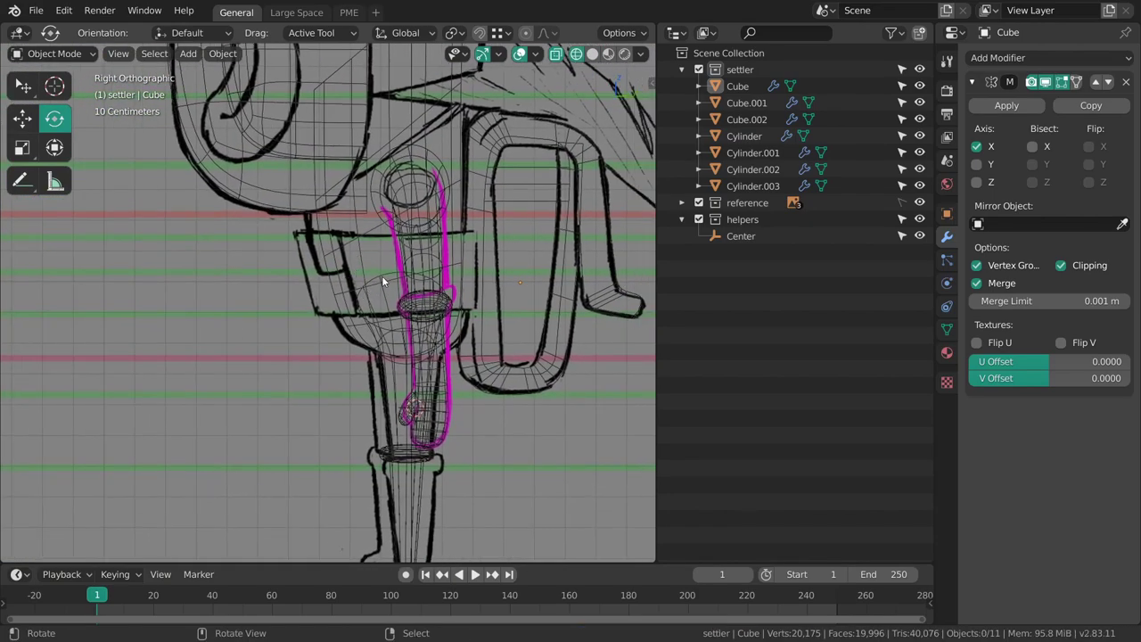
scroll(378, 294, up, 2)
middle_drag(362, 293, 413, 275)
key(z)
click(368, 267)
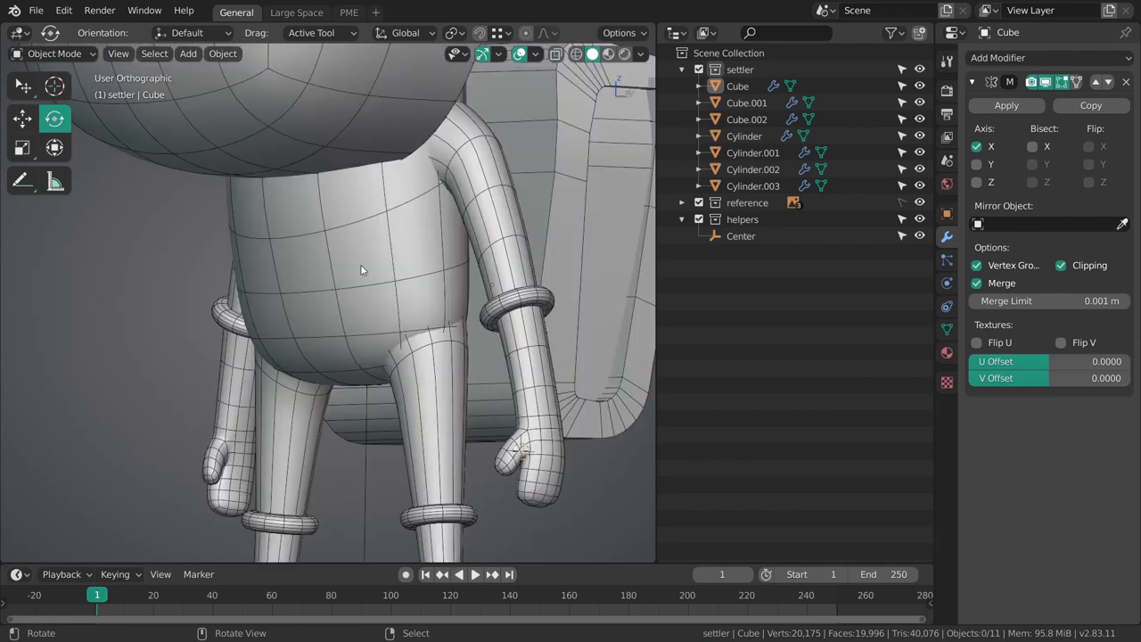
- Duplicate the two face loops around the middle of the torso and separate the selection into its own object
right_click(366, 267)
key(Tab)
mouse_move(361, 304)
middle_down()
mouse_move(449, 307)
mouse_move(451, 290)
mouse_move(508, 329)
middle_up()
alt+click(451, 293)
key(3)
alt+click(445, 293)
alt+shift+right_click(434, 343)
middle_drag(435, 343, 472, 300)
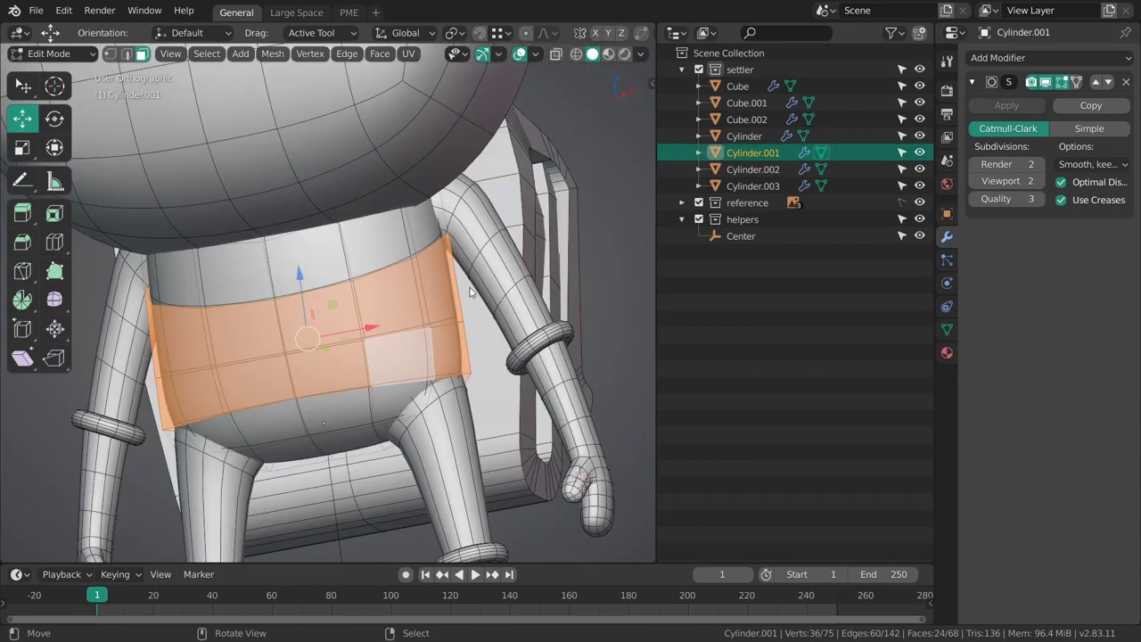
key(shift+d)
right_click(460, 279)
key(p)
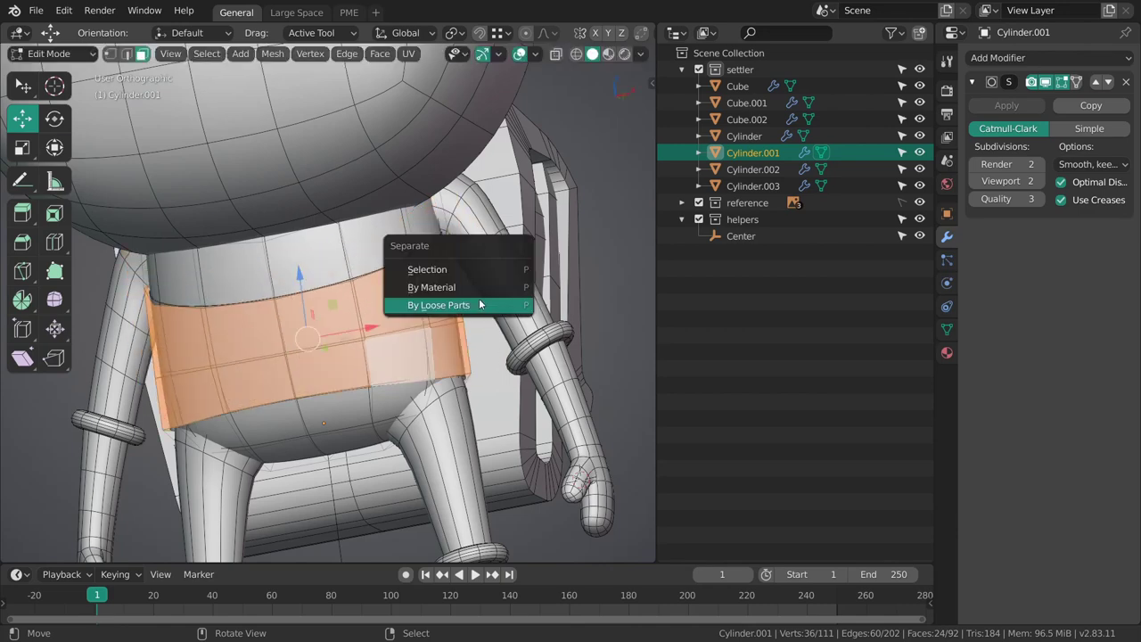
click(474, 274)
middle_drag(457, 315, 415, 341)
- Expand all faces of the separated torso band outward with Shrink/Fatten so it stands off the body
key(Tab)
right_click(413, 322)
key(ctrl+Tab)
click(440, 324)
key(a)
middle_drag(491, 317, 453, 332)
key(alt+s)
drag(498, 323, 490, 300)
middle_drag(487, 307, 495, 348)
drag(512, 347, 515, 348)
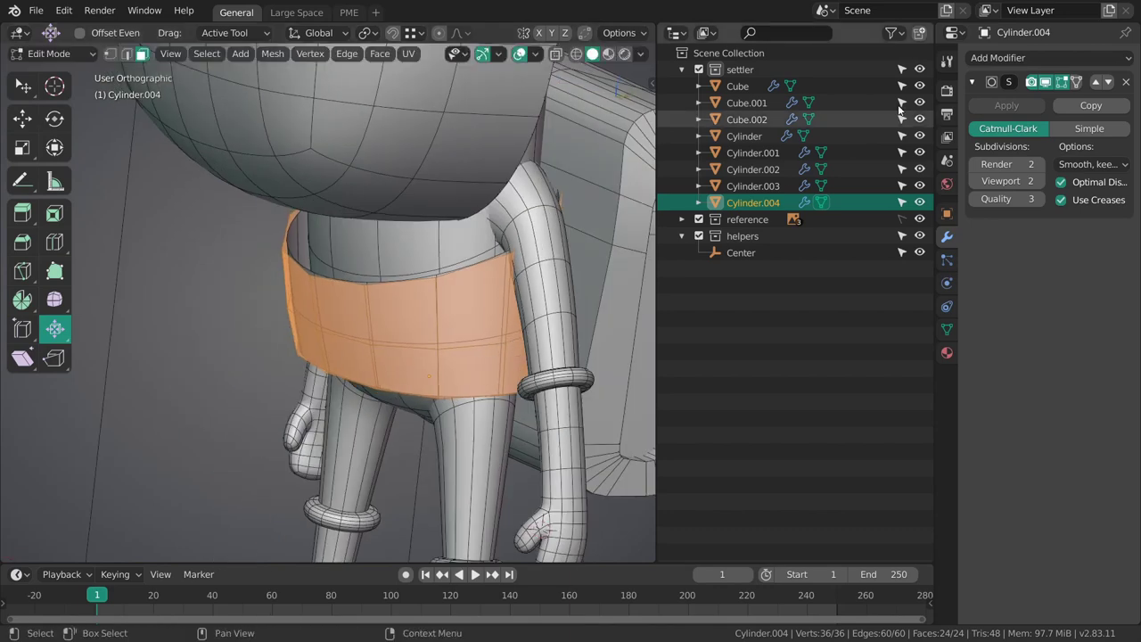
- Add a Solidify modifier to the torso band
click(990, 58)
click(828, 303)
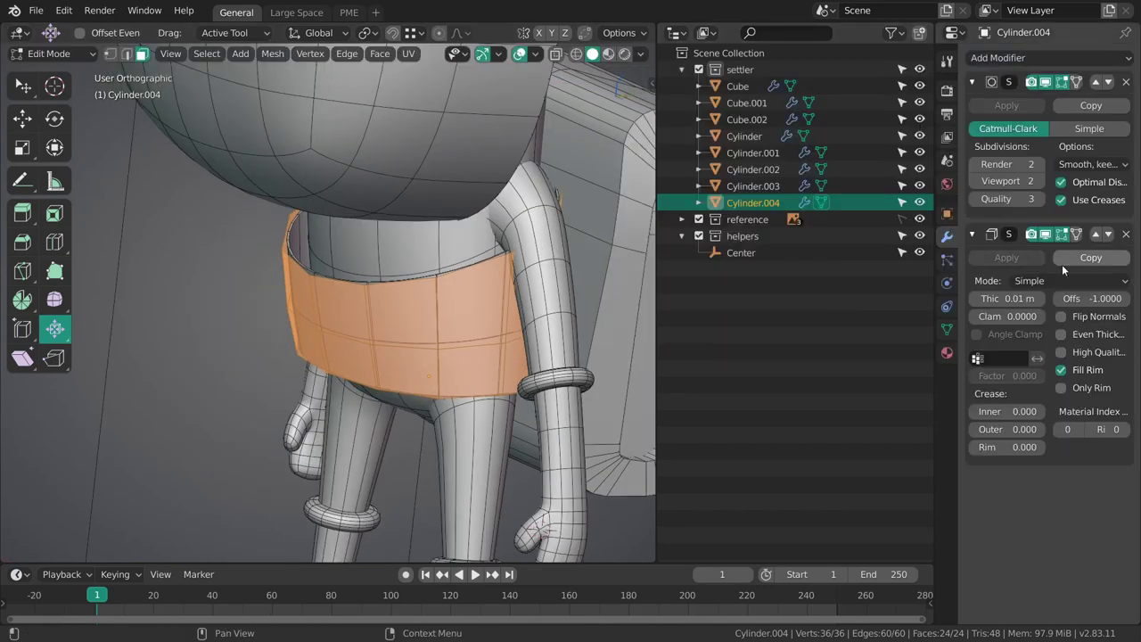
- Move the torso band's Solidify modifier above its Subdivision modifier in the stack and return to object mode
click(1097, 233)
key(ctrl+Tab)
click(361, 393)
middle_drag(361, 393, 367, 418)
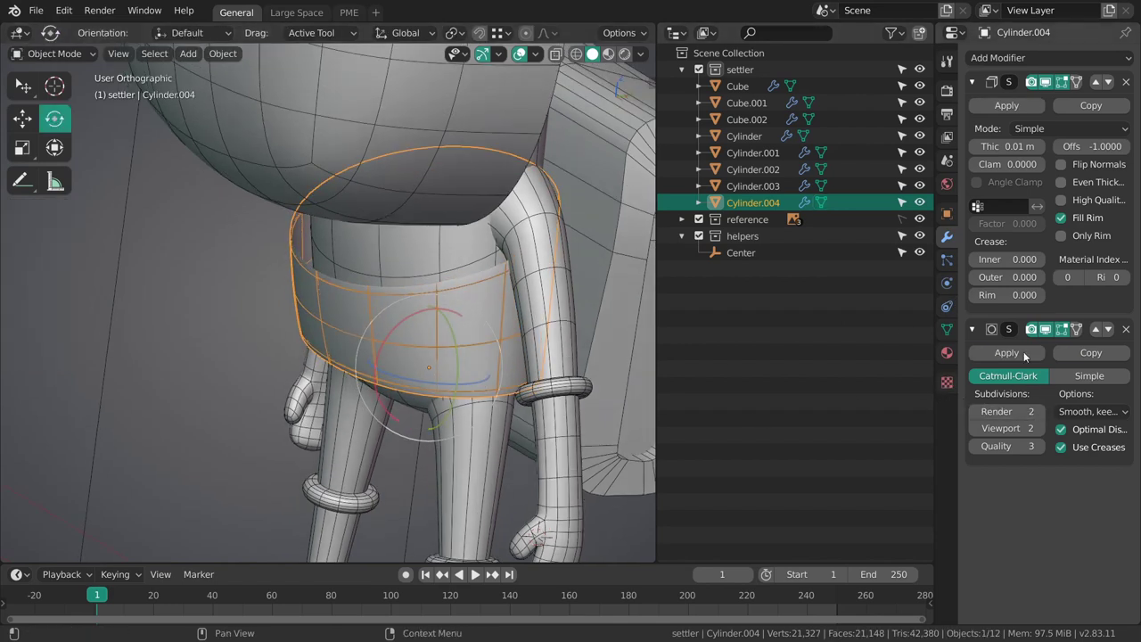
- Set the band's Solidify thickness to about 0.078 m, hiding the subdivision in the viewport while adjusting and showing it again
drag(1005, 146, 1022, 145)
click(1046, 329)
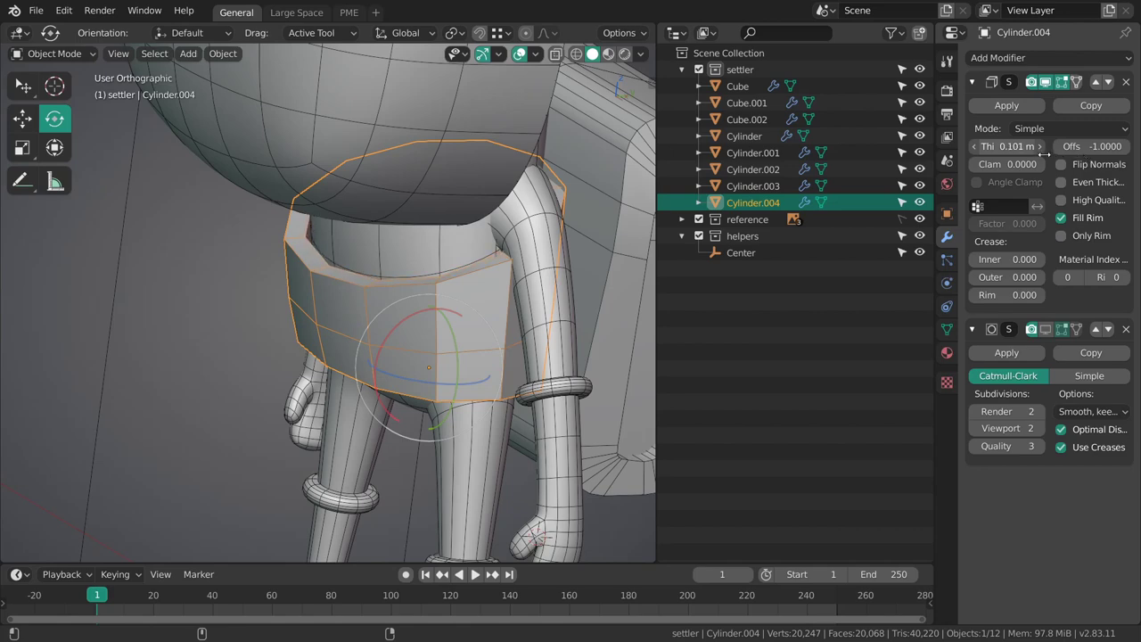
drag(1038, 154, 1034, 153)
middle_drag(482, 308, 408, 325)
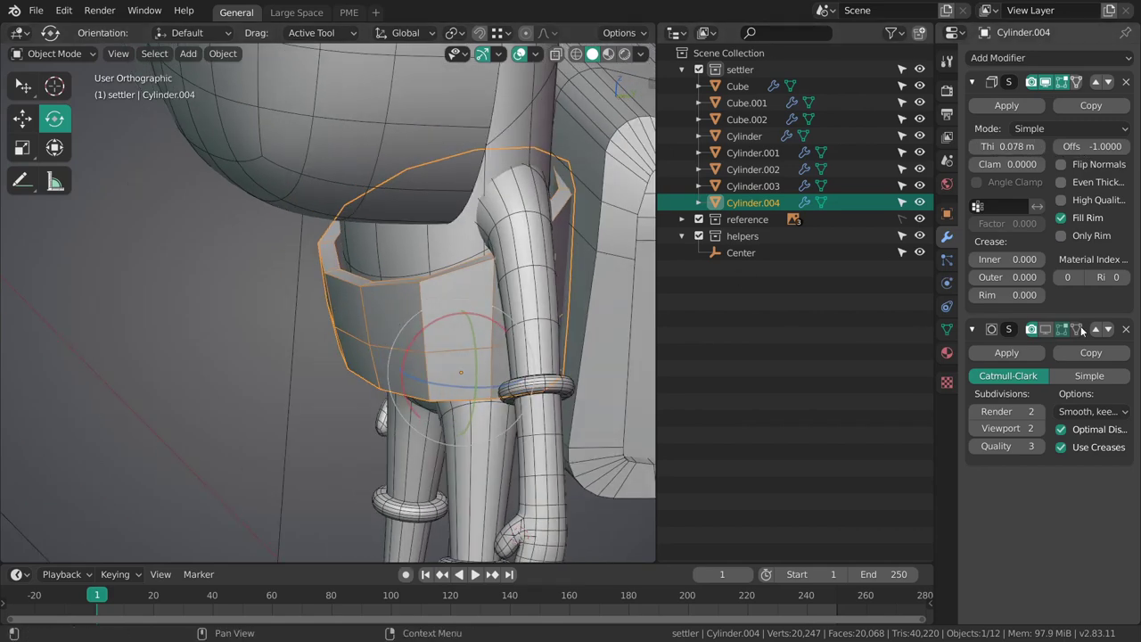
click(1046, 329)
- Select the band's upper and lower border edge loops and give them a crease of 1
middle_drag(299, 332, 441, 364)
key(ctrl+Tab)
click(420, 275)
key(2)
alt+click(392, 266)
key(shift+e)
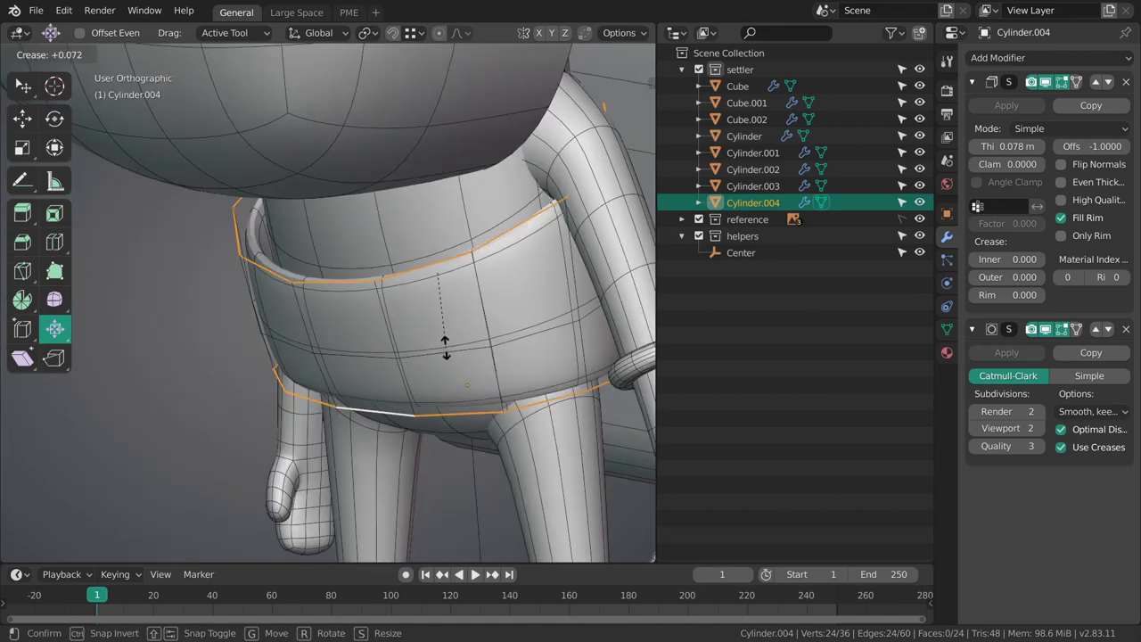
text(1)
click(460, 372)
- Inspect the creased band from several angles and compare it with the front reference drawing in wireframe display
key(ctrl+Tab)
click(389, 383)
key(alt+a)
middle_drag(388, 383, 399, 261)
mouse_move(388, 316)
middle_down()
mouse_move(552, 307)
mouse_move(523, 290)
mouse_move(607, 285)
mouse_move(420, 327)
mouse_move(452, 308)
middle_up()
key(KP_1)
scroll(385, 298, down, 1)
scroll(453, 308, up, 1)
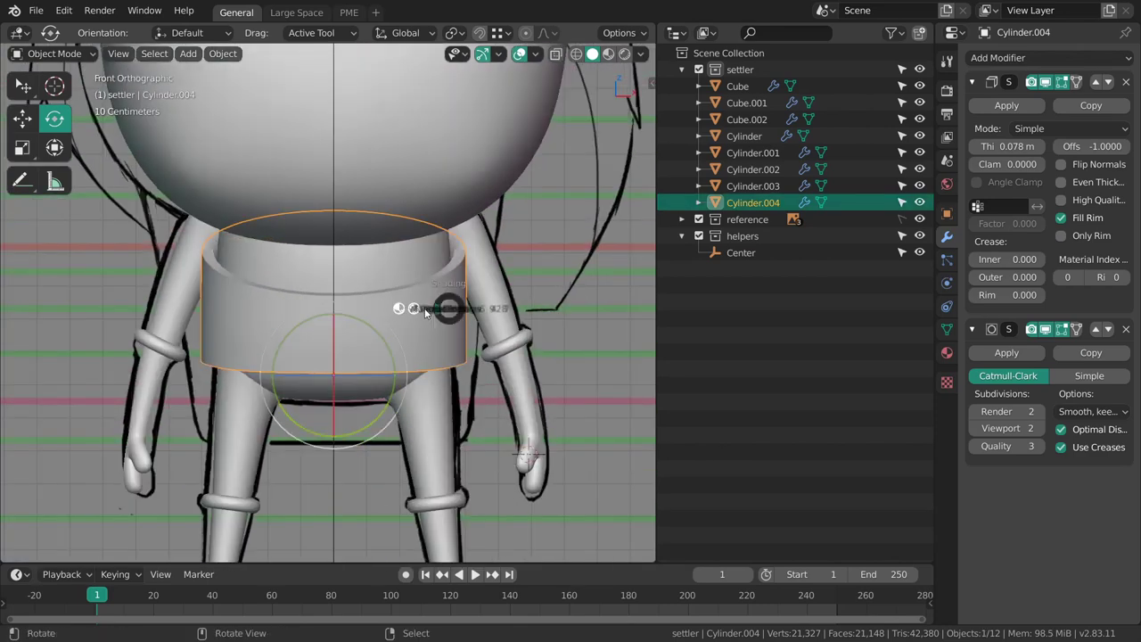
key(z)
click(383, 299)
scroll(428, 308, up, 1)
key(Tab)
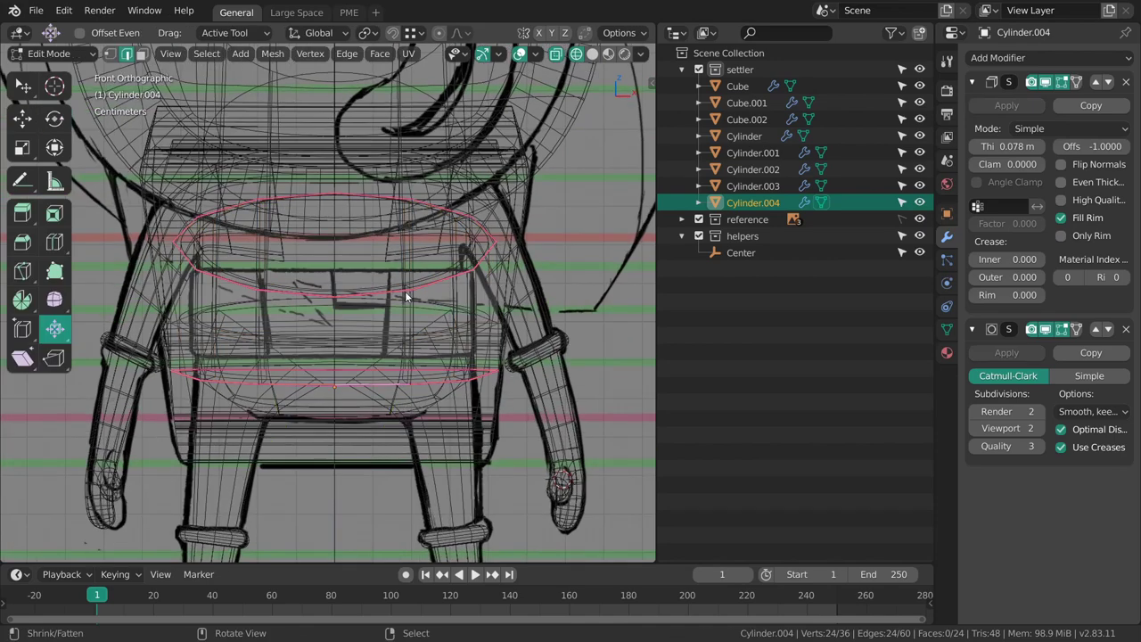
- In the right side view, shear the band's upper edge loop to reduce its slant toward the reference drawing
middle_drag(389, 293, 358, 296)
key(grave)
click(468, 305)
shift+middle_drag(480, 299, 467, 323)
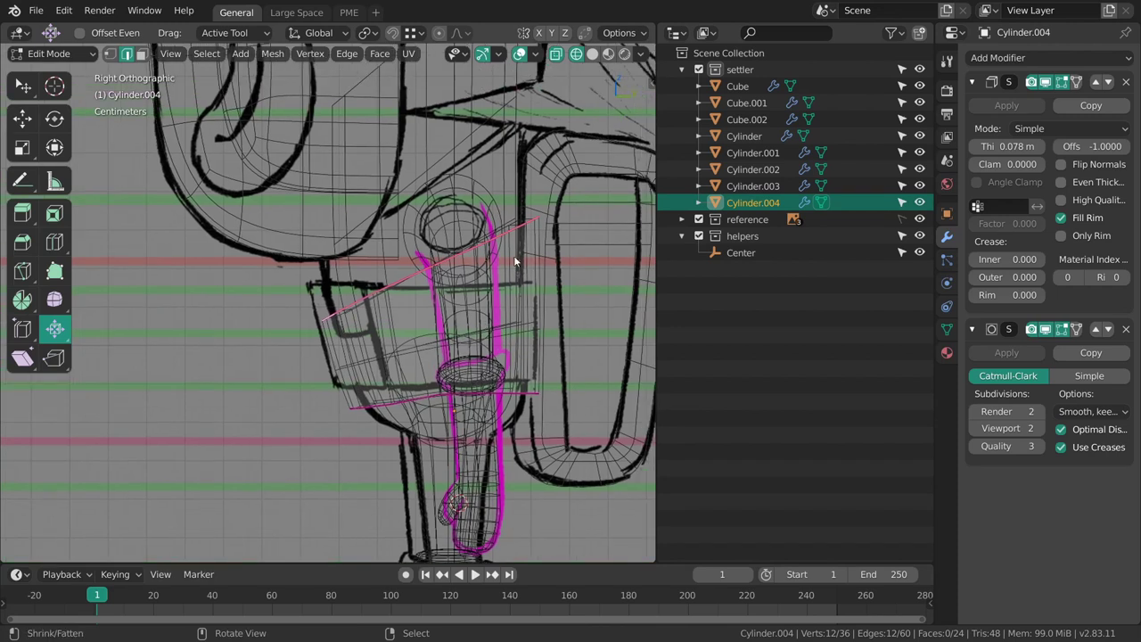
key(r)
key(ctrl+alt+shift+s)
drag(514, 264, 517, 274)
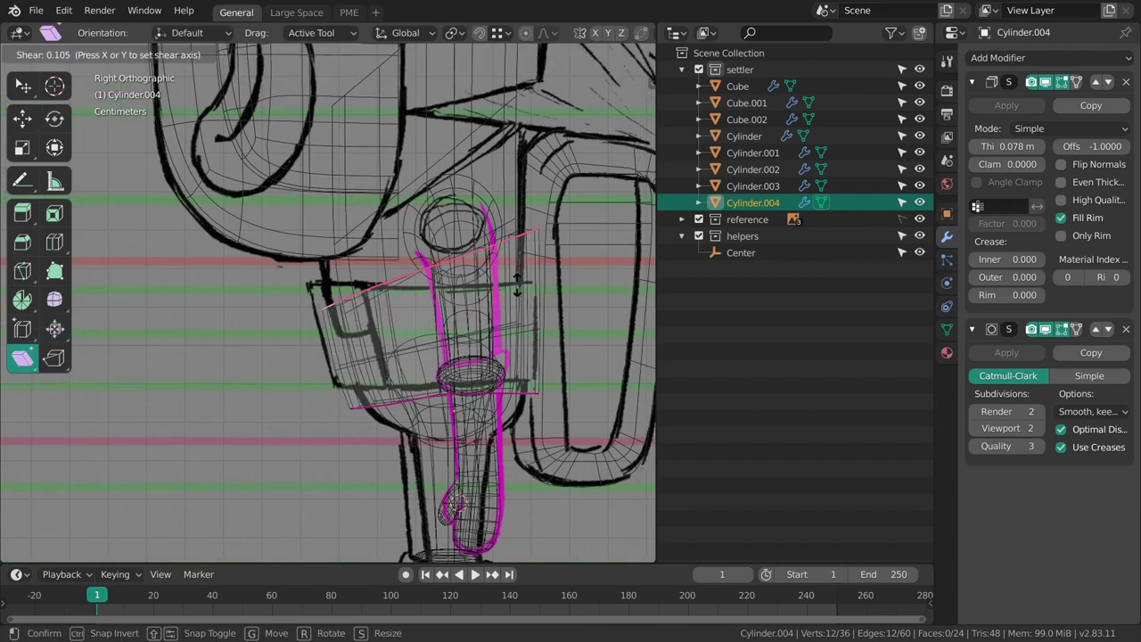
drag(513, 376, 512, 376)
- Move and scale the band's upper edge loop so it lies level along the drawn upper clothing line
key(g)
drag(435, 265, 432, 282)
key(s)
drag(426, 223, 427, 245)
- Level the band's lower edge loop and move it onto the drawn lower clothing line
shift+middle_drag(437, 384, 444, 337)
alt+right_click(404, 356)
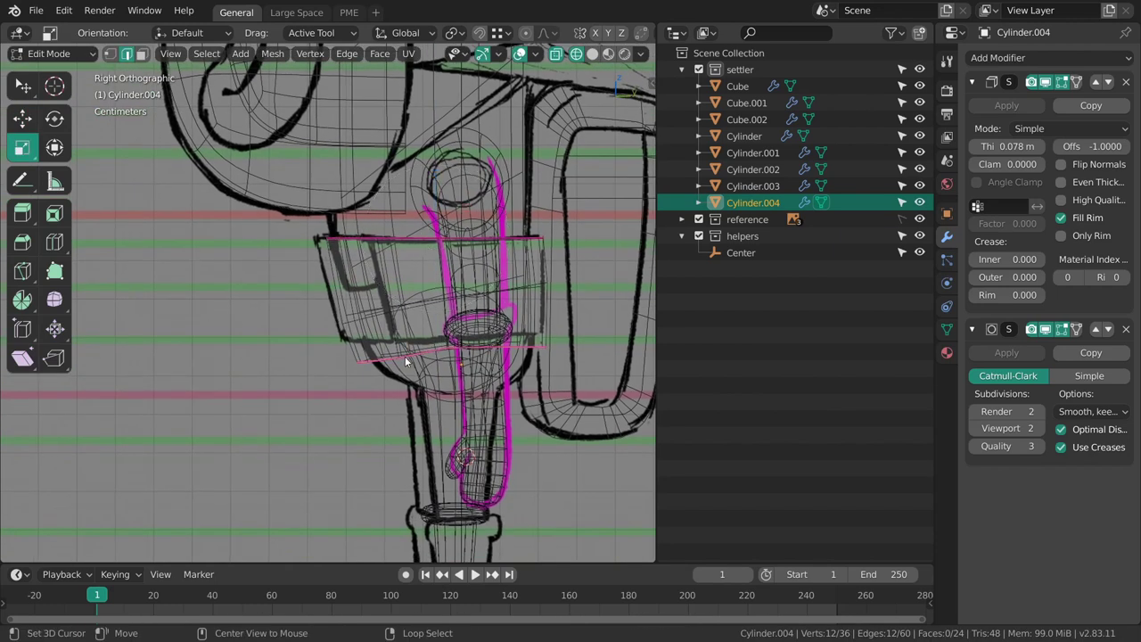
drag(450, 296, 452, 292)
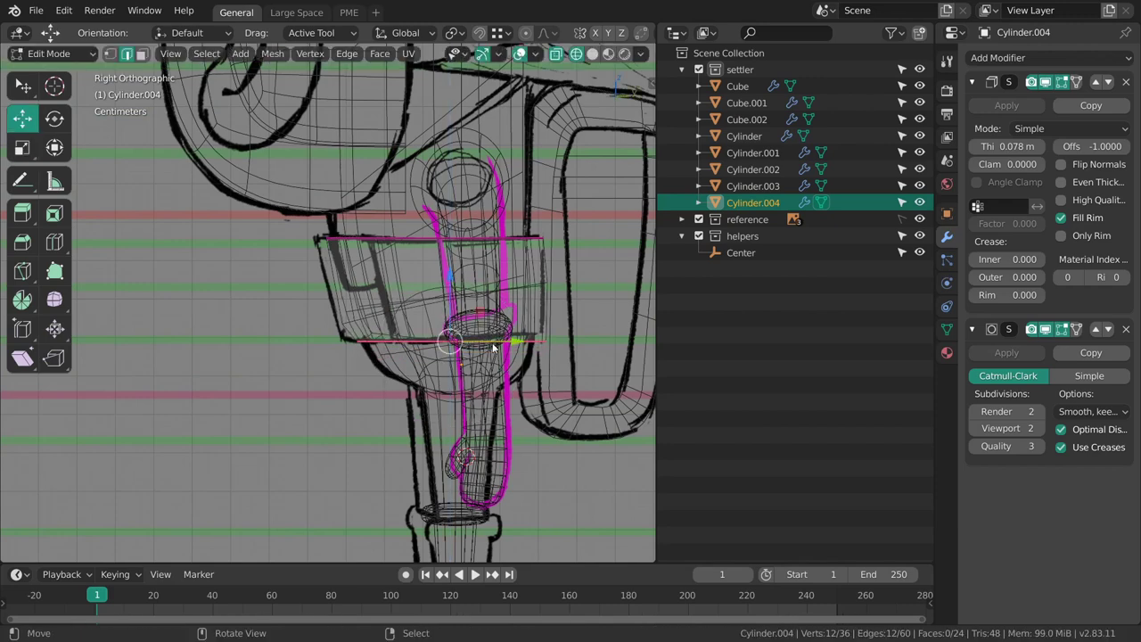
key(g)
click(563, 329)
- In solid display, replace the band's slanted middle edge loop with a new level loop cut halfway up
key(alt+a)
mouse_move(505, 314)
middle_down()
mouse_move(570, 311)
mouse_move(546, 313)
middle_up()
key(z)
click(589, 322)
mouse_move(429, 323)
middle_down()
mouse_move(642, 286)
mouse_move(562, 297)
middle_up()
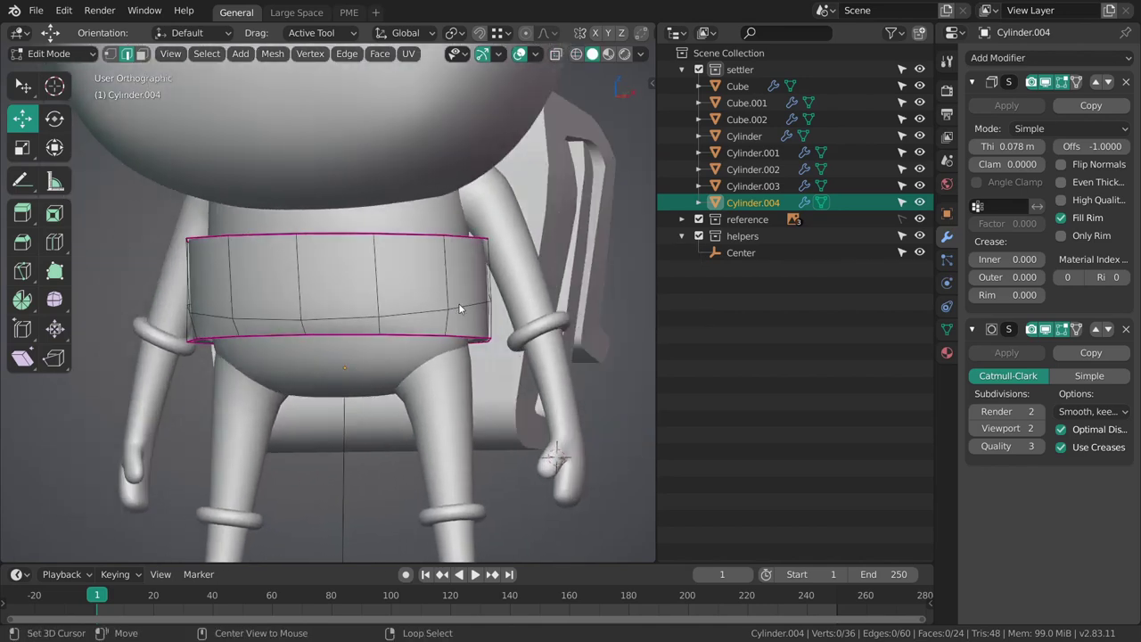
key(ctrl+z)
middle_drag(500, 326, 423, 362)
key(ctrl+r)
click(400, 321)
- Try to expand the whole band outward with Shrink/Fatten against the side reference in wireframe display
key(grave)
click(537, 352)
shift+middle_drag(516, 328, 523, 322)
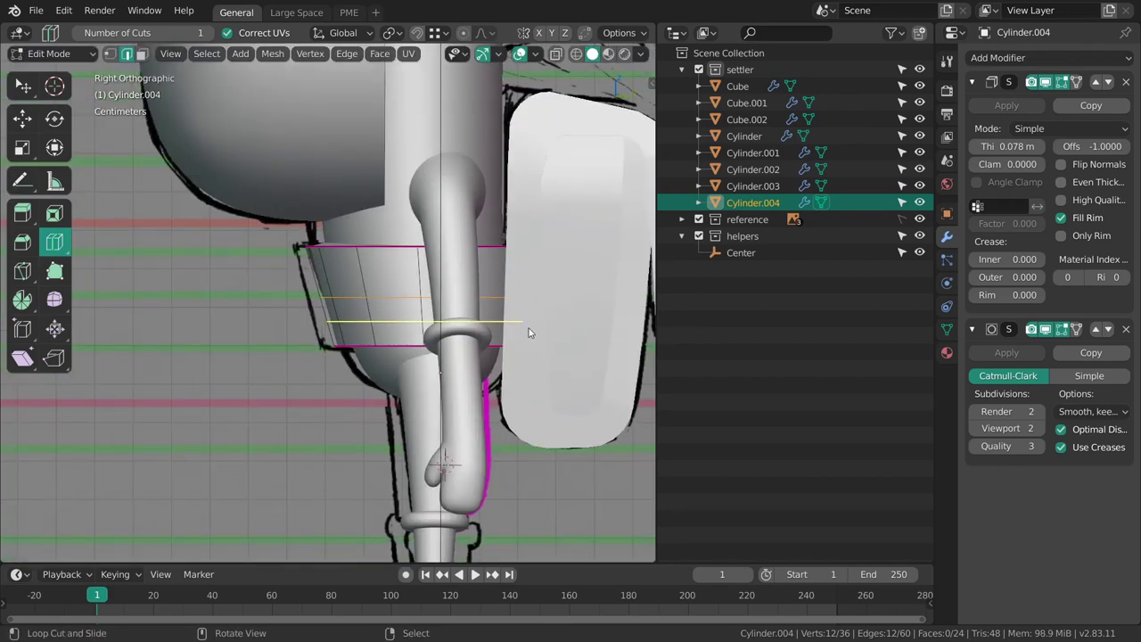
key(z)
click(449, 337)
shift+middle_drag(401, 319, 475, 335)
key(a)
key(alt+s)
drag(461, 332, 461, 329)
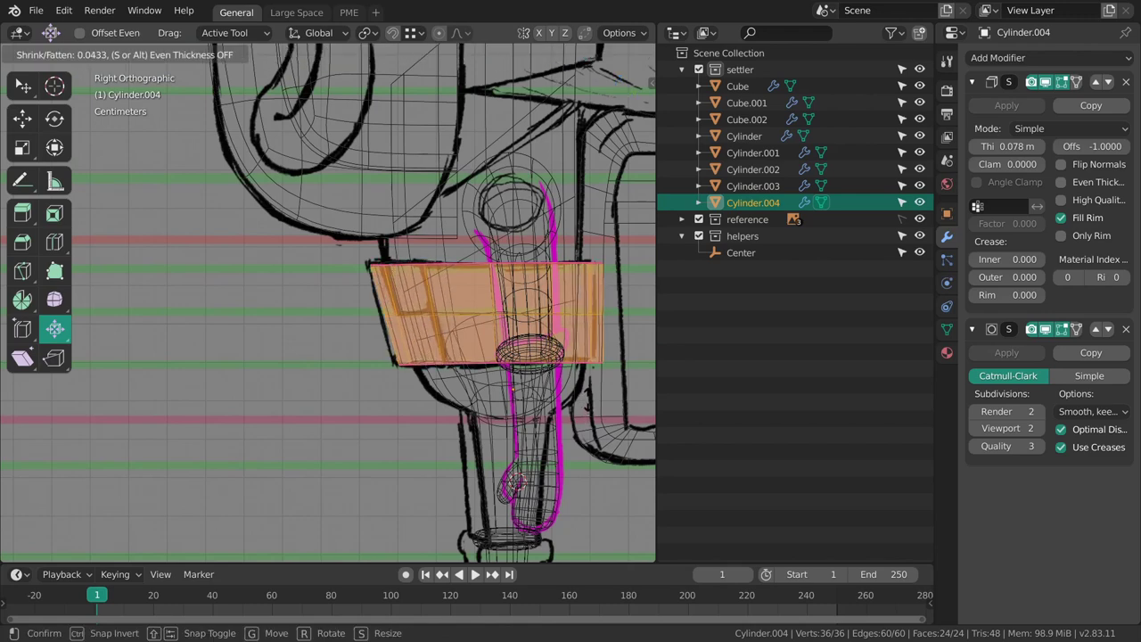
drag(596, 379, 596, 381)
key(ctrl+z)
- Apply the band's object scale and expand all its faces outward with Shrink/Fatten toward the drawn clothing outline
key(Tab)
key(ctrl+a)
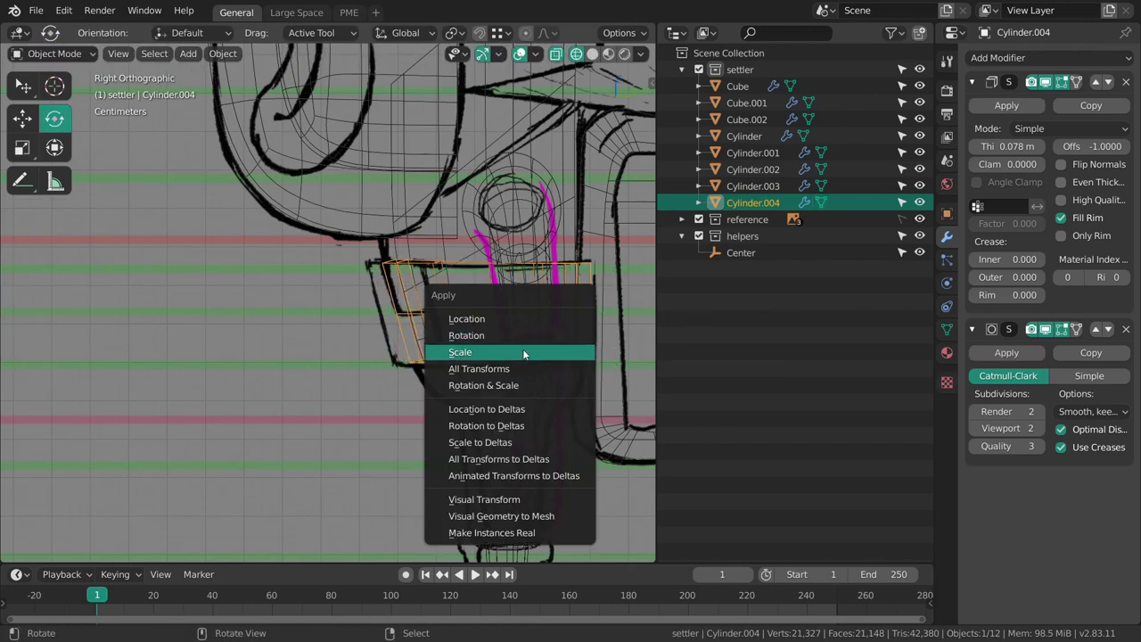
click(523, 350)
shift+middle_drag(546, 383, 510, 363)
key(Tab)
drag(568, 396, 566, 383)
middle_drag(397, 401, 426, 259)
- Reduce the band's Solidify thickness to 0.044 m and check it in solid display
drag(1007, 147, 987, 147)
key(z)
click(628, 333)
middle_drag(624, 334, 521, 330)
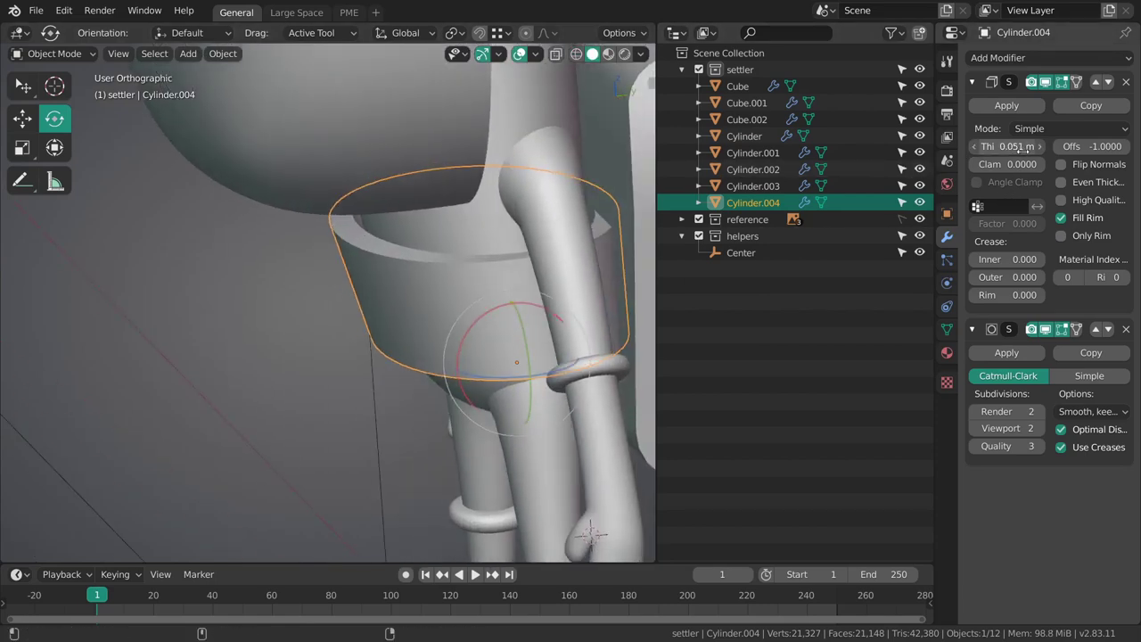
key(KP_3)
key(alt+a)
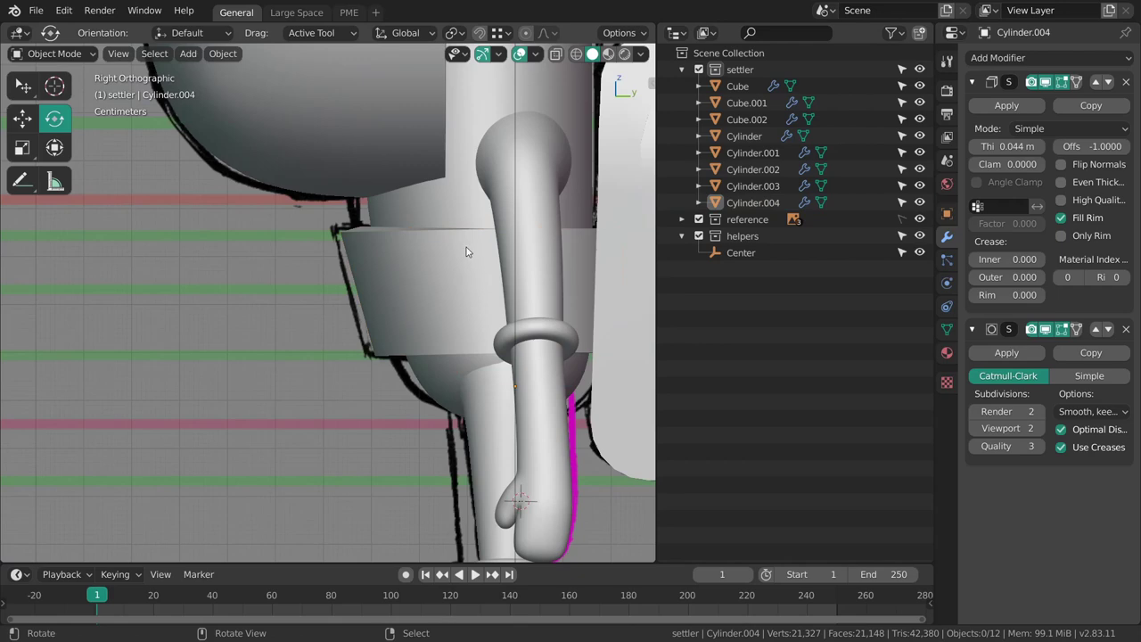
- Move all of the band's geometry along Y in the side view to line it up with the reference drawing
right_click(477, 319)
mouse_move(477, 318)
shift+middle_down()
mouse_move(453, 320)
mouse_move(482, 325)
mouse_move(456, 329)
mouse_move(467, 313)
shift+middle_up()
key(ctrl+Tab)
click(481, 322)
key(z)
click(408, 327)
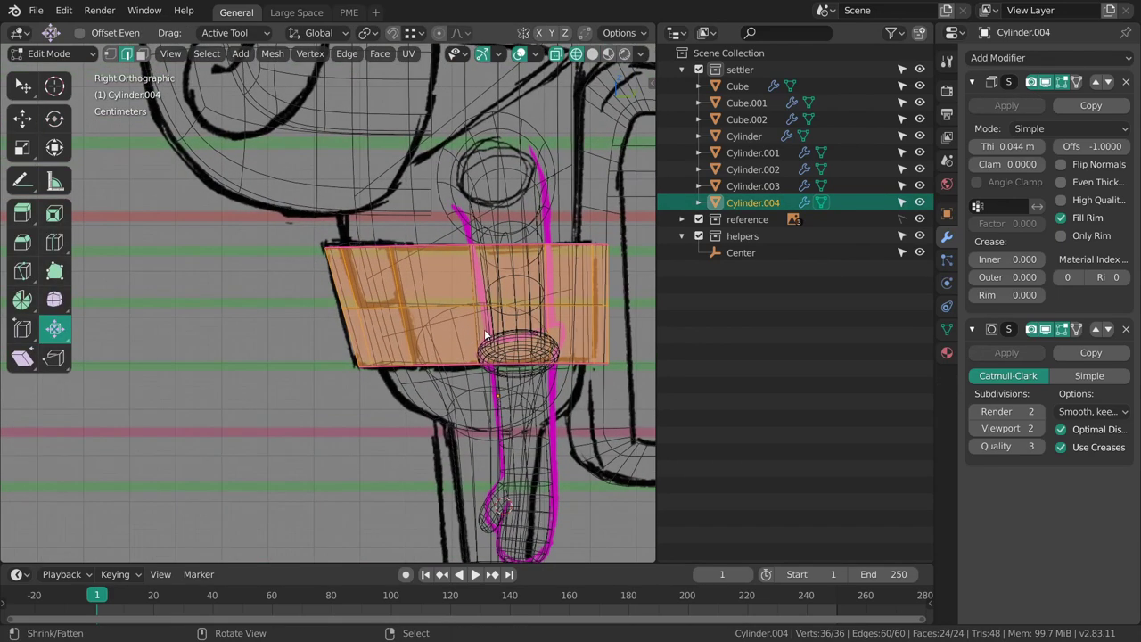
key(alt+a)
key(a)
key(shift+space)
key(g)
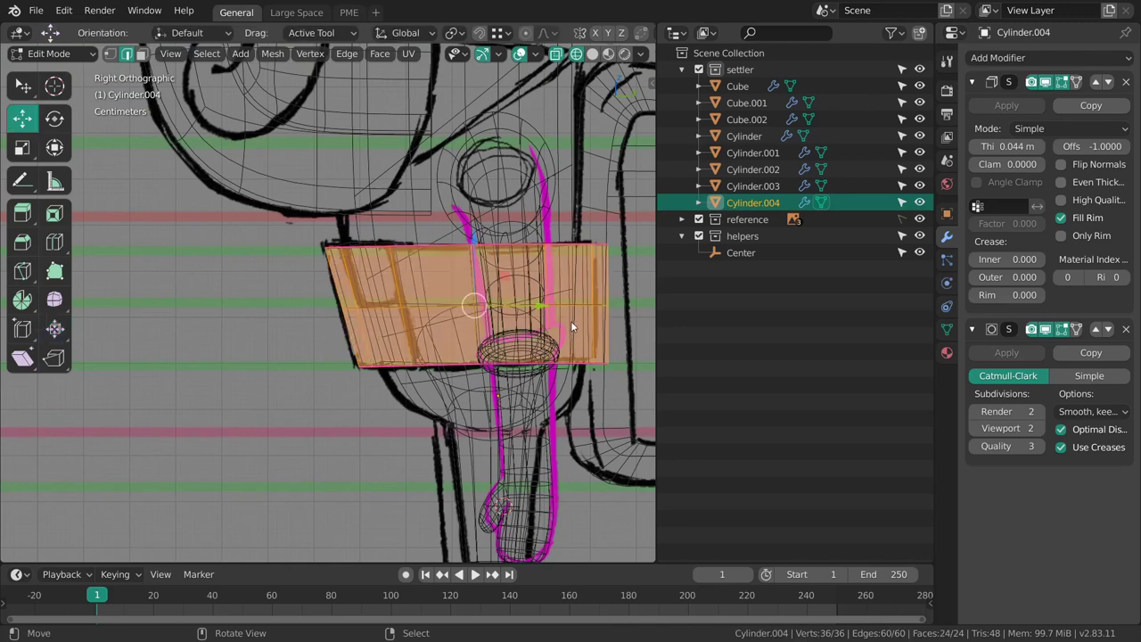
drag(549, 307, 537, 308)
key(Tab)
- Put the torso body into sculpt mode and adjust the Grab brush radius
right_click(427, 384)
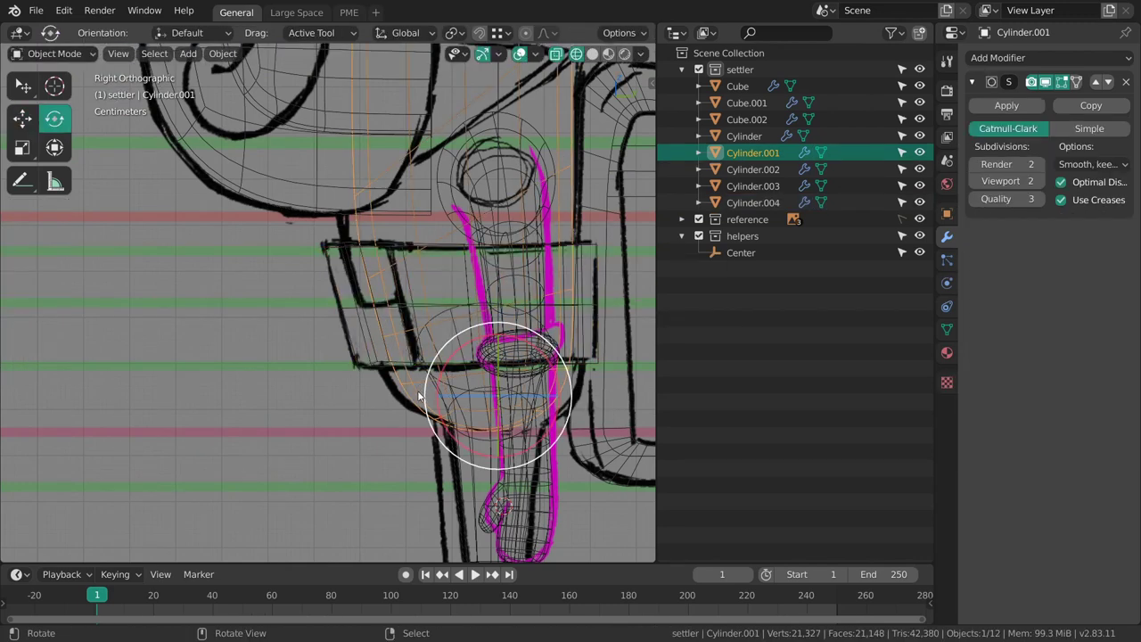
key(Tab)
key(alt+a)
key(ctrl+Tab)
click(401, 408)
key(f)
click(360, 319)
key(f)
click(375, 283)
- Pull the front of the torso with Grab strokes to match the side reference outline
drag(369, 282, 373, 282)
drag(376, 332, 382, 347)
drag(378, 347, 384, 355)
drag(354, 249, 366, 287)
key(shift+z)
drag(387, 337, 384, 340)
key(f)
click(394, 329)
- Add an edge loop around the upper torso, above the shoulder, with a loop cut
key(ctrl+Tab)
key(Tab)
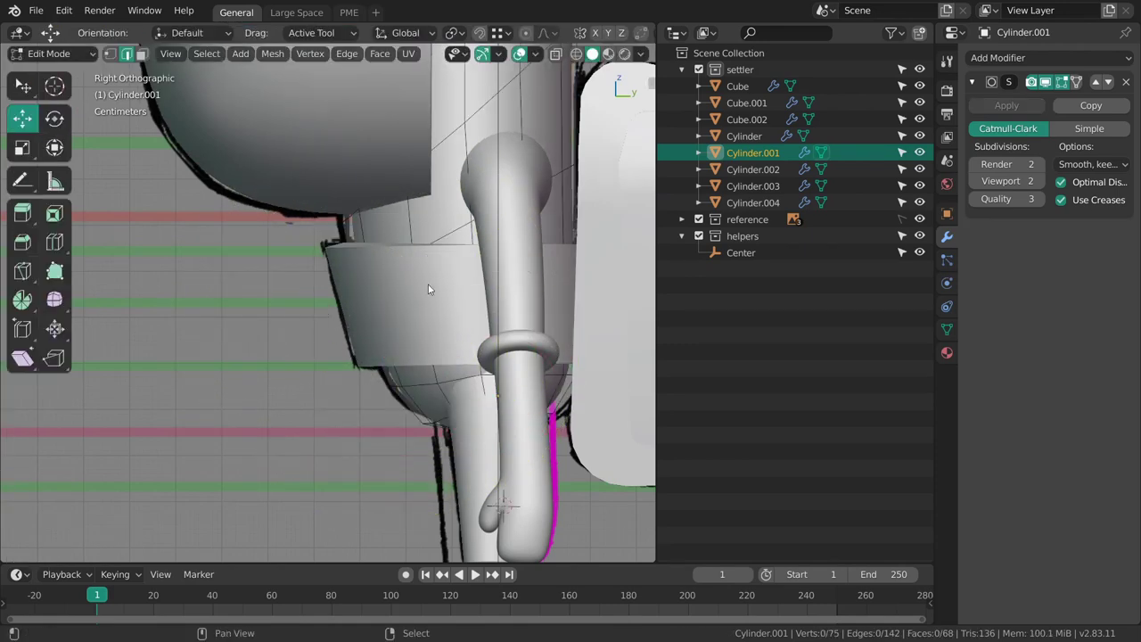
shift+middle_drag(372, 217, 376, 300)
shift+middle_drag(499, 213, 501, 336)
key(ctrl+r)
drag(527, 234, 531, 250)
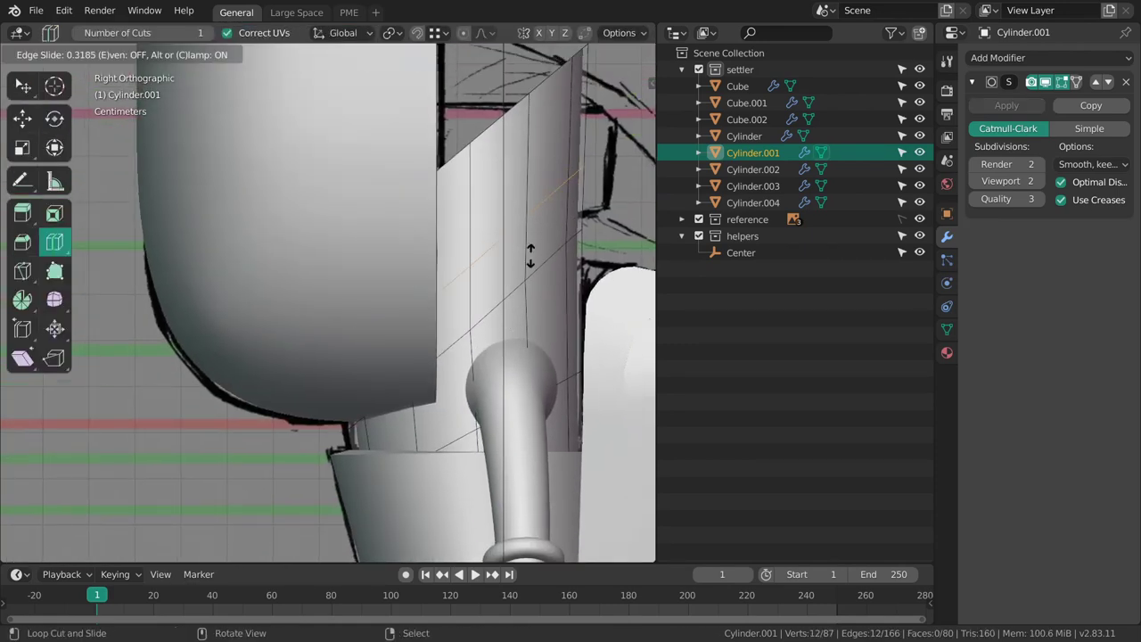
drag(532, 293, 532, 300)
- Slide the new upper-torso edge loop along the surface to adjust its spacing
key(Tab)
shift+middle_drag(434, 374, 479, 237)
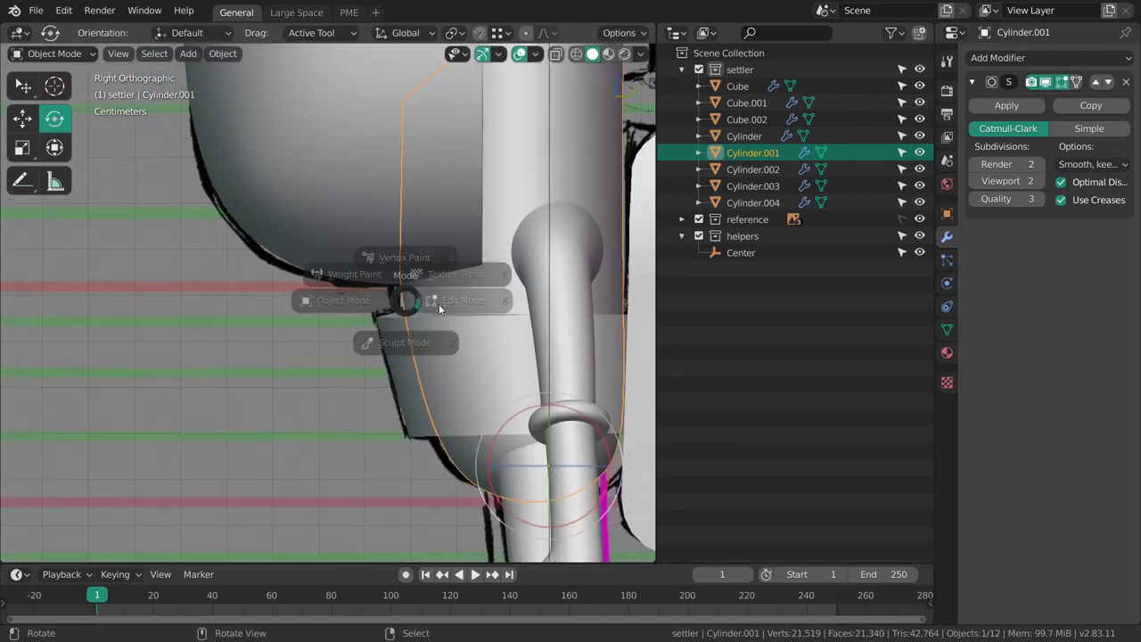
key(Tab)
key(space)
key(g)
shift+middle_drag(552, 164, 487, 280)
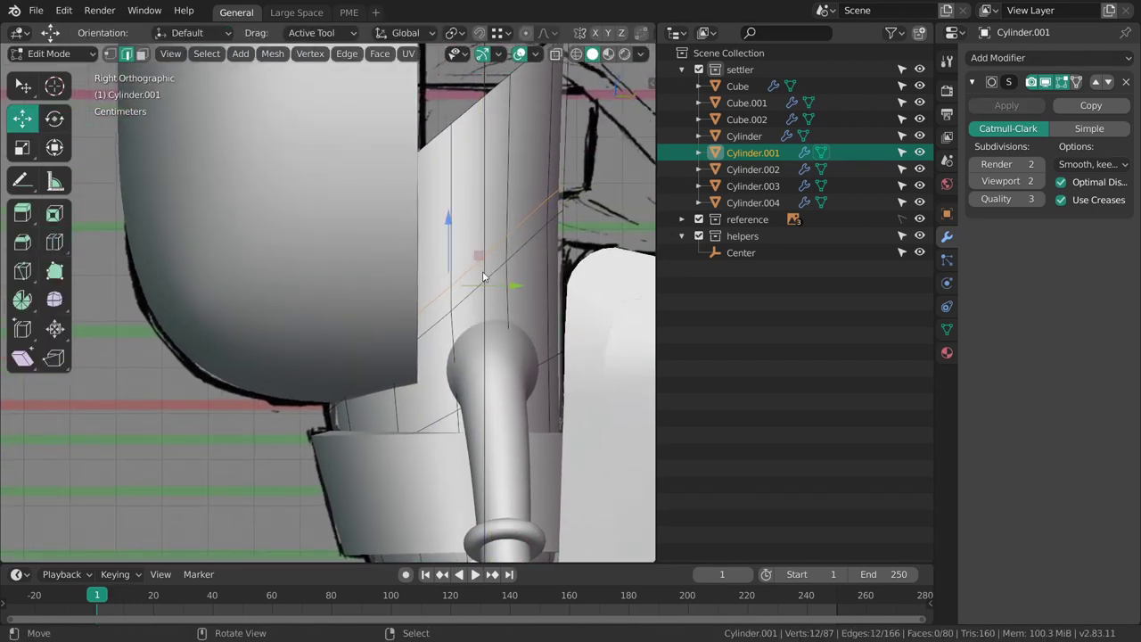
key(g)
key(g)
click(449, 270)
key(alt+a)
- Switch the torso to sculpt mode and disable the Use Deform Only sculpt option
mouse_move(360, 392)
shift+middle_down()
mouse_move(387, 362)
mouse_move(437, 232)
shift+middle_up()
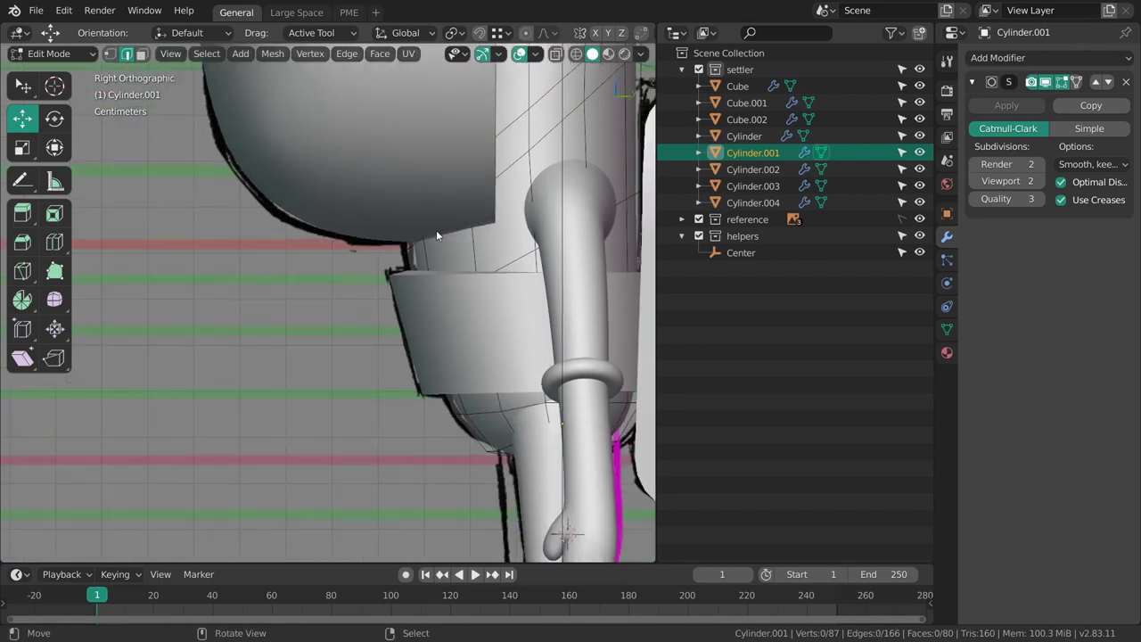
key(ctrl+Tab)
click(430, 298)
shift+middle_drag(430, 298, 419, 303)
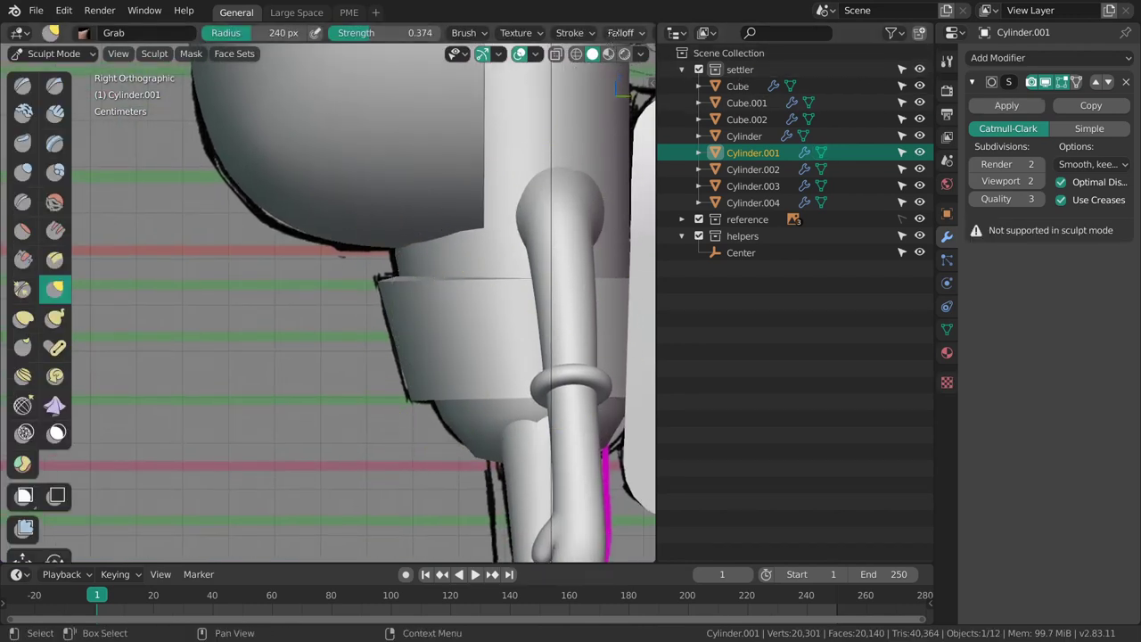
scroll(615, 34, down, 8)
middle_drag(541, 37, 489, 35)
click(576, 35)
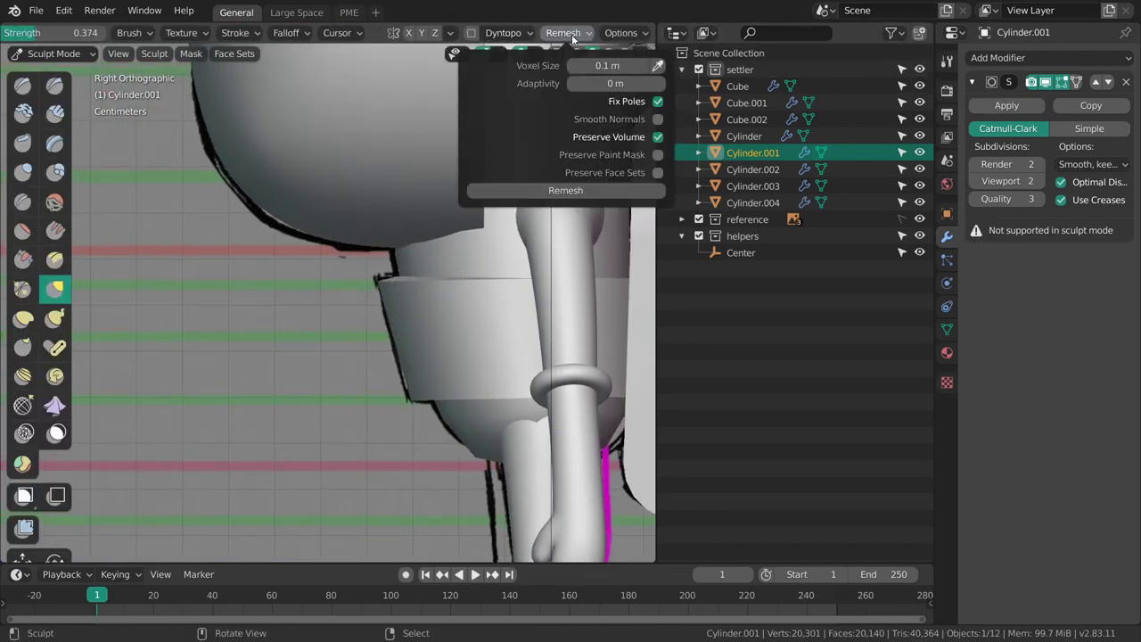
mouse_move(628, 36)
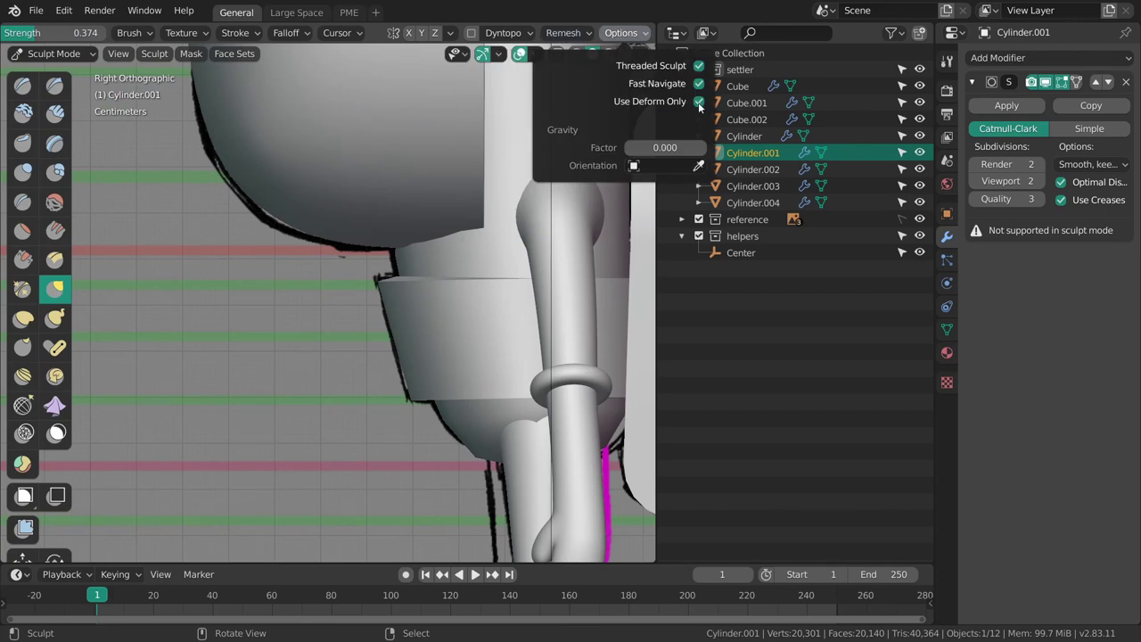
click(699, 103)
- Leave sculpting on the torso and hide the clothing band that covers it
key(f)
mouse_move(422, 318)
shift+middle_down()
mouse_move(426, 291)
mouse_move(409, 303)
shift+middle_up()
click(455, 299)
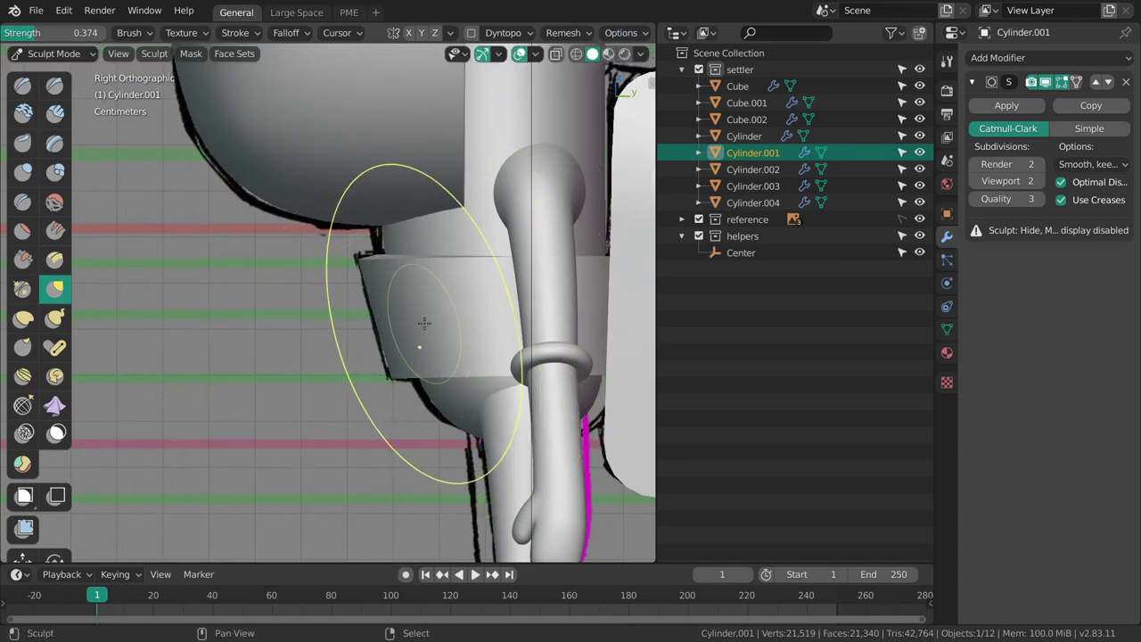
key(z)
key(Escape)
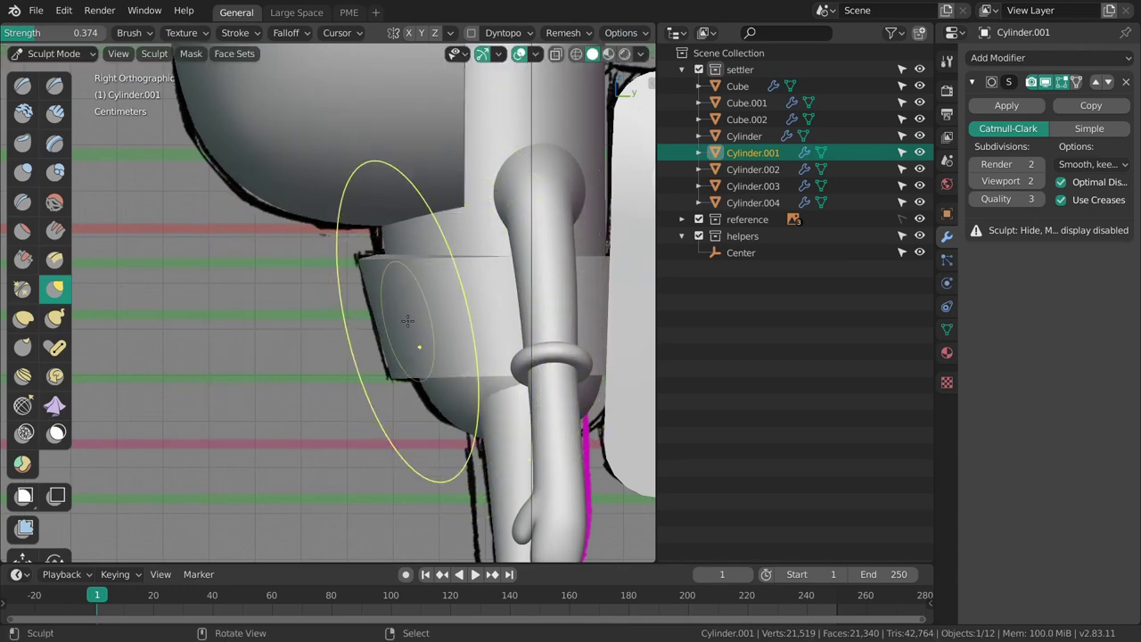
key(ctrl+Tab)
click(405, 323)
key(h)
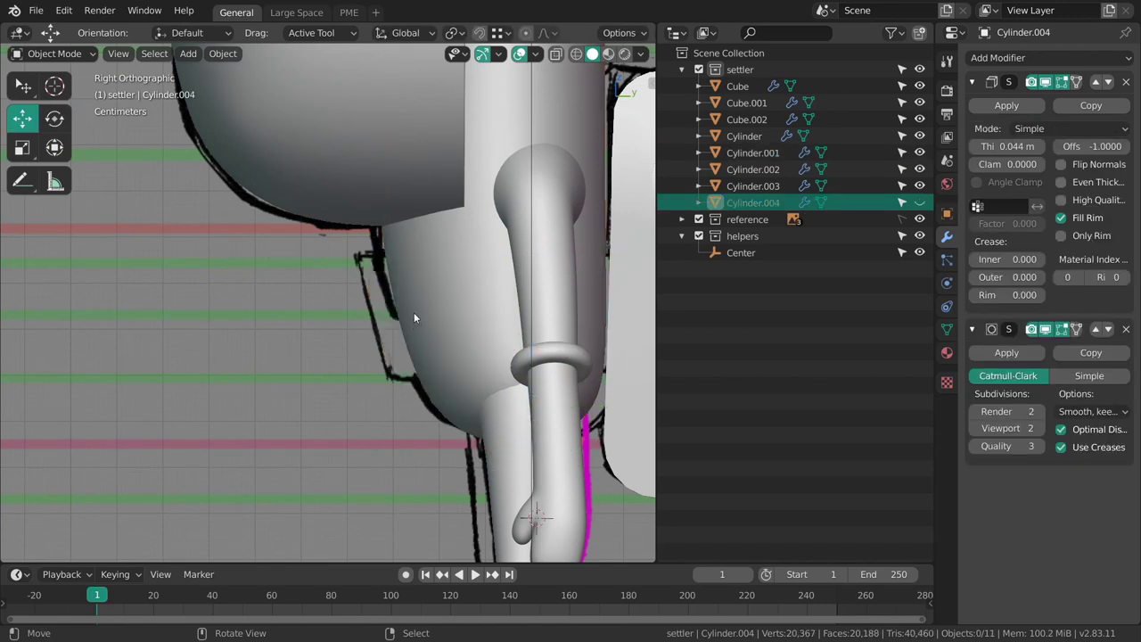
- Put the torso in sculpt mode and adjust its front profile to the side reference with a large Grab brush
click(414, 320)
key(ctrl+Tab)
click(410, 369)
key(f)
click(399, 255)
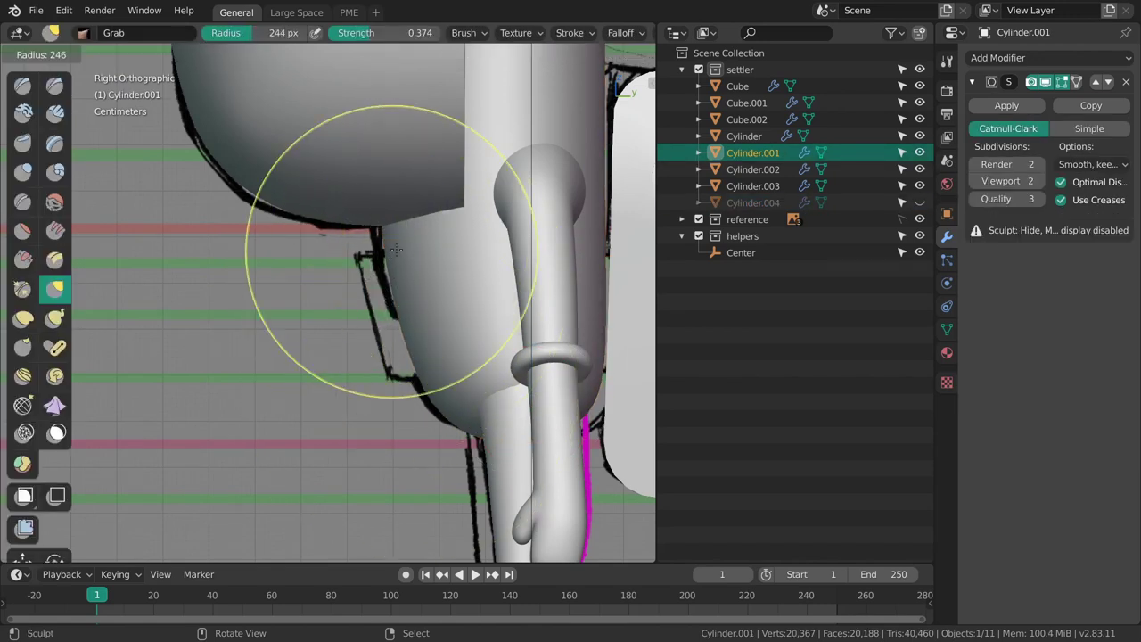
key(f)
click(434, 392)
middle_drag(420, 338, 575, 330)
- Show the wireframe and refine the torso's front and sides with the Grab brush, varying its radius
key(shift+z)
middle_drag(476, 316, 584, 284)
key(f)
click(414, 307)
middle_drag(410, 290, 515, 288)
key(f)
click(427, 317)
middle_drag(382, 315, 464, 319)
key(f)
click(408, 322)
middle_drag(410, 287, 341, 323)
middle_drag(491, 327, 455, 353)
key(f)
click(331, 387)
- Disable the torso's Subdivision display in the viewport and relax its belly topology with the Slide Relax brush at a 108 px radius
click(1046, 82)
mouse_move(367, 319)
middle_down()
mouse_move(437, 316)
mouse_move(421, 333)
middle_up()
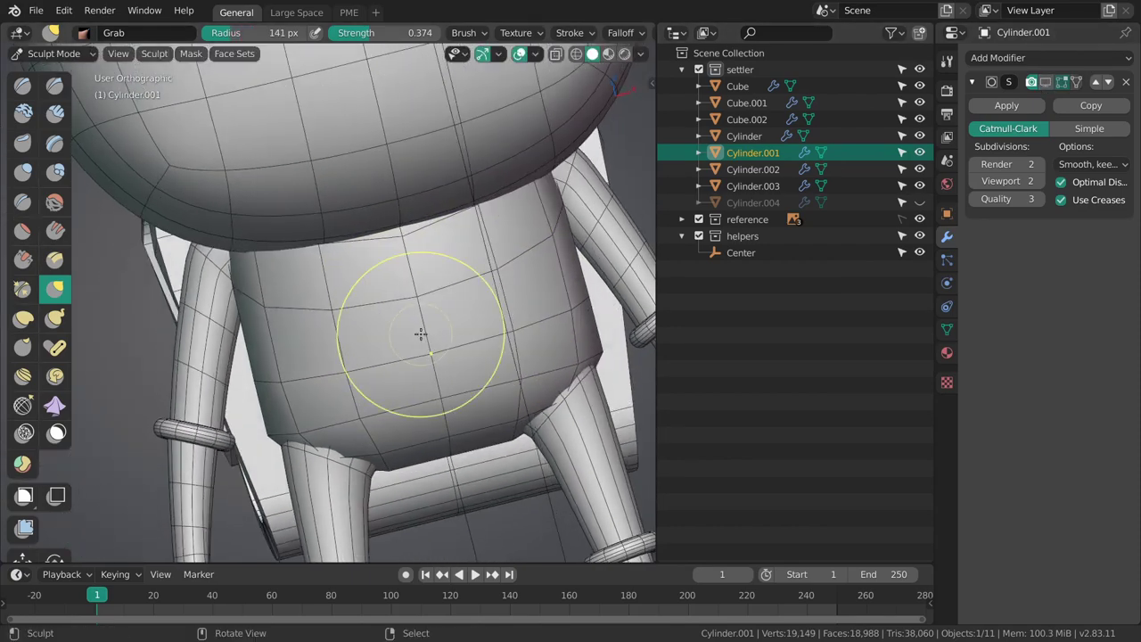
click(24, 407)
middle_drag(477, 307, 427, 298)
key(f)
click(414, 294)
drag(416, 292, 412, 280)
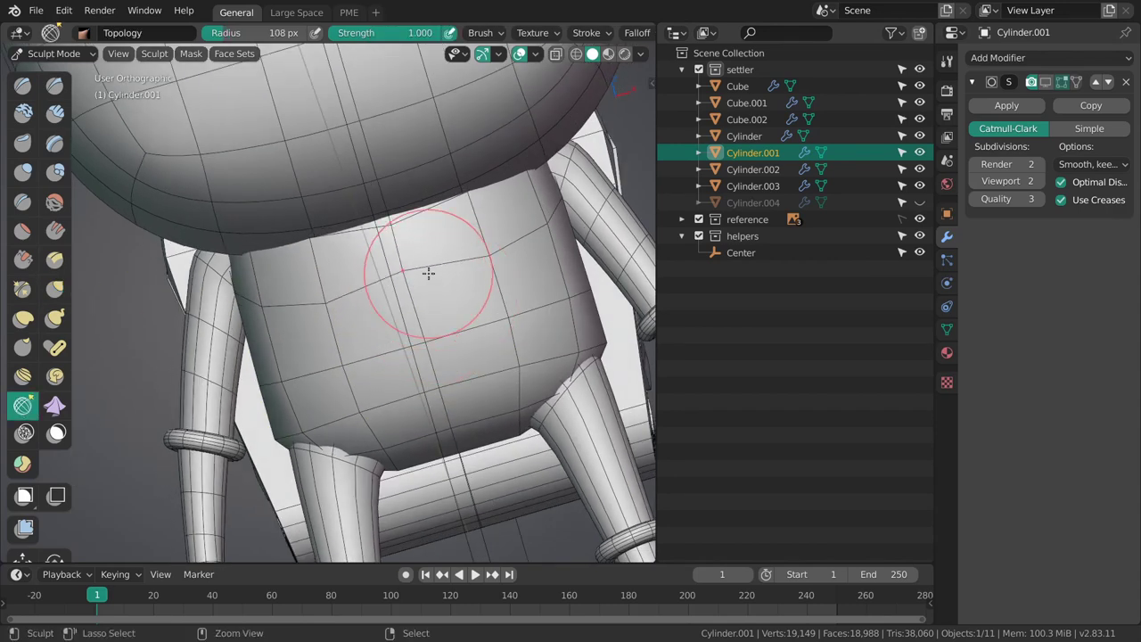
- Look through the Slide Relax brush's settings and the available brushes
key(n)
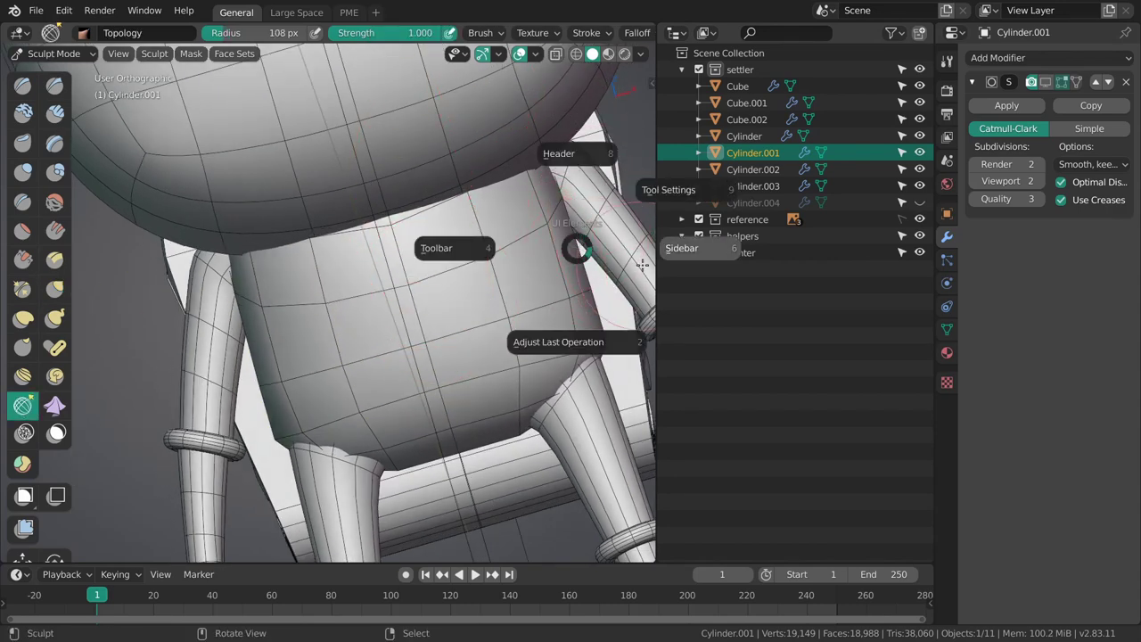
click(636, 266)
click(646, 114)
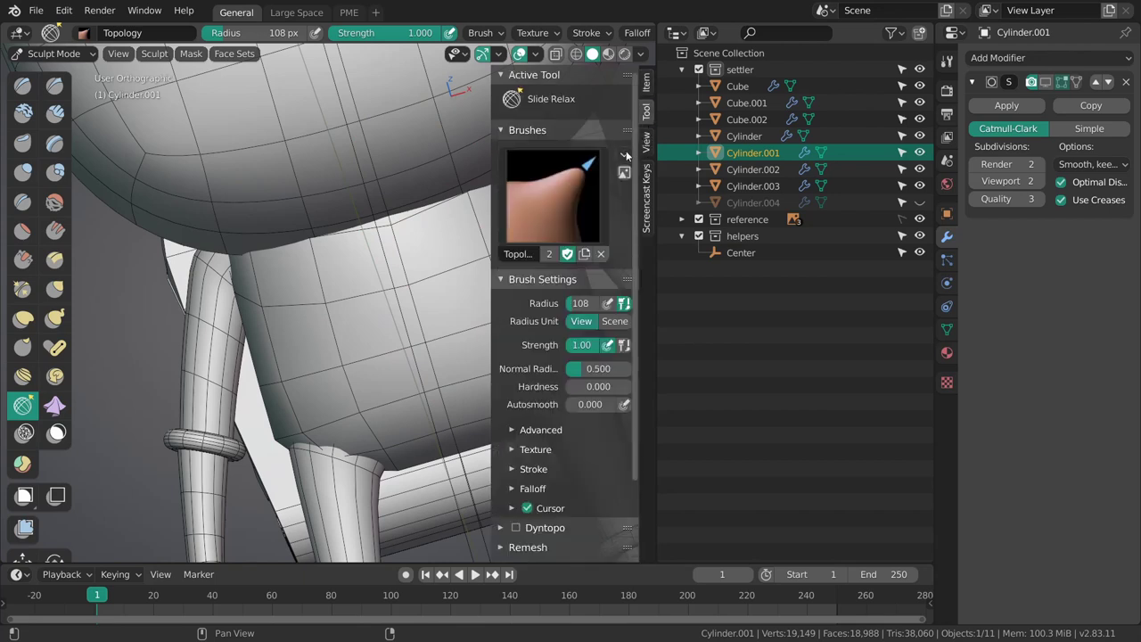
click(625, 155)
click(661, 207)
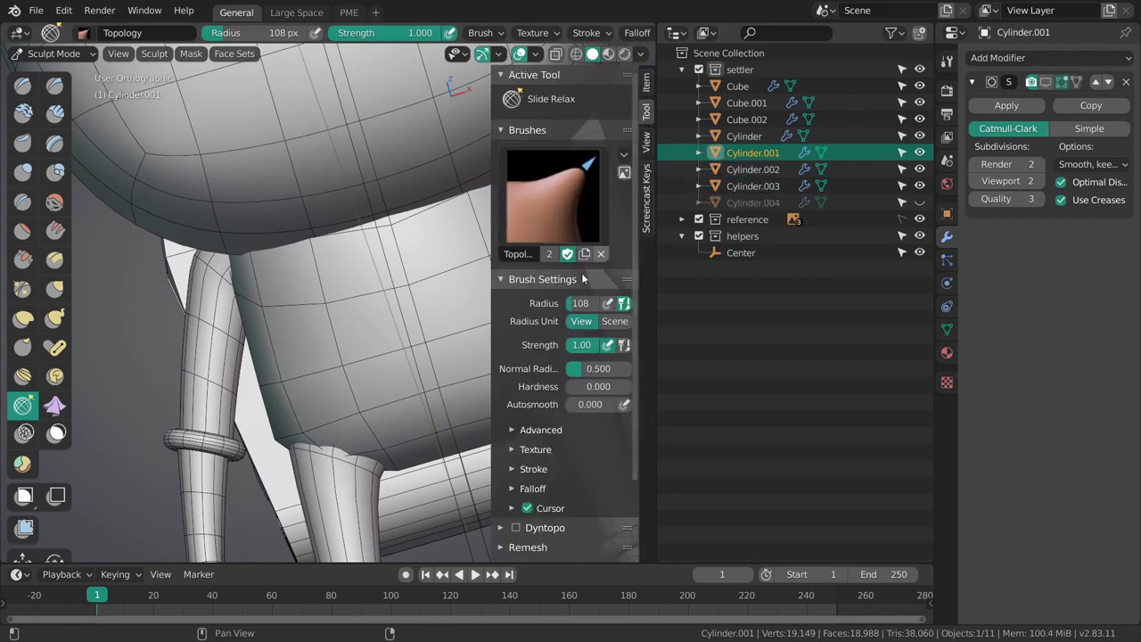
key(t)
key(n)
click(313, 314)
key(n)
click(435, 318)
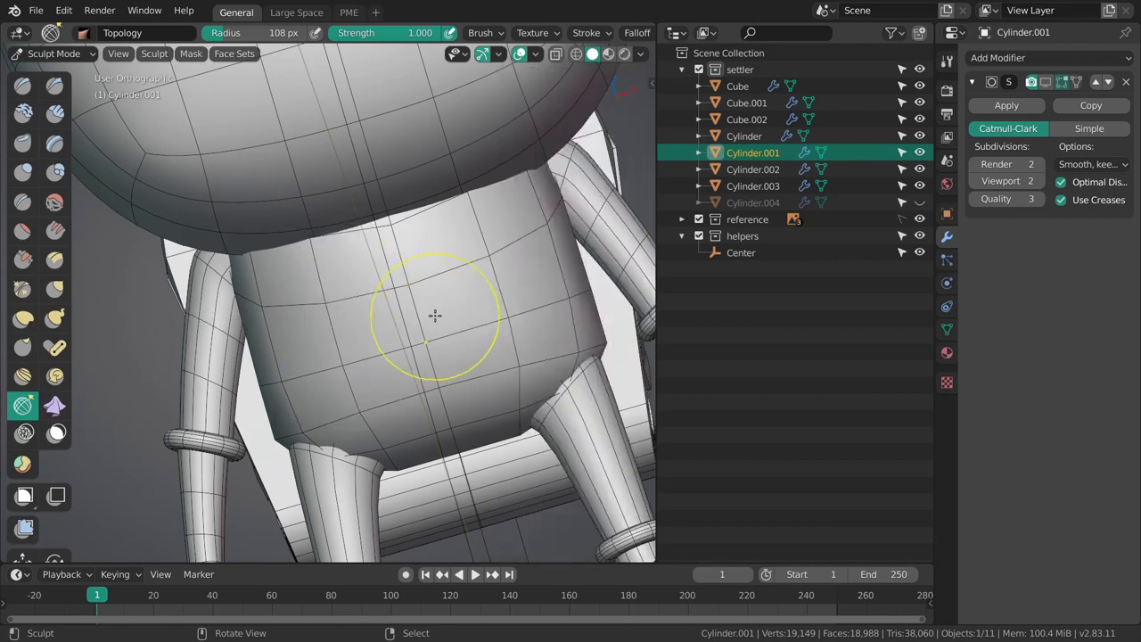
- Even out the edge spacing across the torso's front with Slide Relax, using radii of 97 and 113 px
middle_drag(434, 318, 415, 291)
key(f)
click(415, 285)
key(f)
click(417, 285)
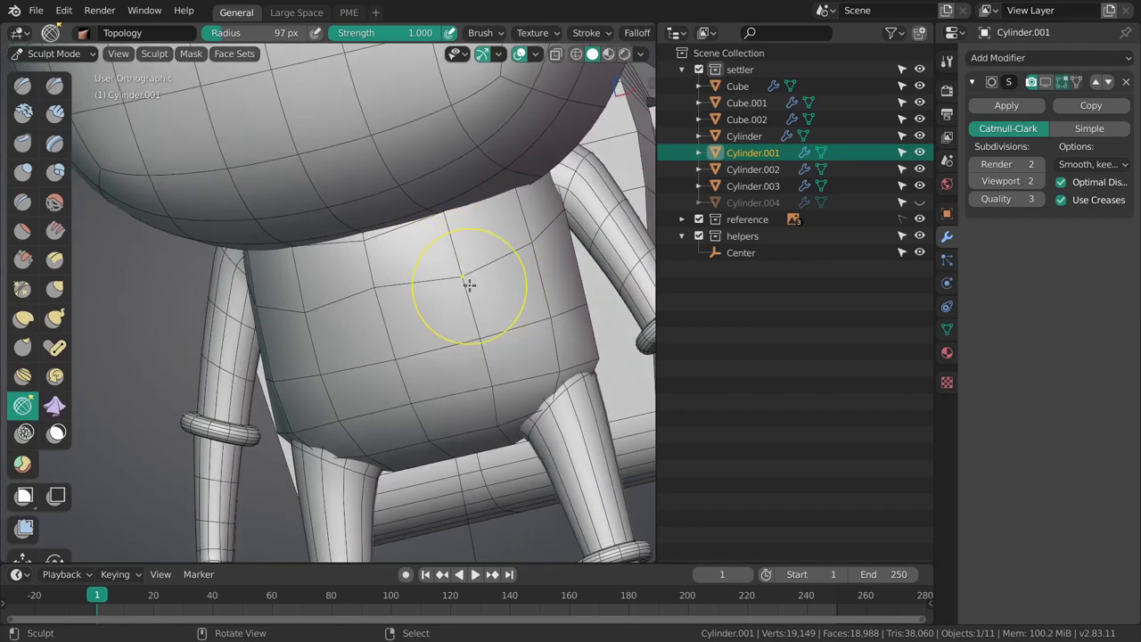
middle_drag(463, 273, 489, 273)
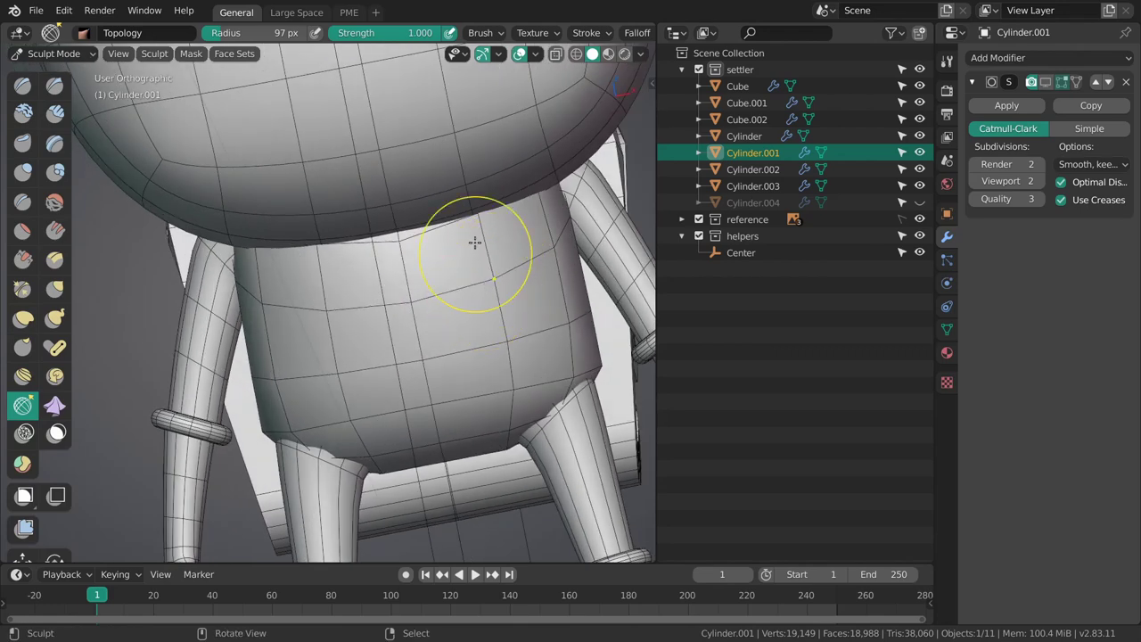
click(575, 33)
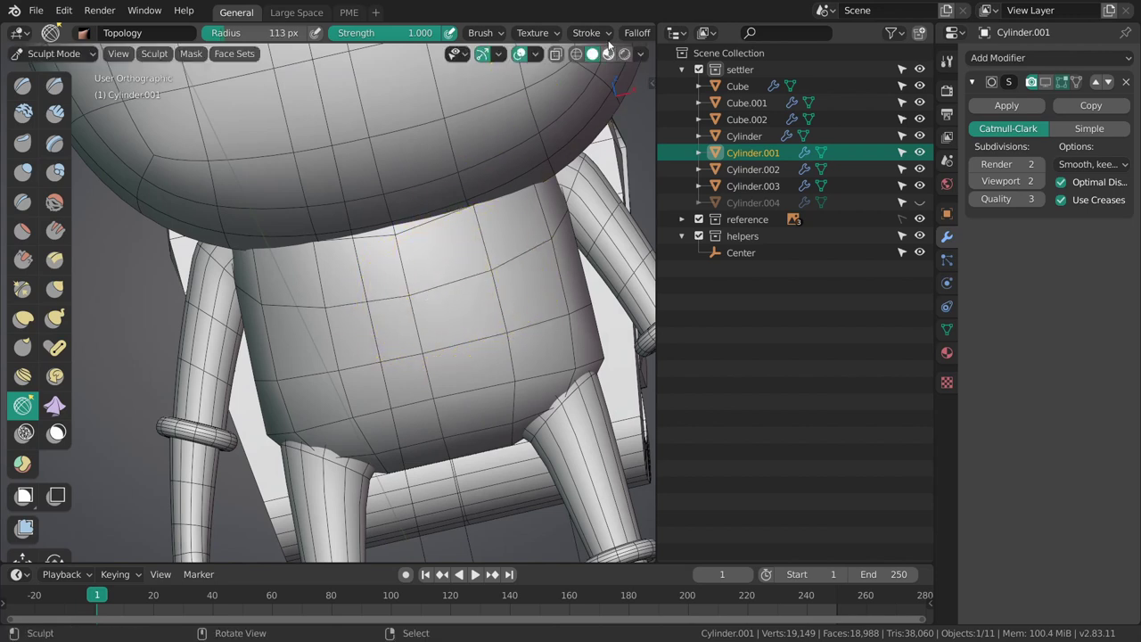
- Leave sculpting and delete the torso vertices on the negative X side of the centre line in the front view
middle_drag(623, 37, 421, 47)
scroll(626, 33, down, 3)
key(ctrl+Tab)
click(491, 297)
key(1)
key(KP_1)
mouse_move(438, 362)
ctrl+middle_down()
mouse_move(365, 349)
mouse_move(294, 394)
mouse_move(303, 371)
mouse_move(303, 389)
ctrl+middle_up()
key(z)
click(330, 353)
key(KP_1)
key(KP_1)
drag(282, 315, 356, 109)
key(x)
click(416, 335)
scroll(458, 355, up, 2)
key(Tab)
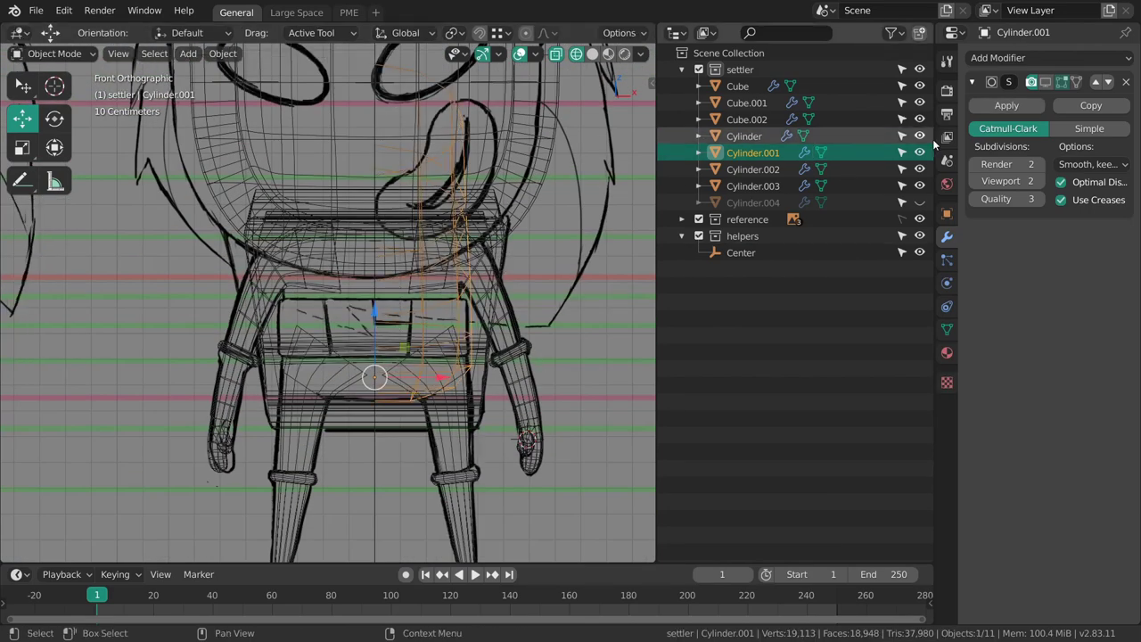
- Add a Mirror modifier on the X axis to the torso and re-enable its Subdivision display in the viewport
key(shift+z)
click(1026, 57)
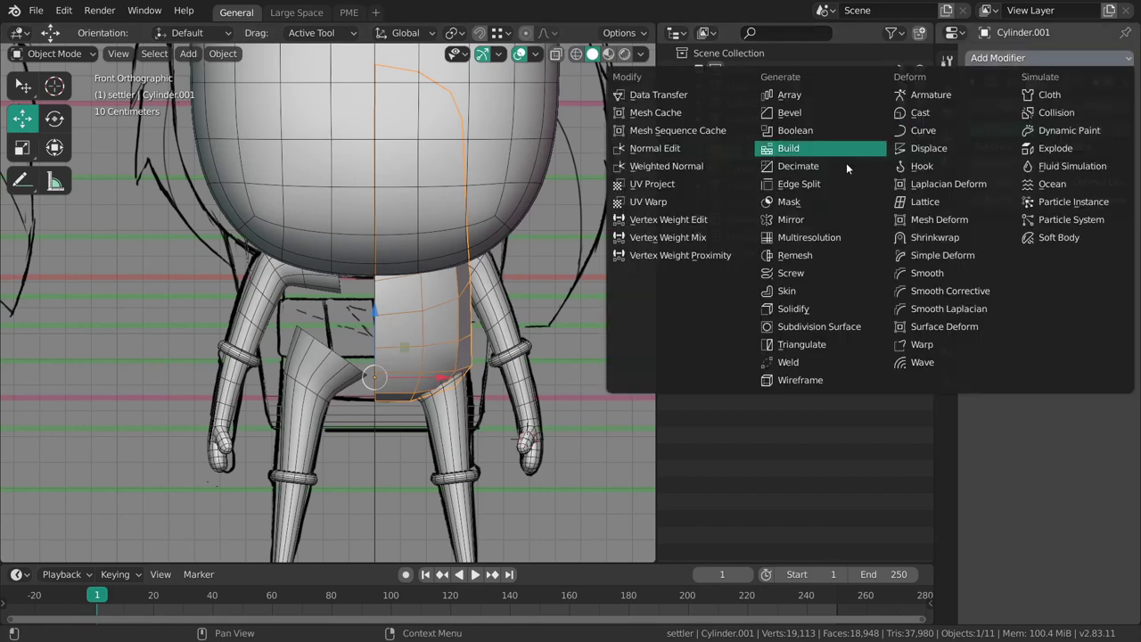
click(802, 220)
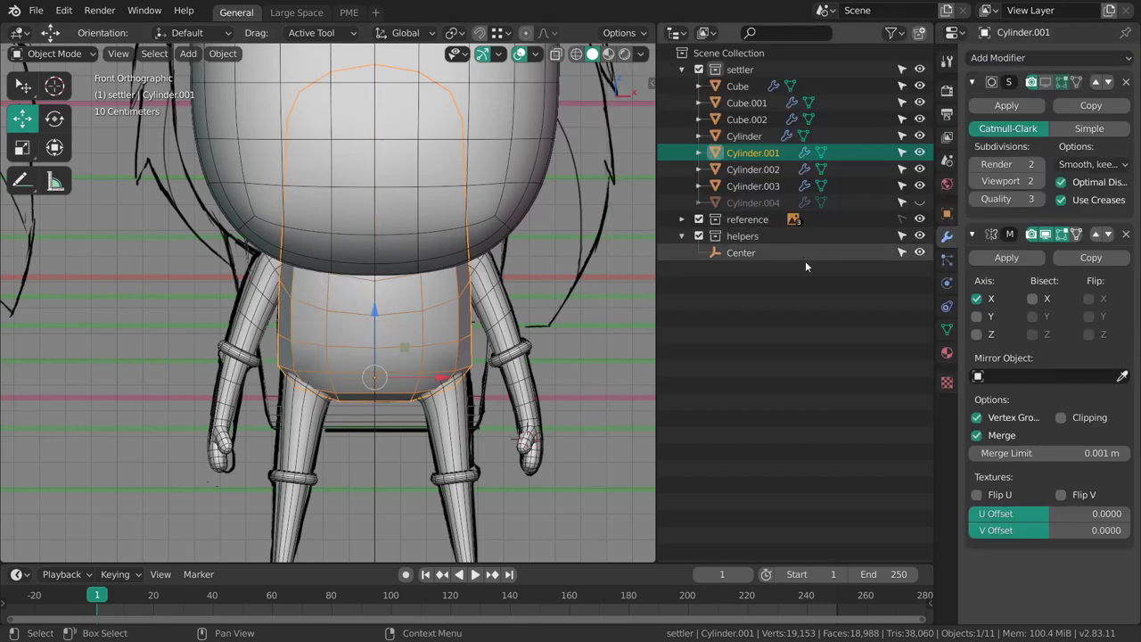
click(1095, 235)
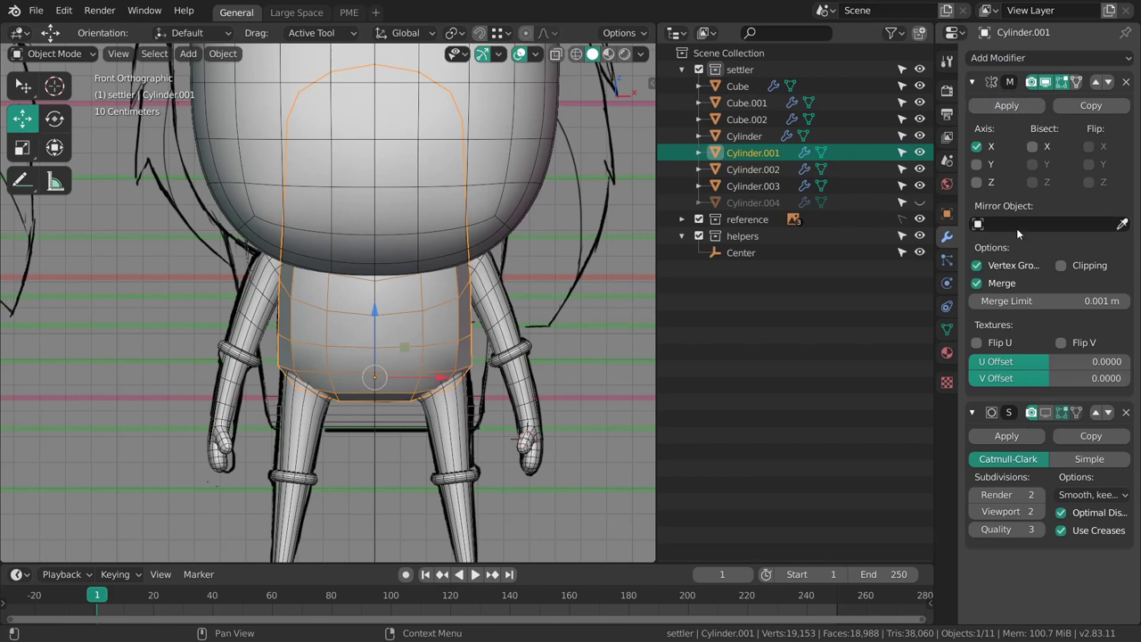
click(1096, 412)
shift+middle_drag(605, 335, 585, 260)
scroll(585, 260, up, 2)
click(1048, 83)
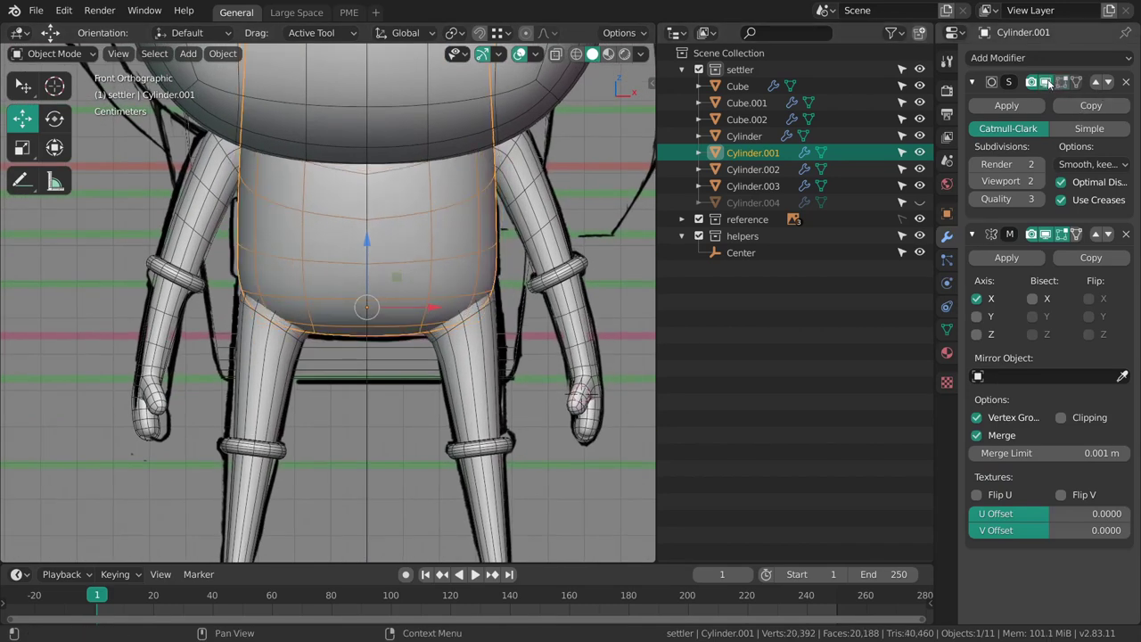
- Check the mirrored torso's shading and place its Mirror modifier above the Subdivision modifier
middle_drag(517, 294, 479, 323)
key(alt+a)
scroll(479, 323, up, 4)
key(shift+alt+z)
mouse_move(390, 272)
middle_down()
mouse_move(406, 241)
mouse_move(418, 259)
mouse_move(388, 269)
middle_up()
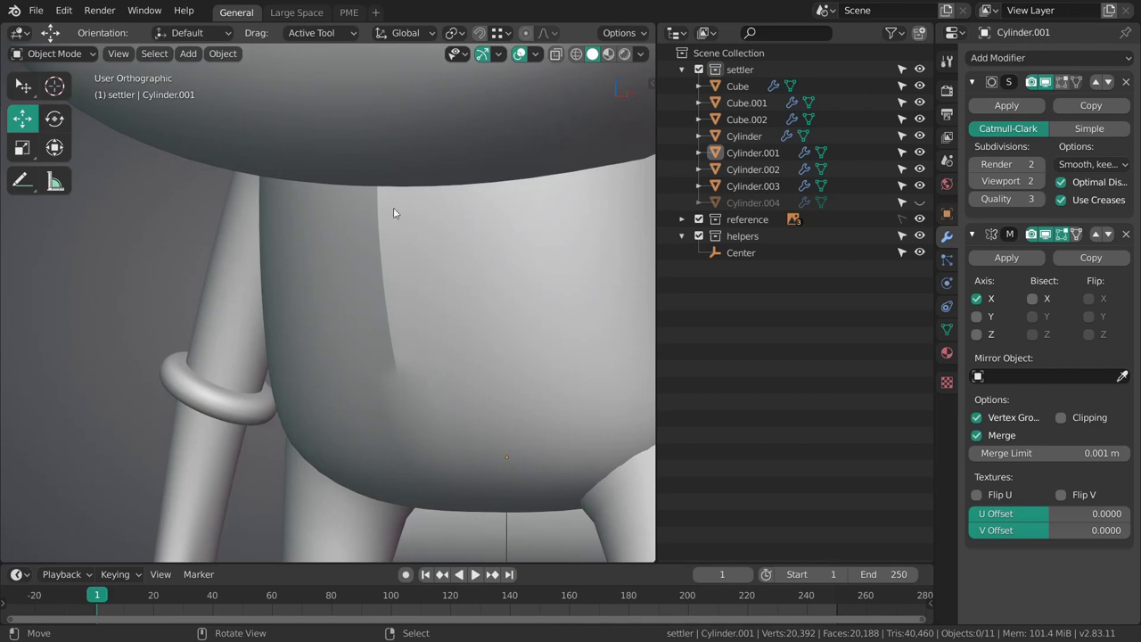
click(1046, 235)
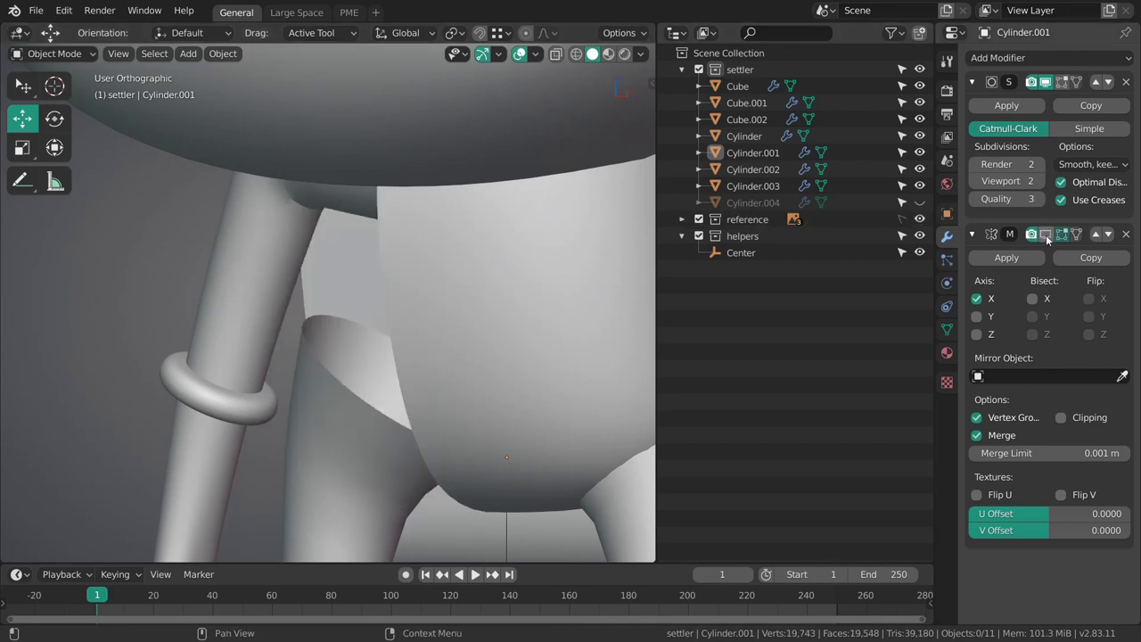
click(1047, 235)
middle_drag(397, 354, 534, 306)
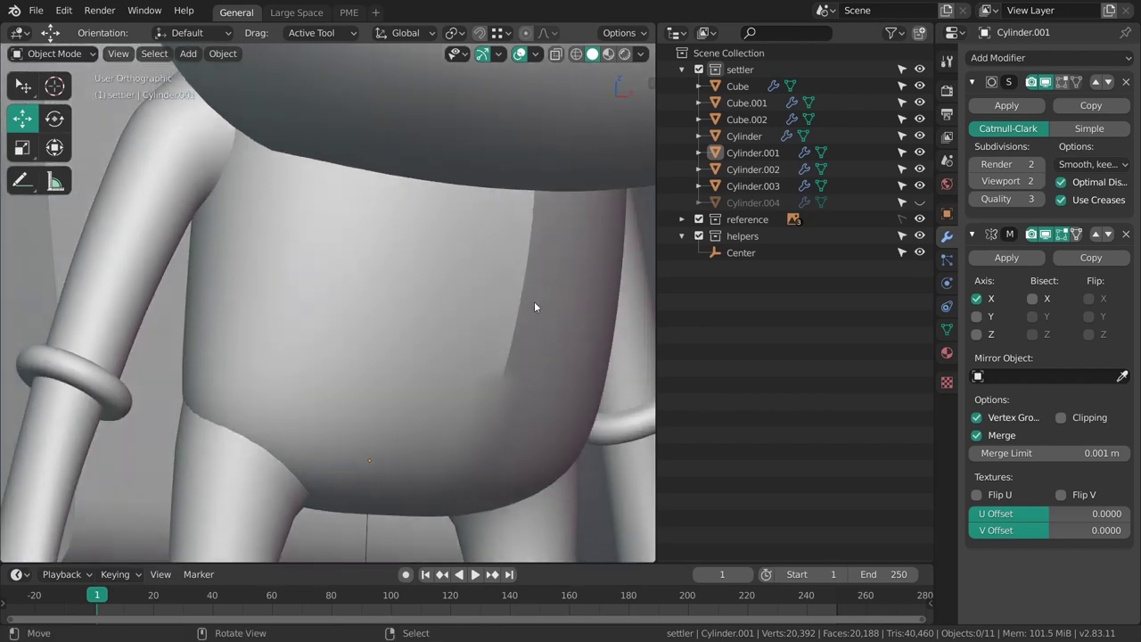
click(1095, 233)
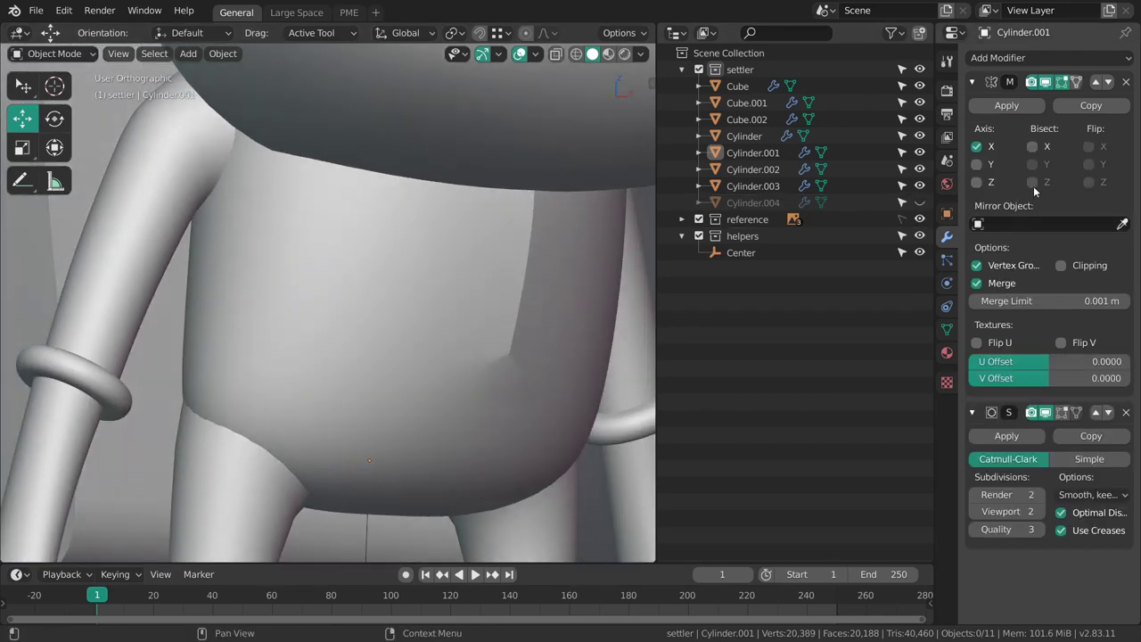
middle_drag(530, 358, 405, 390)
- Bring the torso's centre edge loop onto the mirror plane and enable Clipping for the Mirror modifier
key(KP_1)
scroll(473, 383, down, 3)
key(Tab)
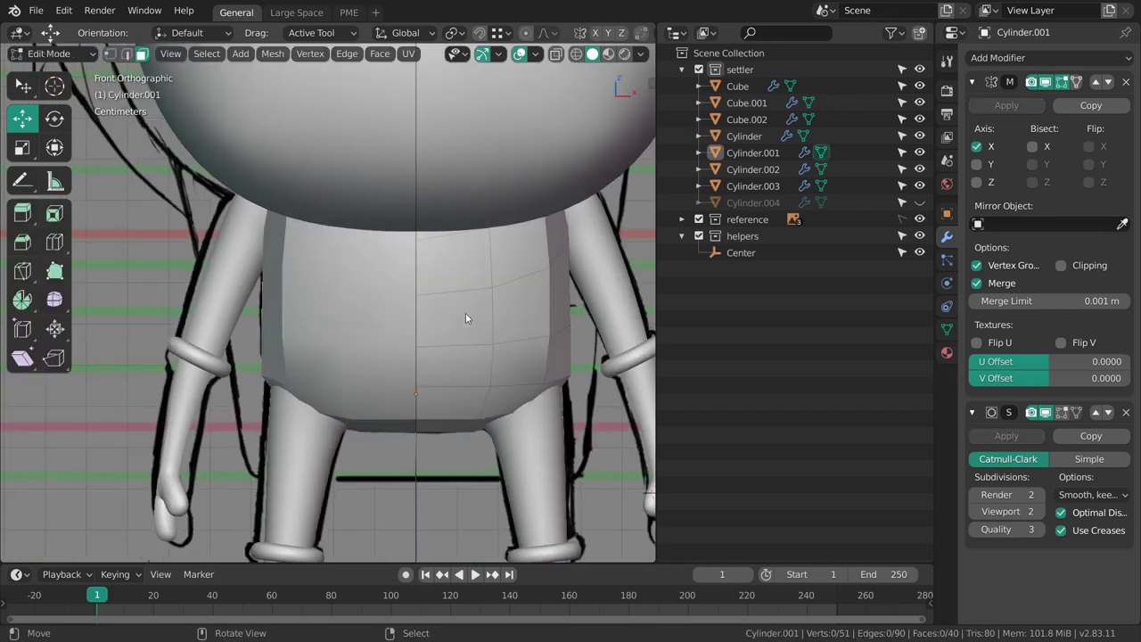
key(2)
alt+click(415, 324)
drag(482, 247, 461, 238)
middle_drag(441, 286, 594, 295)
key(Tab)
middle_drag(479, 308, 407, 337)
right_click(410, 339)
- Put the torso back in sculpt mode in the front view with the Grab brush at a 187 px radius
key(grave)
click(426, 355)
scroll(479, 328, down, 2)
shift+middle_drag(479, 329, 467, 267)
scroll(485, 329, up, 4)
key(ctrl+Tab)
shift+middle_drag(490, 349, 490, 434)
key(g)
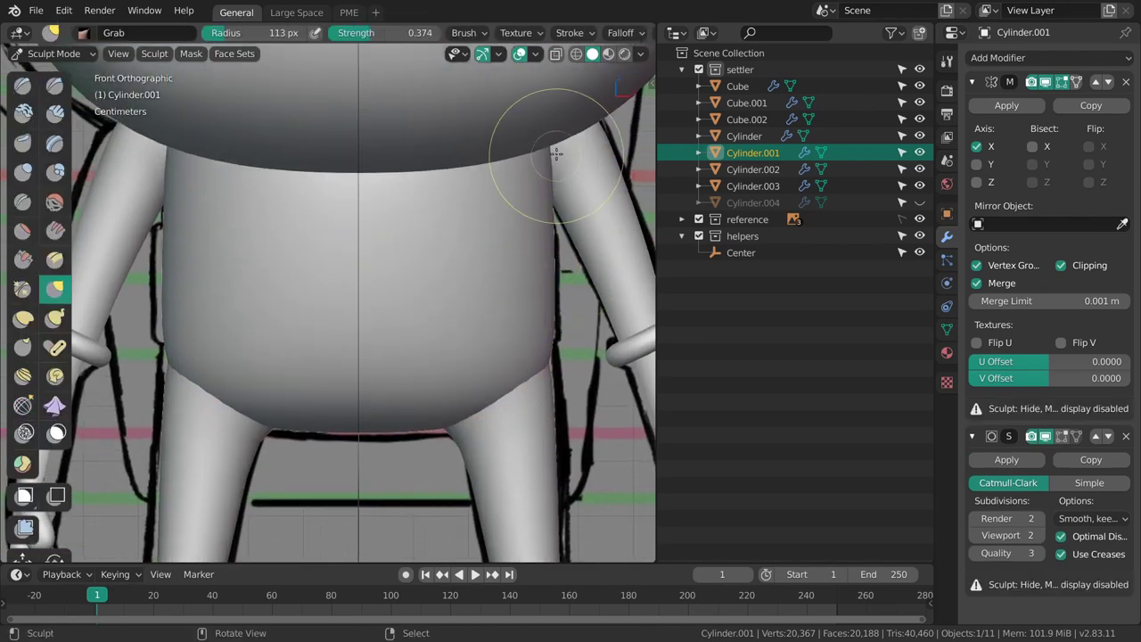
key(f)
click(557, 248)
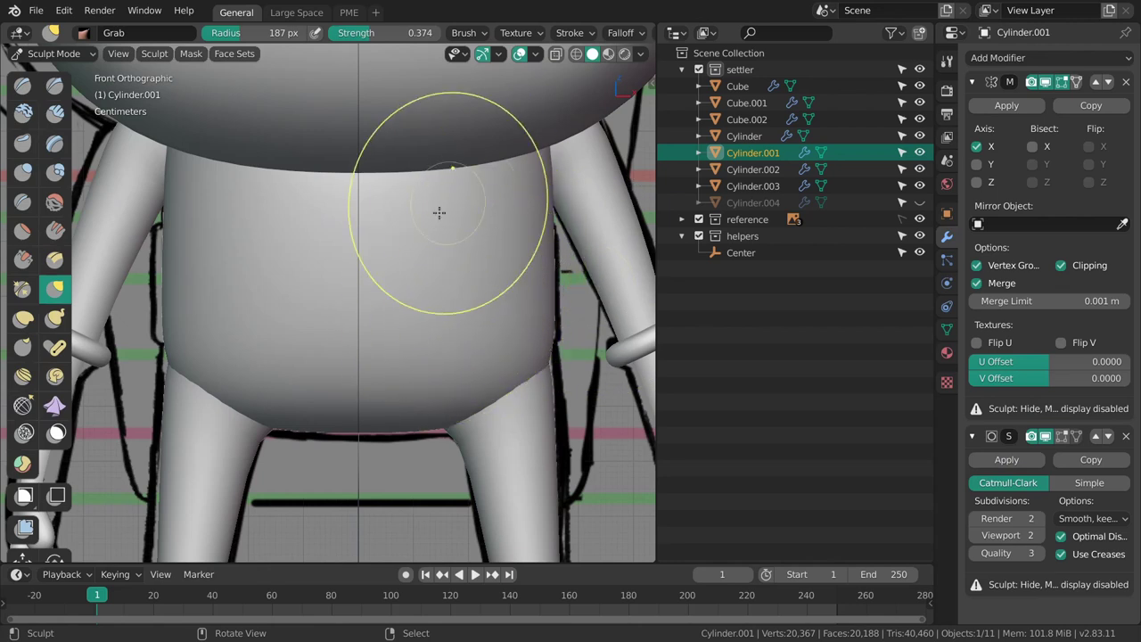
- Enable Grab Active Vertex for the Grab brush
key(shift+w)
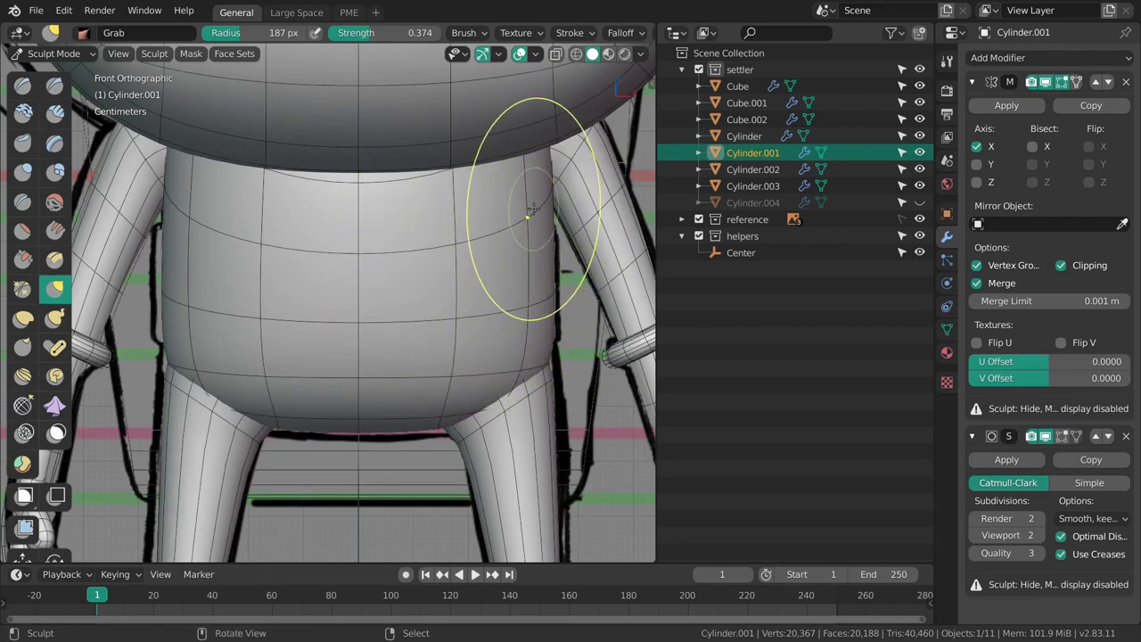
key(shift+z)
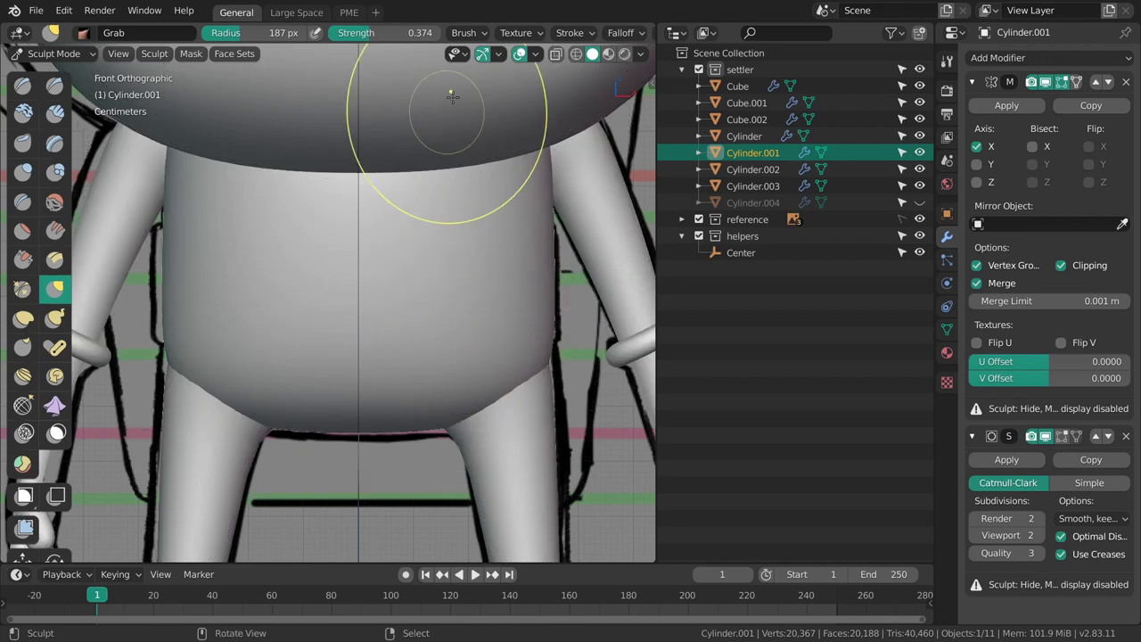
click(465, 33)
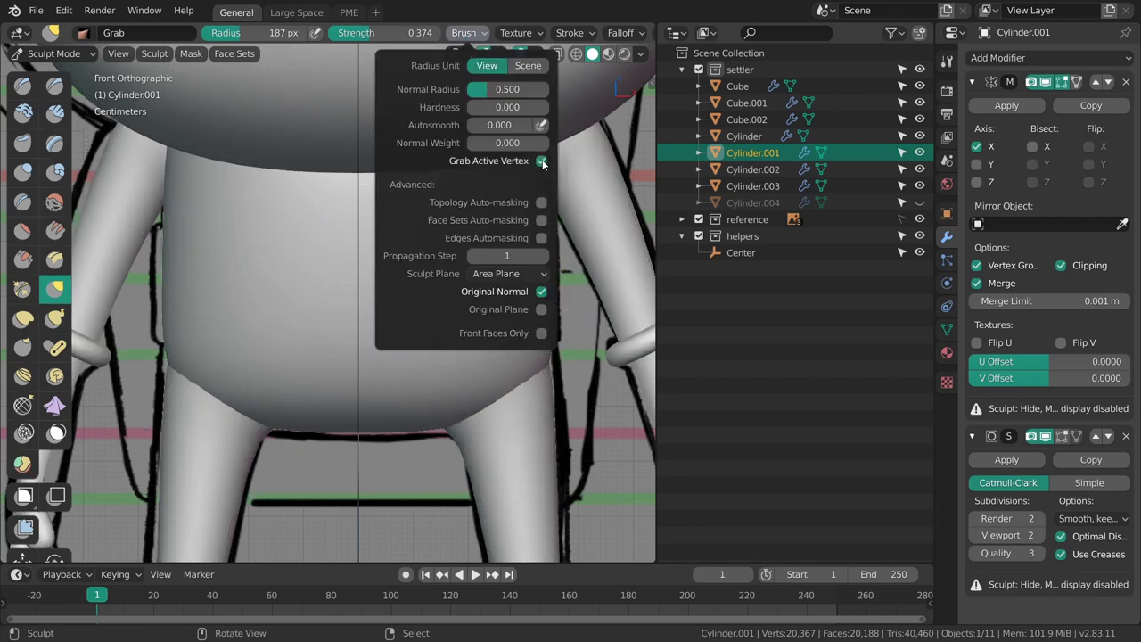
key(Escape)
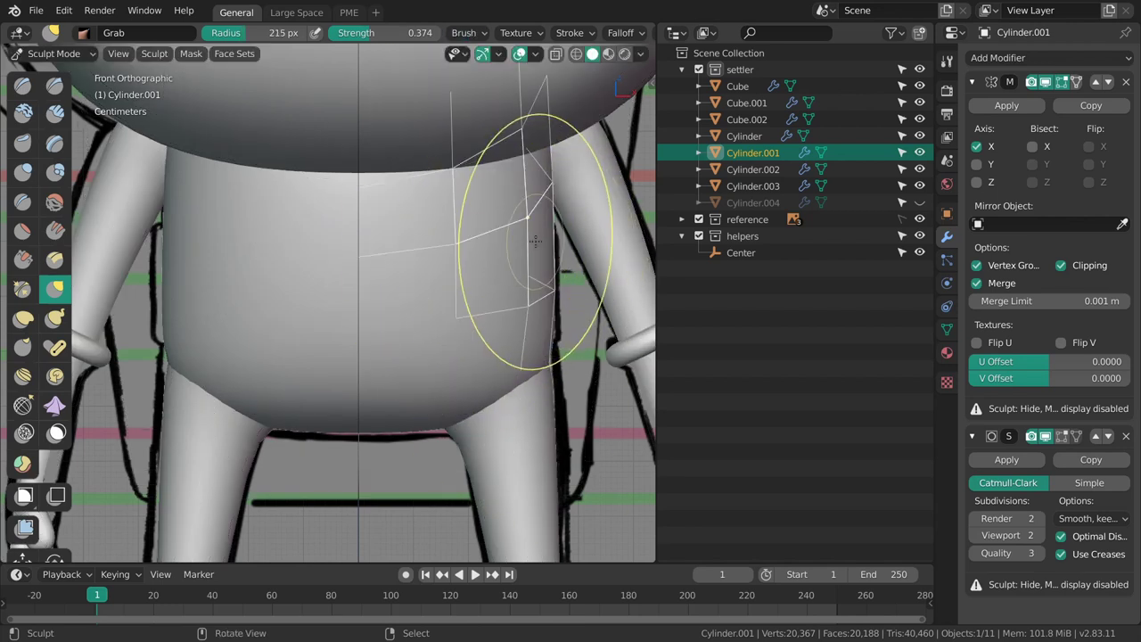
- Reshape the torso's upper side with the Grab brush, using radii from 215 px down to 117 px
mouse_move(544, 229)
mouse_down()
mouse_move(562, 202)
mouse_move(521, 222)
mouse_up()
key(f)
click(516, 234)
key(f)
click(514, 285)
key(f)
click(496, 222)
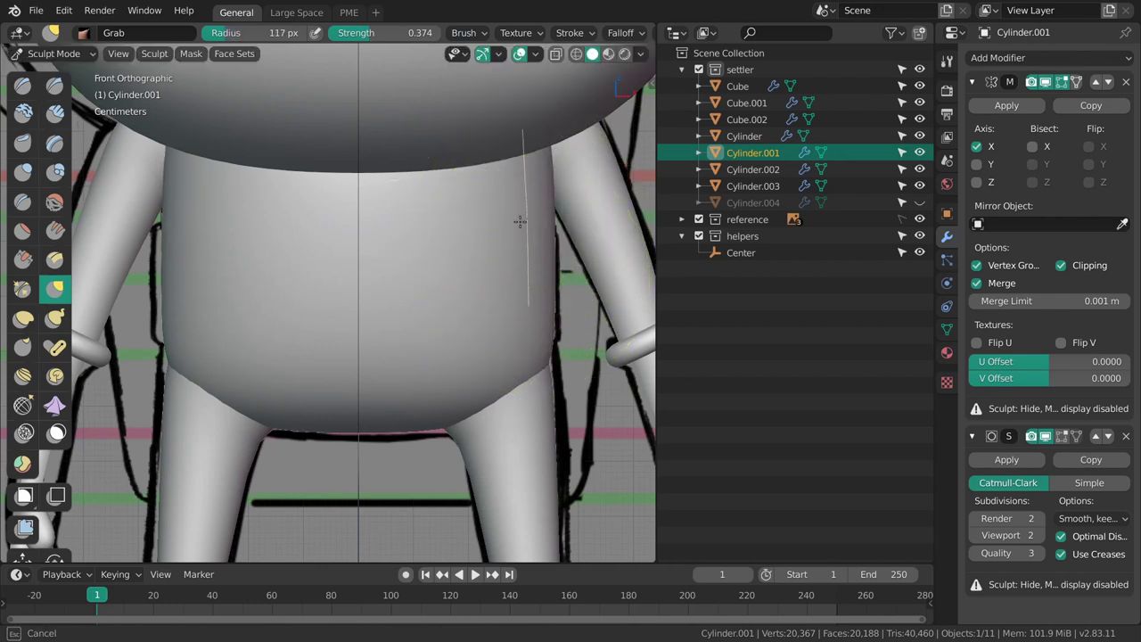
mouse_move(463, 252)
middle_down()
mouse_move(500, 258)
mouse_move(467, 280)
mouse_move(489, 294)
middle_up()
key(f)
click(491, 205)
- Examine the torso's silhouette and edge flow from the front, side and angled views
key(KP_1)
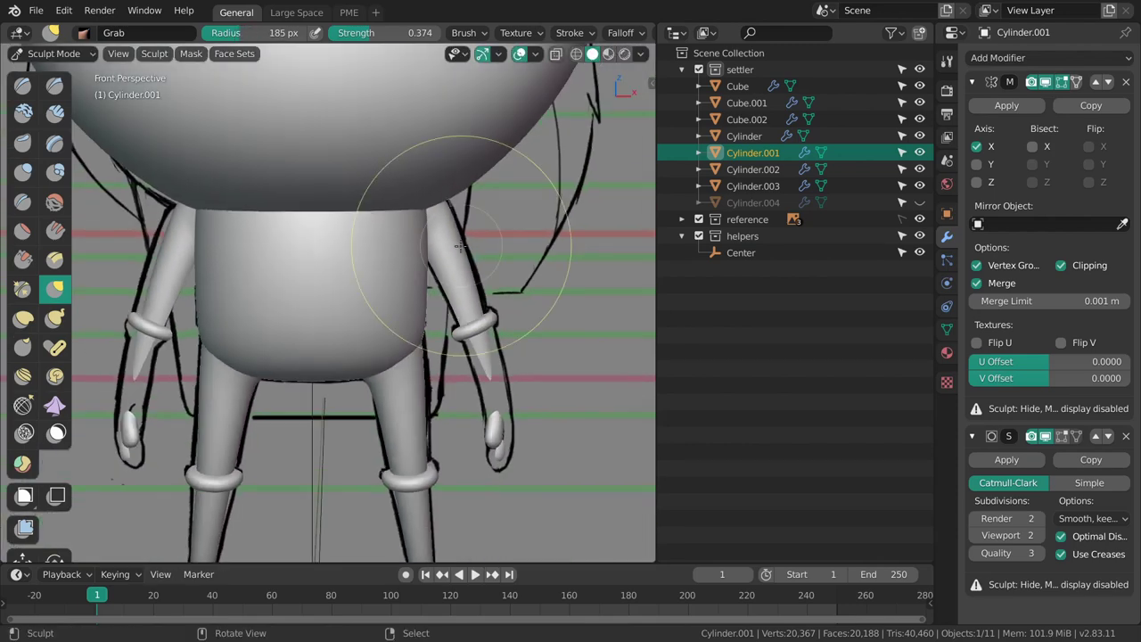
key(KP_3)
shift+middle_drag(348, 273, 505, 331)
scroll(419, 305, down, 1)
scroll(504, 323, up, 2)
mouse_move(497, 267)
middle_down()
mouse_move(484, 279)
mouse_move(419, 241)
mouse_move(477, 294)
middle_up()
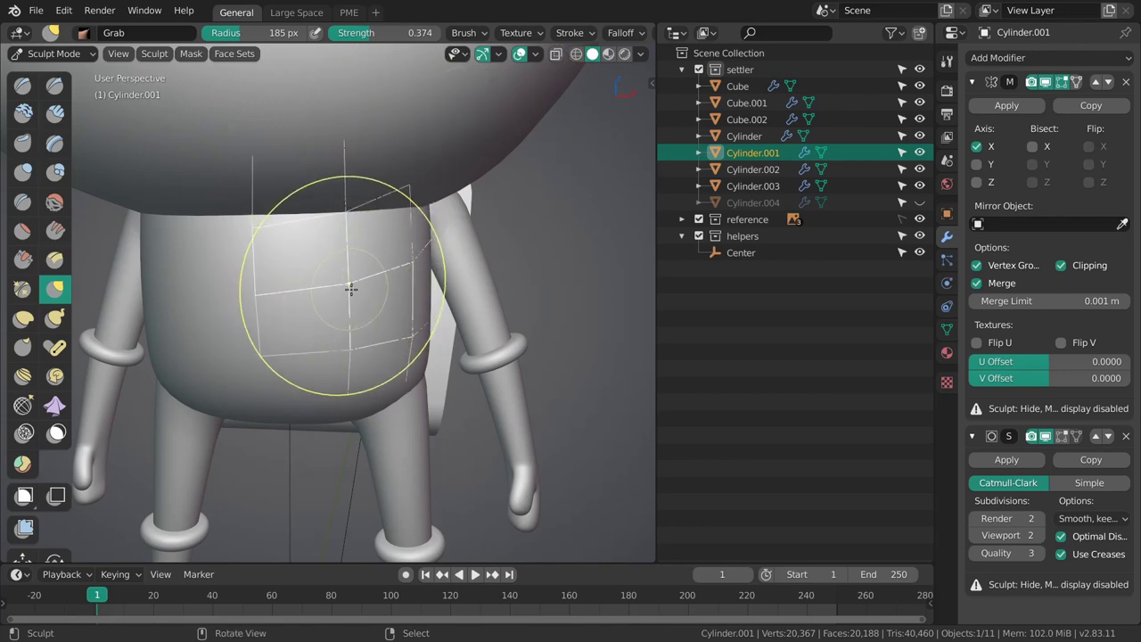
mouse_move(346, 288)
middle_down()
mouse_move(479, 274)
mouse_move(392, 270)
middle_up()
key(shift+z)
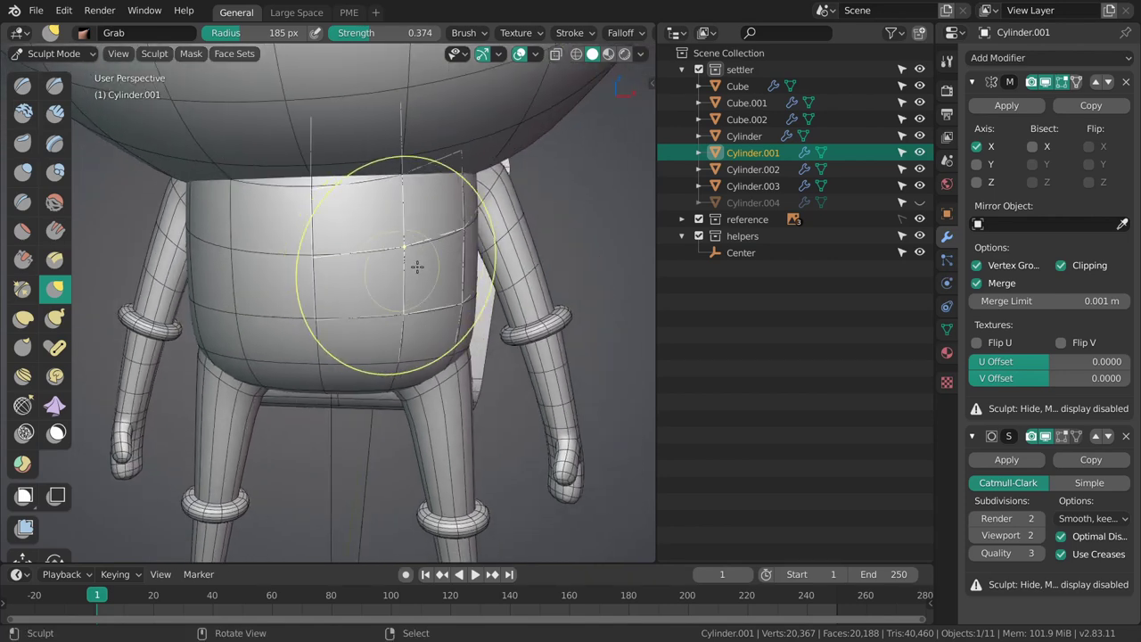
scroll(393, 270, up, 1)
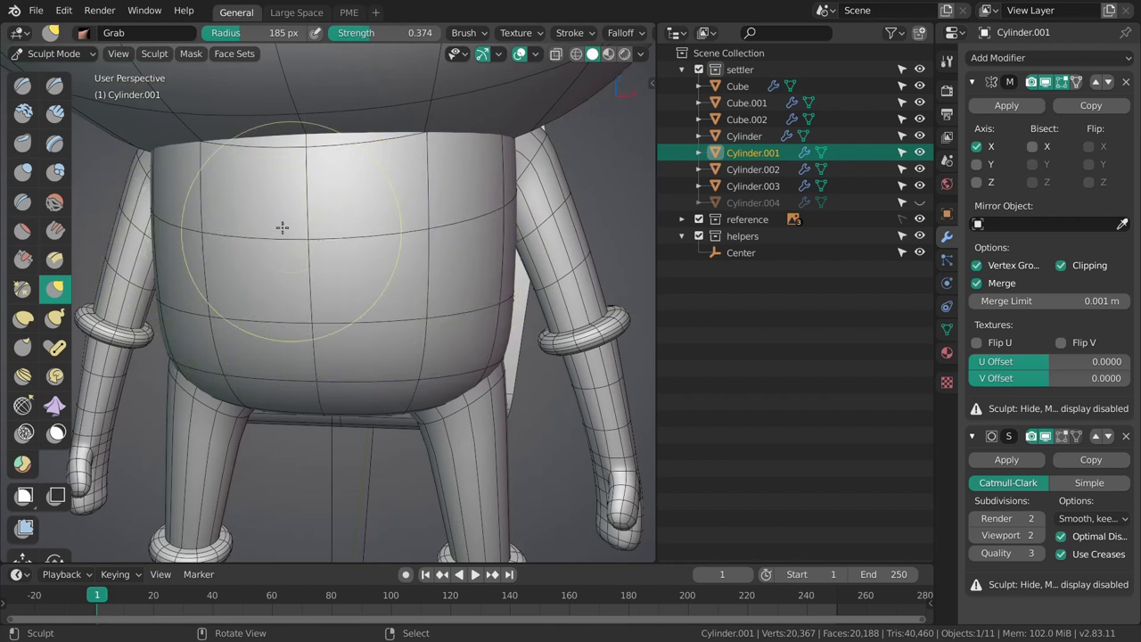
key(shift+alt+z)
mouse_move(471, 234)
shift+middle_down()
mouse_move(426, 274)
mouse_move(460, 377)
mouse_move(463, 296)
mouse_move(405, 280)
shift+middle_up()
key(KP_1)
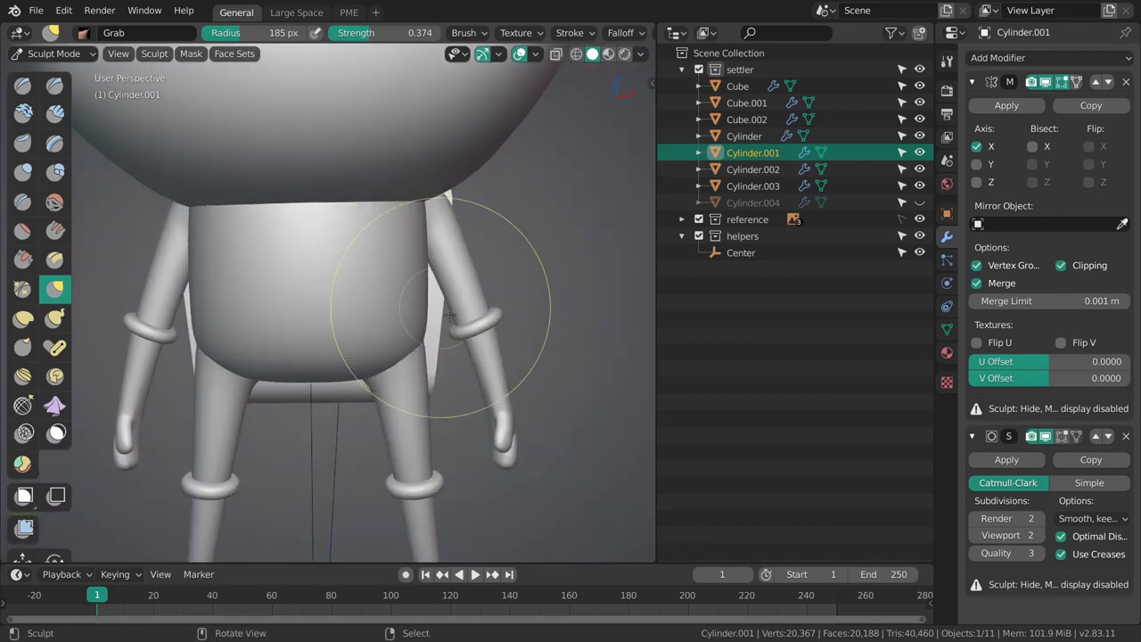
- Leave sculpting, save the file, and unhide and select the clothing band in the side view
key(ctrl+Tab)
key(alt+a)
key(KP_3)
scroll(433, 260, down, 4)
key(KP_5)
shift+middle_drag(412, 303, 434, 290)
key(ctrl+s)
key(alt+h)
shift+middle_drag(333, 301, 413, 324)
right_click(486, 319)
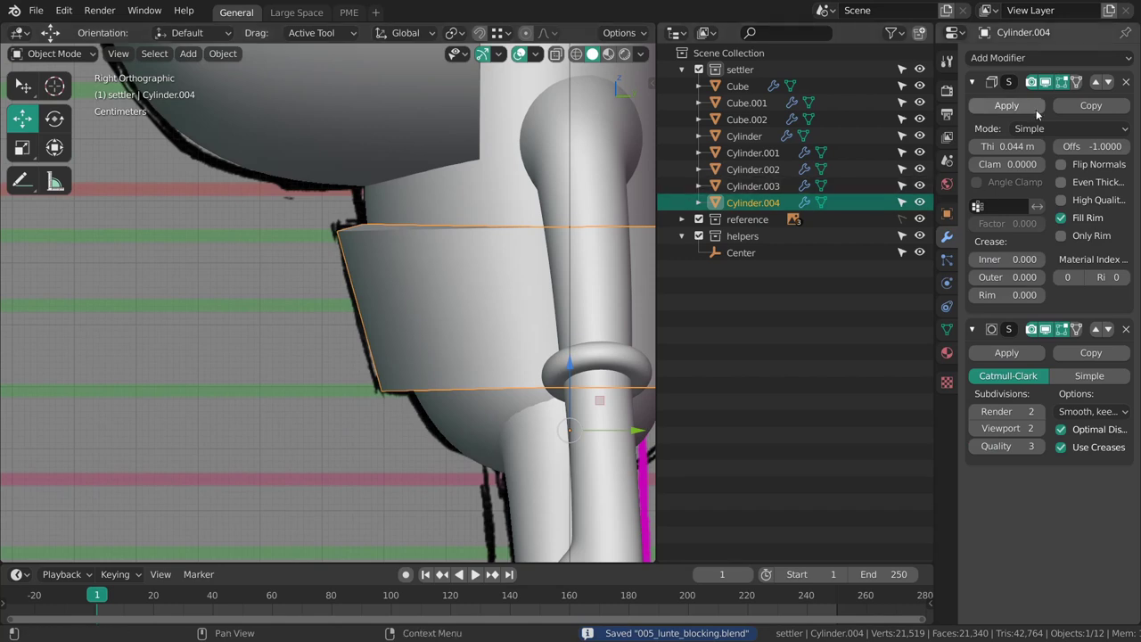
- Try removing the clothing band's Solidify modifier and undo the removal
click(1126, 82)
middle_drag(463, 332, 341, 350)
key(Tab)
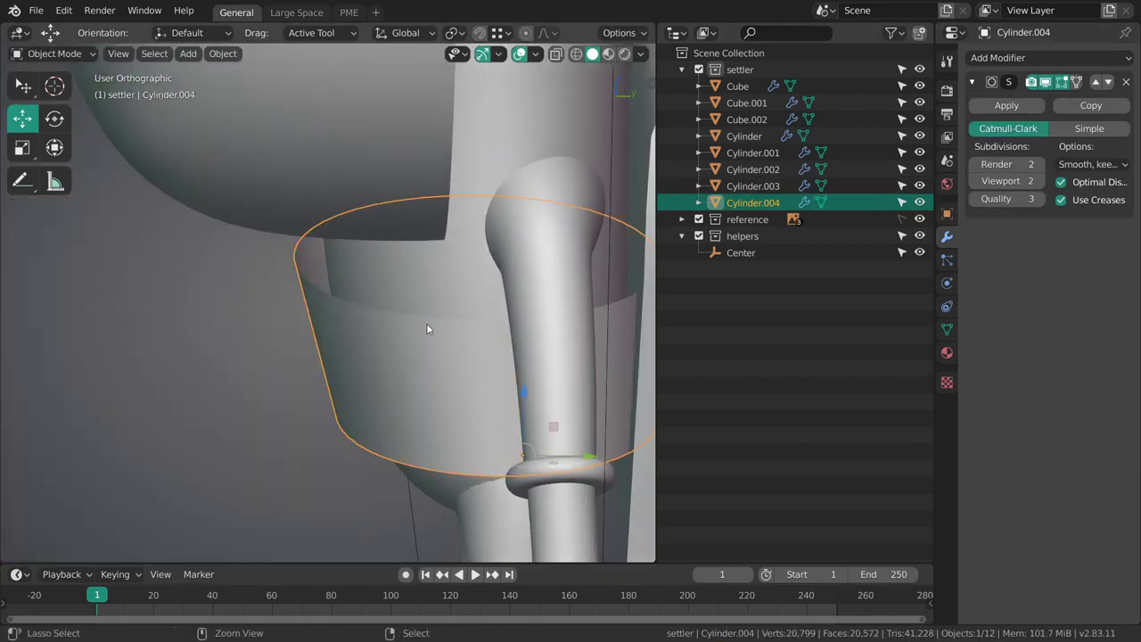
key(ctrl+z)
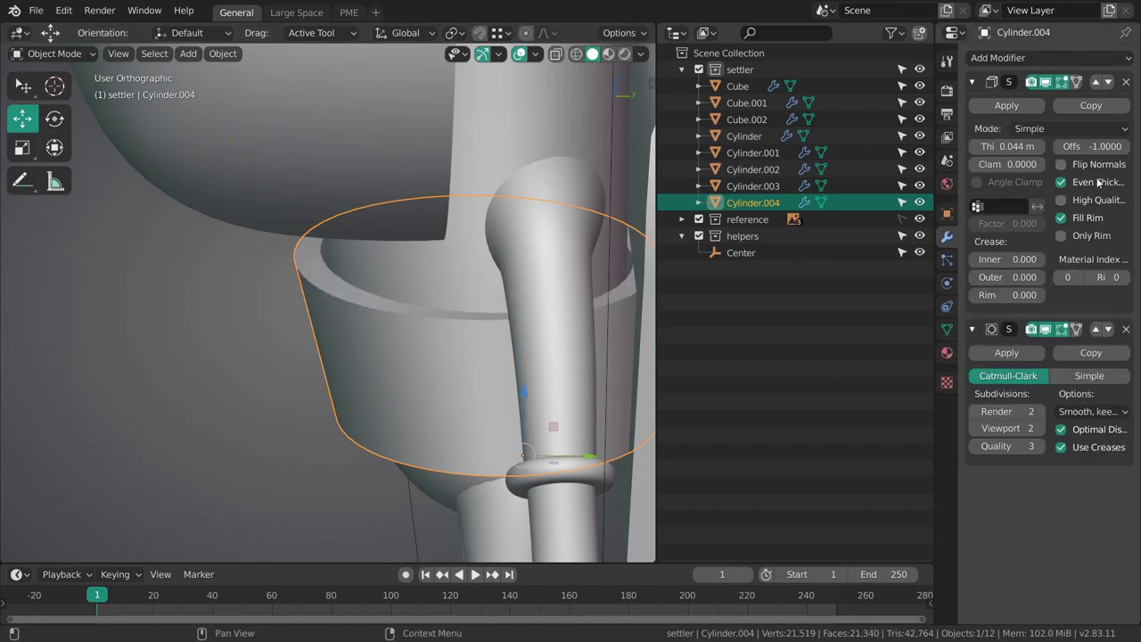
- Try the Solidify modifier's Complex mode with its boundary options, and return it to Simple
click(1062, 132)
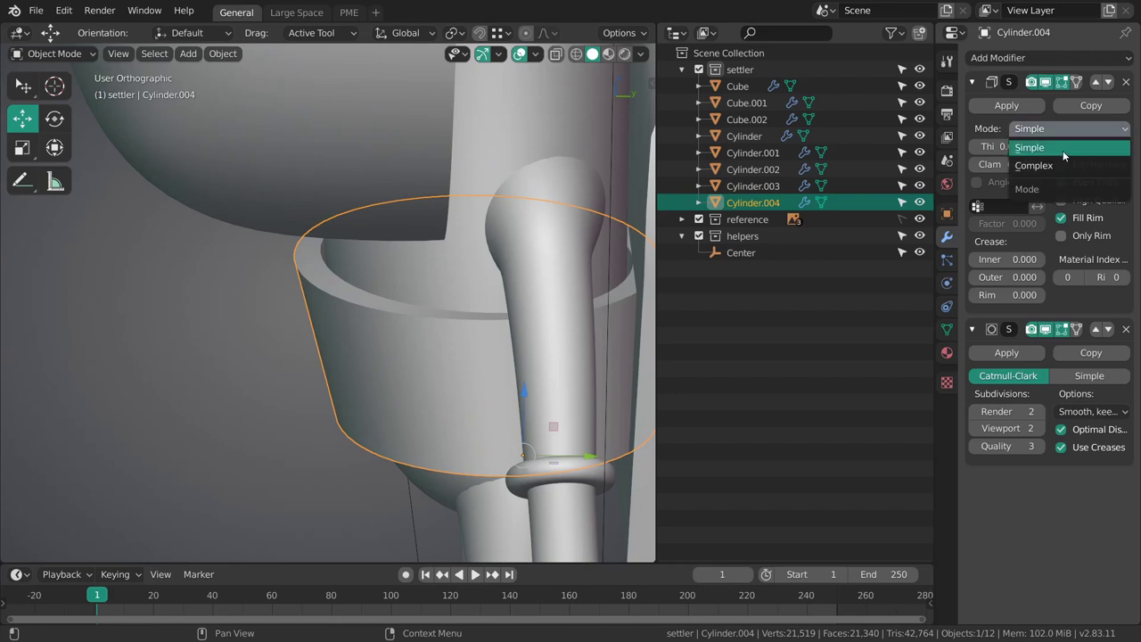
click(1065, 166)
click(1065, 148)
click(1065, 148)
click(1061, 165)
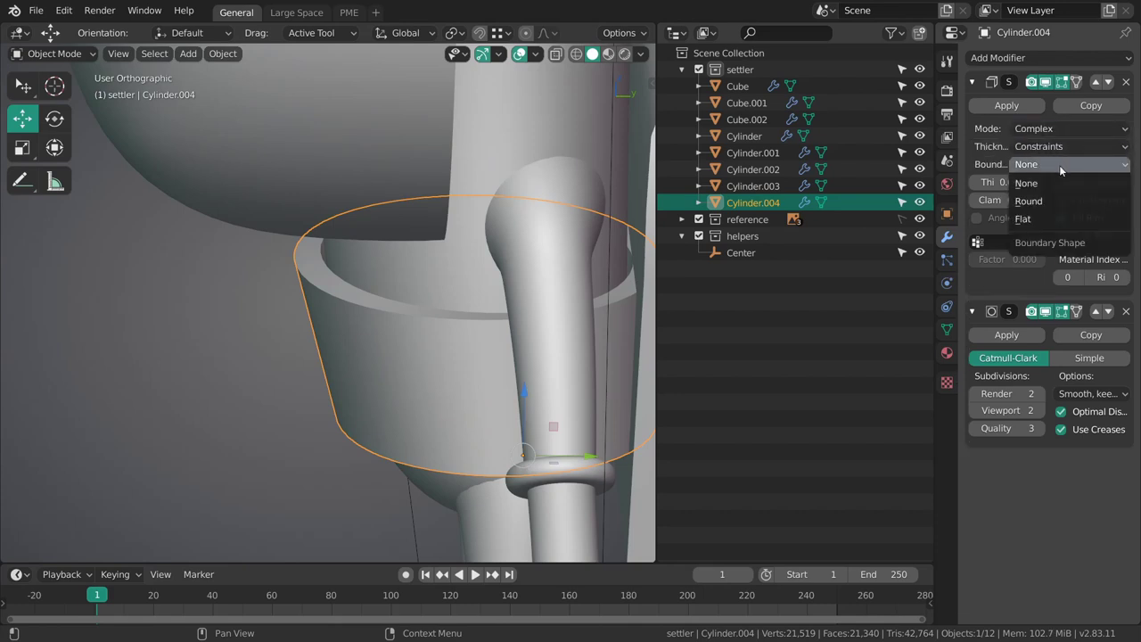
click(1061, 130)
click(1058, 148)
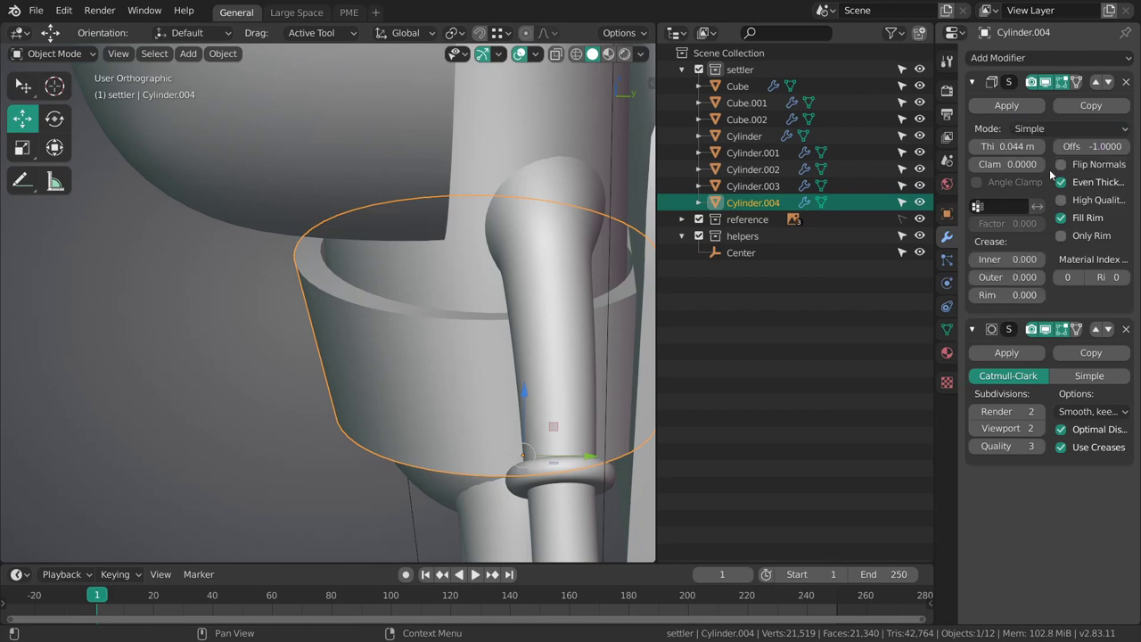
- Remove the Solidify modifier and give the band real thickness by extruding all its faces along normals and adjusting them with Shrink/Fatten
click(1128, 85)
key(Tab)
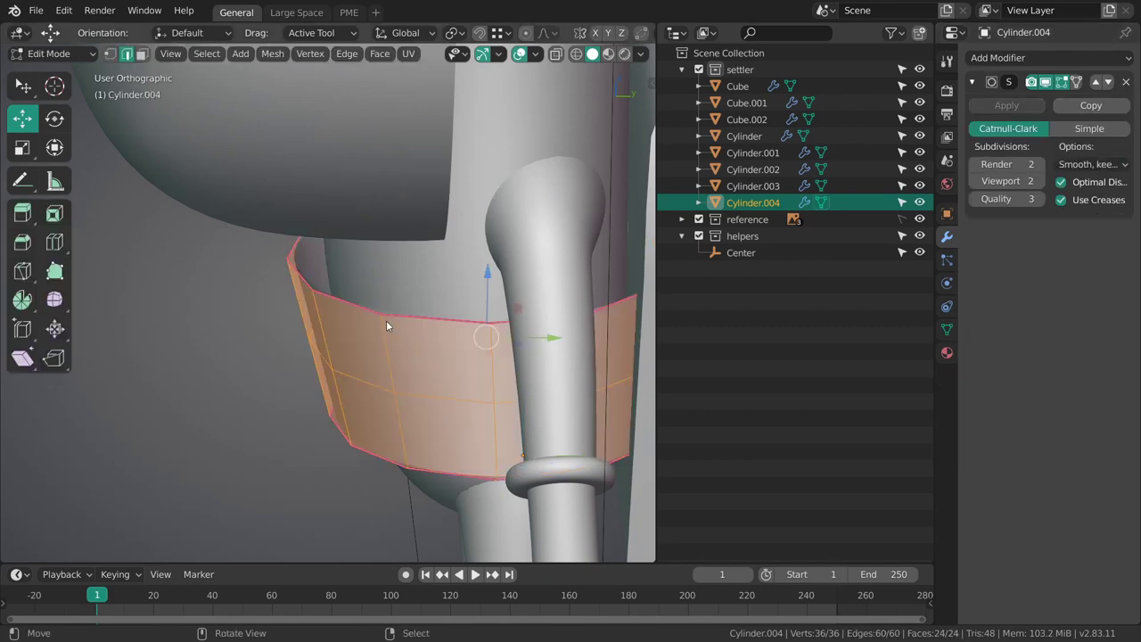
key(3)
middle_drag(410, 361, 400, 341)
key(alt+e)
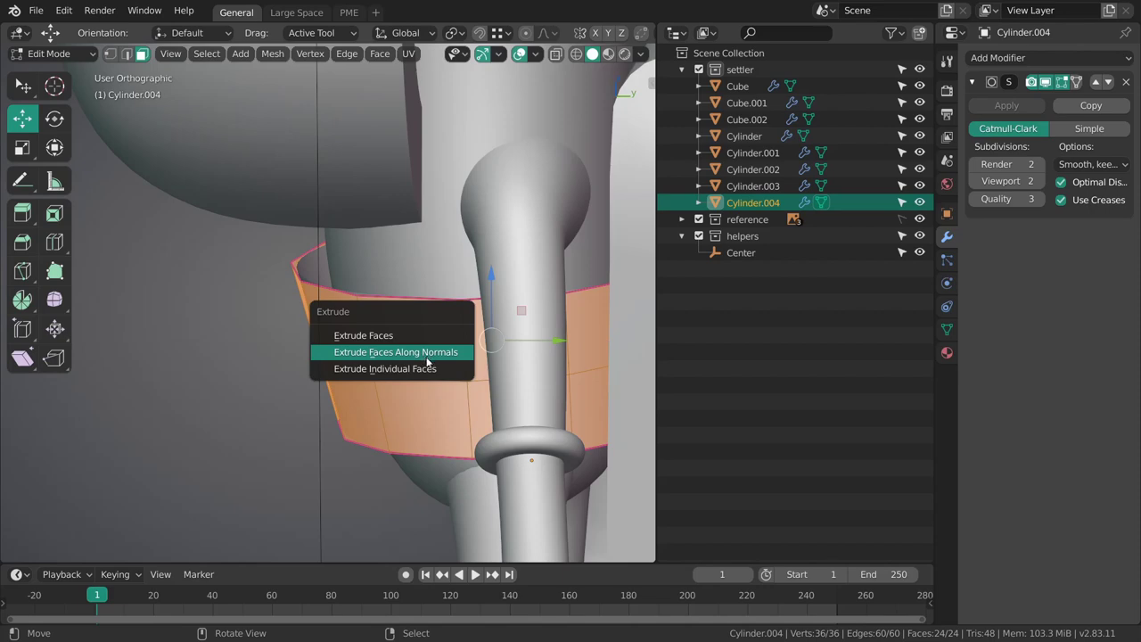
click(428, 359)
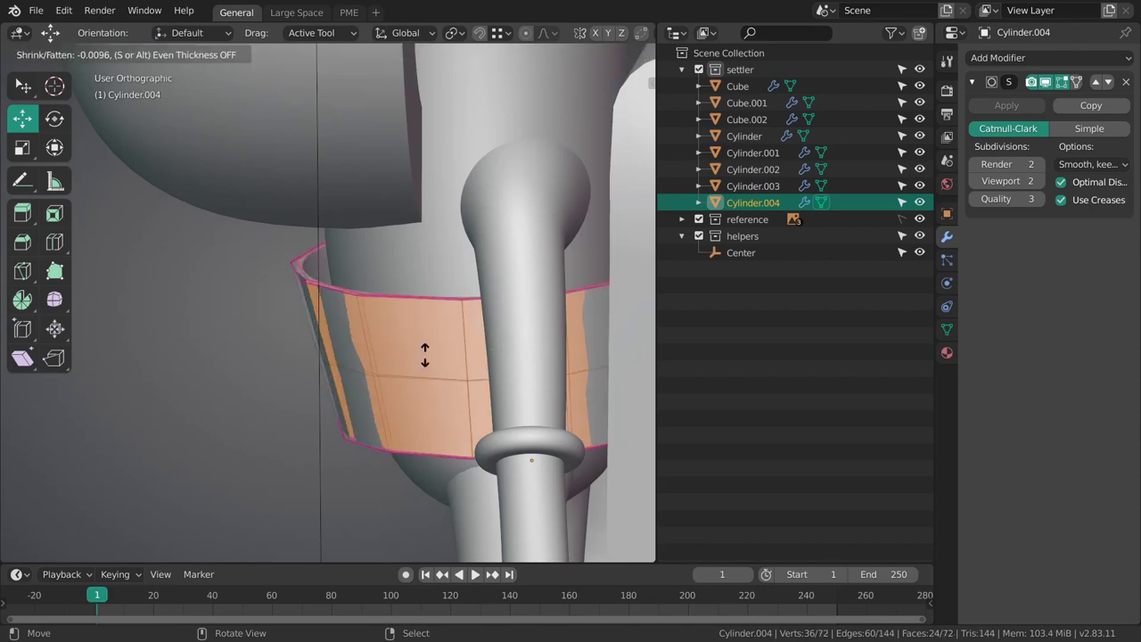
click(421, 422)
middle_drag(421, 421, 533, 290)
key(alt+s)
drag(534, 290, 537, 325)
- In the right side wireframe view, flatten the band's upper rim edge loop by scaling it vertically to 0
middle_drag(522, 316, 447, 319)
scroll(482, 348, up, 2)
key(grave)
click(528, 354)
key(shift+z)
key(2)
alt+click(398, 289)
key(s)
drag(395, 222, 394, 232)
key(0)
key(Return)
- Flatten the band's lower rim loop by scaling it to 0, and move, rotate and scale it onto the side drawing's lower line
alt+click(369, 482)
drag(427, 425, 425, 443)
key(0)
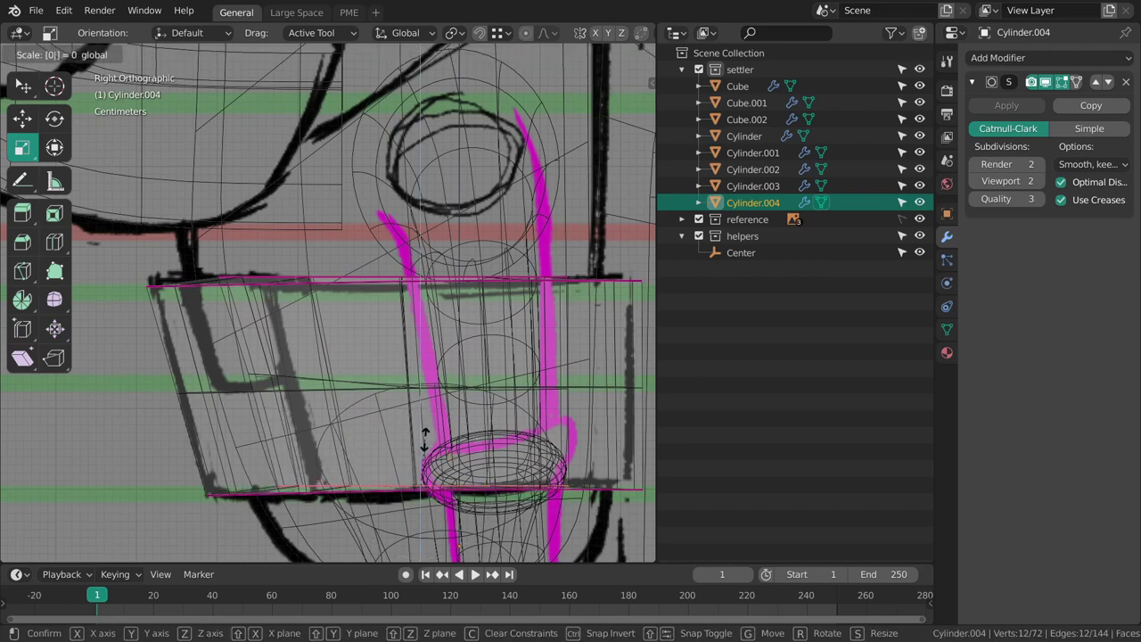
key(Return)
shift+middle_drag(453, 437, 400, 321)
key(g)
drag(368, 305, 369, 313)
key(r)
drag(596, 373, 591, 378)
key(g)
drag(591, 378, 585, 372)
key(s)
- Scale, move and slightly rotate the band's upper rim loops so they follow the side drawing's upper line
shift+middle_drag(389, 197, 426, 292)
alt+right_click(347, 254)
drag(378, 213, 380, 255)
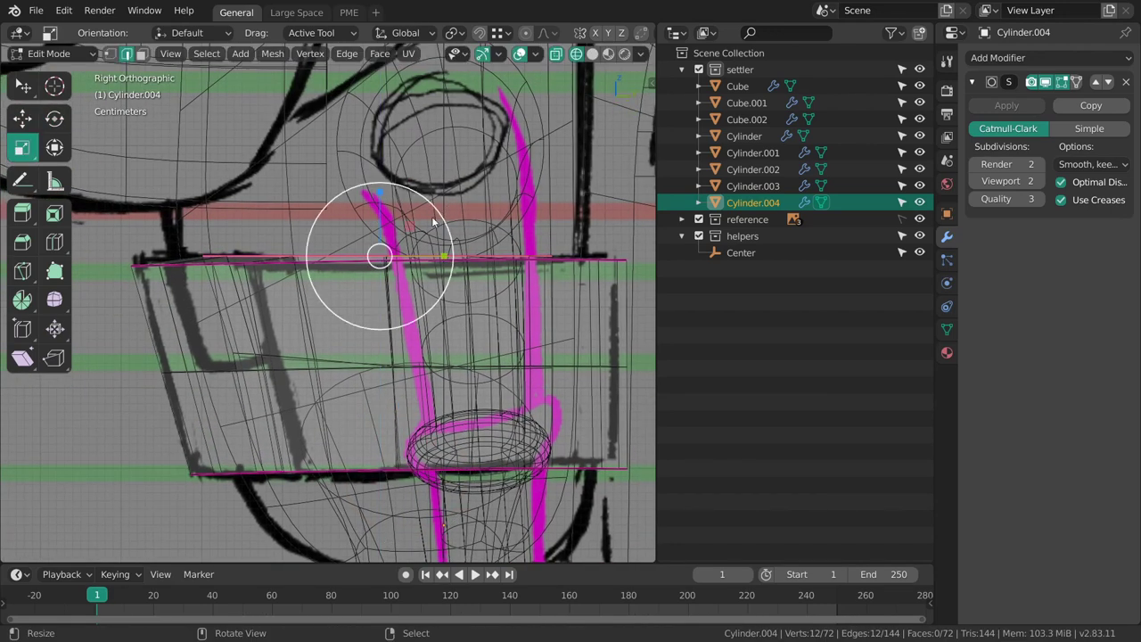
key(g)
drag(381, 210, 379, 211)
key(r)
drag(579, 269, 583, 276)
key(alt+a)
alt+click(380, 260)
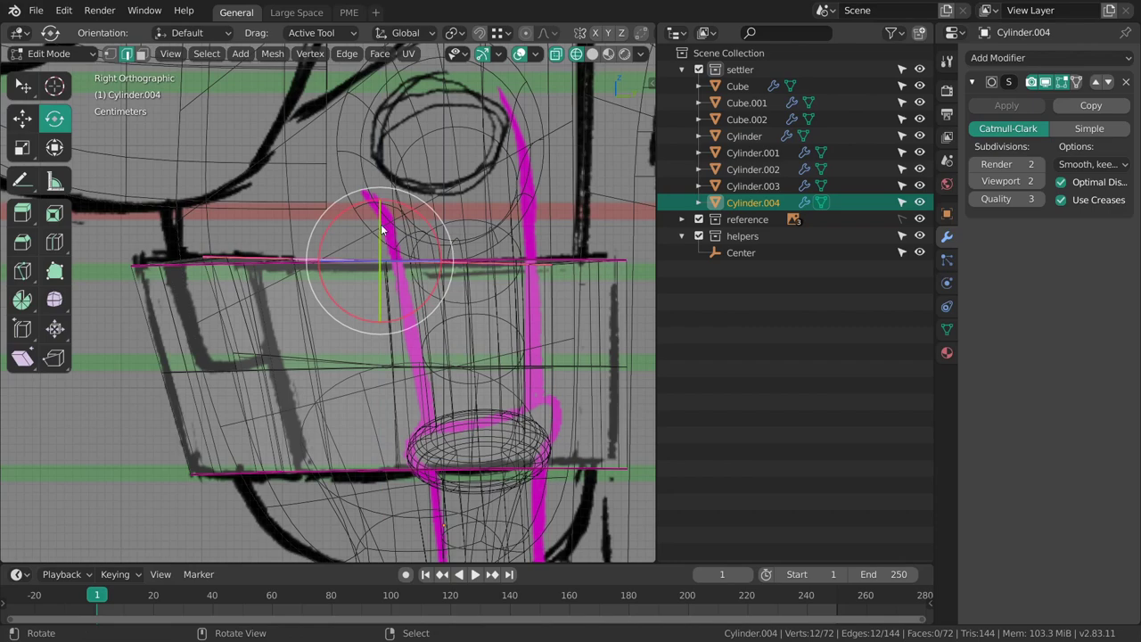
key(r)
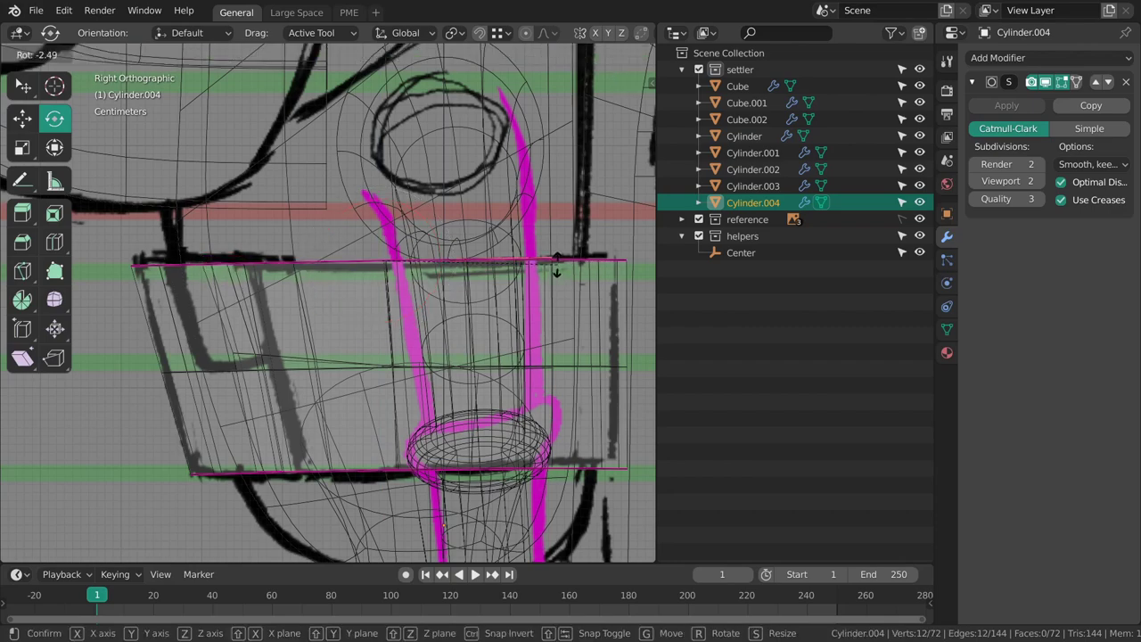
click(555, 268)
key(alt+a)
- Leave mesh editing and examine the thickened band in solid shading from several angles
ctrl+middle_drag(532, 317, 543, 355)
key(grave)
key(grave)
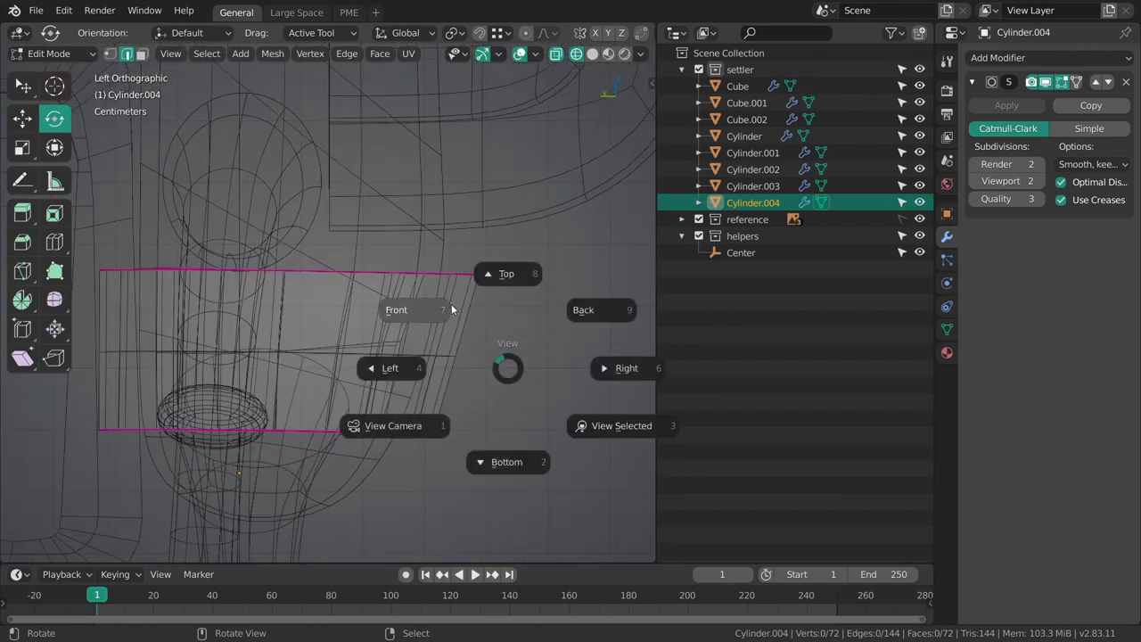
click(478, 332)
middle_drag(475, 301, 454, 260)
key(Tab)
key(z)
click(558, 340)
ctrl+middle_drag(531, 338, 529, 354)
key(alt+a)
mouse_move(524, 351)
middle_down()
mouse_move(472, 346)
mouse_move(469, 369)
middle_up()
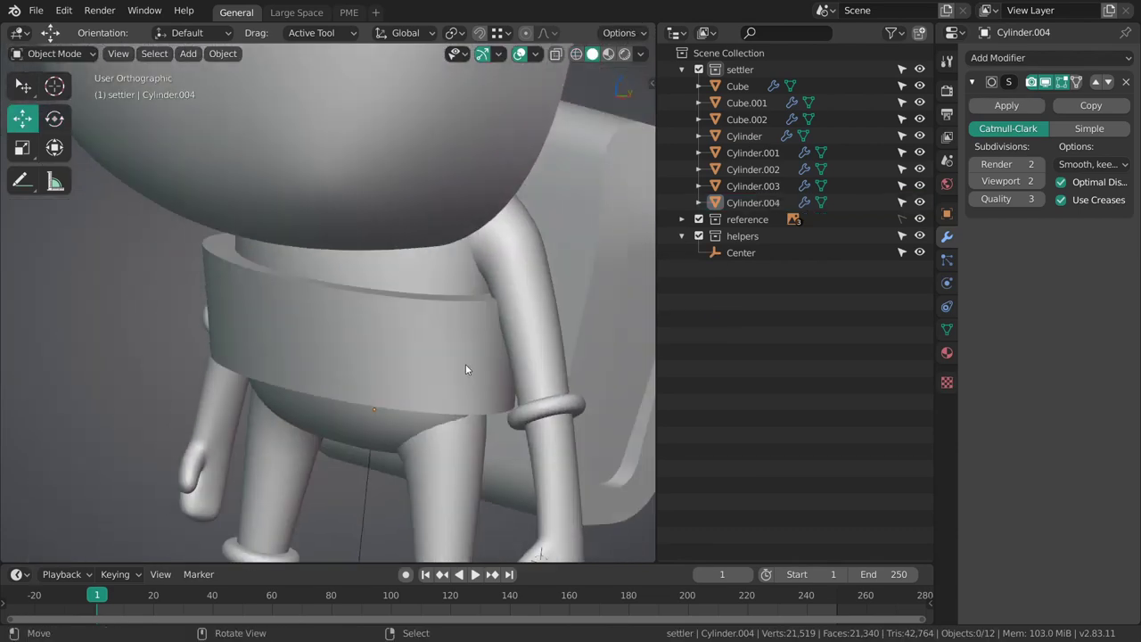
click(467, 364)
middle_drag(478, 325, 506, 335)
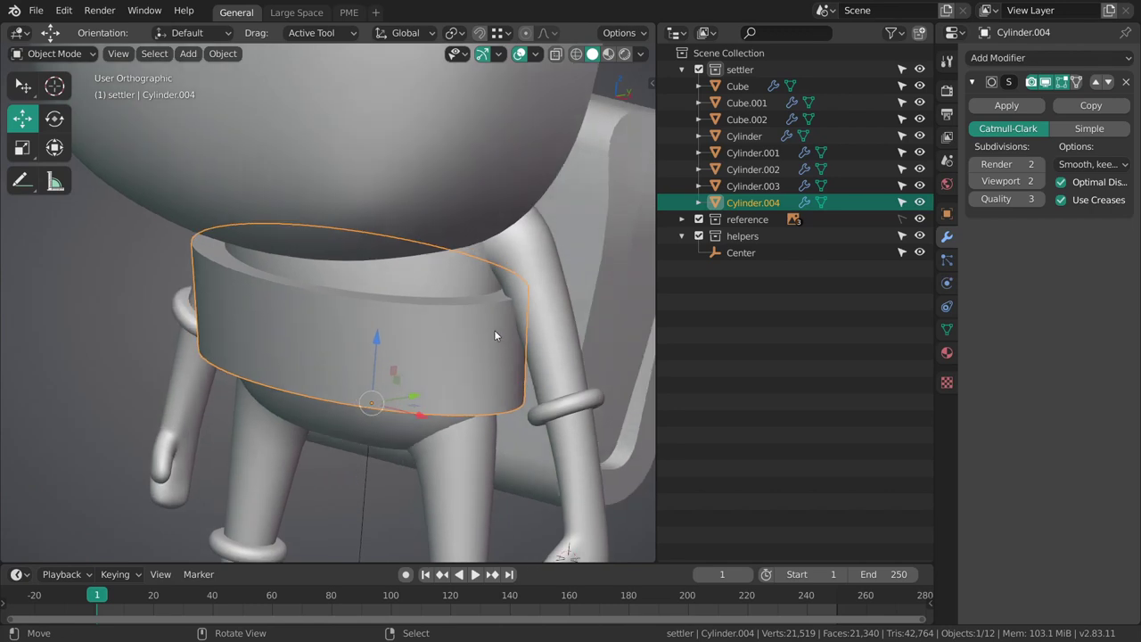
middle_drag(494, 330, 501, 289)
- In the front view, scale the whole band mesh narrower so its width fits the torso in the reference
key(grave)
click(476, 310)
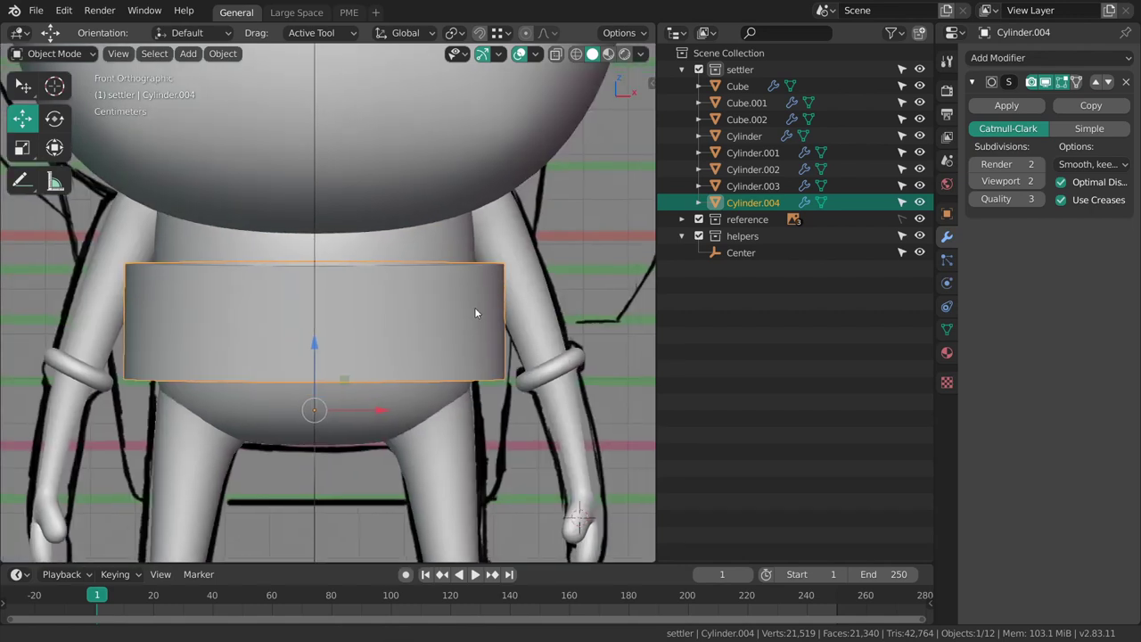
key(Tab)
shift+middle_drag(499, 312, 498, 293)
scroll(500, 293, up, 1)
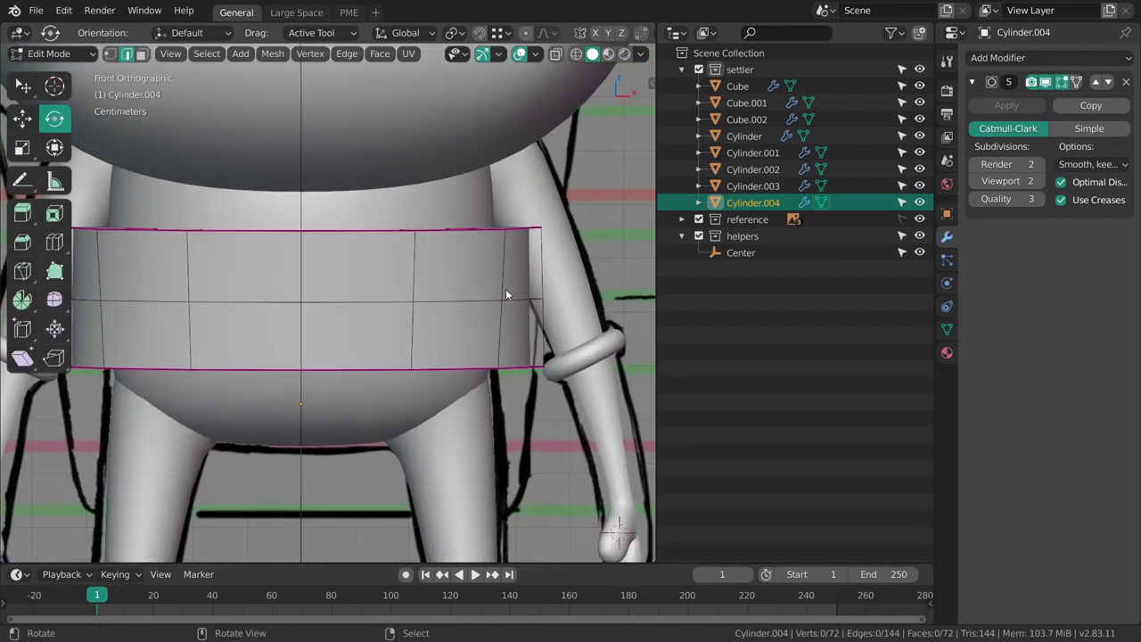
key(a)
key(s)
shift+middle_drag(357, 302, 427, 308)
mouse_move(427, 313)
mouse_down()
mouse_move(425, 301)
mouse_move(437, 308)
mouse_up()
key(alt+a)
key(Tab)
- Examine the band's fit around the torso against the reference in wireframe and solid shading
middle_drag(514, 296, 387, 365)
key(Tab)
middle_drag(629, 441, 505, 327)
shift+middle_drag(574, 321, 477, 346)
key(Tab)
key(z)
click(543, 351)
key(z)
click(400, 349)
scroll(475, 312, down, 1)
mouse_move(397, 333)
shift+middle_down()
mouse_move(402, 311)
mouse_move(420, 356)
shift+middle_up()
scroll(398, 316, up, 1)
key(z)
click(521, 359)
middle_drag(519, 359, 545, 360)
scroll(508, 298, down, 1)
middle_drag(508, 297, 391, 287)
- Delete the faces of the band's left half in the front wireframe view
key(Tab)
scroll(535, 319, up, 1)
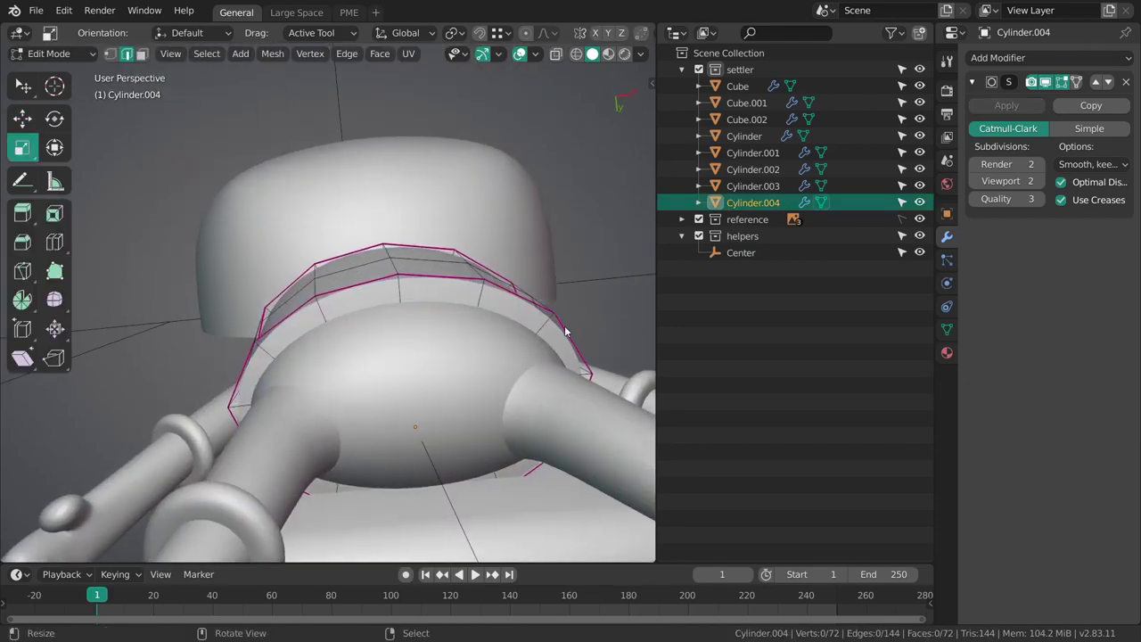
middle_drag(344, 311, 347, 407)
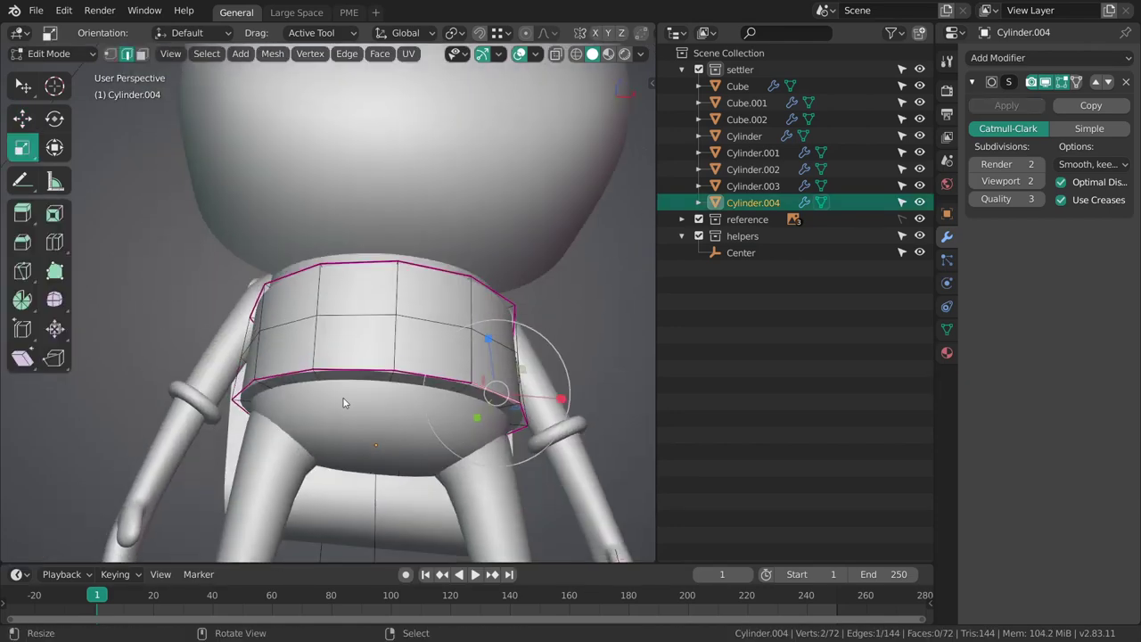
key(grave)
click(456, 419)
key(KP_1)
key(z)
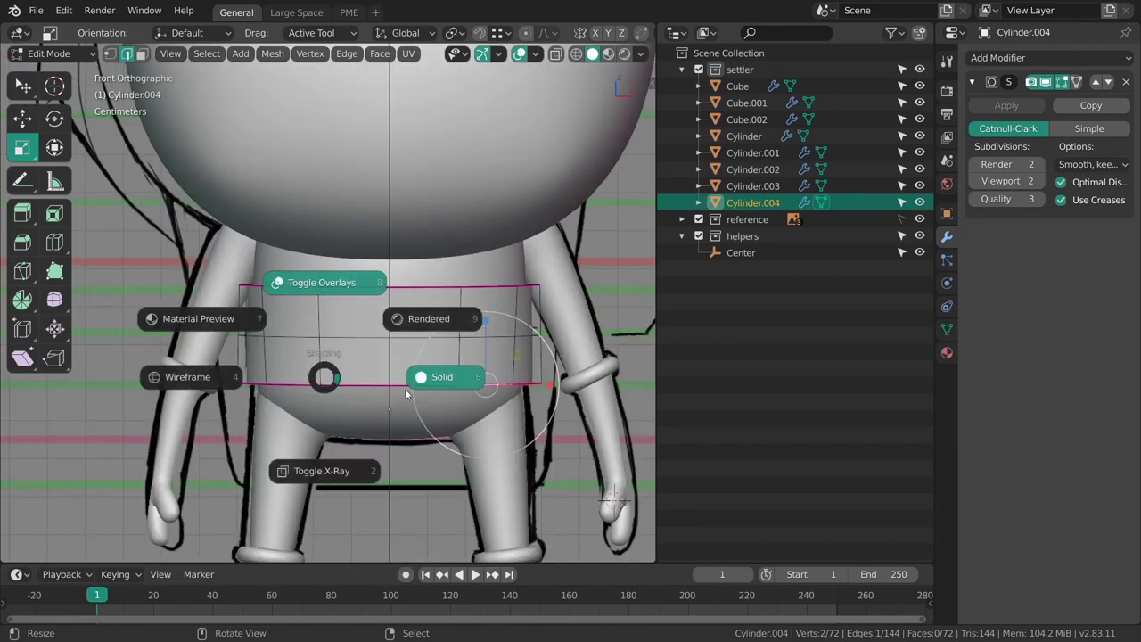
click(250, 379)
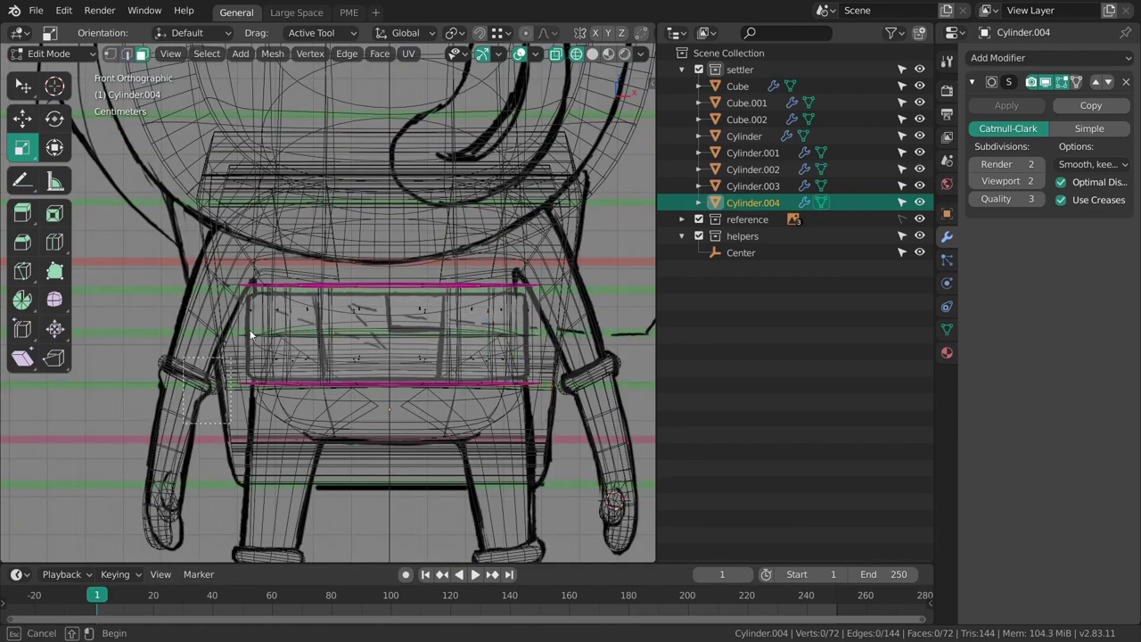
drag(202, 403, 383, 244)
key(x)
click(384, 302)
- Add an X-axis Mirror modifier to the band, place it above the Subdivision Surface modifier, and enable Clipping
shift+middle_drag(444, 346, 456, 345)
key(ctrl+Tab)
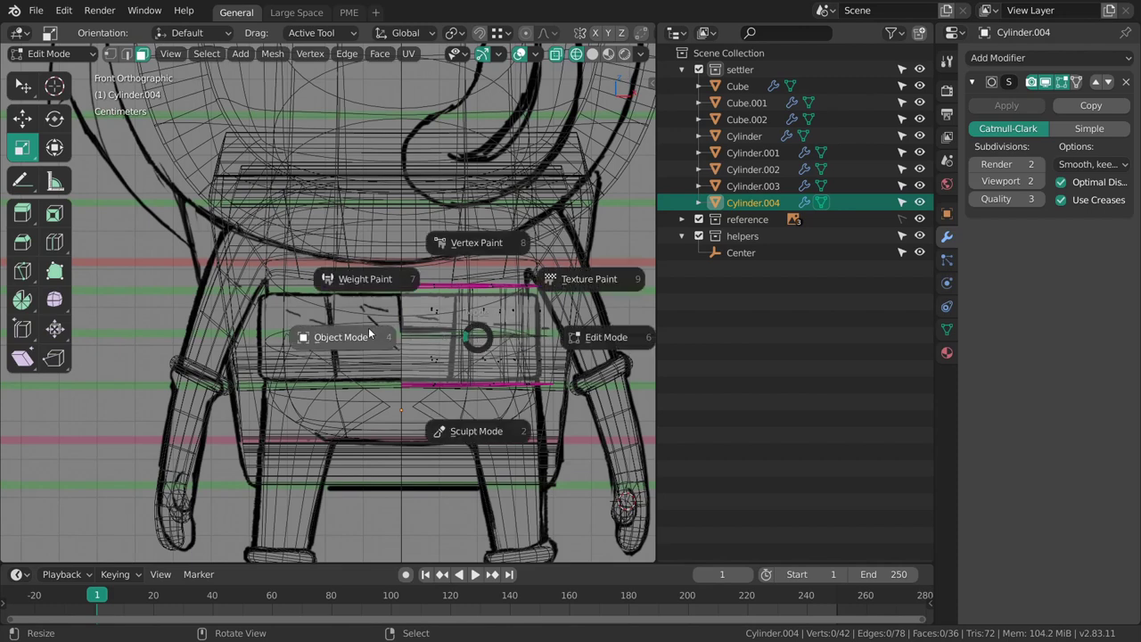
click(372, 332)
click(1053, 57)
click(807, 208)
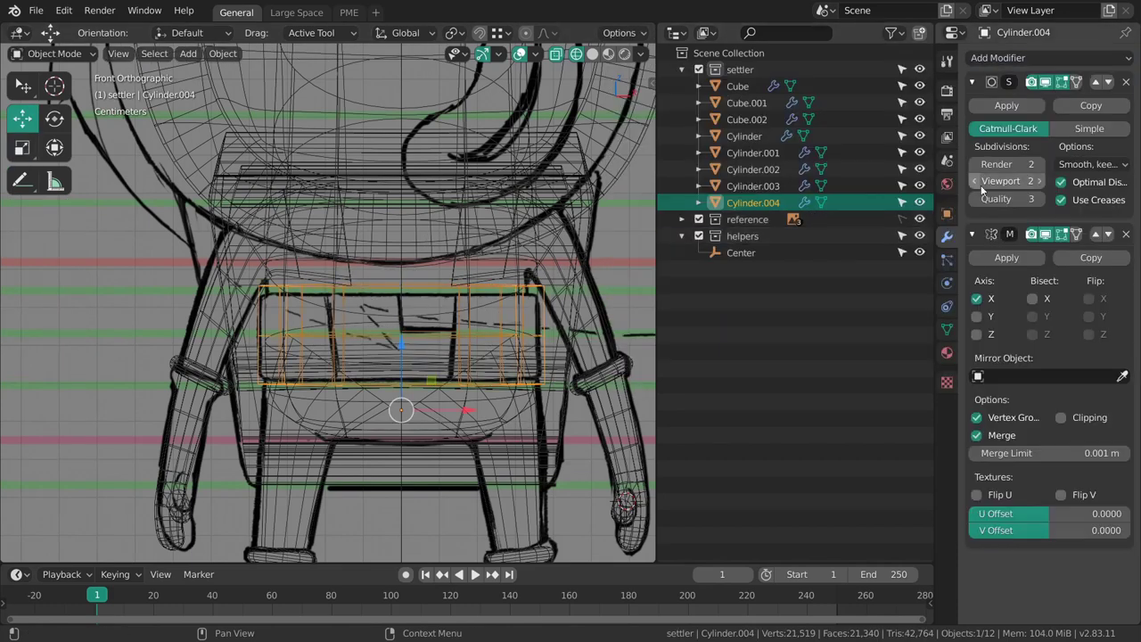
click(1097, 234)
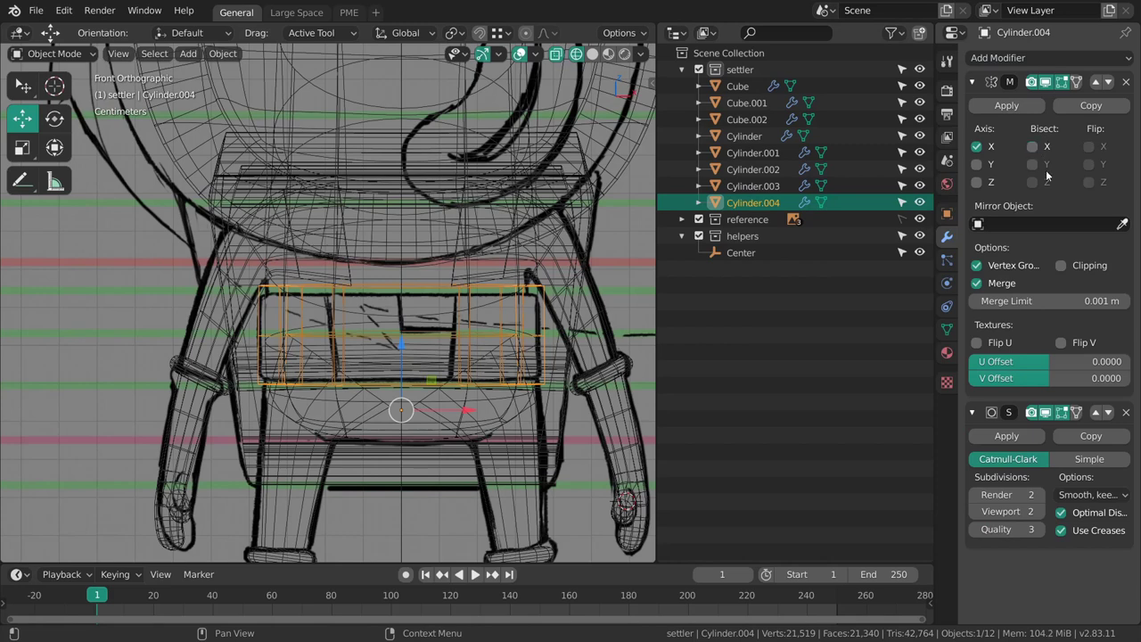
key(Tab)
- Select edges on the remaining half of the band in solid shading and move them to refine its shape
key(z)
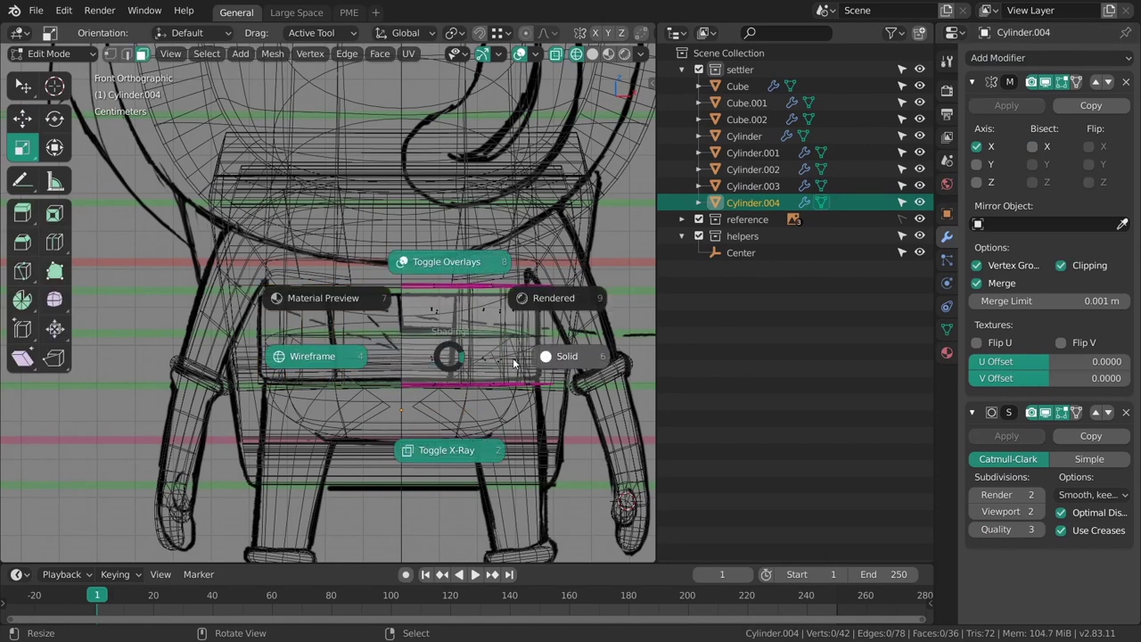
click(531, 378)
middle_drag(531, 378, 365, 242)
key(2)
shift+right_click(440, 252)
mouse_move(402, 281)
middle_down()
mouse_move(423, 331)
mouse_move(407, 299)
middle_up()
key(g)
drag(429, 332, 432, 338)
mouse_move(426, 309)
middle_down()
mouse_move(384, 317)
mouse_move(429, 308)
mouse_move(486, 325)
mouse_move(401, 357)
mouse_move(505, 301)
middle_up()
key(alt+a)
- Turn on X-ray, gather the band's next group of elements with path and circle selection, and move them
right_click(467, 361)
key(z)
click(509, 349)
mouse_move(510, 348)
middle_down()
mouse_move(474, 358)
mouse_move(435, 345)
mouse_move(437, 358)
middle_up()
right_click(426, 340)
ctrl+right_click(437, 354)
key(c)
click(435, 354)
right_click(441, 357)
drag(471, 405, 456, 387)
middle_drag(454, 357, 417, 379)
- Make two more moves on the band's mesh to adjust its fit around the torso, and leave mesh editing
key(g)
click(512, 300)
key(alt+a)
key(g)
click(504, 252)
key(alt+a)
key(Tab)
middle_drag(318, 381, 536, 379)
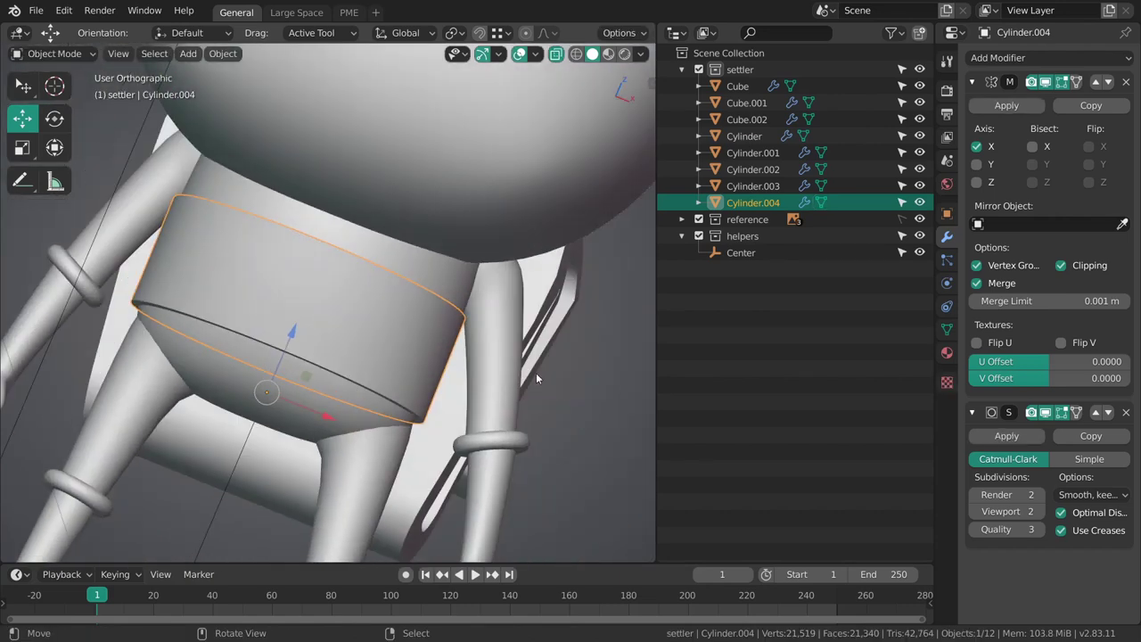
- Return to mesh editing, select matching inner and outer edges on the band's side, and shift them slightly
mouse_move(536, 373)
middle_down()
mouse_move(473, 311)
mouse_move(525, 327)
mouse_move(504, 325)
mouse_move(568, 369)
mouse_move(571, 385)
mouse_move(559, 342)
mouse_move(478, 315)
mouse_move(527, 321)
mouse_move(523, 369)
mouse_move(535, 395)
mouse_move(546, 385)
middle_up()
scroll(527, 321, up, 2)
key(ctrl+Tab)
click(557, 348)
key(3)
alt+right_click(525, 333)
key(2)
right_click(527, 337)
shift+right_click(522, 405)
drag(575, 368, 579, 374)
key(alt+a)
- Undo a trial move on the band's other side, extend the selection to a second edge, and shift both
middle_drag(580, 376, 324, 384)
drag(312, 361, 327, 358)
key(ctrl+z)
shift+right_click(327, 426)
middle_drag(328, 427, 320, 338)
drag(319, 337, 333, 335)
middle_drag(333, 336, 450, 301)
key(alt+a)
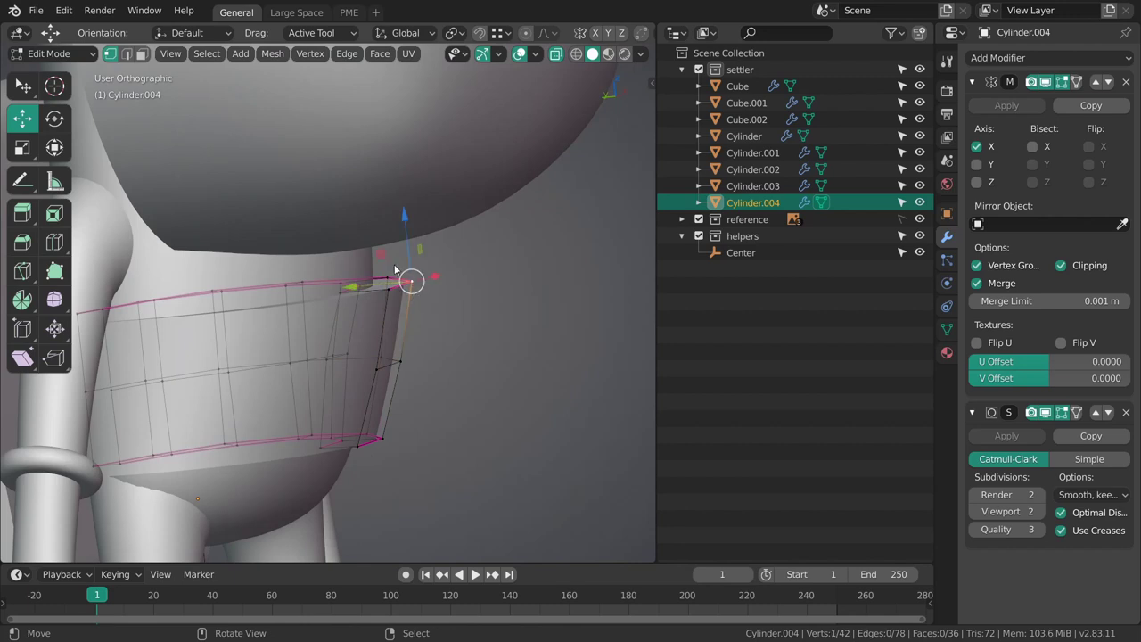
- Shift the selected vertex at the band's upper corner slightly along the Y axis and clear the selection
middle_drag(397, 272, 398, 323)
drag(365, 282, 345, 281)
key(alt+a)
- Dissolve the band's middle horizontal edge loops on both the outer and inner surfaces
middle_drag(406, 397, 503, 369)
key(2)
alt+right_click(389, 364)
key(ctrl+x)
alt+right_click(406, 316)
key(ctrl+x)
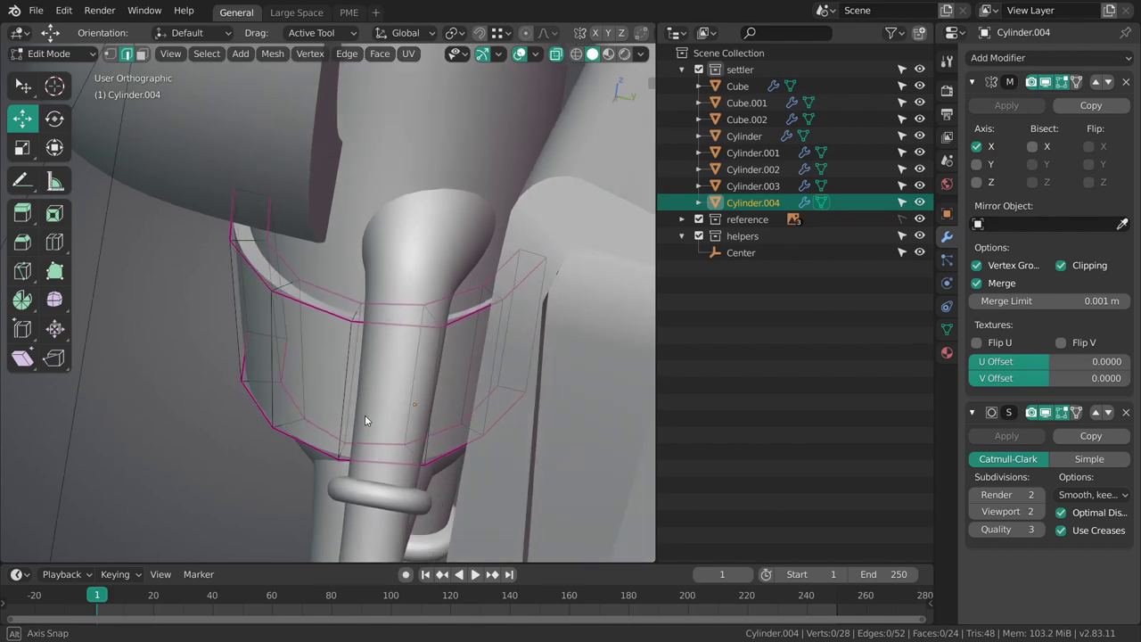
- Select two neighbouring vertices on the band's upper rim near the arm and slide them along their edges
key(3)
mouse_move(477, 416)
shift+middle_down()
mouse_move(422, 367)
mouse_move(460, 333)
mouse_move(462, 307)
mouse_move(471, 453)
mouse_move(371, 337)
mouse_move(456, 415)
shift+middle_up()
key(1)
right_click(461, 308)
shift+right_click(466, 333)
key(g)
key(g)
click(487, 294)
key(alt+a)
- Leave mesh editing on the band and save the file
key(Tab)
key(alt+a)
key(KP_1)
key(ctrl+s)
click(358, 316)
- Compare the settler model with the front reference drawing, using front view in wireframe and solid shading
ctrl+middle_drag(455, 415, 477, 342)
key(alt+a)
key(KP_1)
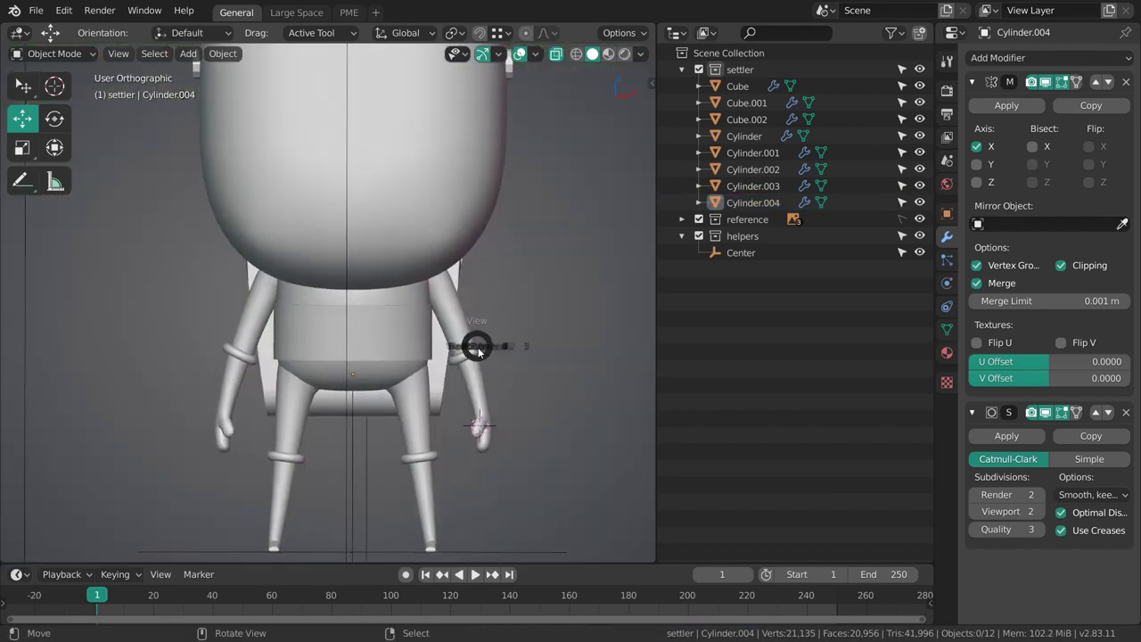
key(KP_1)
key(z)
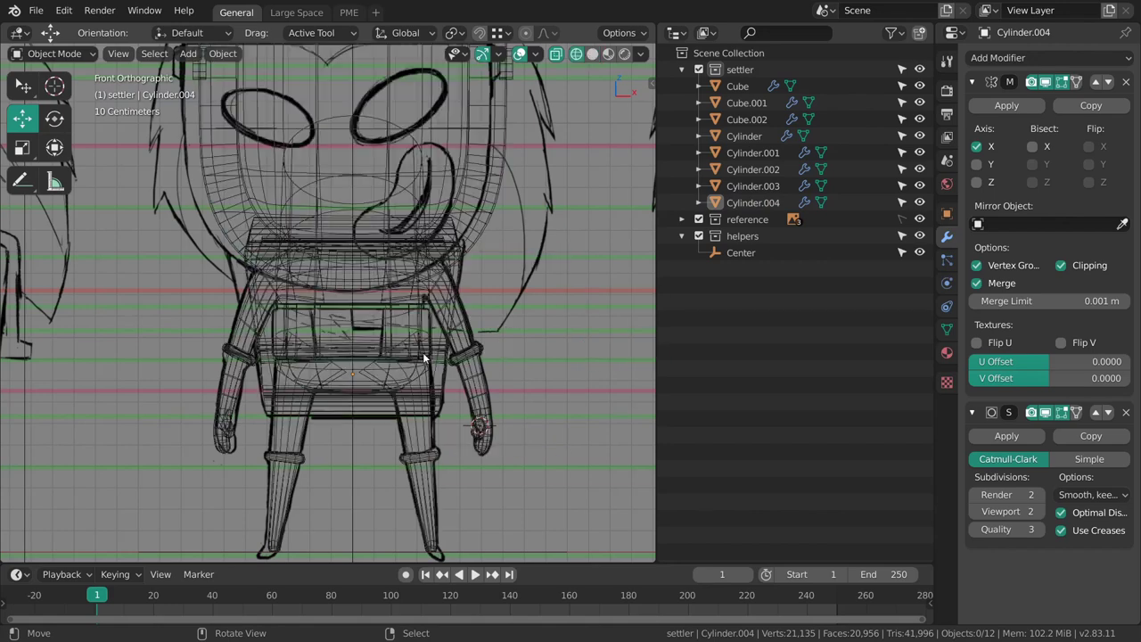
key(shift+z)
scroll(451, 356, down, 6)
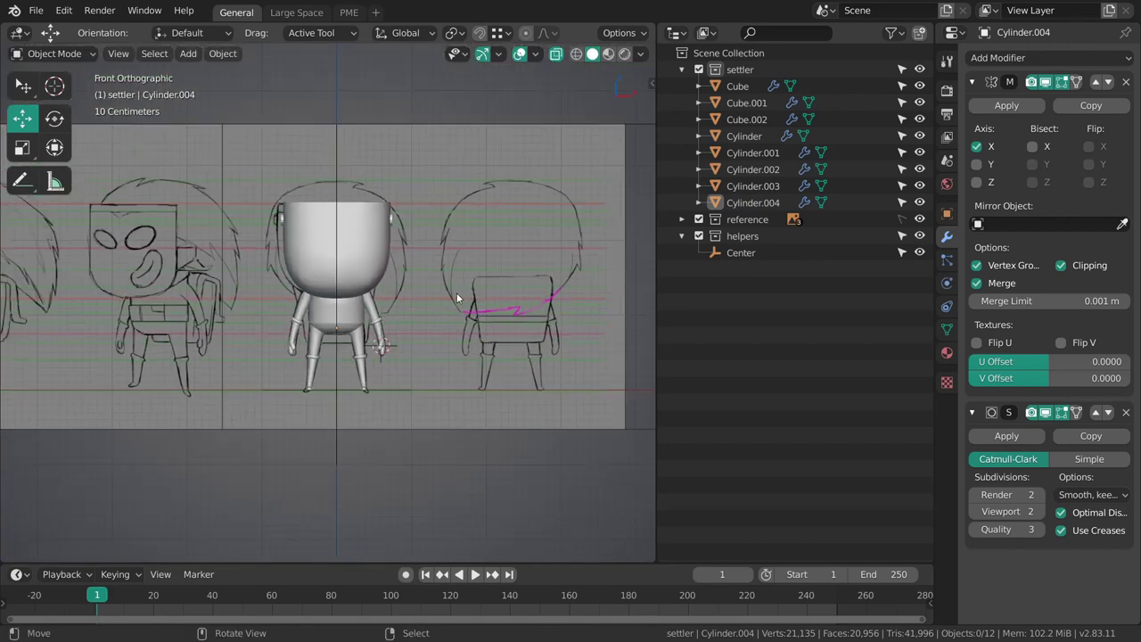
key(z)
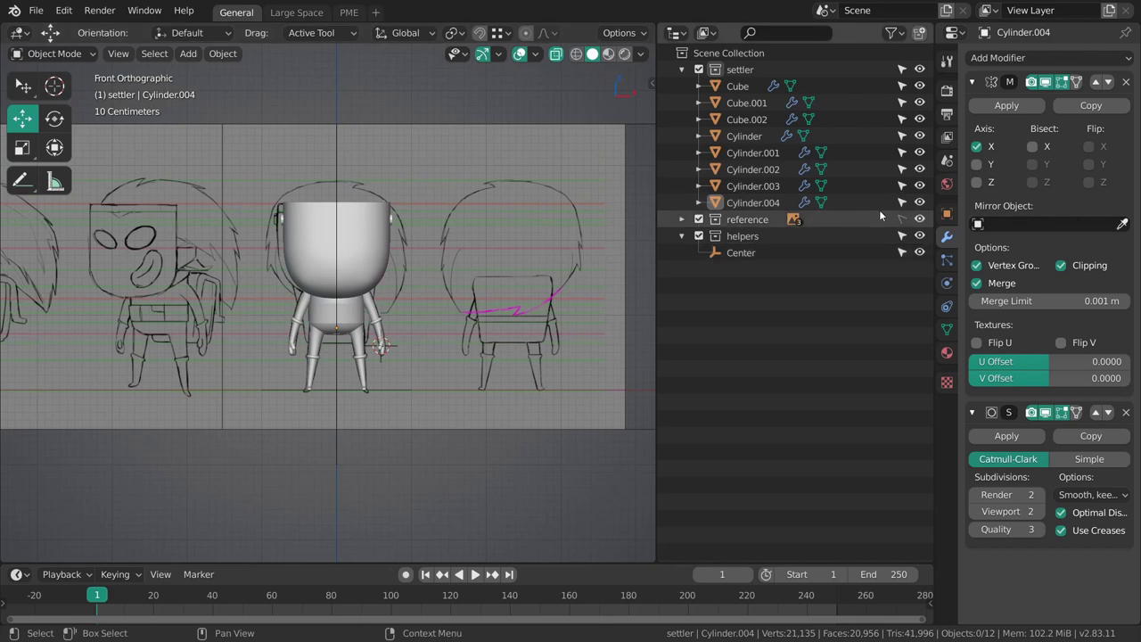
- Make the reference collection selectable, select the front reference image, and save the file
click(904, 220)
click(425, 342)
scroll(437, 361, up, 2)
key(ctrl+s)
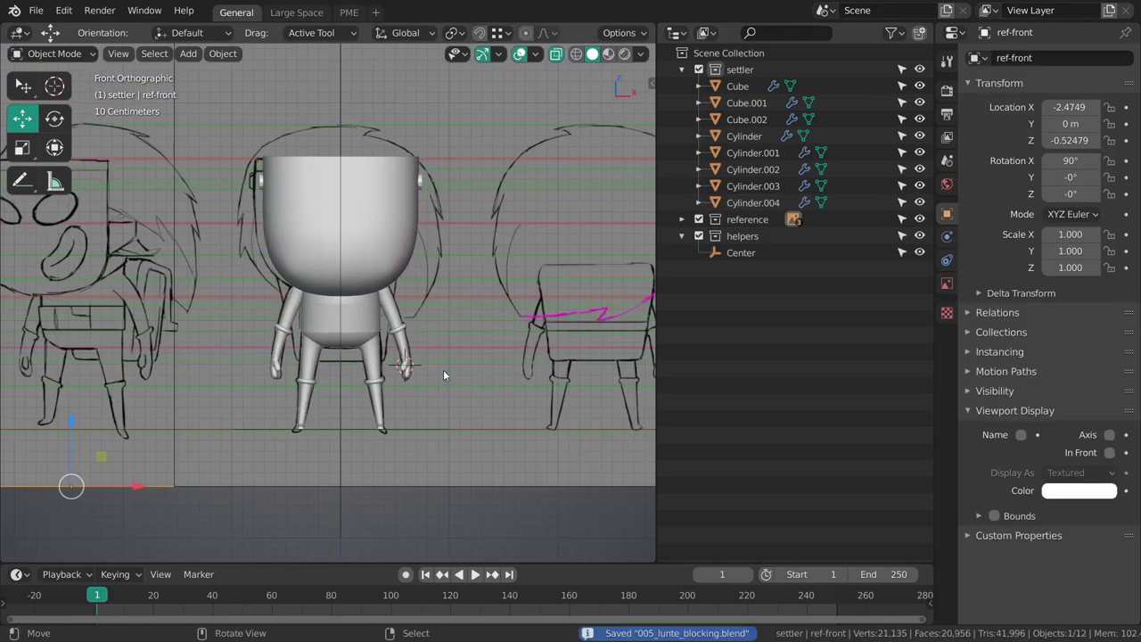
- Set the front reference image's depth to Back, comparing it with the Front and Default options
click(947, 283)
click(1105, 155)
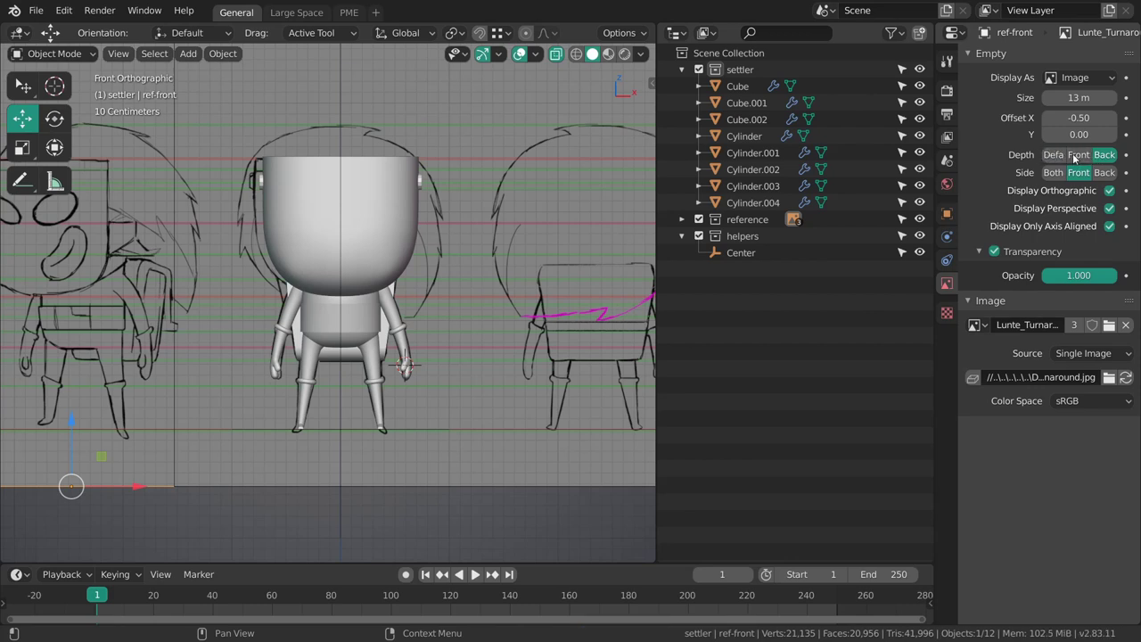
click(1079, 156)
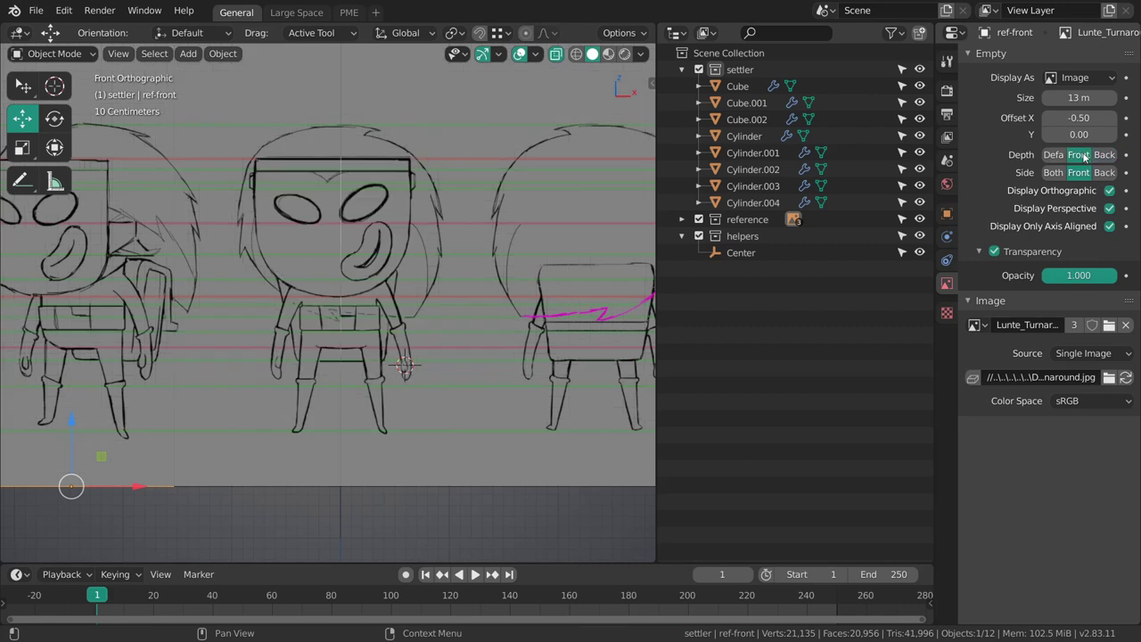
click(1055, 155)
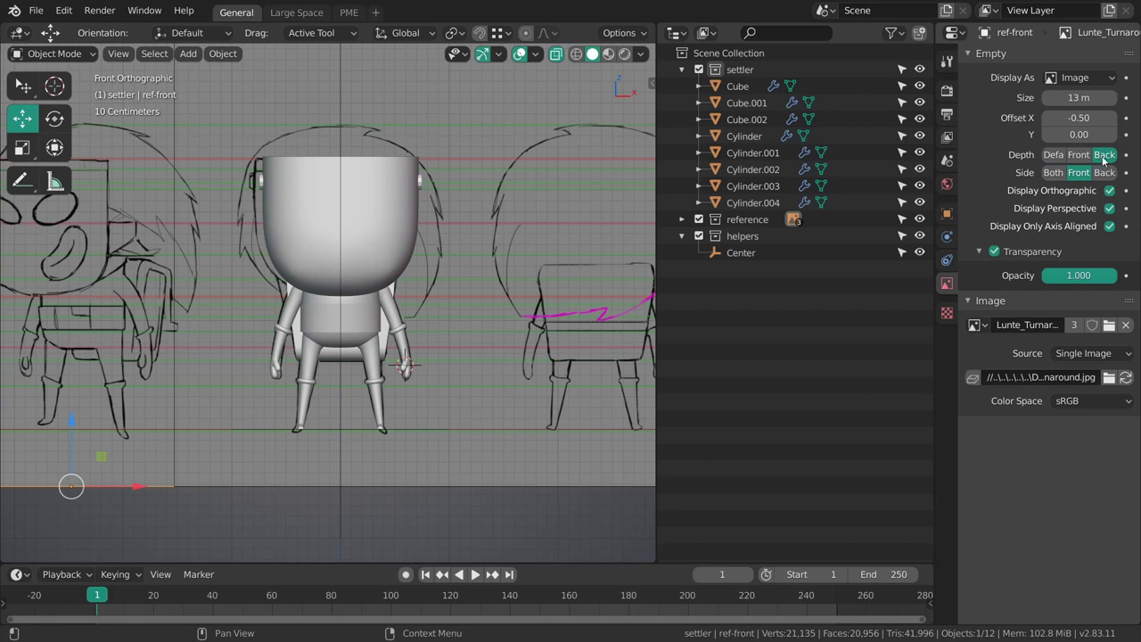
- Switch to the right view, select the side reference image, and set its depth to Back
middle_drag(441, 321, 455, 323)
middle_drag(474, 351, 439, 348)
key(grave)
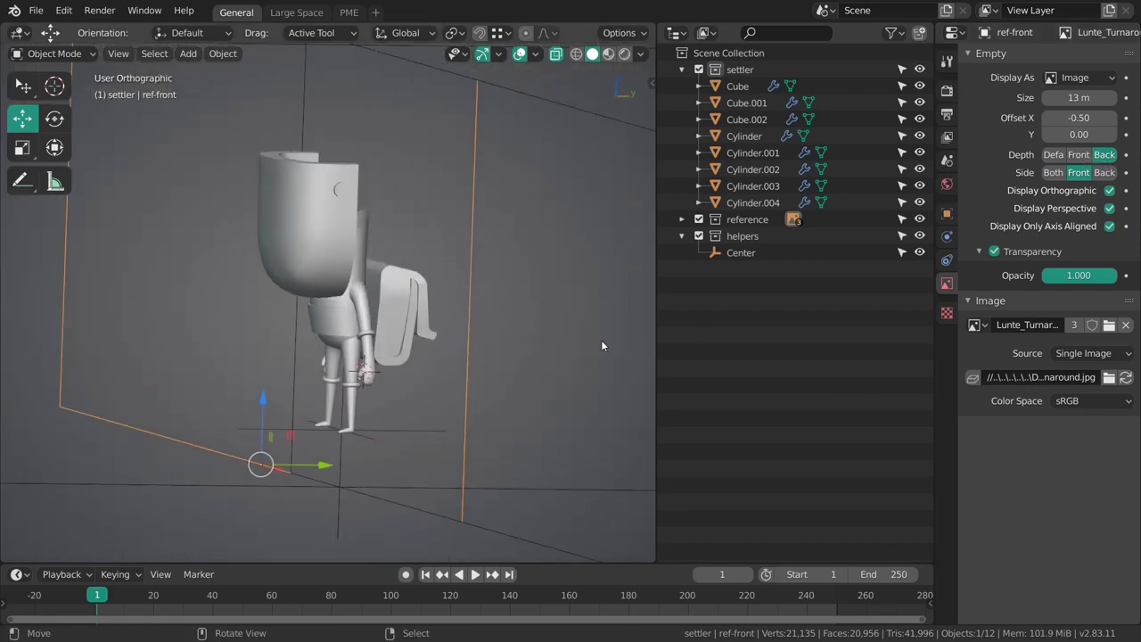
click(591, 345)
right_click(441, 349)
click(1103, 157)
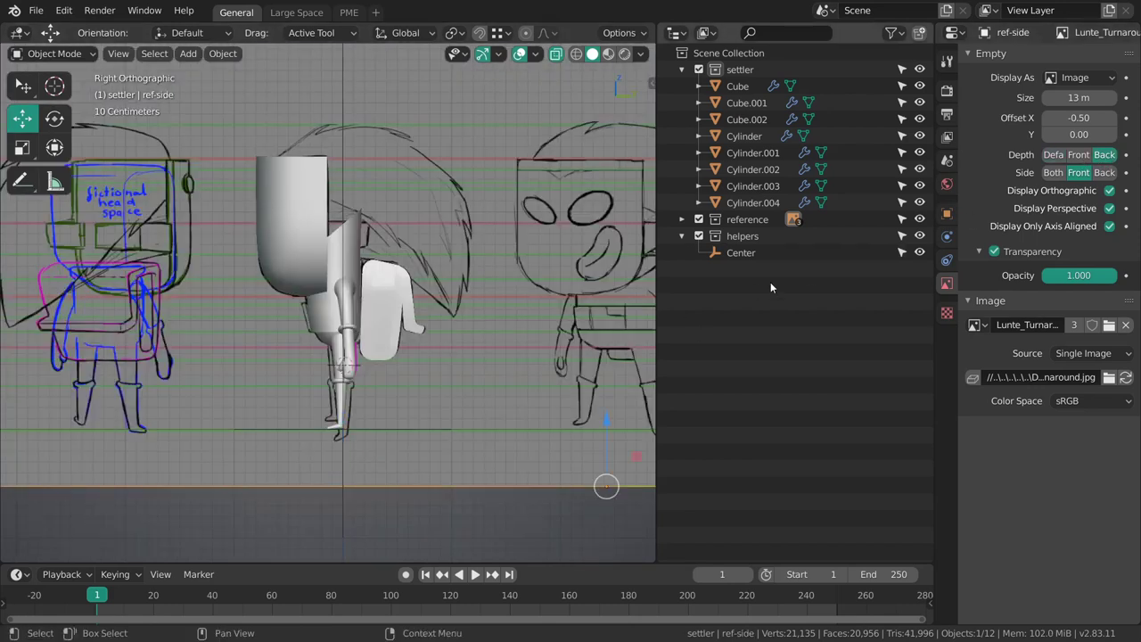
- Switch to the back view, select the back reference image, and set its depth to Back
key(grave)
click(498, 299)
right_click(484, 319)
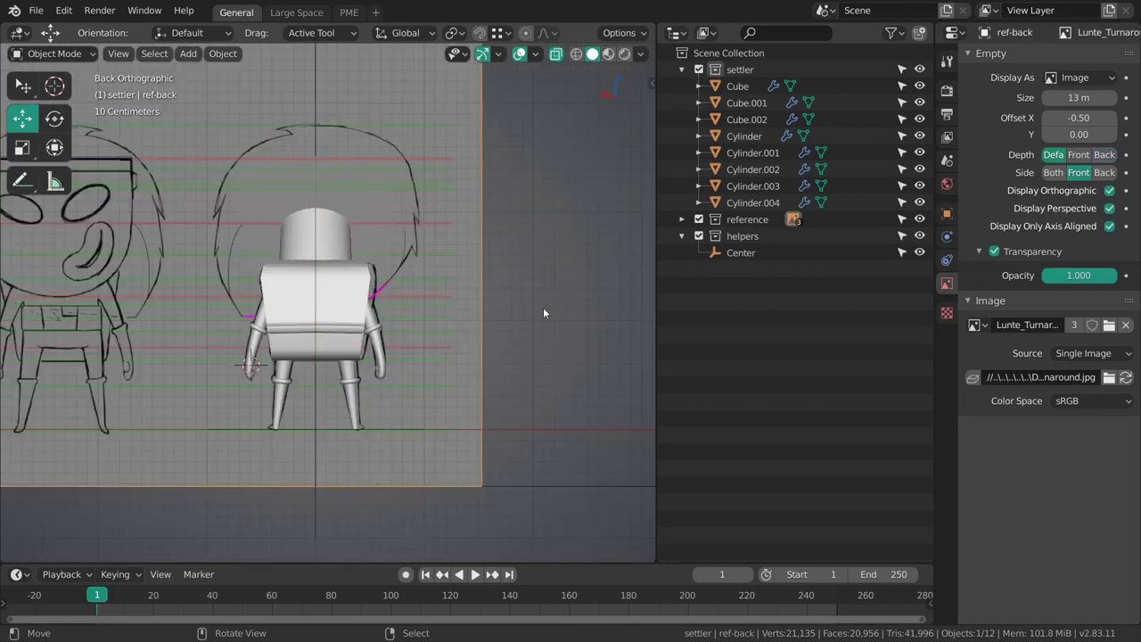
click(1104, 155)
- Select the rounded Cylinder.001 object visible inside the open back of the head
mouse_move(439, 311)
middle_down()
mouse_move(532, 348)
mouse_move(537, 283)
middle_up()
shift+middle_drag(431, 312, 492, 339)
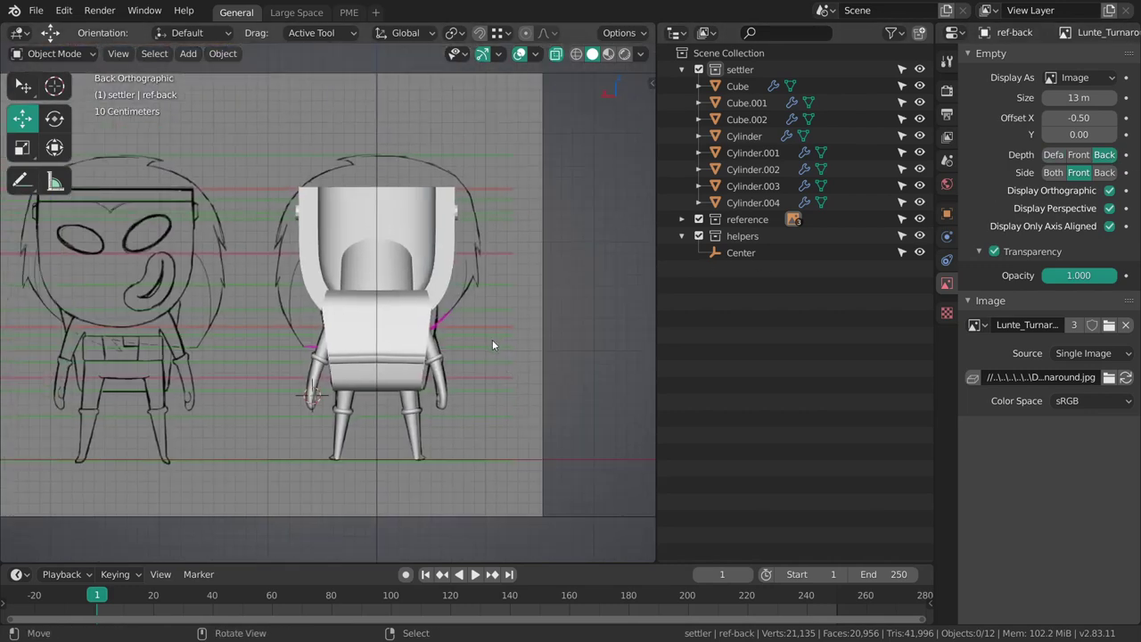
ctrl+middle_drag(434, 297, 426, 234)
shift+middle_drag(426, 233, 434, 349)
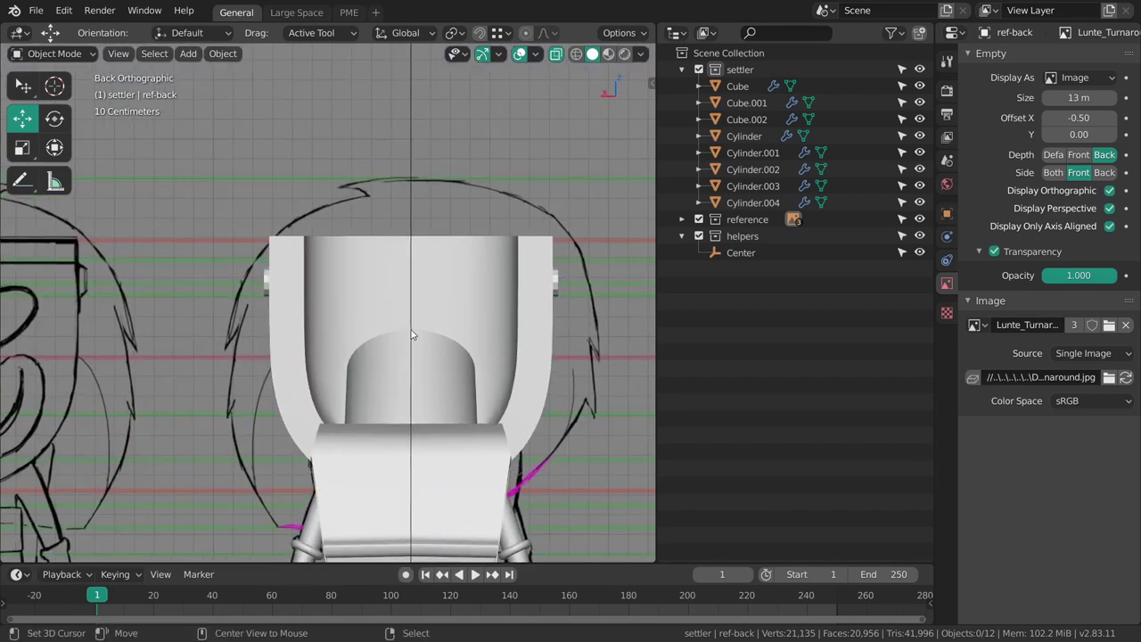
click(424, 337)
click(427, 322)
click(427, 336)
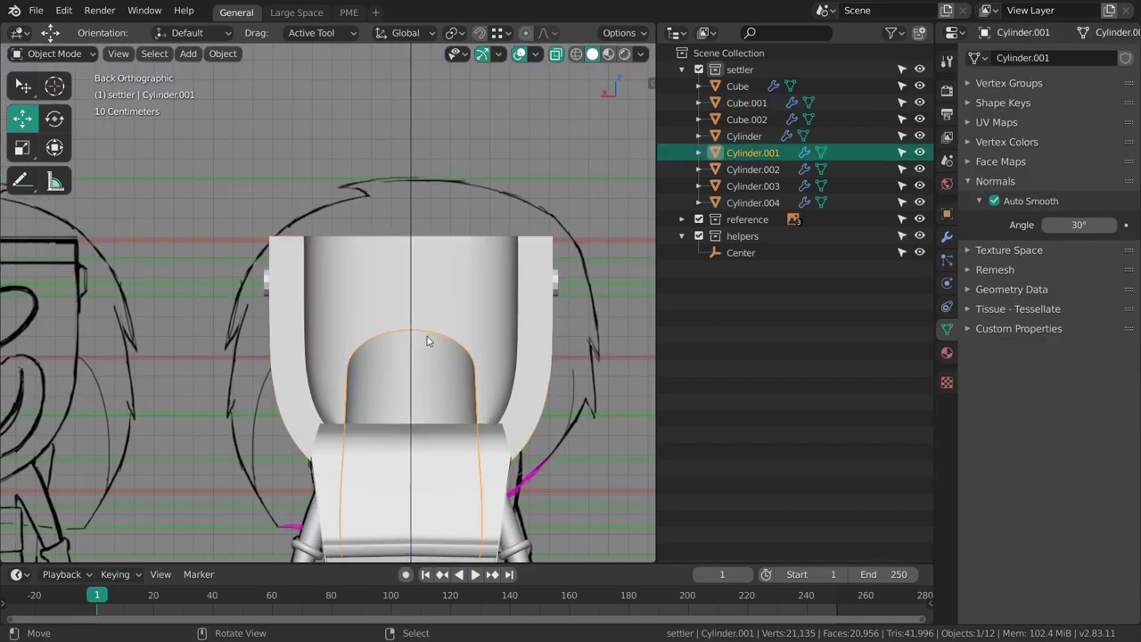
- Snap the 3D cursor to elements picked near the top of Cylinder.001, then leave mesh editing and save the file
key(Tab)
right_click(401, 341)
middle_drag(403, 346, 432, 462)
shift+right_click(396, 385)
middle_drag(396, 387, 420, 487)
scroll(427, 393, up, 3)
key(shift+s)
click(436, 403)
middle_drag(437, 400, 472, 297)
middle_drag(478, 393, 497, 367)
key(ctrl+Tab)
click(387, 386)
ctrl+middle_drag(446, 258, 467, 339)
key(alt+a)
key(ctrl+s)
- Add a cube at the 3D cursor, scale it down to fit between the head's sides, and raise it along Z
key(shift+a)
mouse_move(462, 307)
click(560, 324)
key(s)
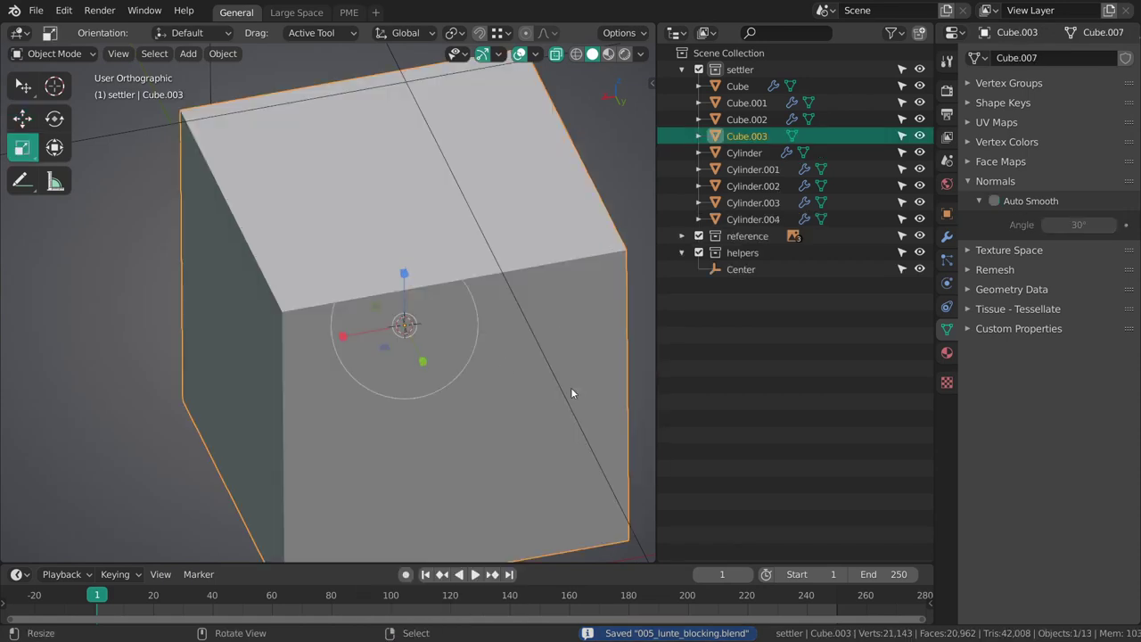
click(489, 356)
key(g)
drag(404, 272, 408, 239)
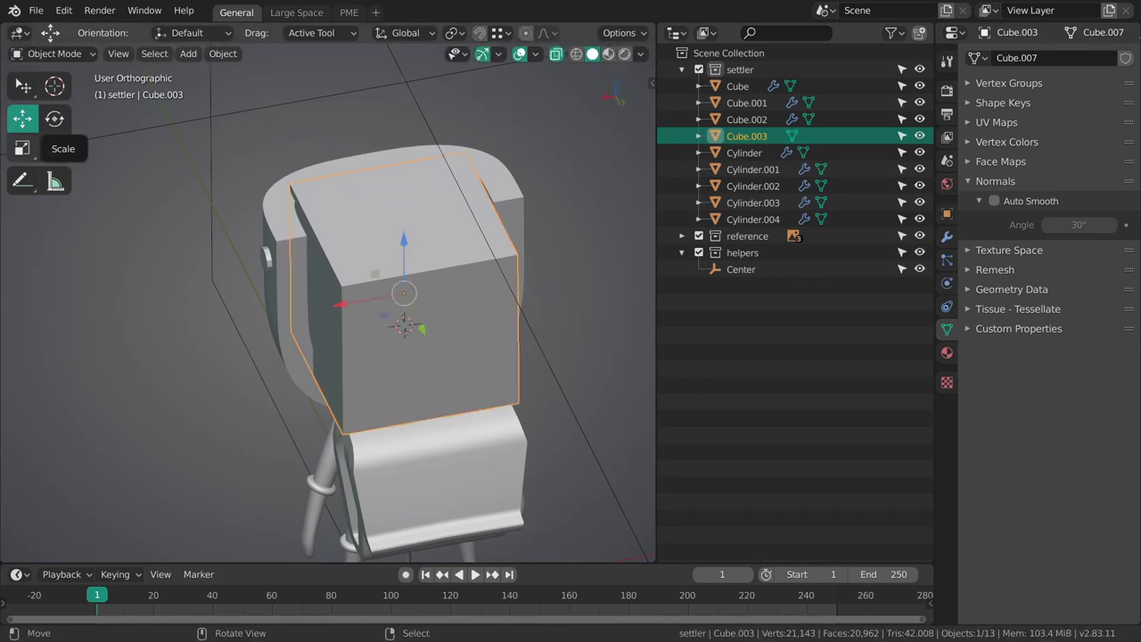
- Bring up the turnaround reference sheet and examine the sketched head space and the side view
mouse_move(0, 348)
right_down()
mouse_move(502, 280)
mouse_move(509, 133)
mouse_move(390, 122)
right_up()
right_drag(492, 386, 488, 297)
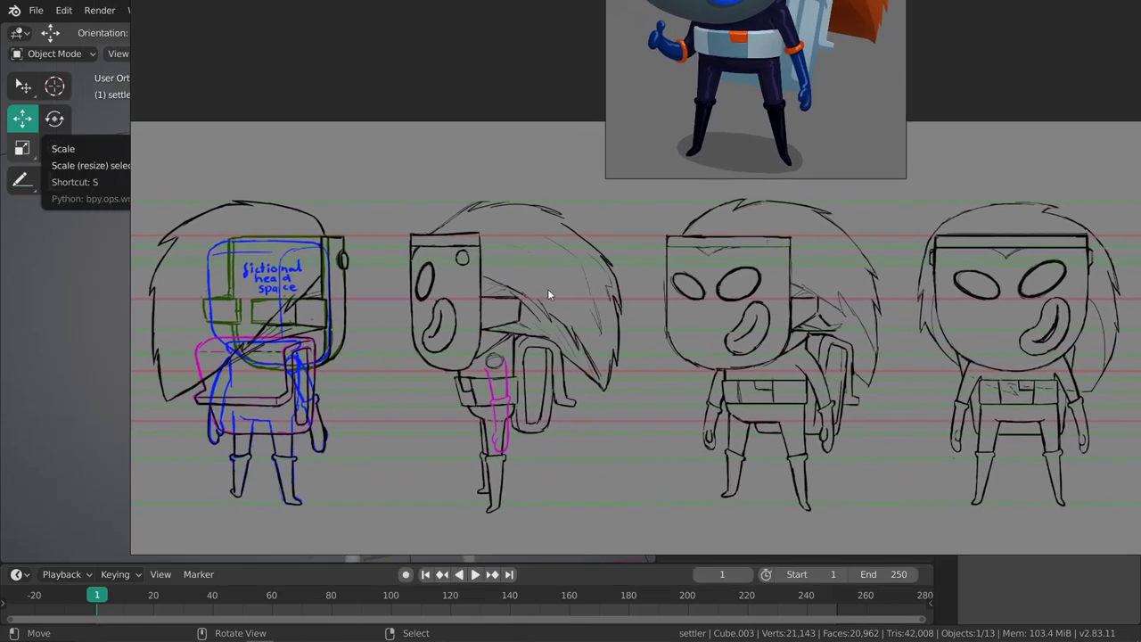
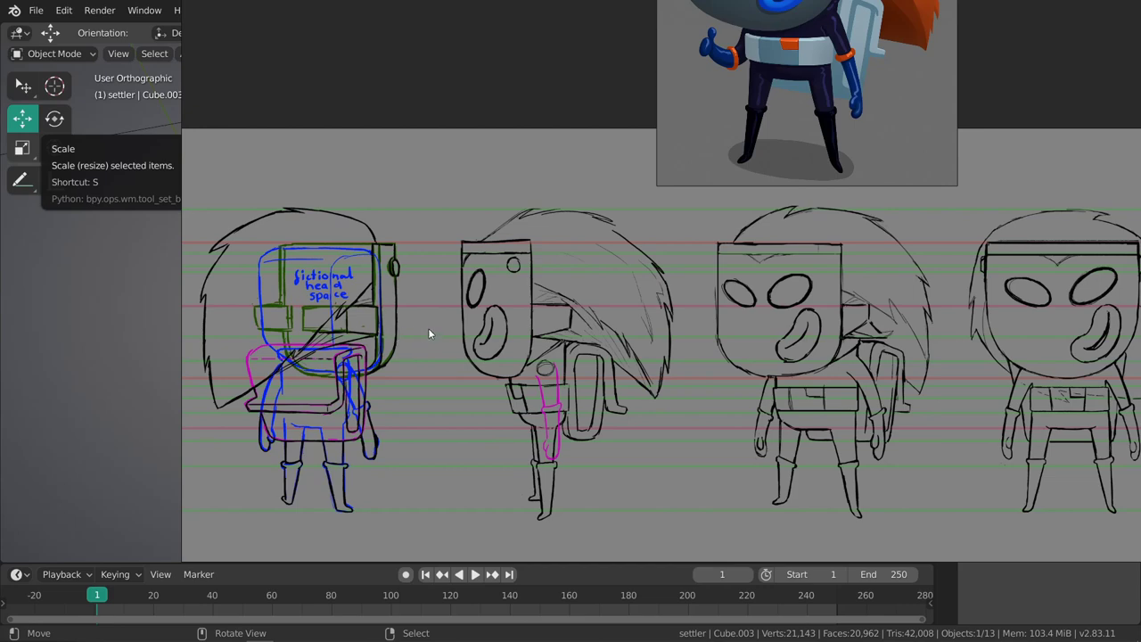
right_drag(504, 281, 0, 294)
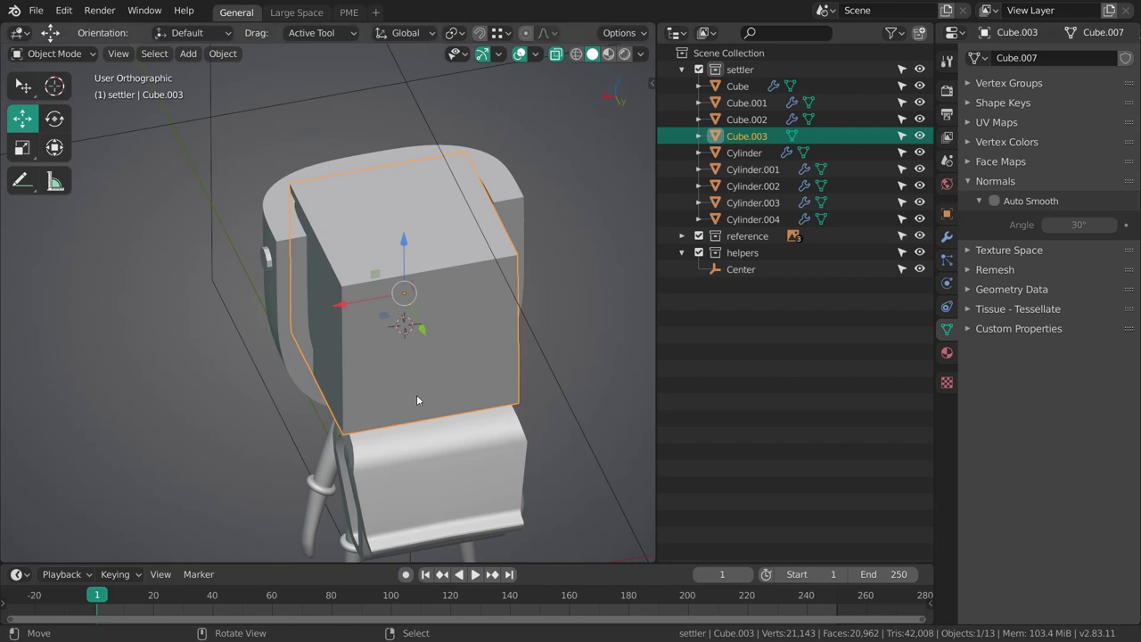
- Enter mesh editing on the new cube and cut a vertical edge loop through its centre
middle_drag(430, 456, 317, 437)
middle_drag(326, 331, 388, 332)
key(Tab)
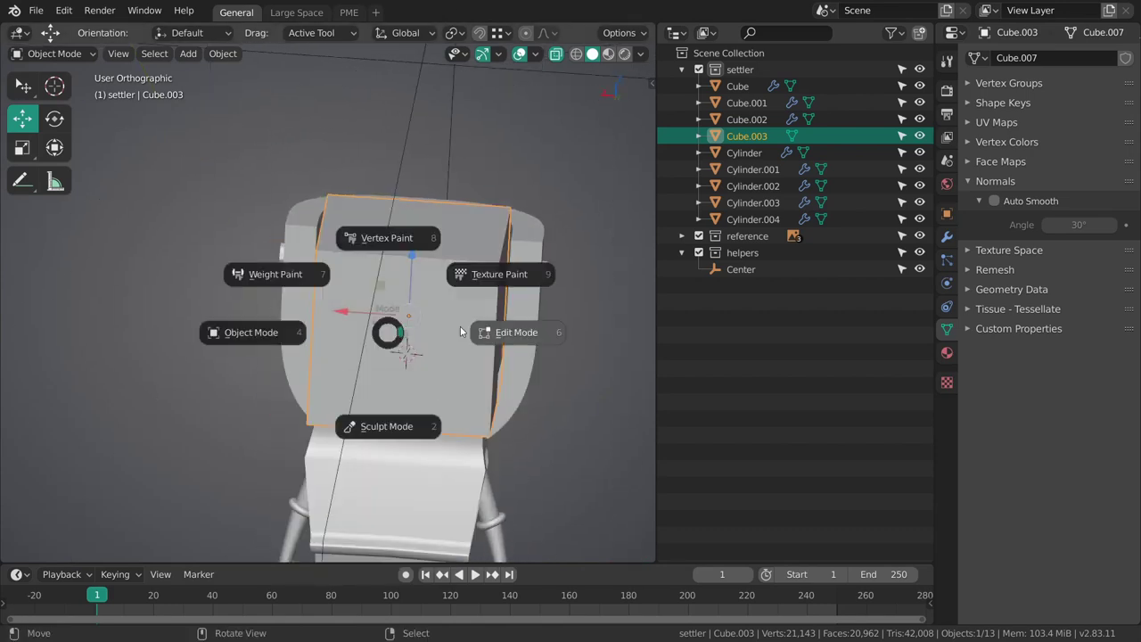
key(ctrl+r)
click(414, 269)
- Select the faces of the cube's negative-X half, delete them, and leave mesh editing
key(3)
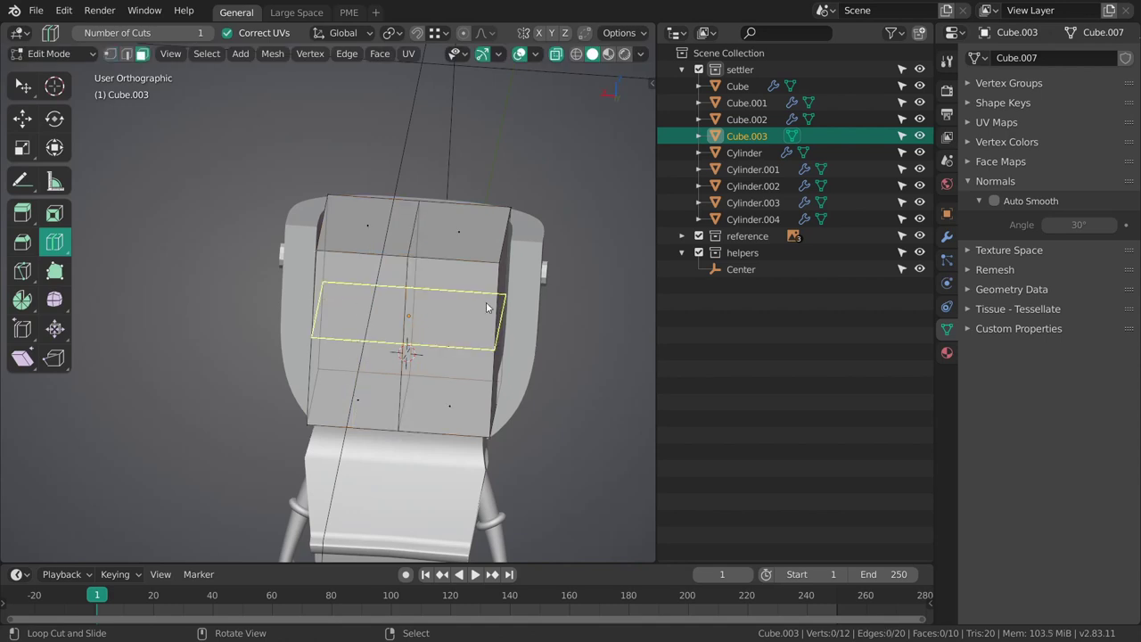
right_click(511, 215)
ctrl+shift+right_click(491, 433)
middle_drag(493, 432, 524, 387)
key(x)
click(502, 353)
key(w)
middle_drag(420, 354, 480, 336)
key(Tab)
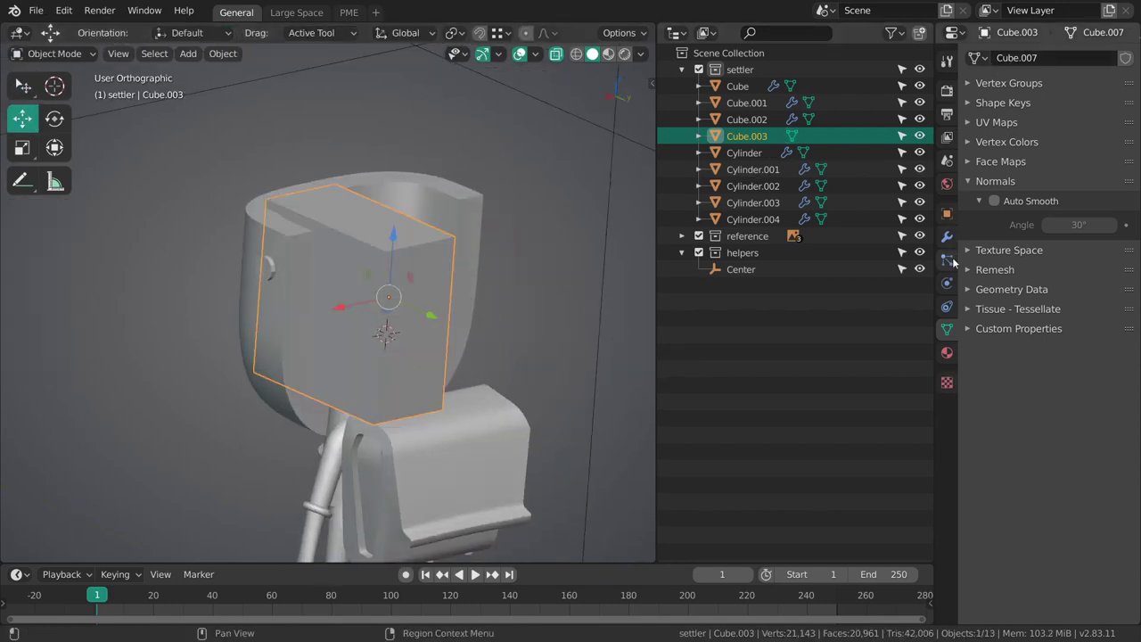
- Add the backpack to the selection and link its modifiers to the half cube
middle_drag(402, 444, 418, 439)
shift+right_click(418, 443)
key(ctrl+l)
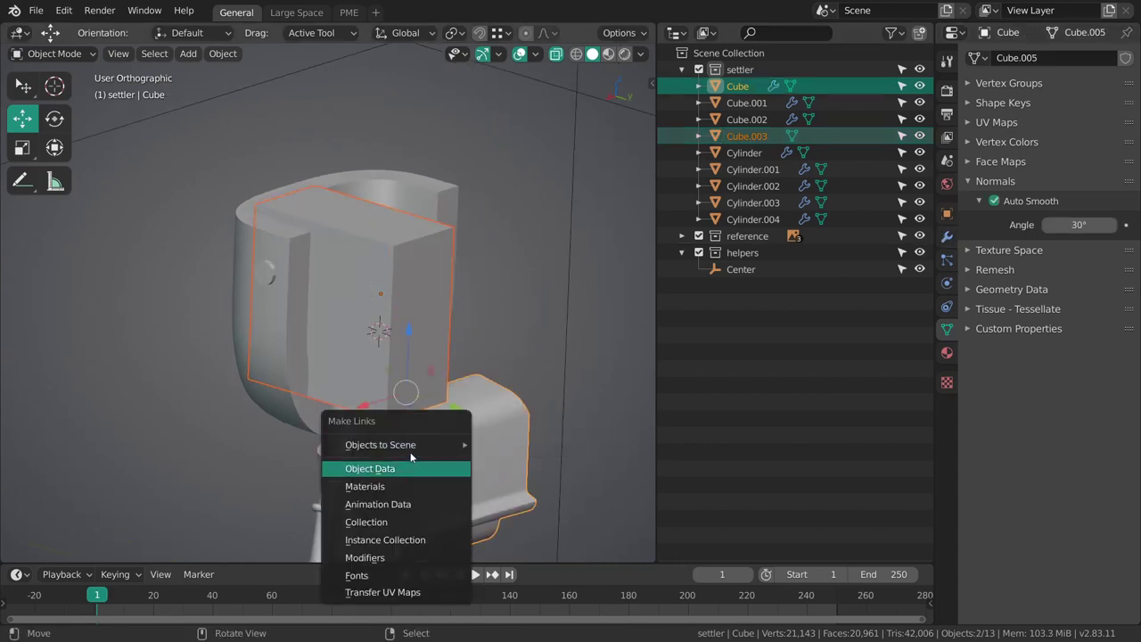
click(398, 561)
middle_drag(464, 482, 456, 343)
key(alt+a)
right_click(464, 323)
shift+middle_drag(473, 302, 407, 359)
middle_drag(407, 358, 451, 382)
shift+click(460, 396)
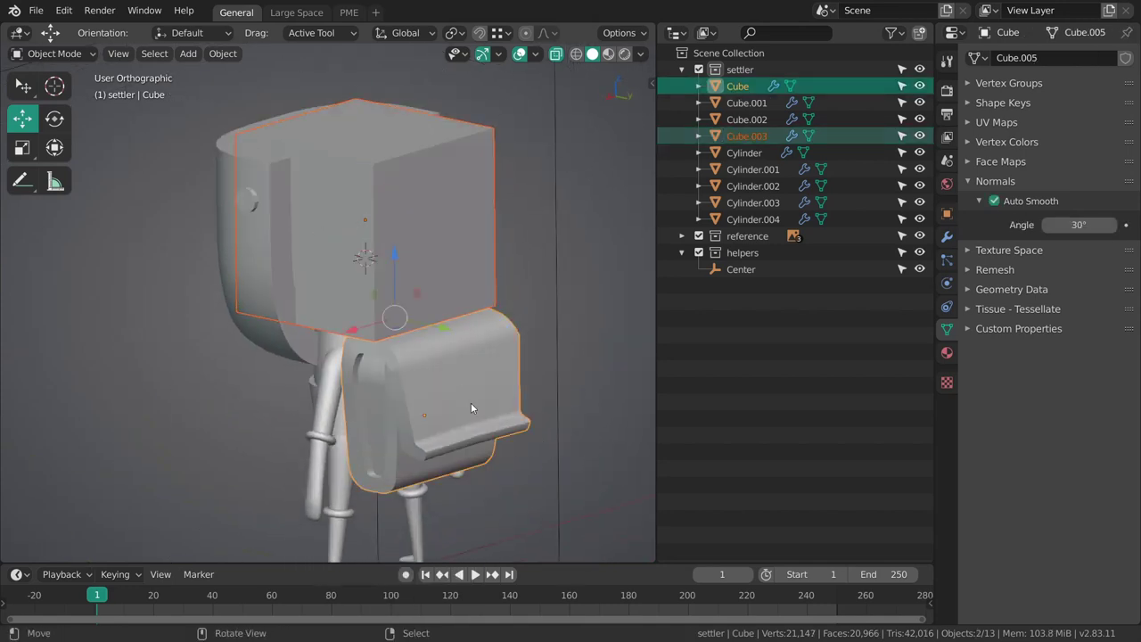
key(ctrl+c)
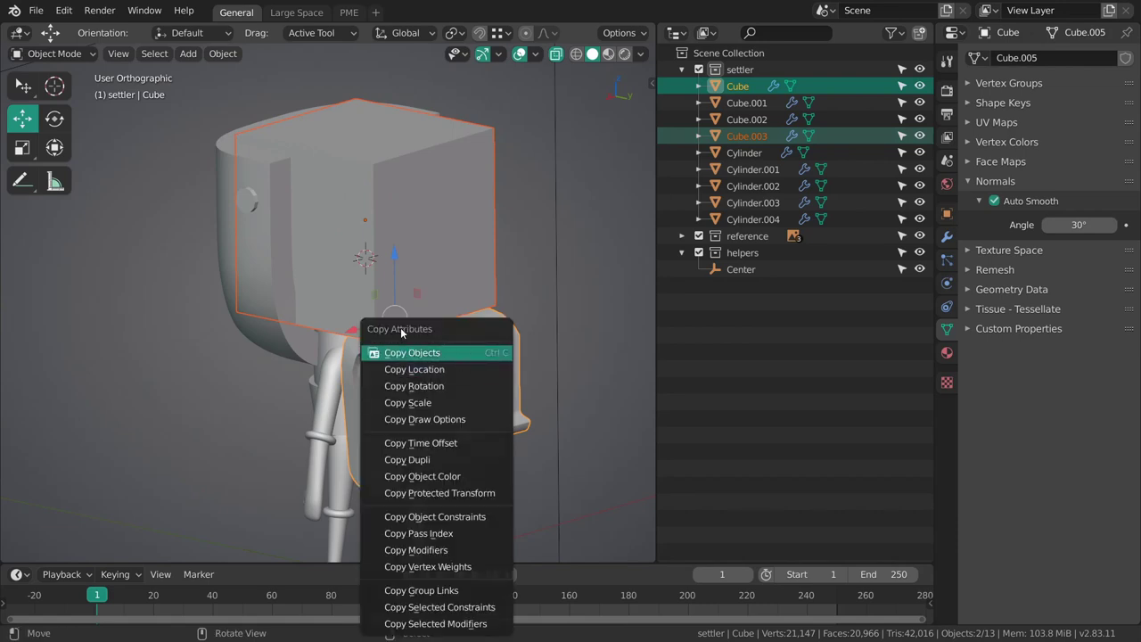
click(448, 274)
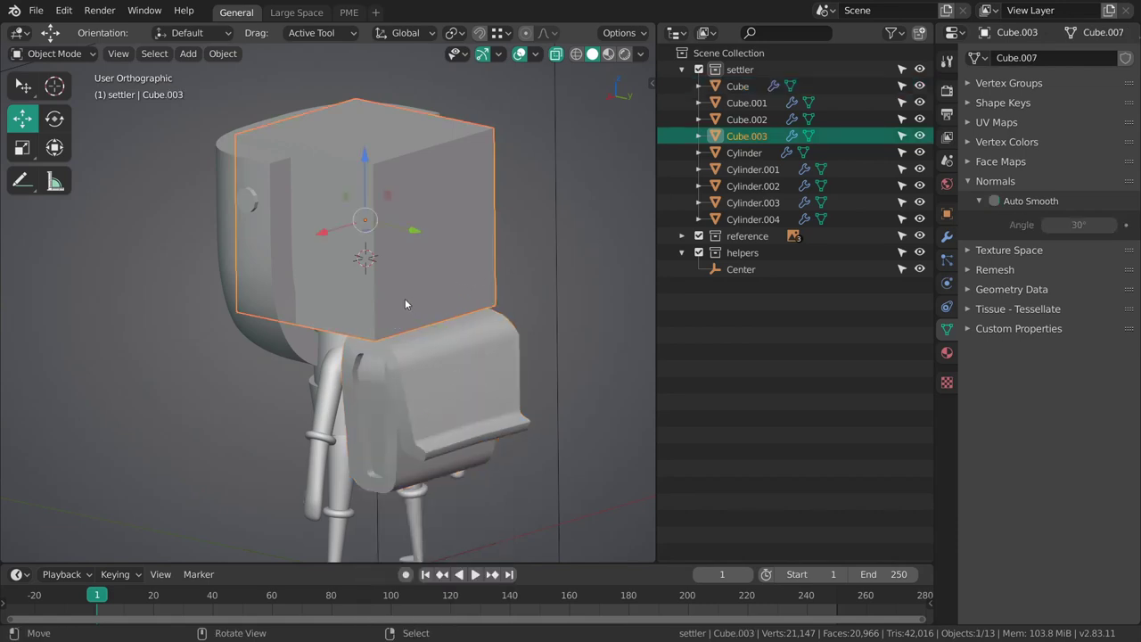
- Remove the Mirror modifier from the half cube
middle_drag(405, 306, 426, 354)
click(948, 236)
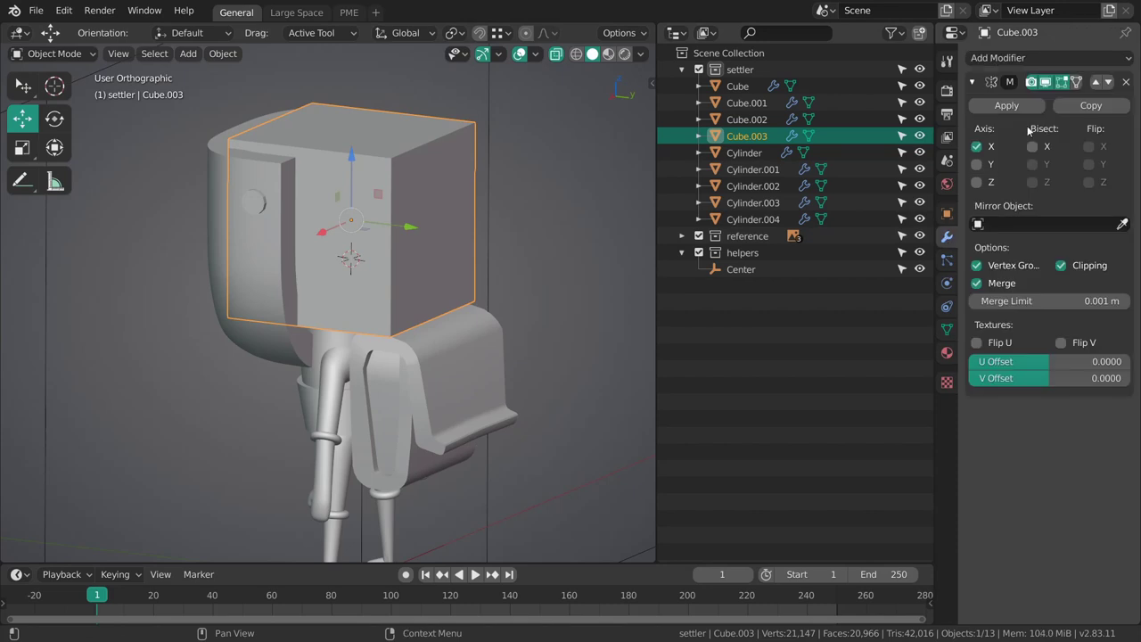
click(1125, 83)
middle_drag(509, 333, 409, 316)
mouse_move(466, 382)
middle_down()
mouse_move(320, 401)
mouse_move(454, 369)
middle_up()
click(448, 382)
click(322, 400)
middle_drag(579, 259, 446, 248)
click(444, 247)
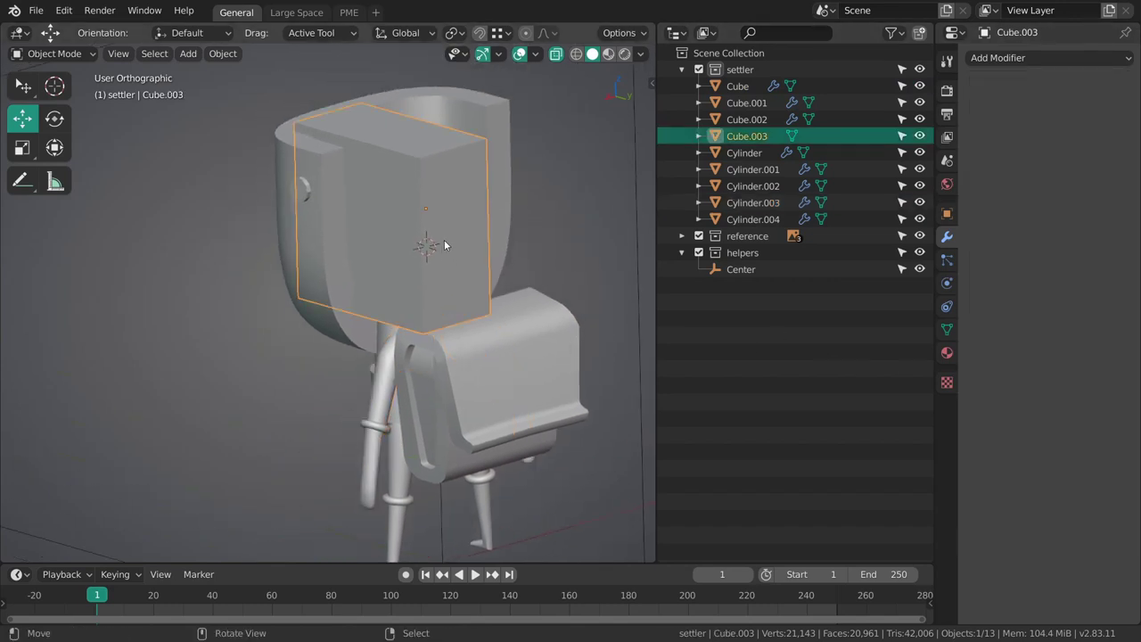
shift+right_click(383, 422)
- Select the half cube and the arm, and copy only the arm's Mirror modifier to the cube
right_click(442, 249)
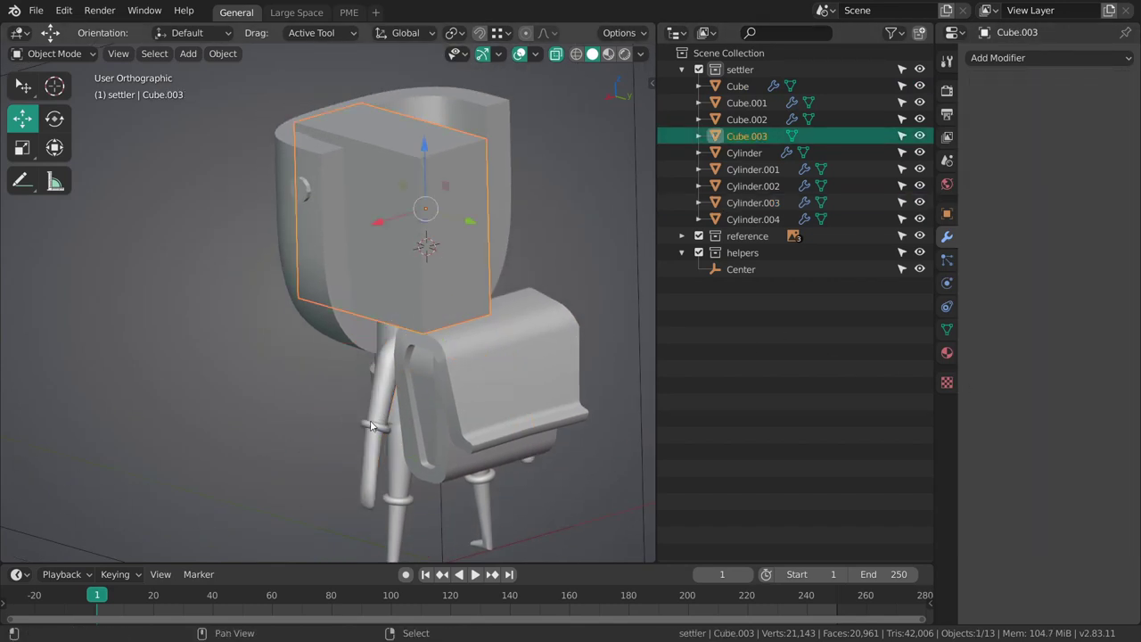
shift+click(373, 426)
key(ctrl+c)
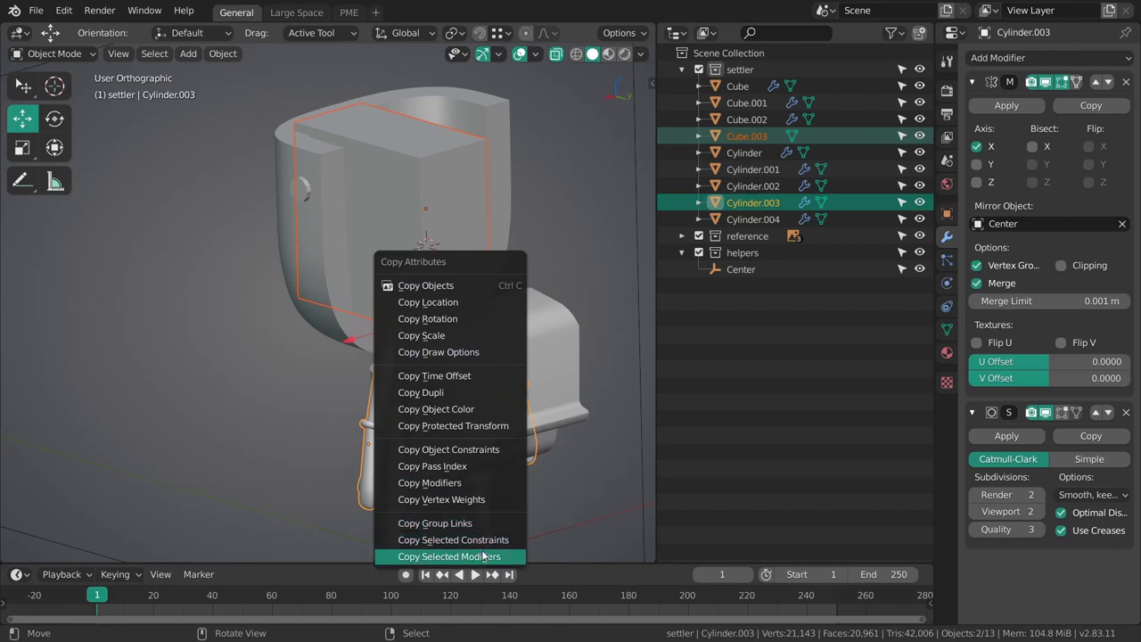
click(457, 558)
drag(460, 562, 459, 272)
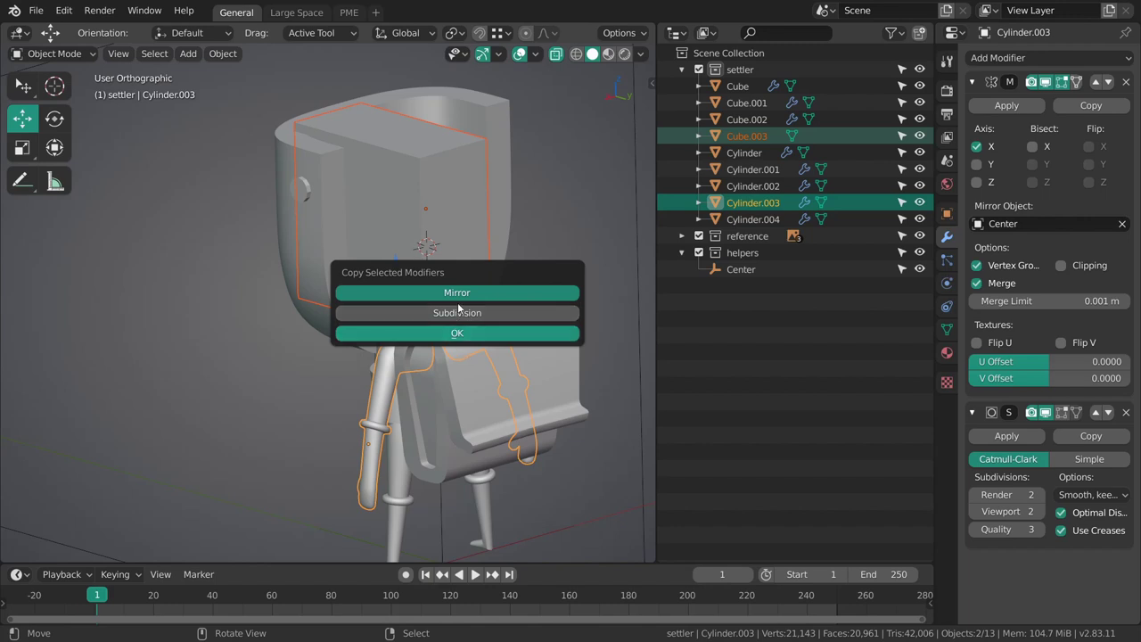
click(463, 334)
- Select the cube alone and enable Clipping in its Mirror modifier
middle_drag(482, 331, 580, 347)
right_click(451, 270)
scroll(451, 270, up, 3)
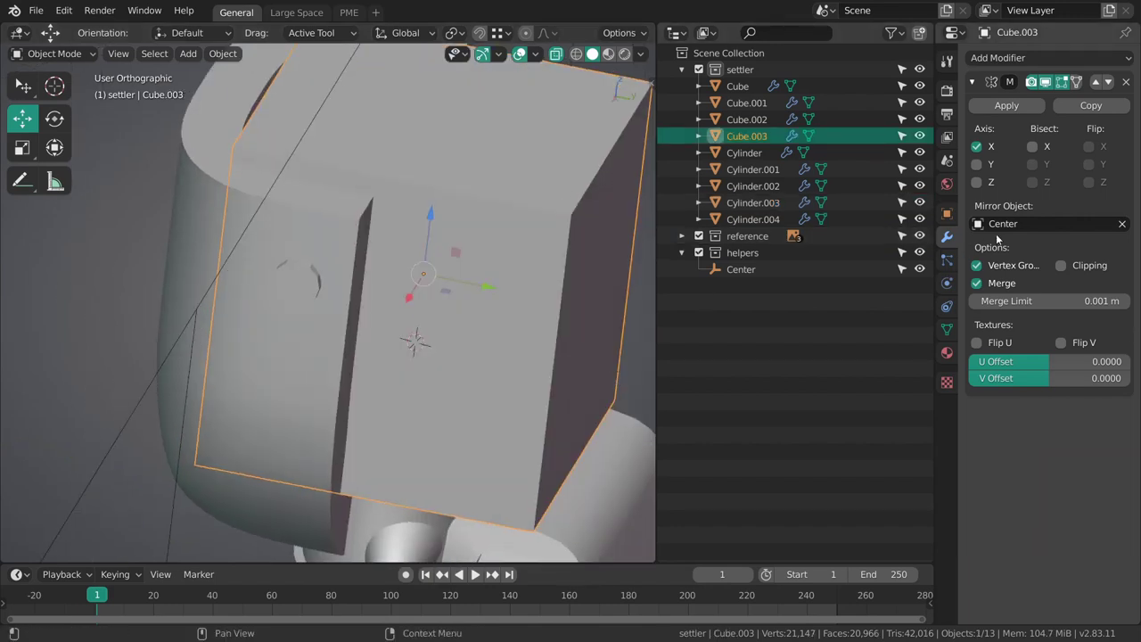
click(1062, 266)
- Check the arm's Mirror modifier settings, return the selection to the cube, and go to the front view
middle_drag(580, 402, 357, 473)
click(357, 472)
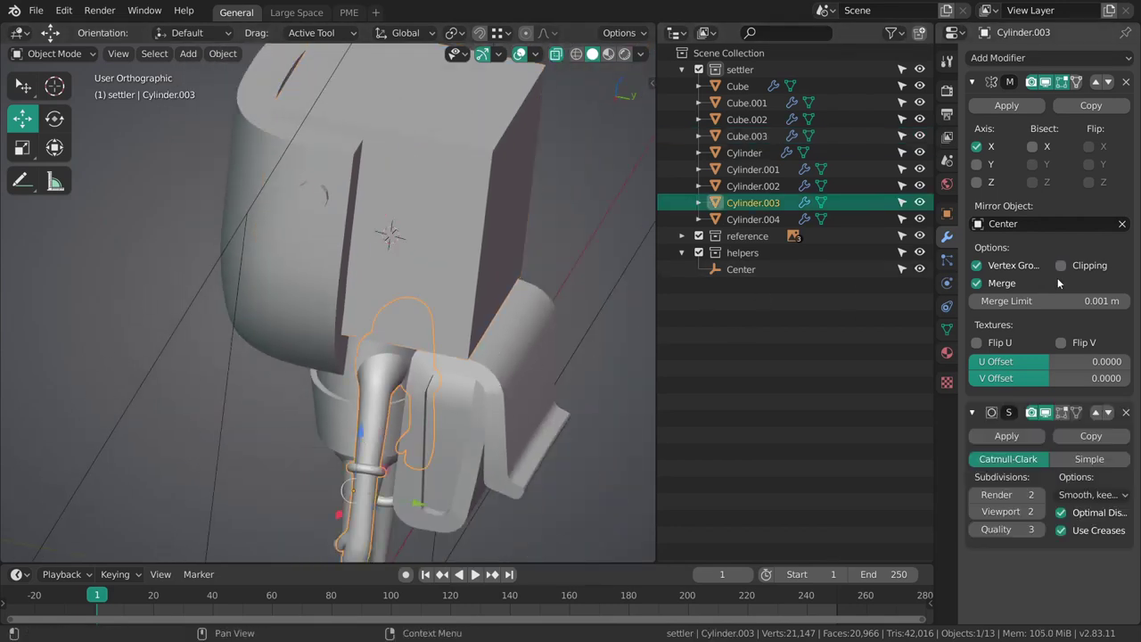
key(ctrl+z)
shift+middle_drag(456, 243, 450, 337)
mouse_move(366, 312)
middle_down()
mouse_move(447, 284)
mouse_move(517, 327)
mouse_move(402, 365)
middle_up()
key(KP_1)
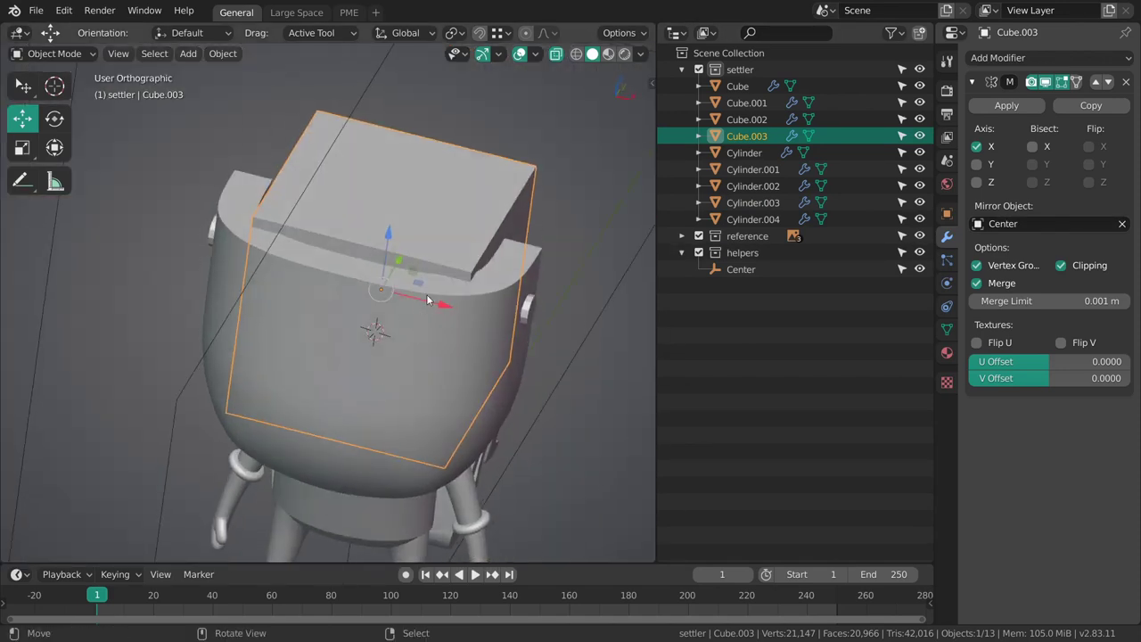
- Bevel the upper front edge of the inner-head half cube into a wide multi-segment rounding
middle_drag(447, 257, 421, 324)
key(Tab)
middle_drag(523, 333, 437, 303)
key(2)
right_click(358, 302)
middle_drag(430, 361, 425, 369)
key(ctrl+b)
key(ctrl+b)
scroll(558, 427, up, 6)
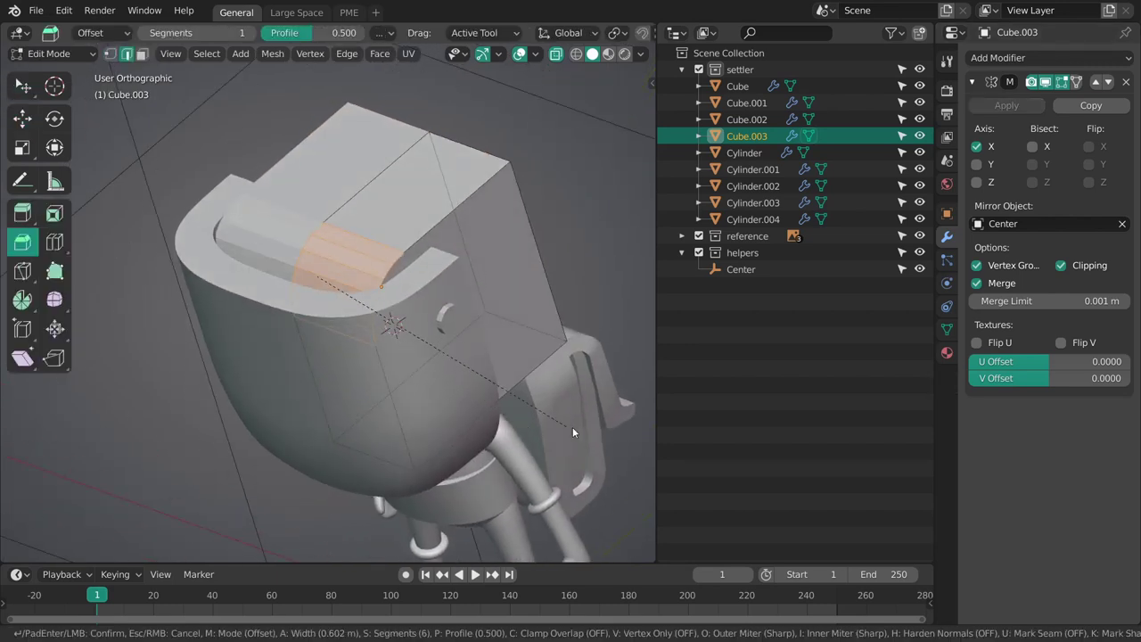
click(630, 442)
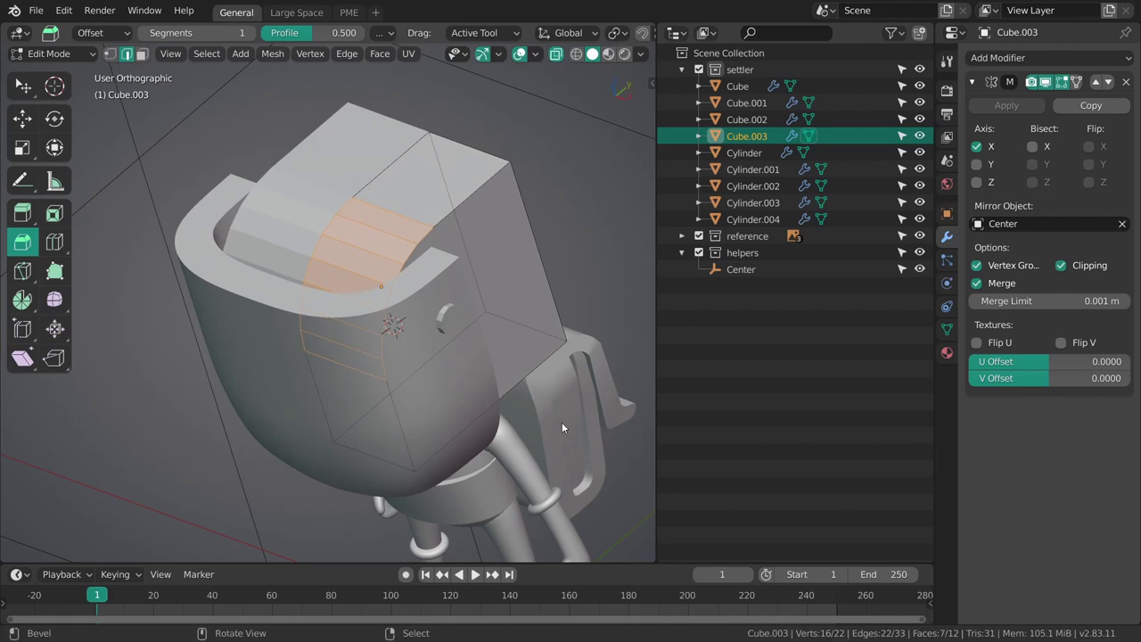
- Bevel the upper rear edge and the lower rear edge of the inner-head cube
middle_drag(578, 427, 423, 339)
right_click(438, 191)
middle_drag(437, 191, 410, 210)
key(ctrl+b)
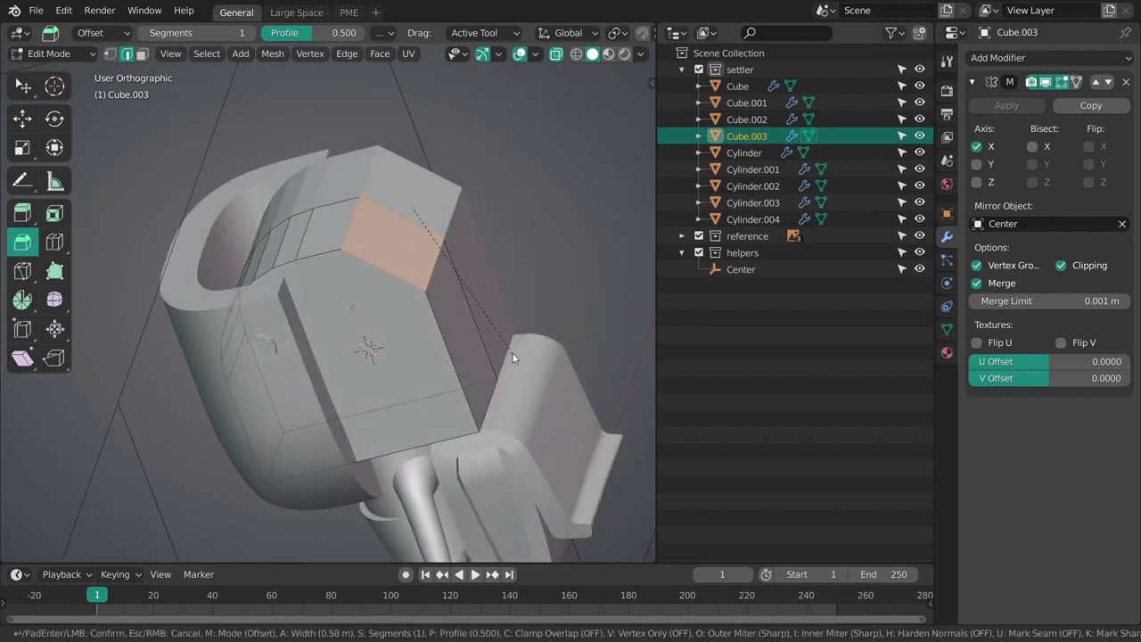
click(555, 393)
middle_drag(555, 394, 392, 314)
right_click(461, 306)
key(ctrl+b)
click(513, 357)
right_click(368, 324)
middle_drag(465, 351, 446, 300)
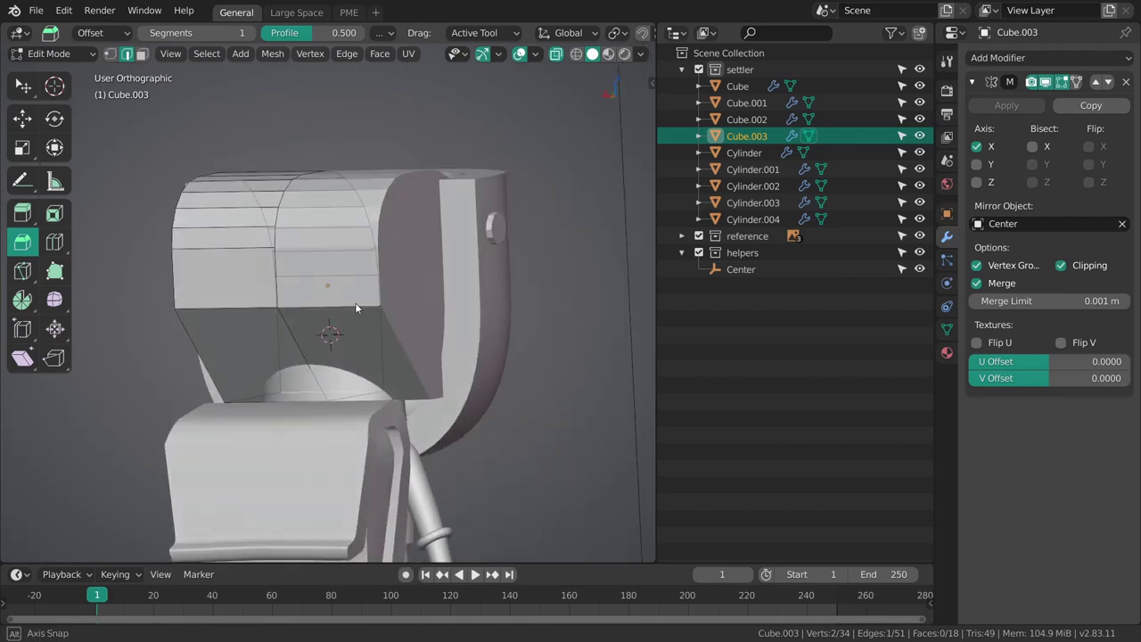
- Bevel the edge loop around the inner head's outer side with several segments to round it
middle_drag(357, 301, 437, 287)
alt+right_click(413, 283)
key(ctrl+b)
scroll(524, 390, up, 3)
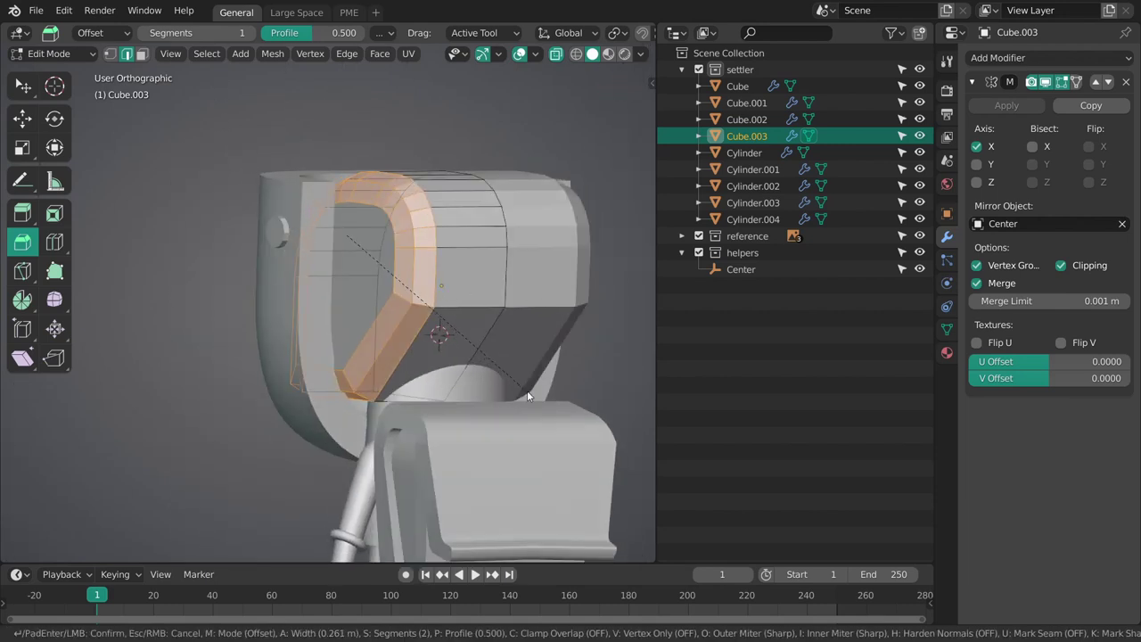
click(551, 405)
key(alt+a)
key(Tab)
mouse_move(433, 367)
middle_down()
mouse_move(523, 299)
mouse_move(558, 300)
mouse_move(393, 395)
mouse_move(423, 353)
middle_up()
- Select the inner head's lower side edge loops and move them inward along X to narrow the underside
key(s)
scroll(486, 299, down, 1)
middle_drag(315, 310, 339, 279)
shift+middle_drag(339, 278, 367, 258)
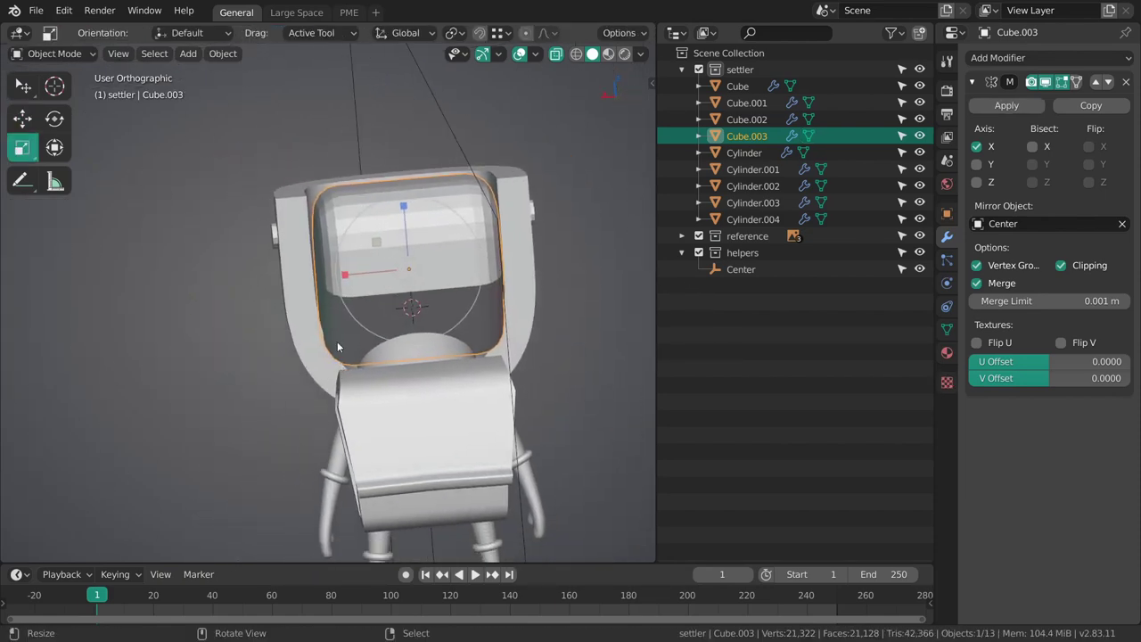
scroll(484, 379, up, 3)
key(Tab)
mouse_move(413, 374)
shift+middle_down()
mouse_move(395, 362)
mouse_move(375, 387)
mouse_move(421, 378)
mouse_move(410, 393)
shift+middle_up()
alt+right_click(400, 369)
alt+shift+right_click(404, 365)
key(g)
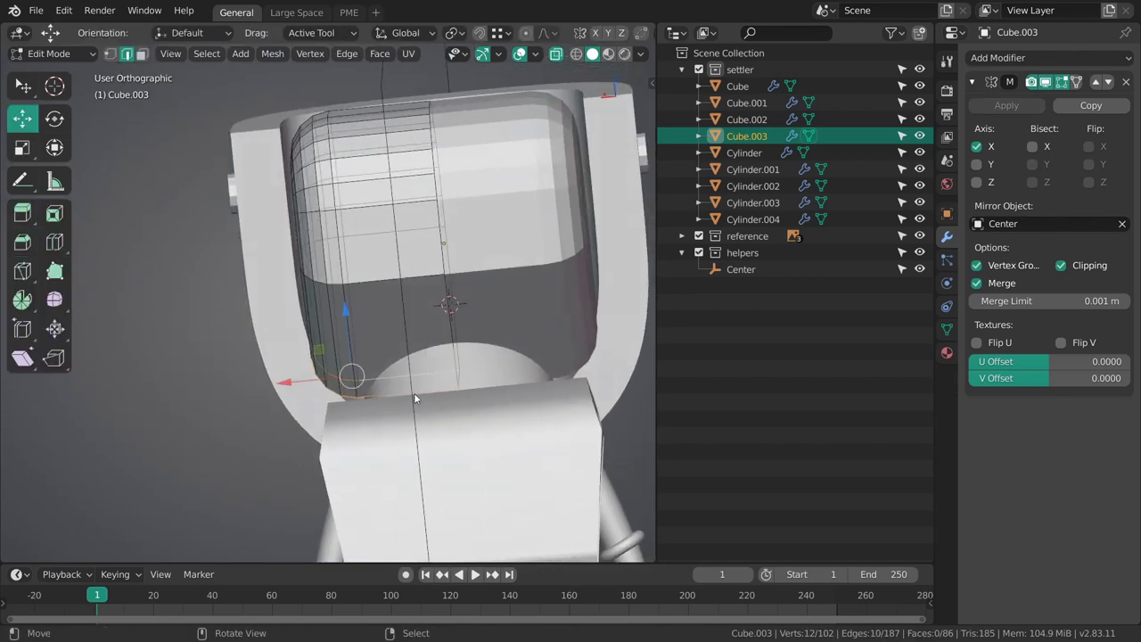
drag(289, 385, 311, 383)
middle_drag(316, 381, 347, 366)
key(Tab)
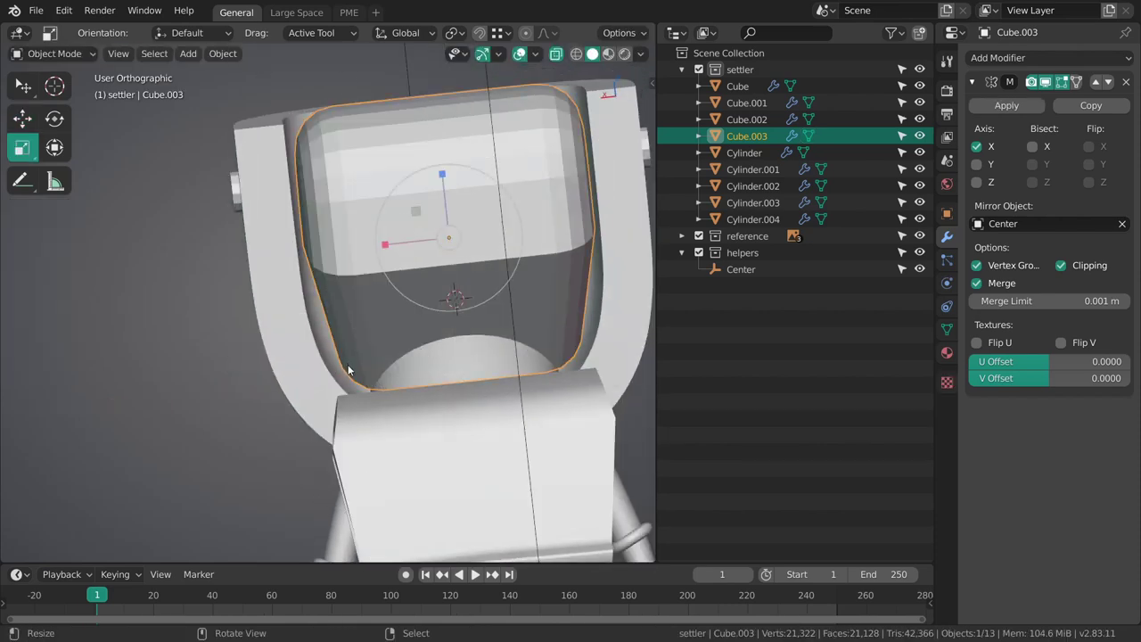
- Select the vertices on the inner head's upper outer side and move them slightly outward along X
key(Tab)
key(a)
key(s)
key(alt+a)
ctrl+middle_drag(319, 287, 391, 367)
key(1)
mouse_move(324, 116)
ctrl+mouse_down()
mouse_move(299, 424)
mouse_move(369, 221)
mouse_move(335, 134)
ctrl+mouse_up()
key(g)
drag(282, 228, 275, 225)
key(alt+a)
middle_drag(325, 298, 649, 301)
key(Tab)
- Shade the inner head smooth, check it from several sides and in wireframe, and save the file
middle_drag(500, 343, 402, 258)
key(alt+a)
right_click(448, 314)
key(w)
click(469, 284)
key(alt+a)
middle_drag(402, 259, 393, 378)
right_click(421, 306)
key(KP_3)
mouse_move(427, 338)
shift+middle_down()
mouse_move(446, 311)
mouse_move(344, 353)
mouse_move(367, 311)
mouse_move(386, 319)
mouse_move(380, 286)
shift+middle_up()
key(alt+a)
key(ctrl+s)
key(shift+z)
key(shift+z)
- Duplicate the lower edges of the face shell's rear rim and extrude them backward over the side strap in the reference
right_click(350, 287)
key(Tab)
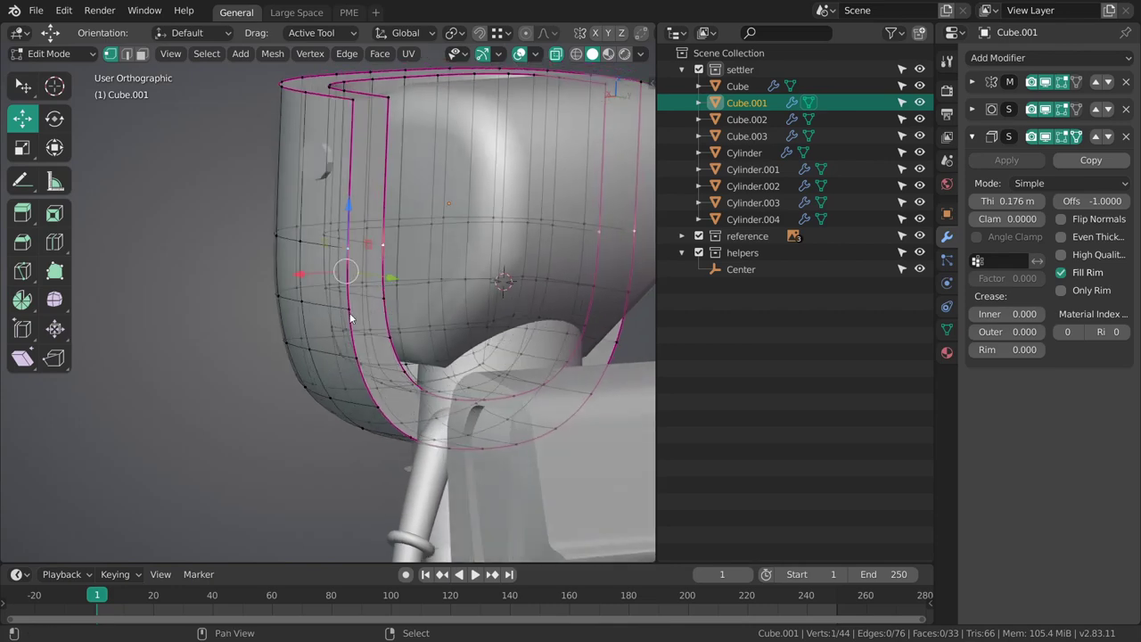
middle_drag(355, 351, 466, 317)
key(shift+d)
click(469, 311)
key(e)
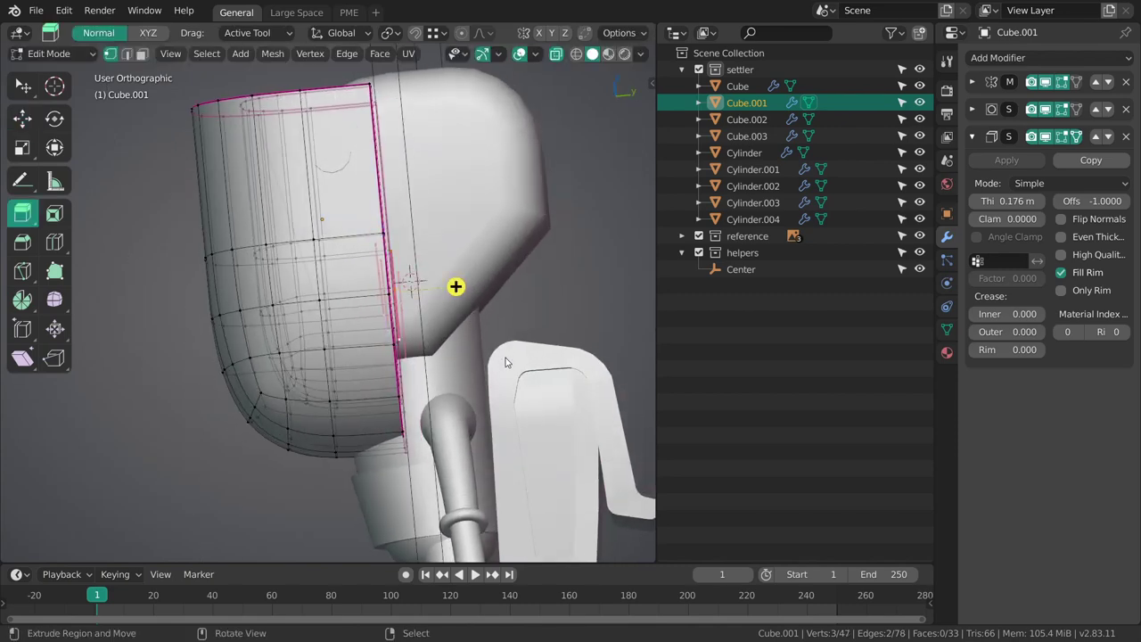
key(KP_3)
shift+middle_drag(475, 338, 419, 338)
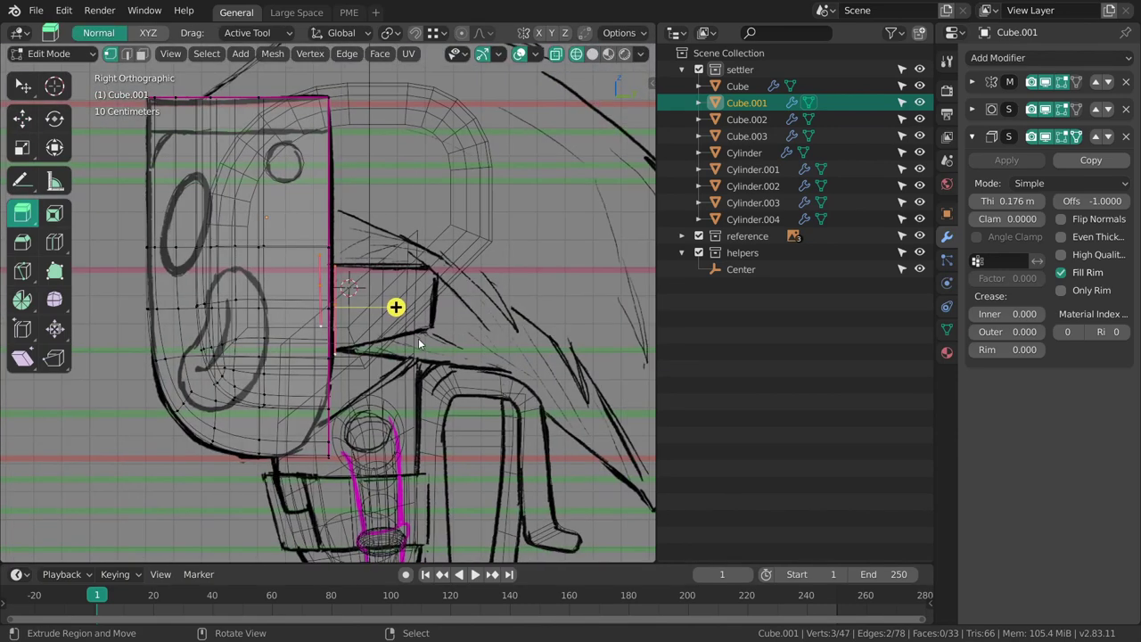
key(e)
drag(482, 311, 499, 311)
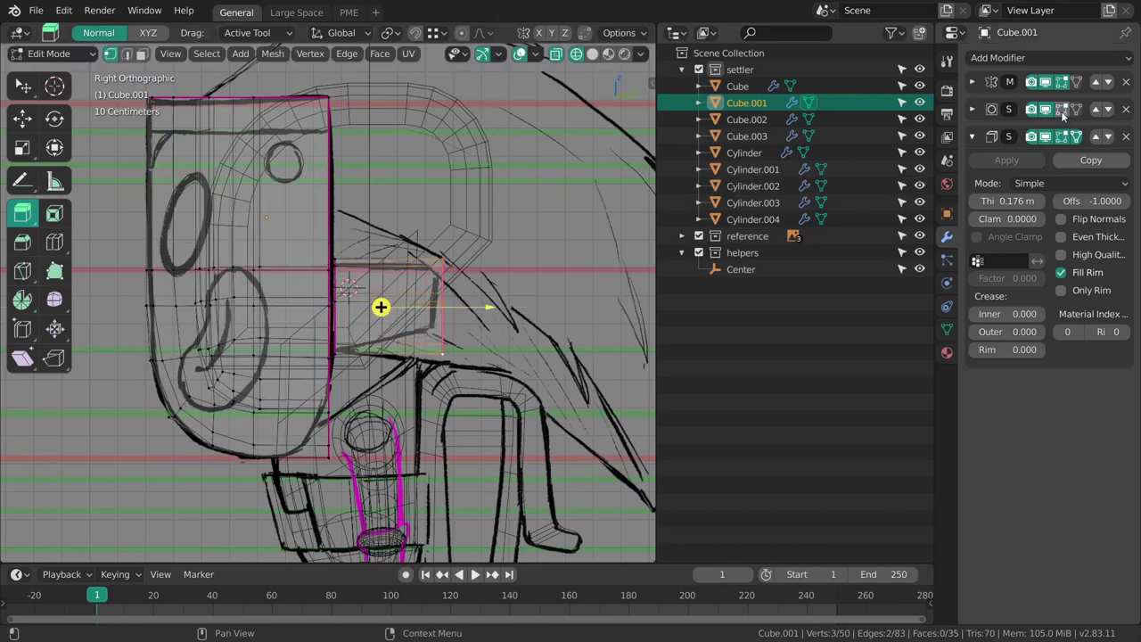
- Adjust the strip's rear edge, then separate the linked strip from the face shell and open the new object for editing
scroll(562, 314, up, 3)
drag(561, 310, 554, 311)
key(a)
key(alt+a)
key(l)
key(p)
click(518, 250)
key(ctrl+Tab)
click(441, 274)
click(495, 260)
key(ctrl+Tab)
click(578, 284)
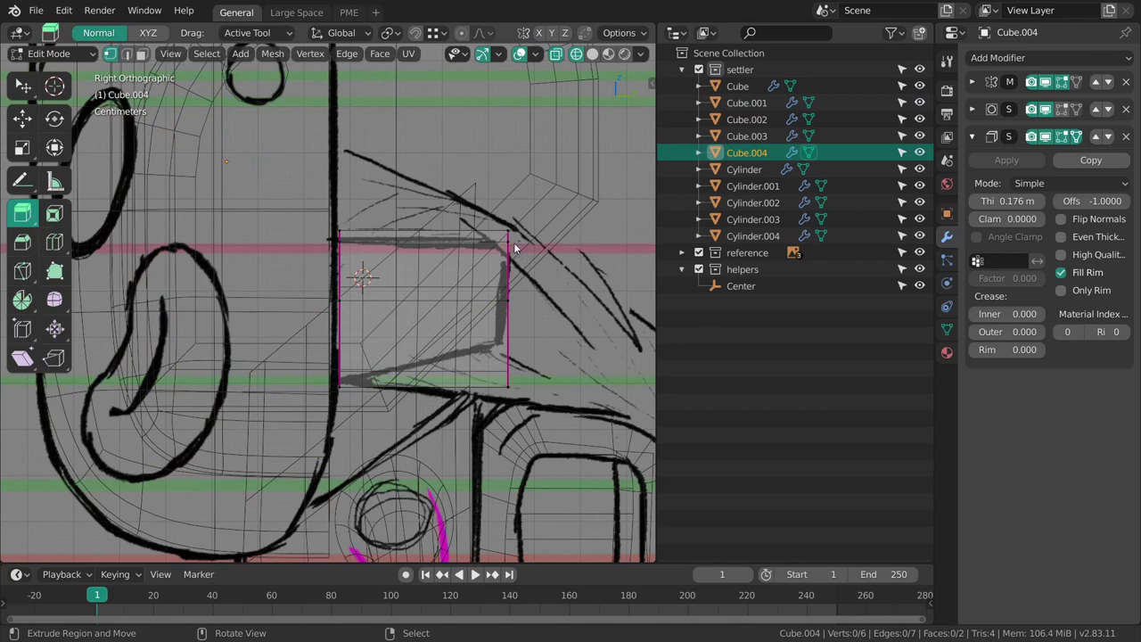
- Move the whole strip down onto the strap drawing and raise its lower rear corner to match the side reference
key(a)
key(shift+space)
key(g)
drag(521, 265, 520, 273)
key(alt+a)
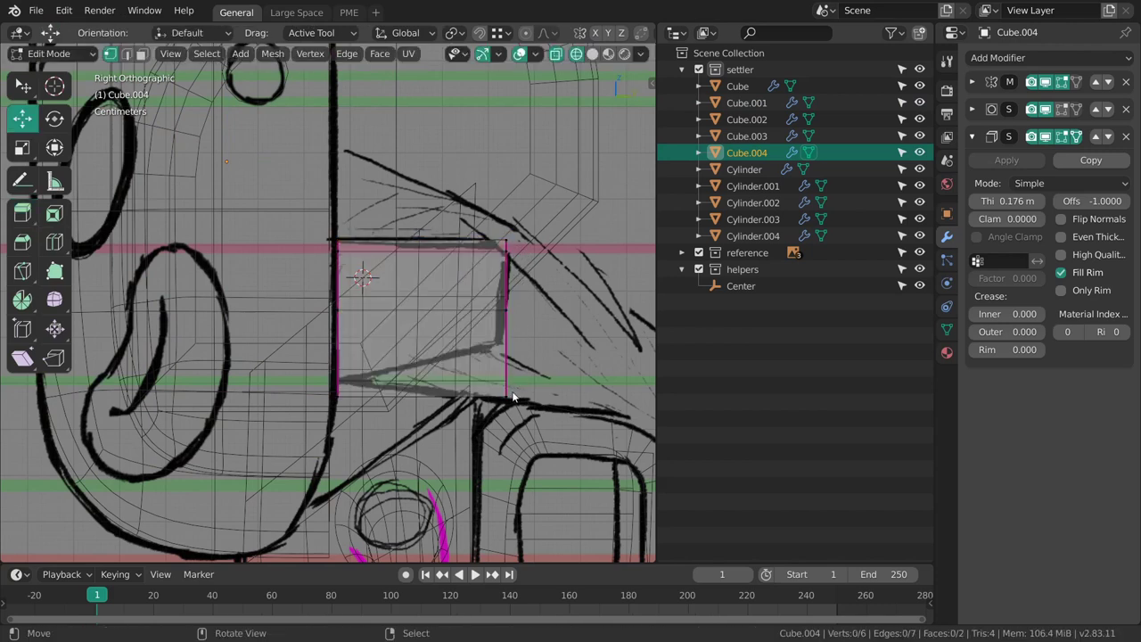
drag(537, 423, 485, 378)
drag(502, 335, 501, 282)
middle_drag(484, 276, 455, 337)
mouse_move(455, 337)
middle_down()
mouse_move(482, 321)
mouse_move(438, 332)
mouse_move(455, 343)
middle_up()
key(alt+a)
- Align the strip's stray middle vertex with its edge in back view and remove the strip's Solidify modifier
click(1047, 141)
key(grave)
key(grave)
click(606, 298)
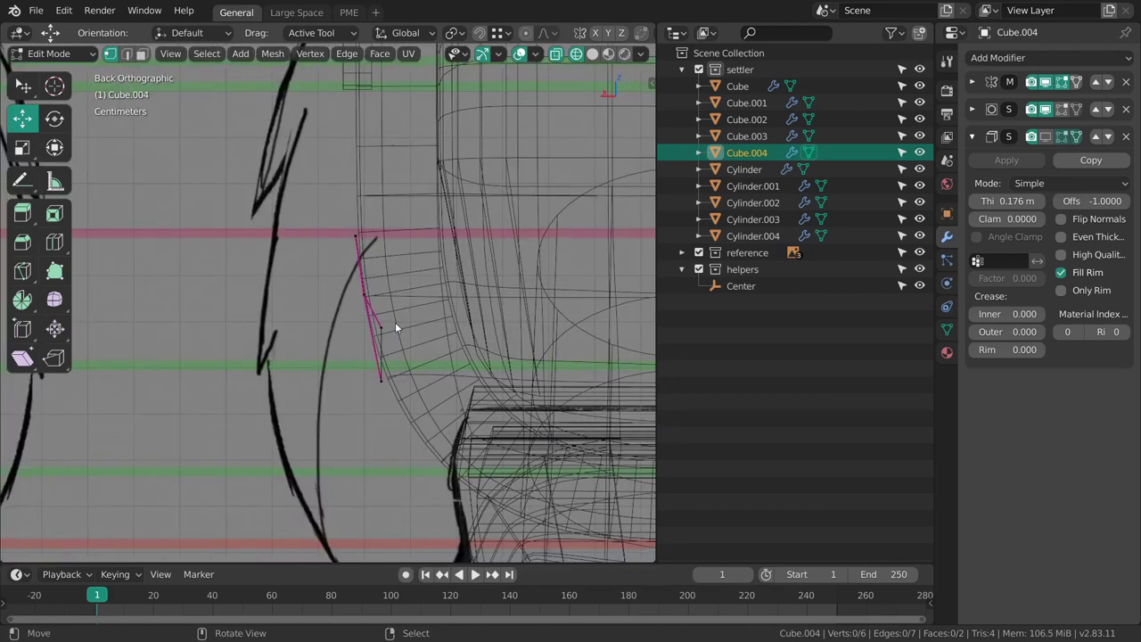
key(g)
click(388, 342)
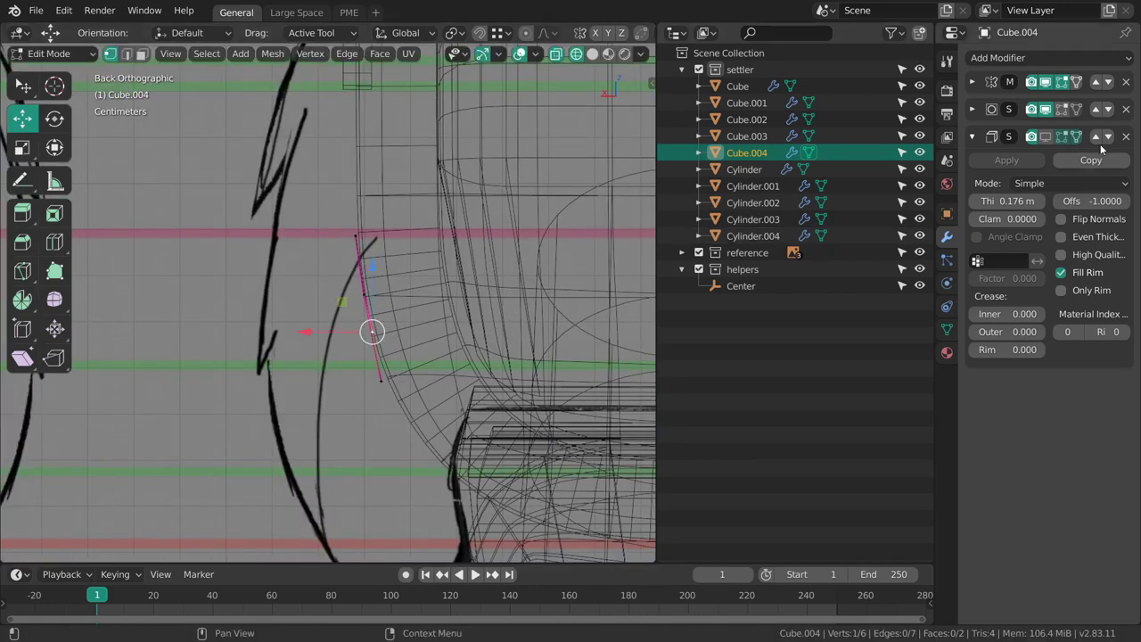
click(1128, 139)
- Switch to solid shading, nudge the strip's selected vertex in back view, and dissolve the strip's middle edge
key(Tab)
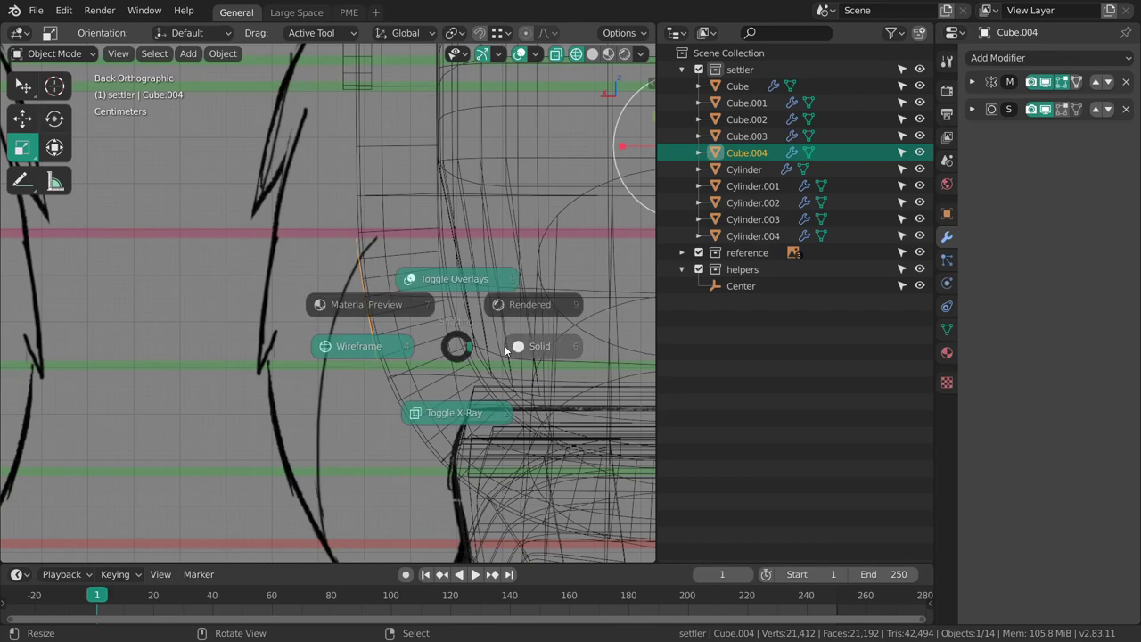
click(513, 350)
ctrl+middle_drag(513, 349, 428, 310)
key(Tab)
ctrl+middle_drag(509, 323, 443, 348)
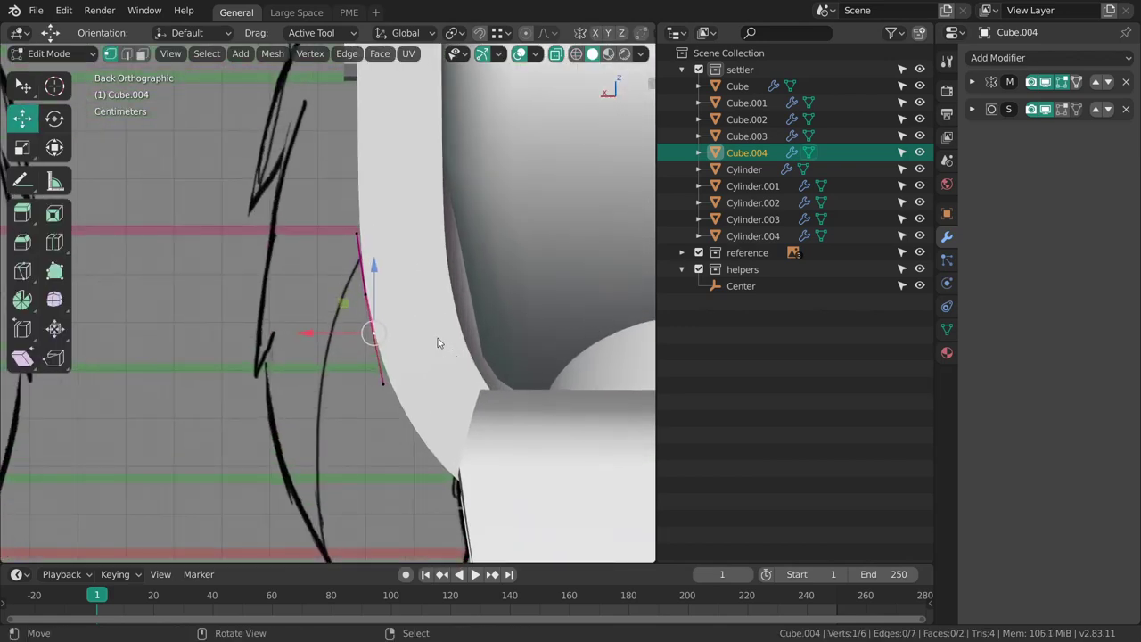
key(g)
click(387, 394)
middle_drag(388, 394, 362, 354)
key(alt+a)
key(2)
key(ctrl+x)
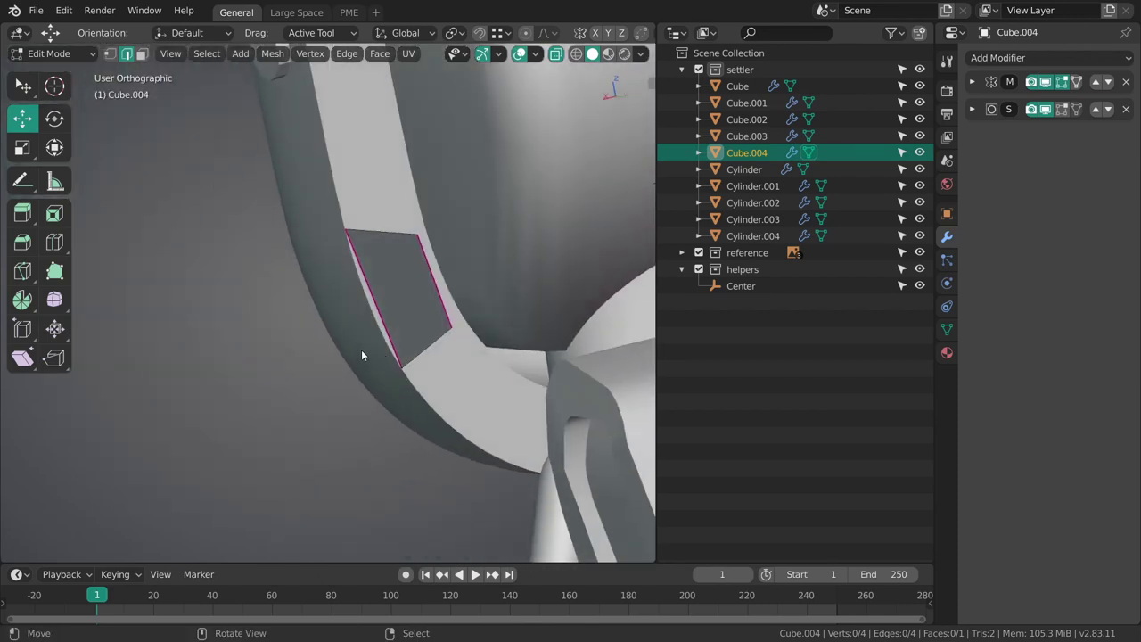
- Add a lengthwise loop cut through the middle of the strip and adjust its position along X against the shell
key(ctrl+r)
click(431, 295)
key(g)
middle_drag(454, 325, 406, 321)
drag(351, 276, 350, 278)
middle_drag(355, 279, 429, 298)
- Move the strip's front edges slightly forward along Y in side view to meet the face shell's rear rim
key(alt+a)
middle_drag(420, 308, 467, 303)
key(grave)
click(433, 364)
drag(455, 349, 449, 349)
key(shift+z)
shift+middle_drag(457, 356, 462, 327)
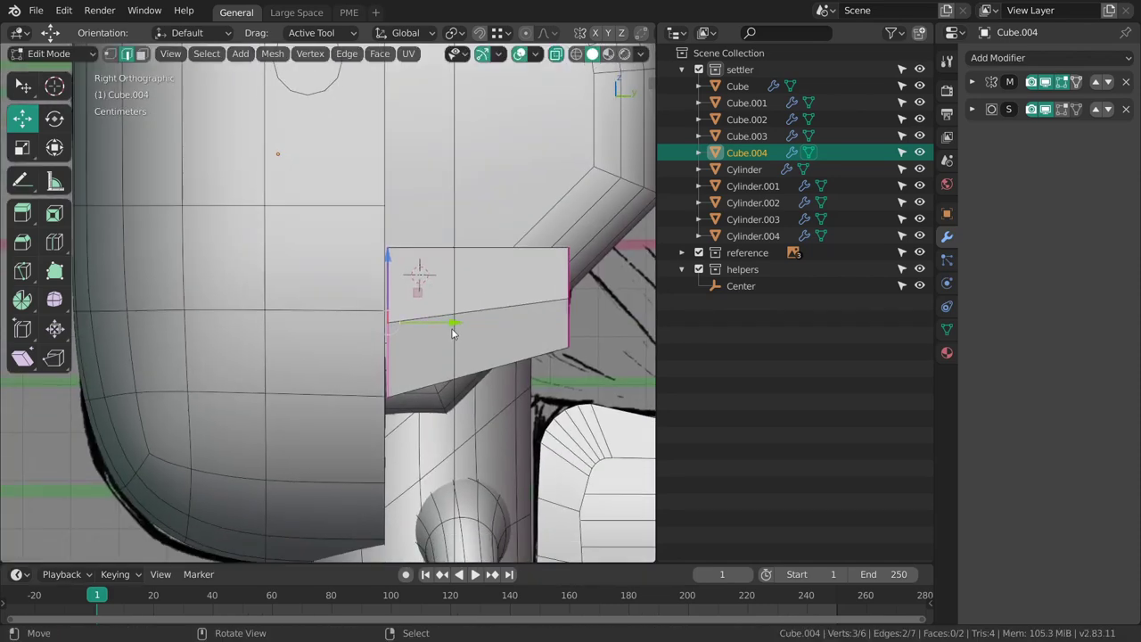
drag(451, 323, 449, 323)
click(447, 322)
- Move the strip's upper, middle and lower edges inward along X in back view to follow the shell's curve
middle_drag(448, 322, 343, 352)
key(grave)
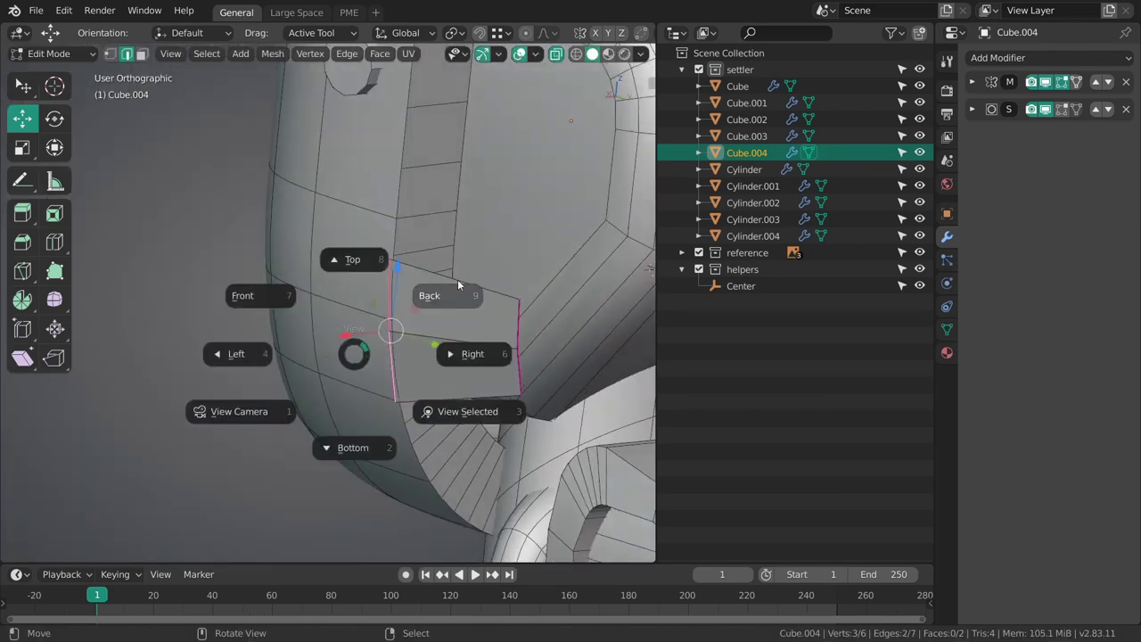
click(458, 281)
key(alt+a)
shift+middle_drag(375, 278, 393, 325)
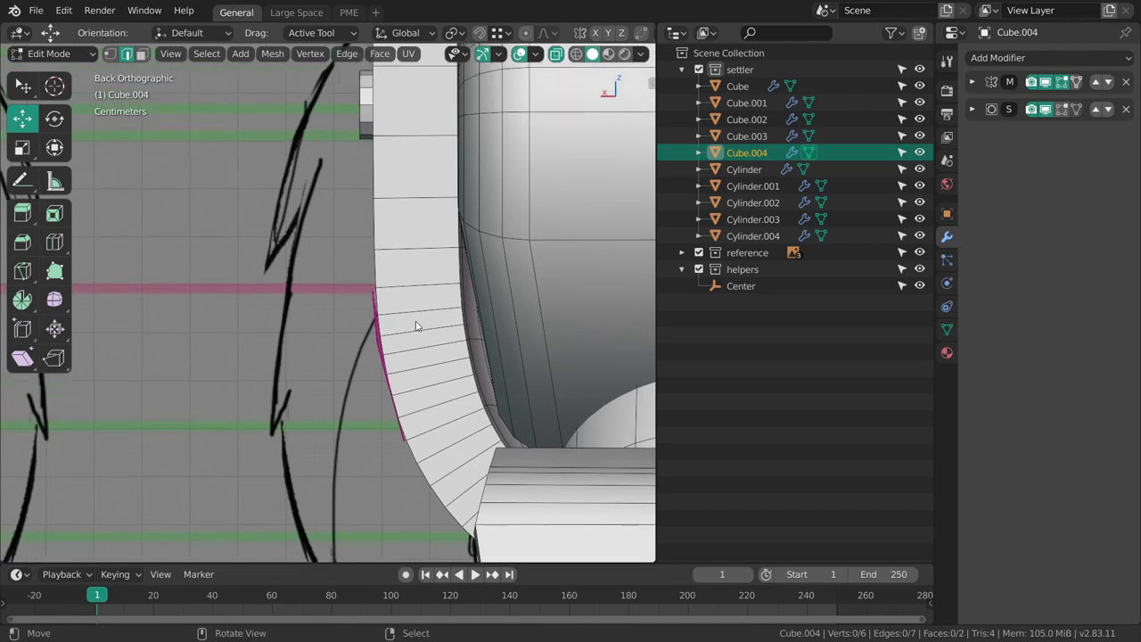
drag(341, 291, 350, 292)
drag(350, 342, 359, 340)
click(384, 367)
shift+middle_drag(382, 368, 379, 325)
drag(358, 325, 360, 324)
middle_drag(370, 330, 479, 347)
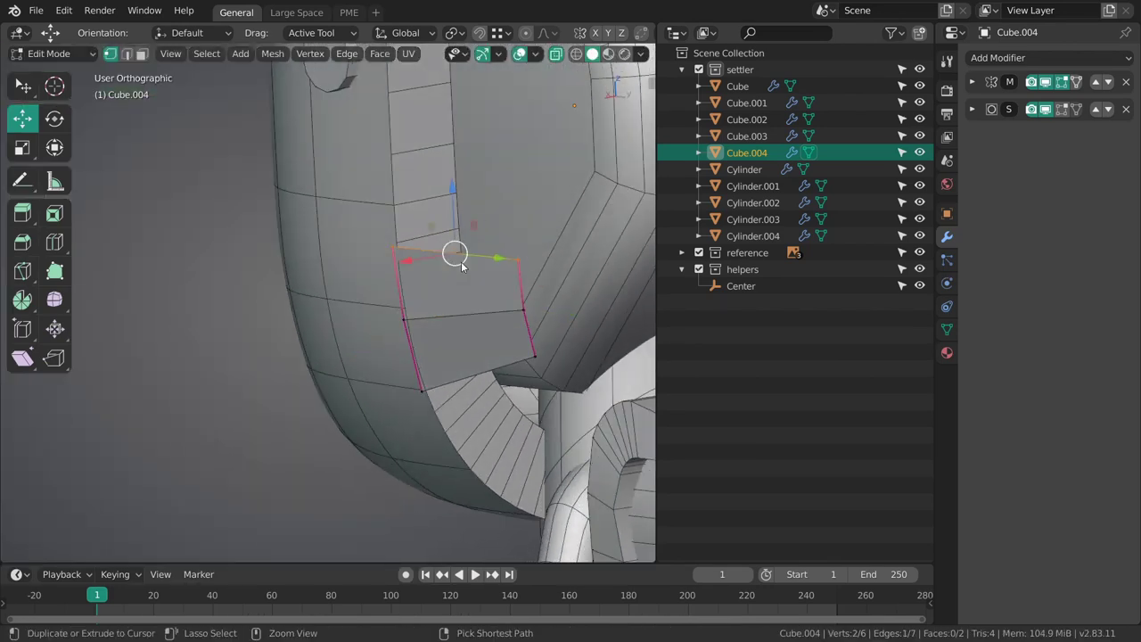
- Shift the strip's upper, middle and lower edges slightly further inward along X from the rear three-quarter view
middle_drag(460, 262, 437, 286)
drag(393, 279, 402, 270)
drag(399, 334, 408, 333)
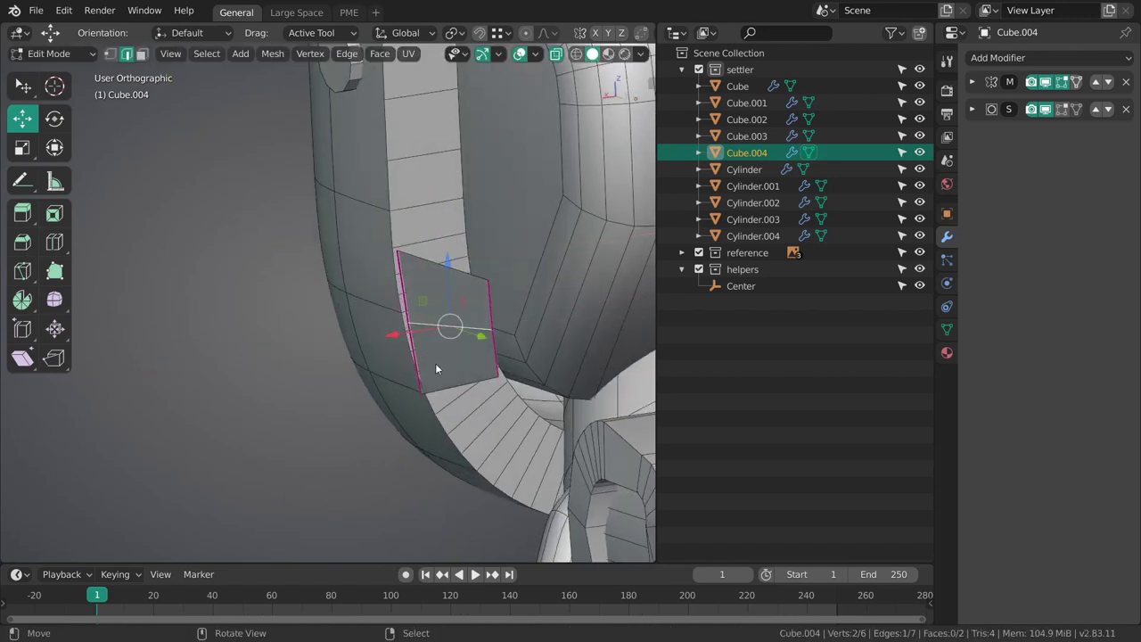
drag(403, 393, 413, 394)
mouse_move(430, 375)
middle_down()
mouse_move(398, 347)
mouse_move(386, 358)
mouse_move(373, 519)
mouse_move(513, 346)
mouse_move(434, 380)
middle_up()
- Select the whole strip and extrude its faces along their normals to give the strap thickness
key(alt+a)
key(a)
key(alt+s)
key(alt+e)
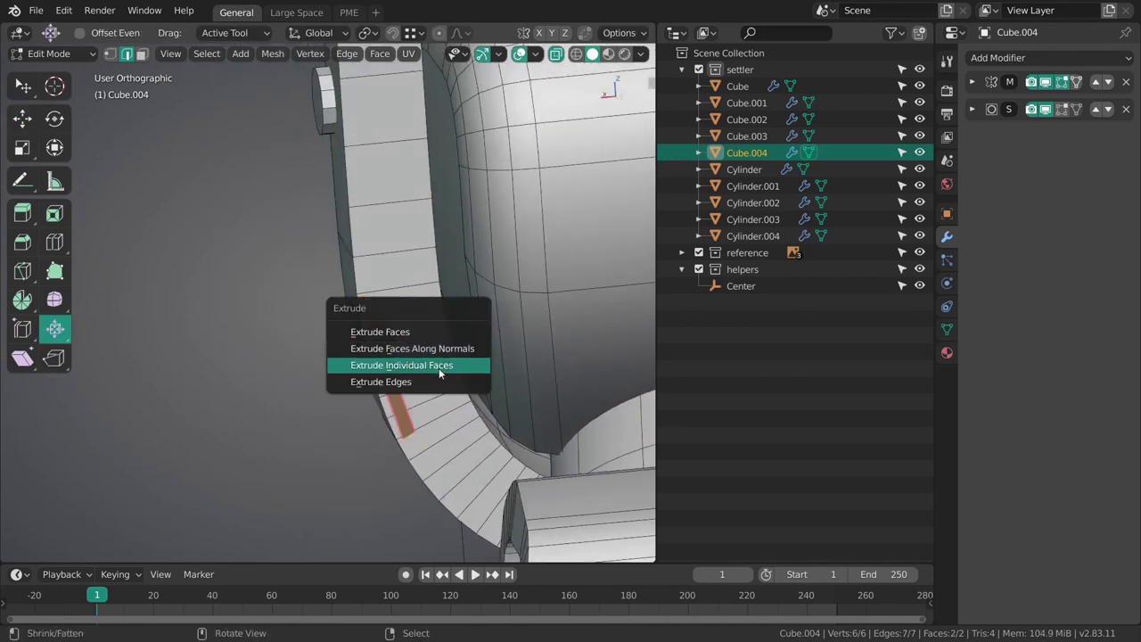
click(436, 350)
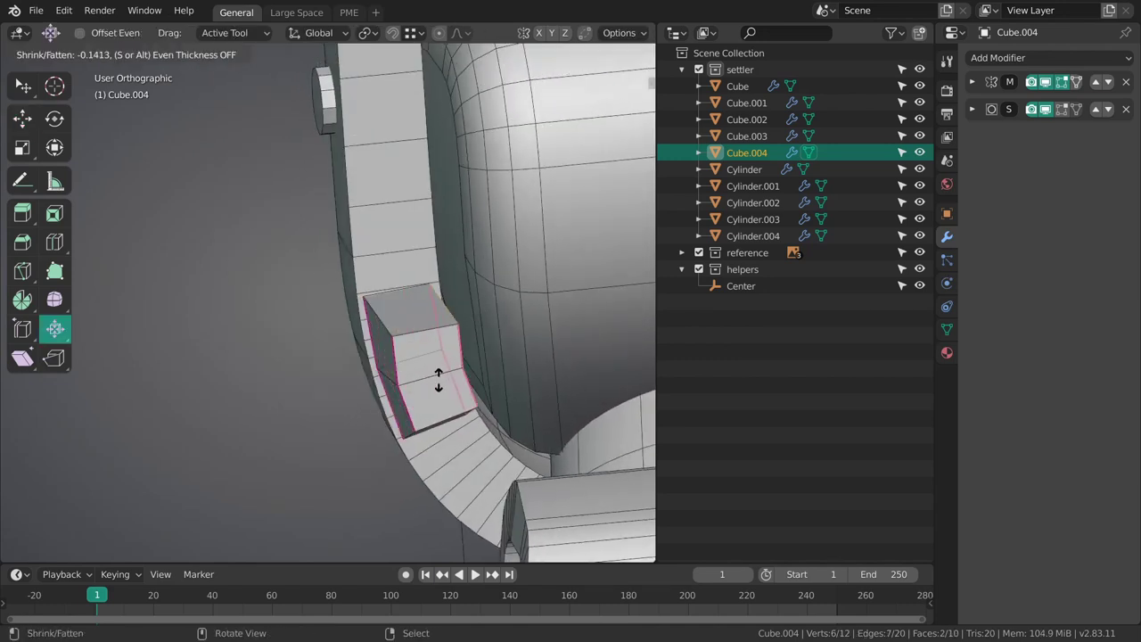
click(441, 353)
middle_drag(440, 353, 597, 266)
key(alt+a)
key(Tab)
middle_drag(500, 299, 467, 313)
key(Tab)
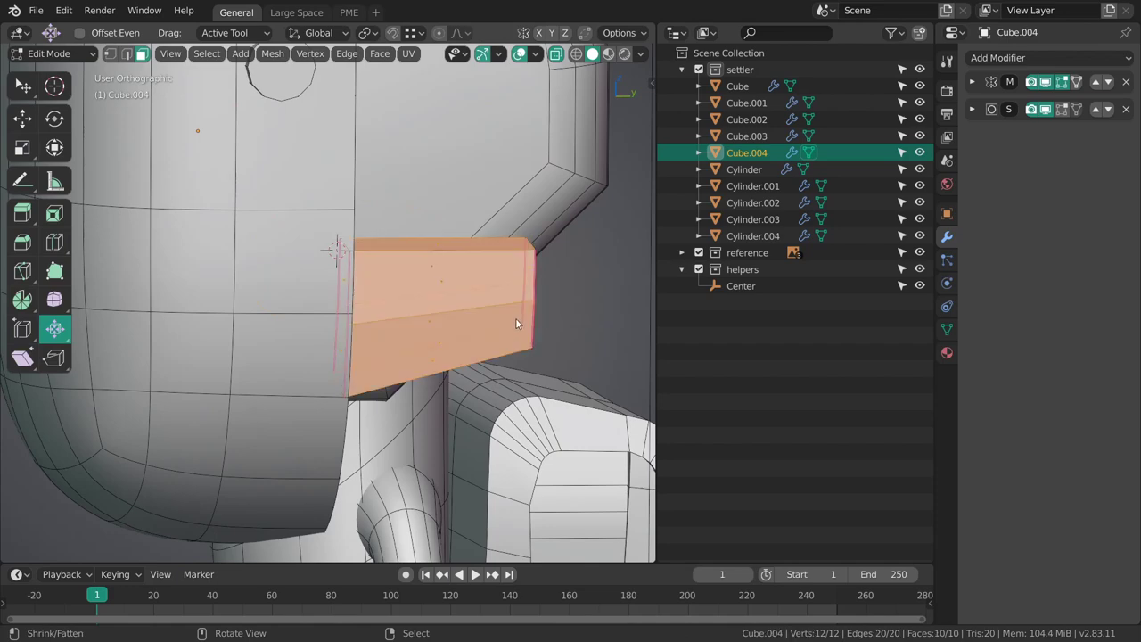
- Crease the strap's long upper and lower edges on both its outer and inner sides
key(shift+e)
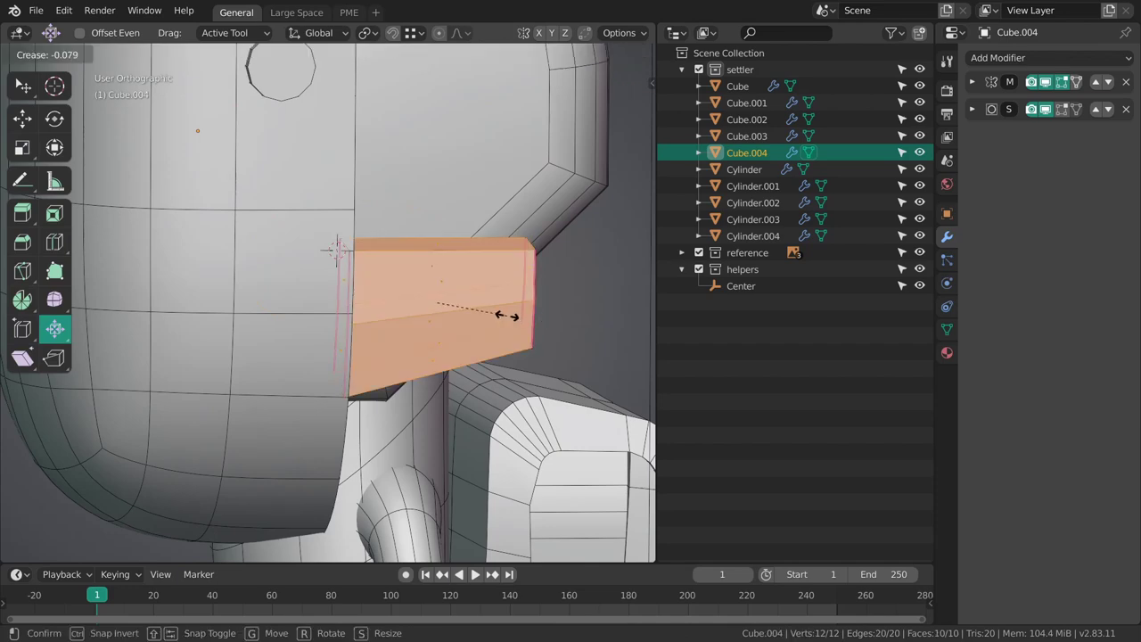
right_click(505, 385)
key(2)
middle_drag(504, 385, 459, 388)
alt+right_click(462, 284)
middle_drag(462, 284, 435, 314)
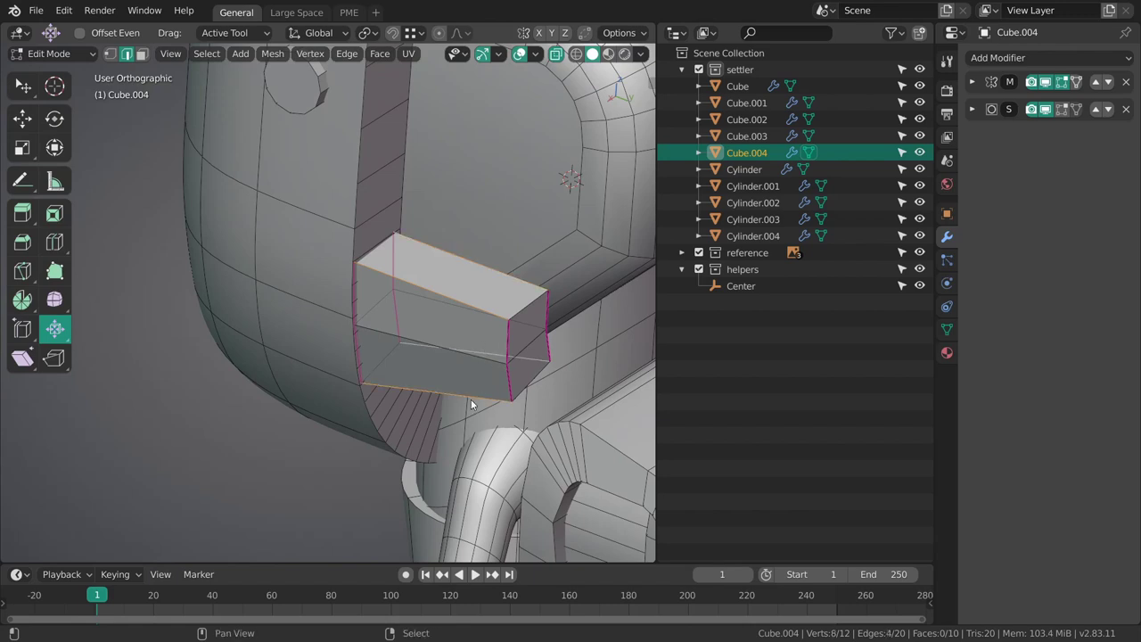
key(shift+e)
click(659, 501)
- Crease the strap's remaining short edges across its thickness at the upper and lower corners and finish editing the mesh
middle_drag(535, 371, 498, 367)
key(shift+e)
click(622, 477)
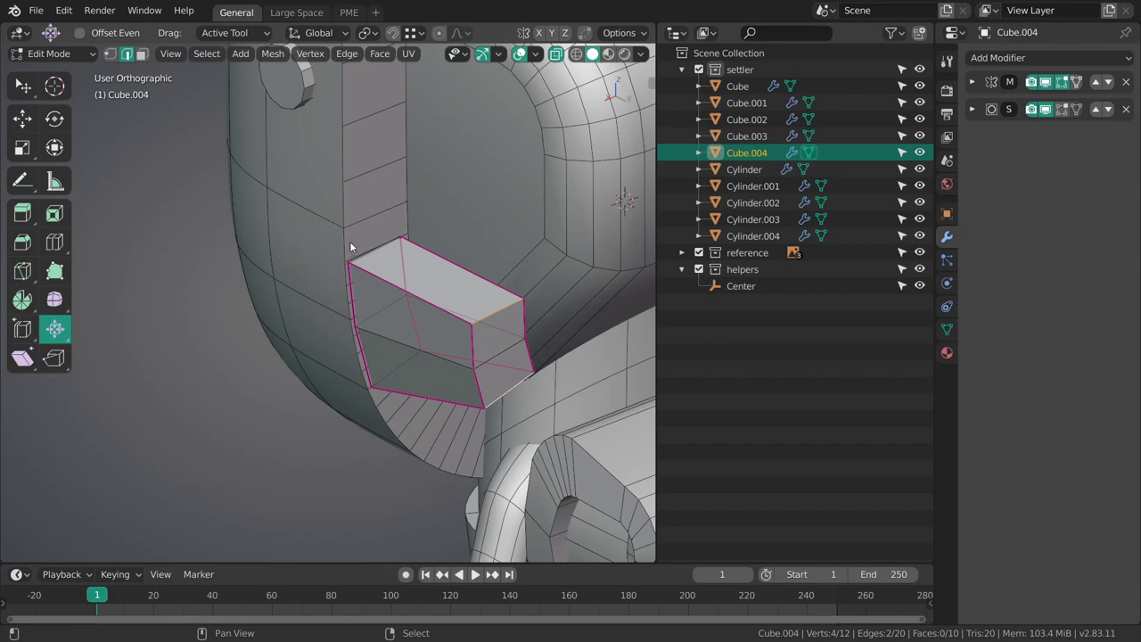
shift+right_click(398, 369)
key(shift+e)
click(633, 512)
key(Tab)
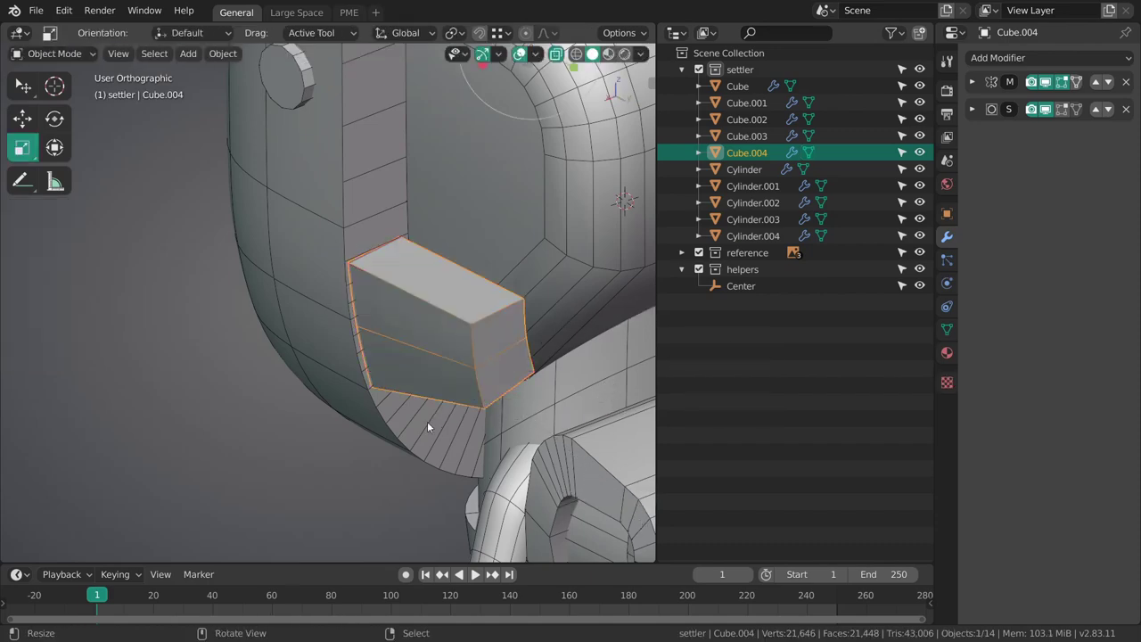
- Deselect everything and hide the wireframe overlay to check the strap's shape from the side
key(alt+a)
key(shift+z)
middle_drag(455, 408, 657, 228)
scroll(432, 330, down, 5)
scroll(469, 358, up, 3)
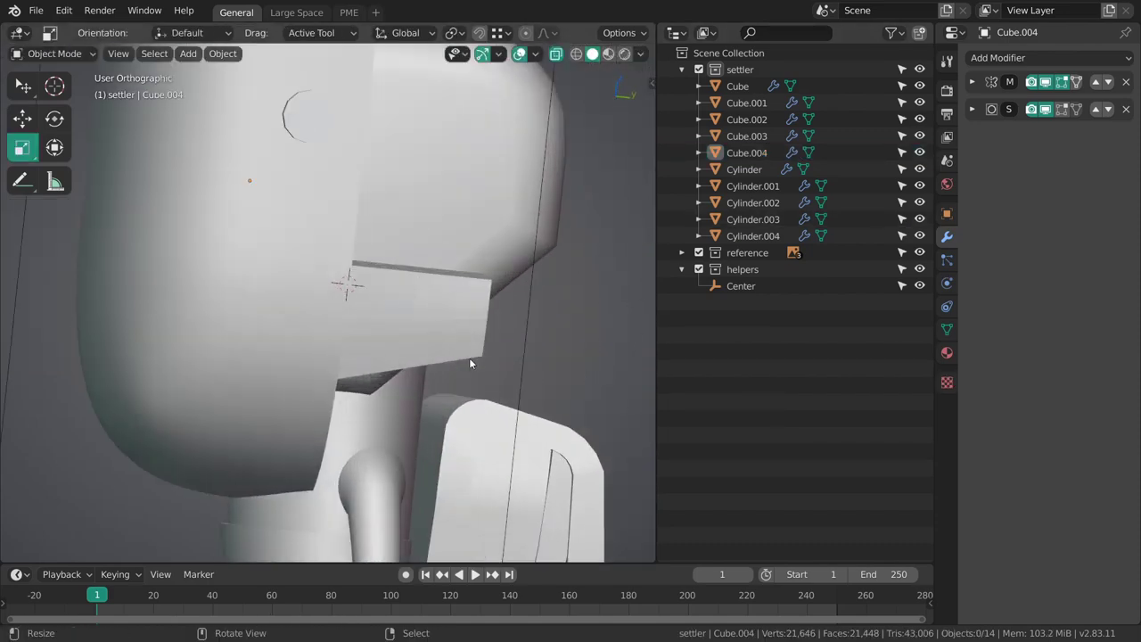
- Shade the strap smooth and enable Auto Smooth for its normals
right_click(458, 313)
key(w)
click(457, 307)
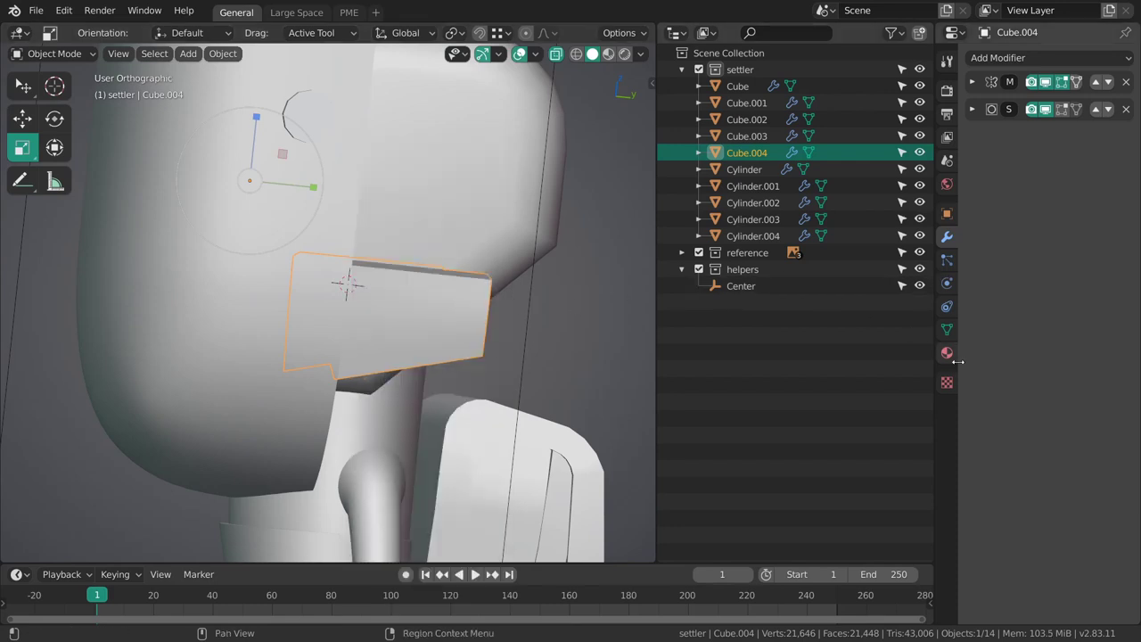
click(947, 330)
click(1007, 206)
- Switch to perspective view to check the strap against the head, and save the blend file
key(alt+a)
key(KP_5)
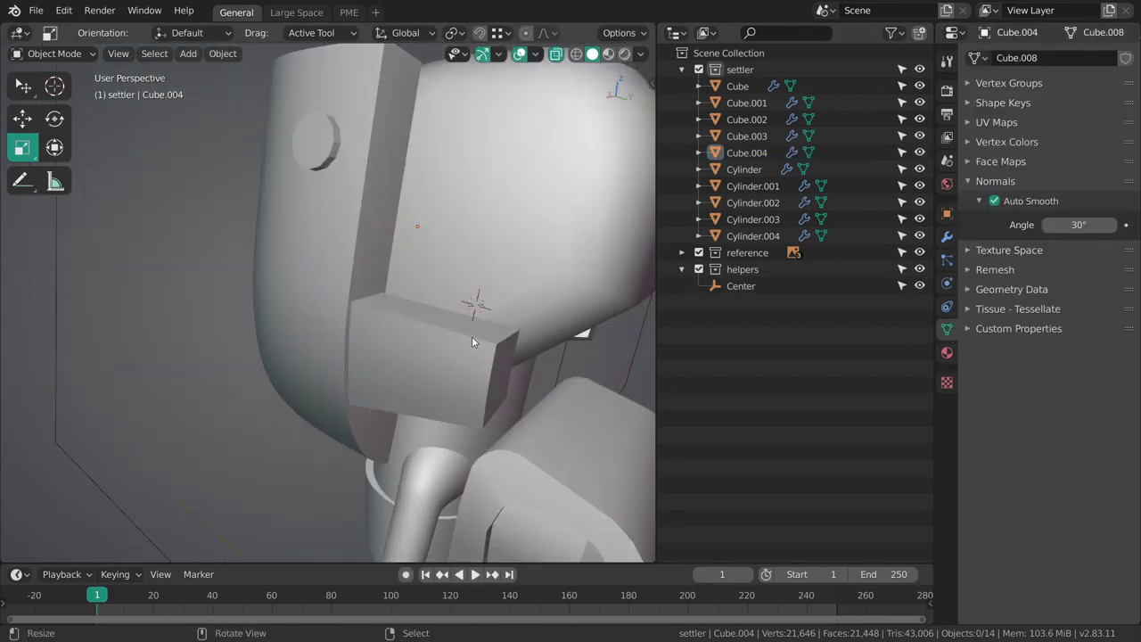
right_click(368, 364)
scroll(370, 364, down, 3)
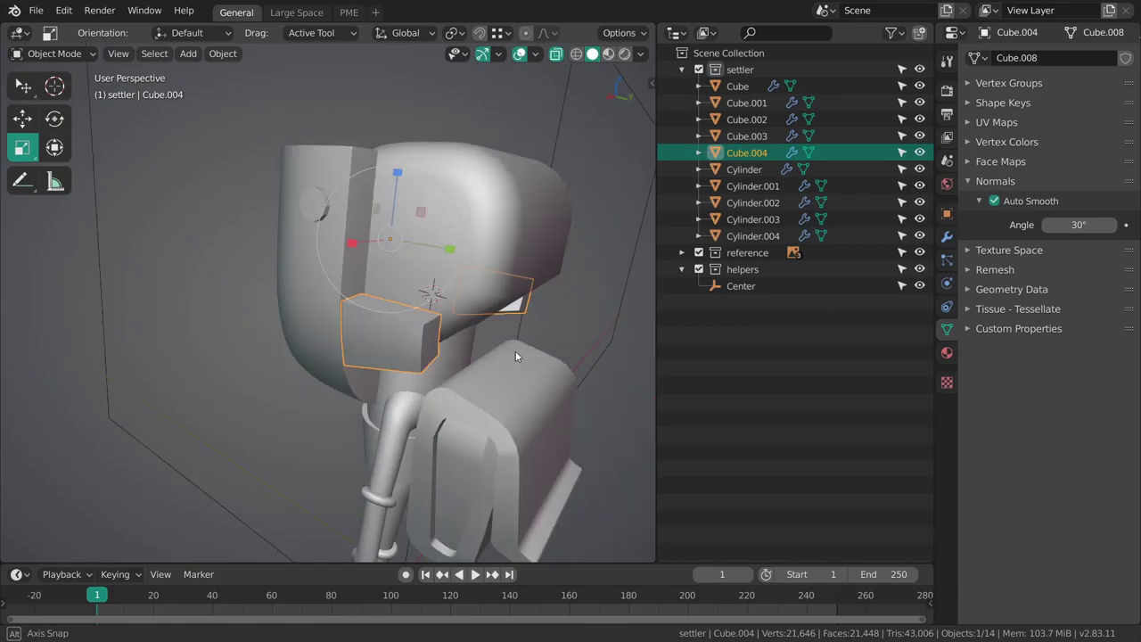
key(ctrl+s)
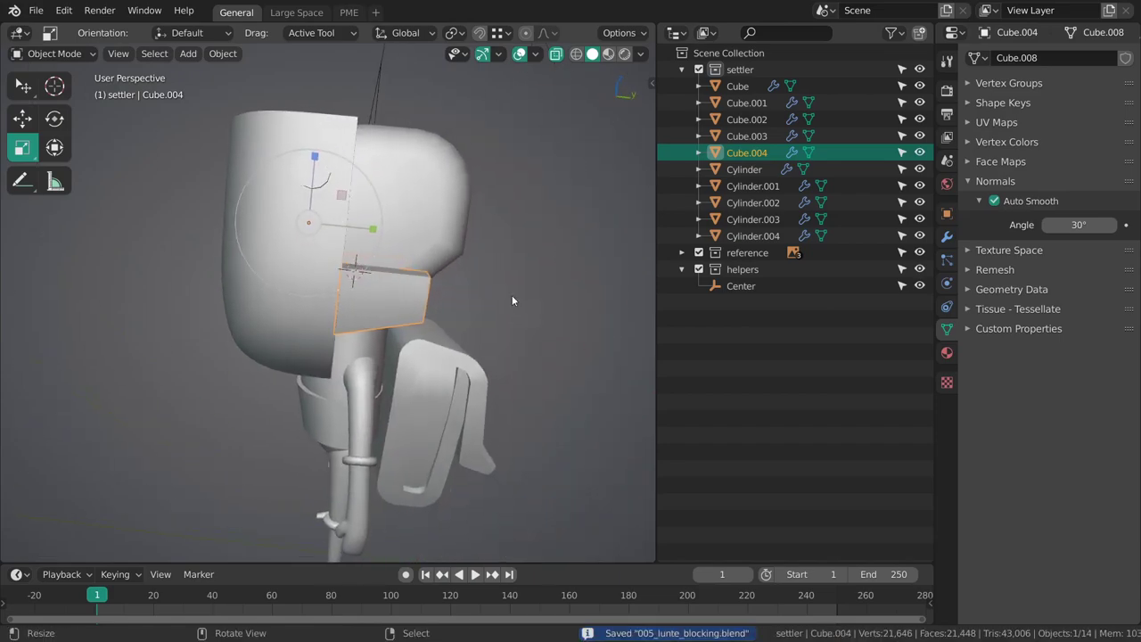